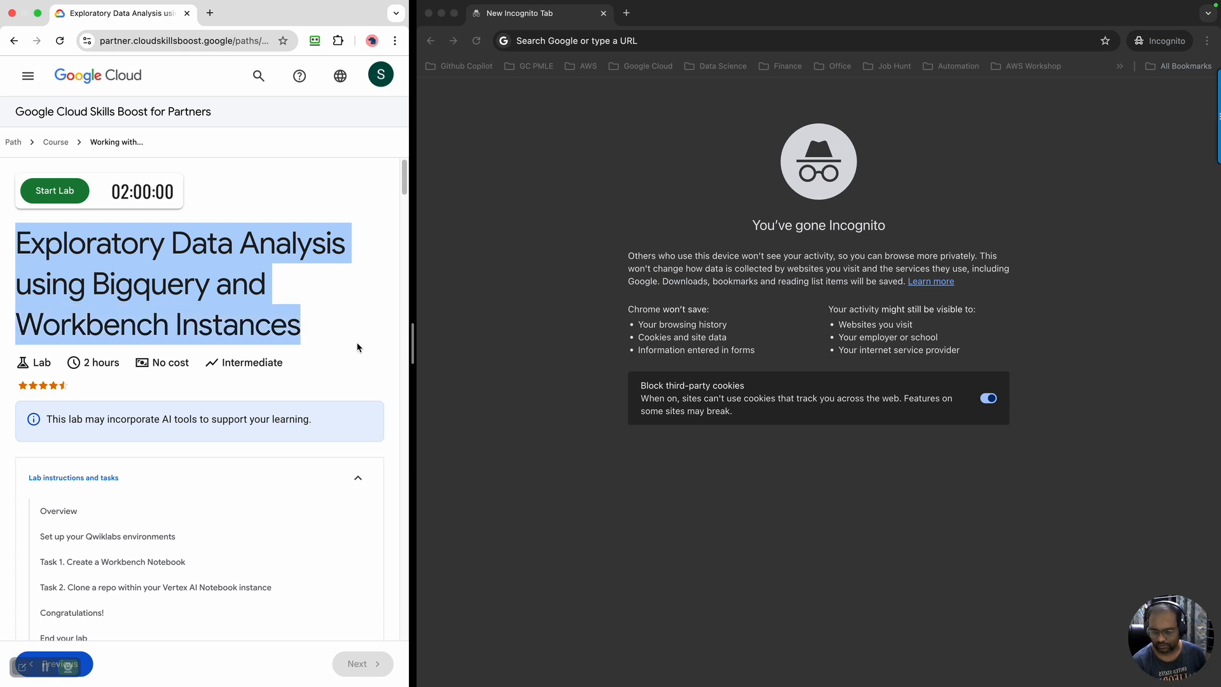
Start the lab "Exploratory Data Analysis using Bigquery and Workbench Instances" after checking its duration and overview
{"action": "scroll", "coordinate": [357, 347], "scroll_direction": "down", "scroll_amount": 2}
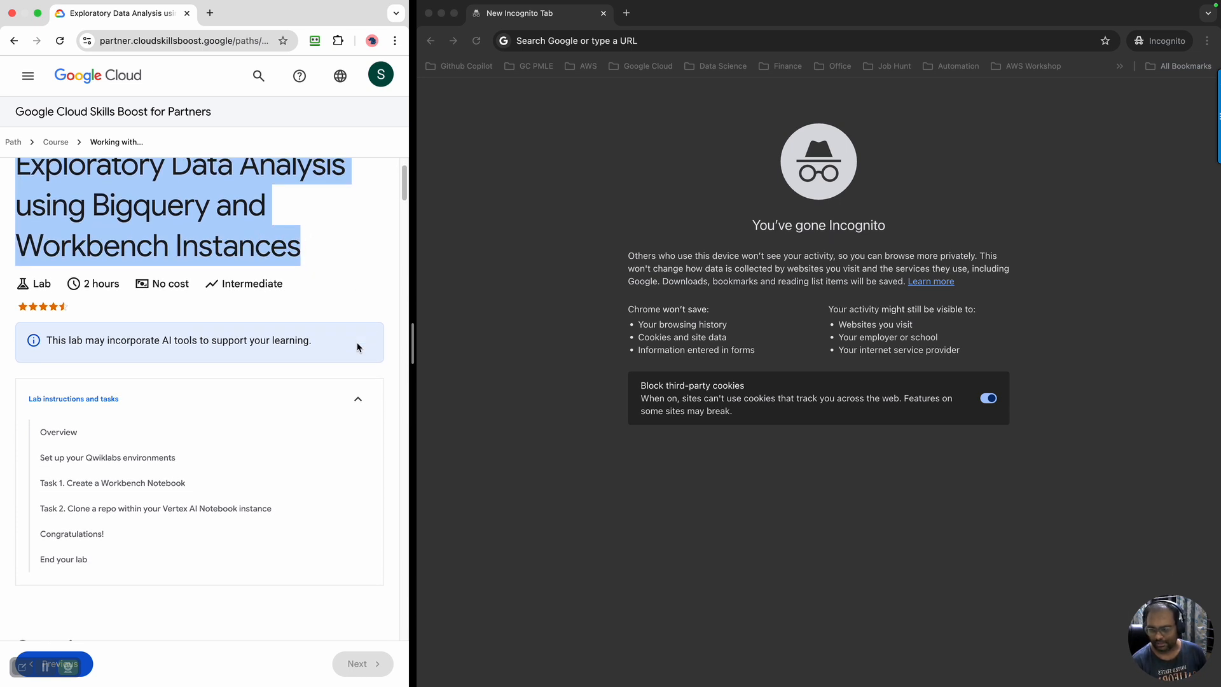
{"action": "left_click_drag", "start_coordinate": [118, 283], "coordinate": [89, 284]}
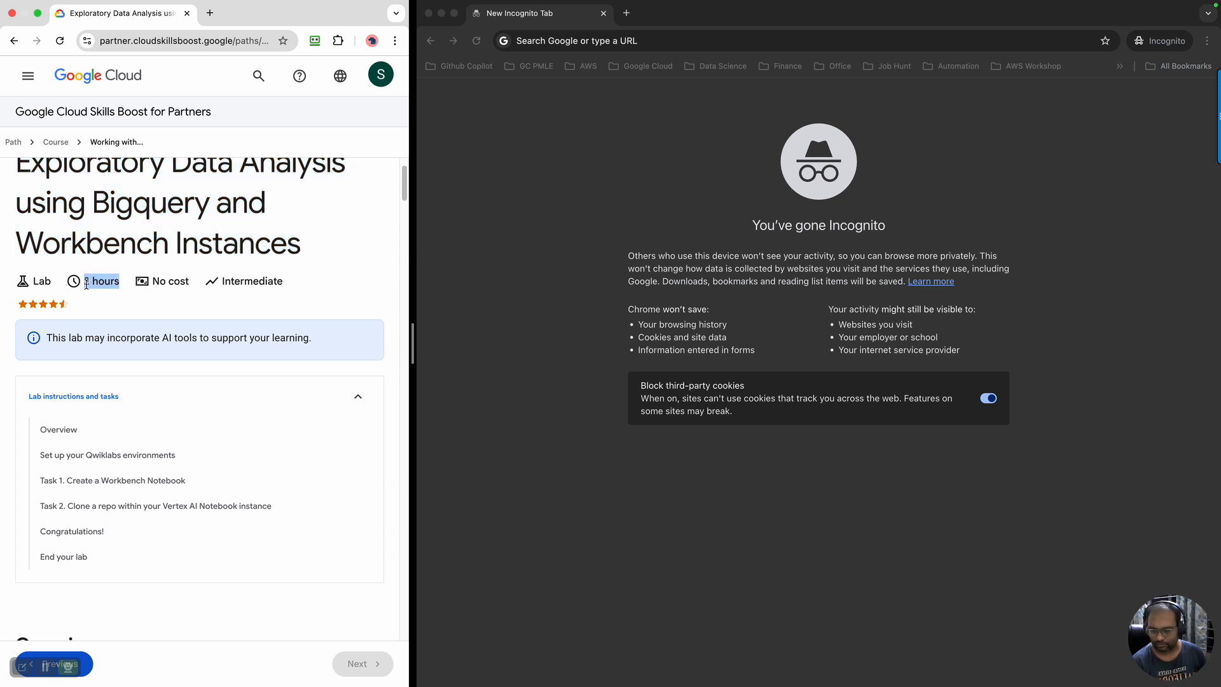
{"action": "scroll", "coordinate": [349, 353], "scroll_direction": "down", "scroll_amount": 4}
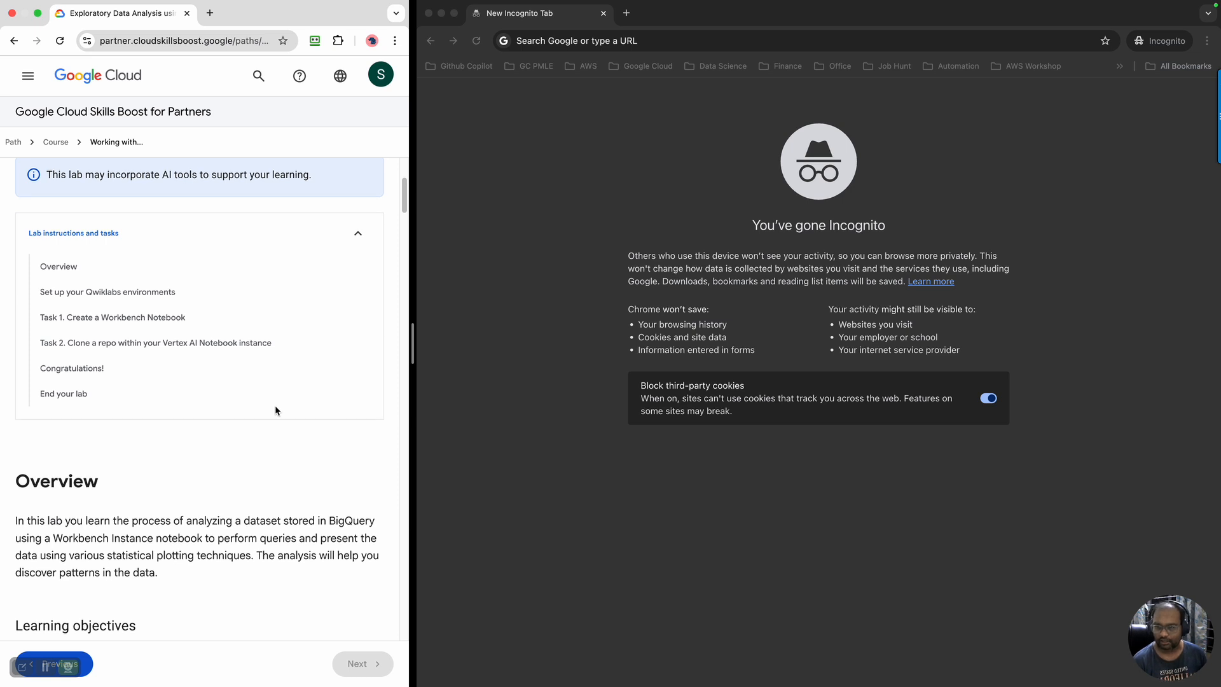
{"action": "scroll", "coordinate": [275, 405], "scroll_direction": "up", "scroll_amount": 6}
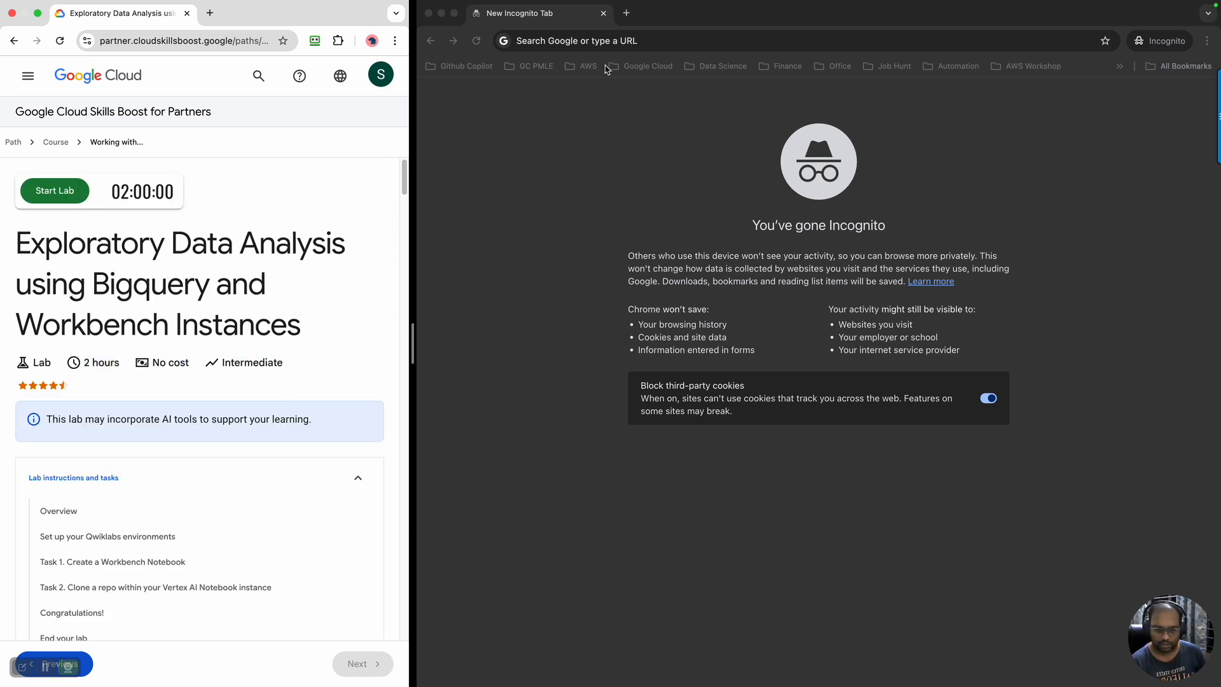
{"action": "scroll", "coordinate": [233, 393], "scroll_direction": "down", "scroll_amount": 10}
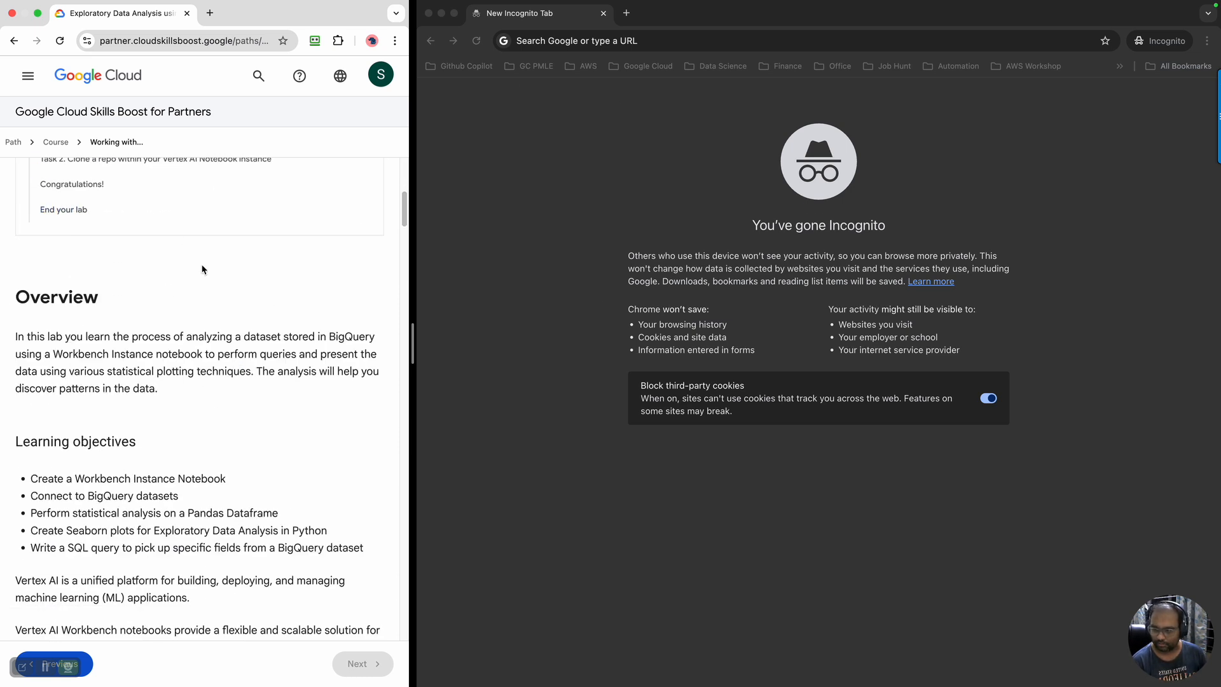
{"action": "scroll", "coordinate": [202, 270], "scroll_direction": "down", "scroll_amount": 2}
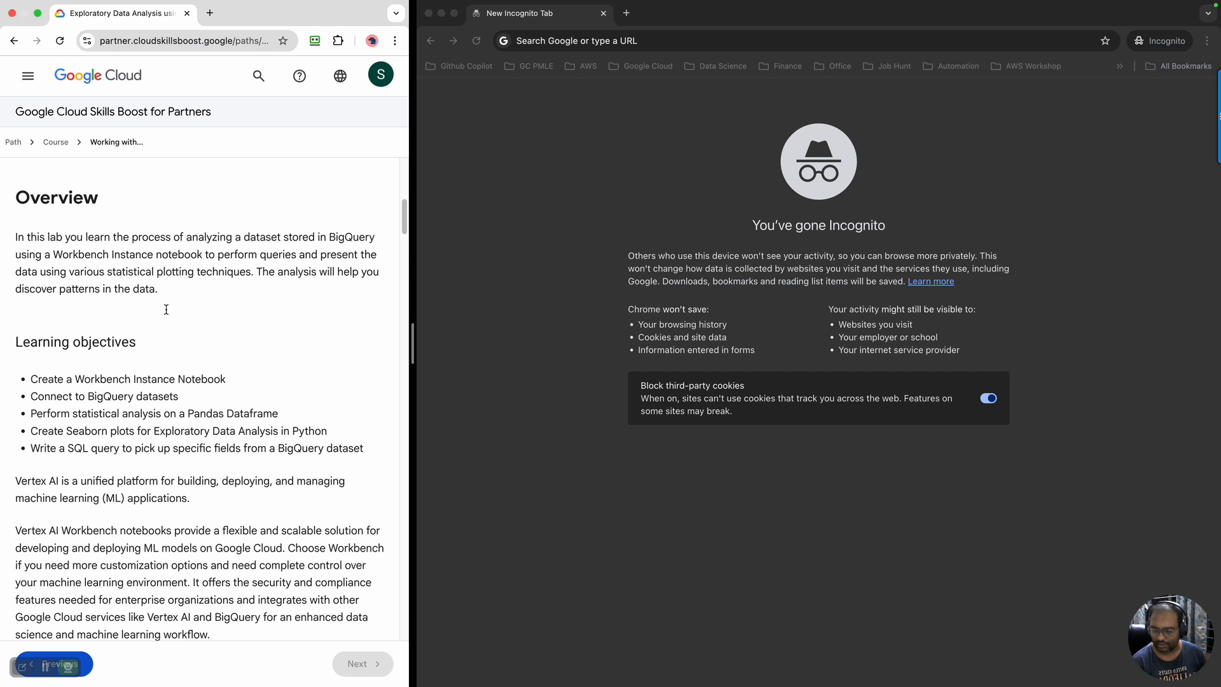
{"action": "scroll", "coordinate": [210, 357], "scroll_direction": "up", "scroll_amount": 12}
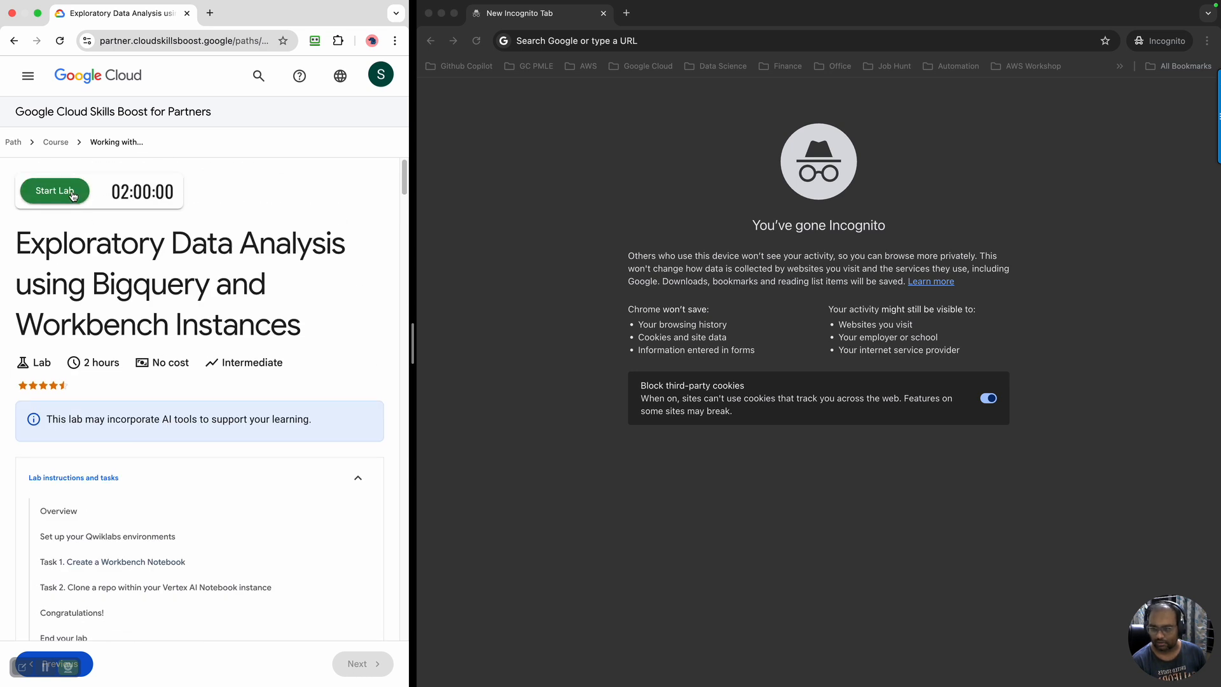
{"action": "left_click", "coordinate": [73, 195]}
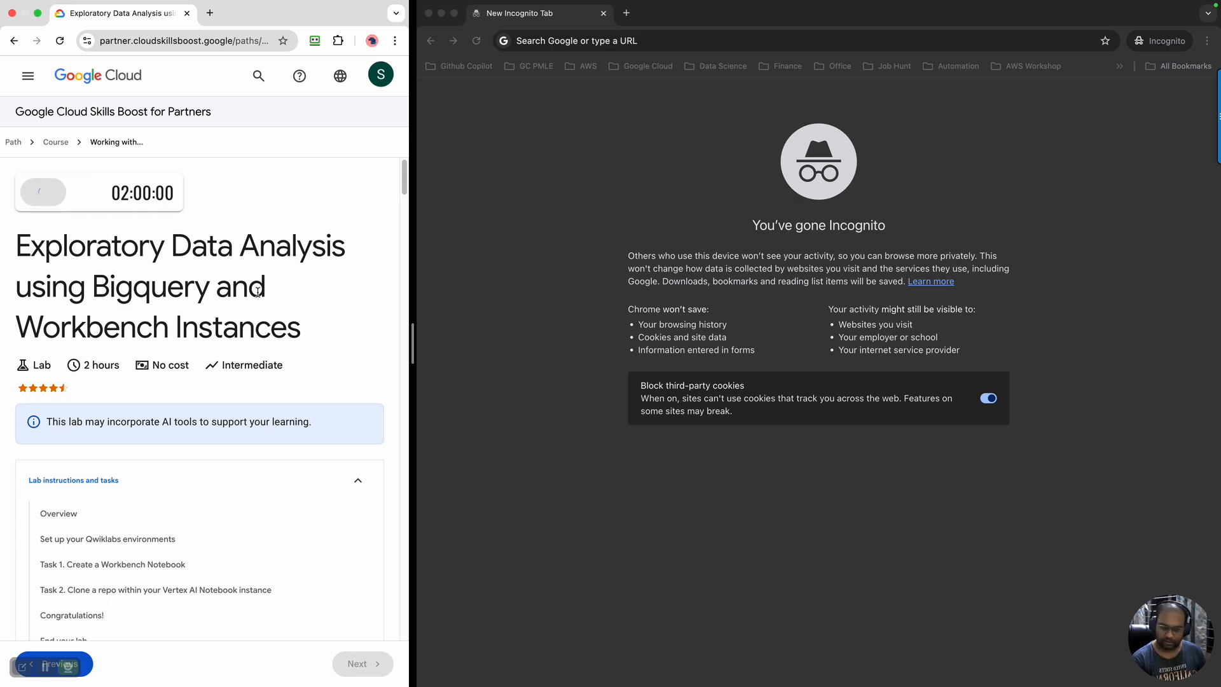
Read the lab's overview, learning objectives and the descriptions of Vertex AI, Workbench notebooks and BigQuery
{"action": "scroll", "coordinate": [258, 291], "scroll_direction": "down", "scroll_amount": 10}
{"action": "scroll", "coordinate": [64, 274], "scroll_direction": "up", "scroll_amount": 3}
{"action": "scroll", "coordinate": [115, 305], "scroll_direction": "down", "scroll_amount": 1}
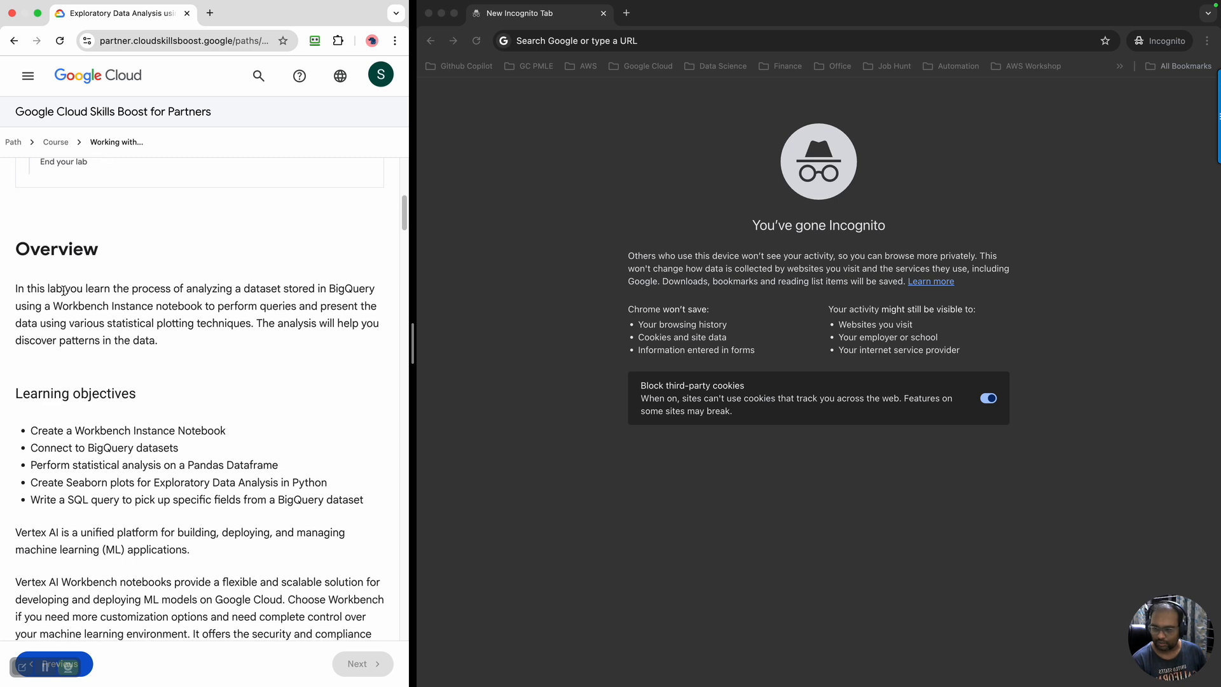
{"action": "scroll", "coordinate": [294, 472], "scroll_direction": "down", "scroll_amount": 4}
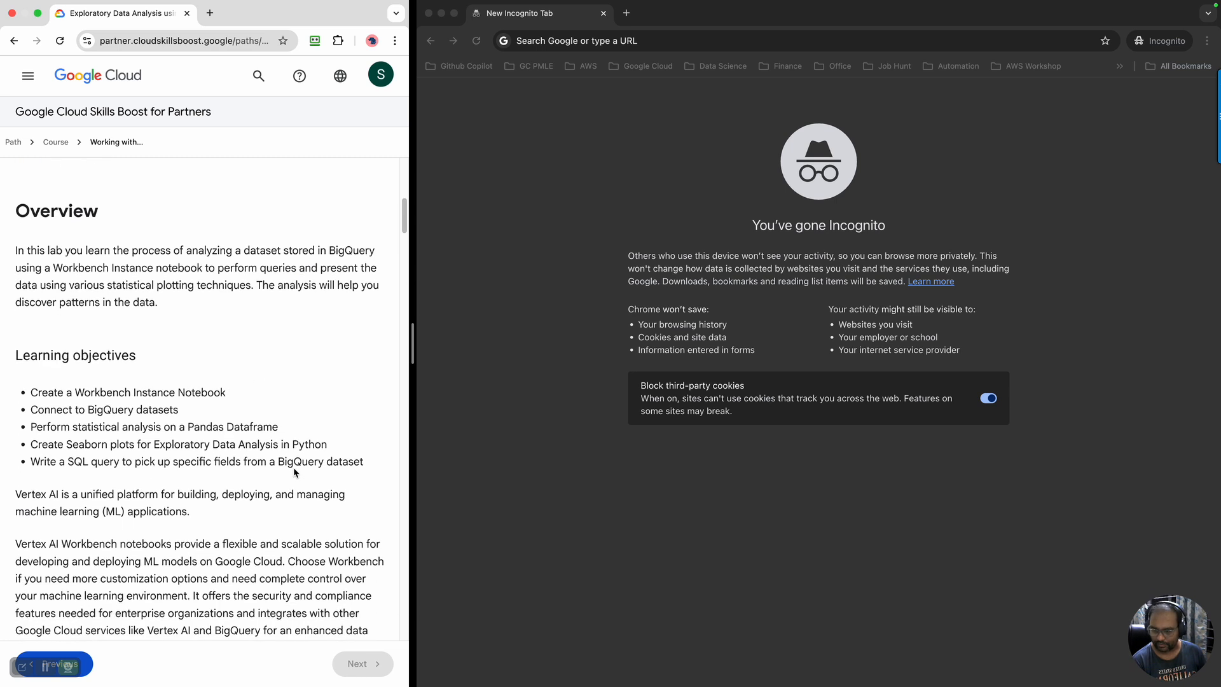
{"action": "left_click_drag", "start_coordinate": [32, 346], "coordinate": [350, 424]}
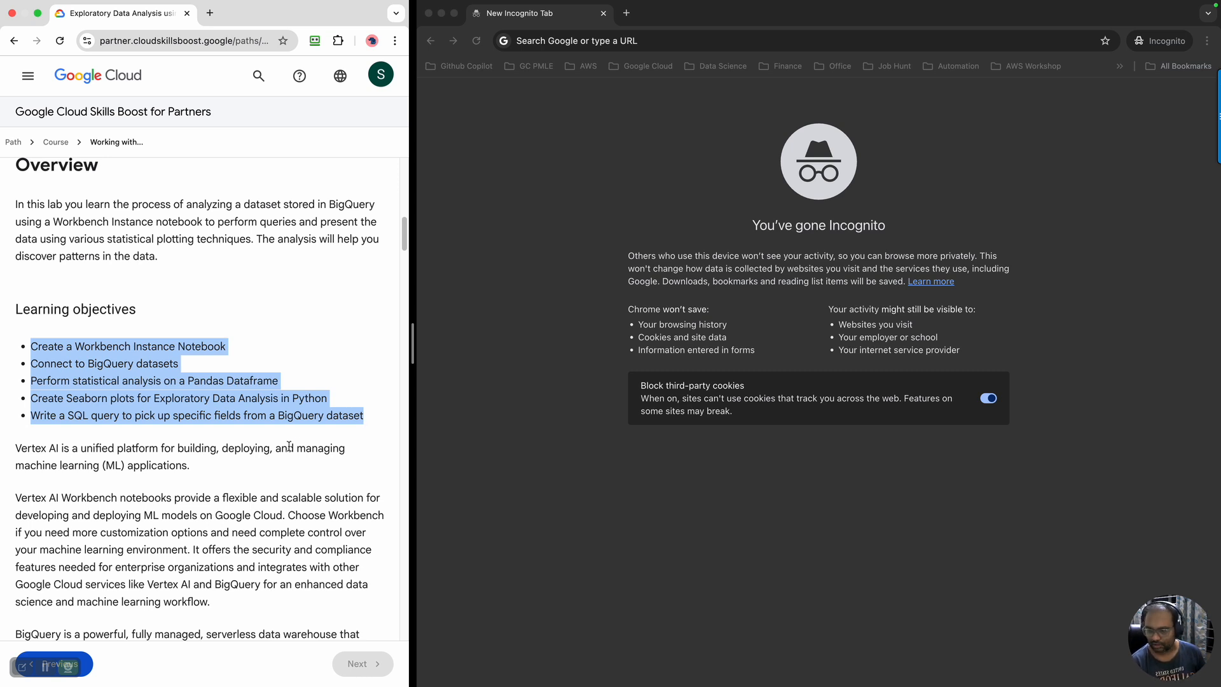
{"action": "scroll", "coordinate": [278, 453], "scroll_direction": "down", "scroll_amount": 1}
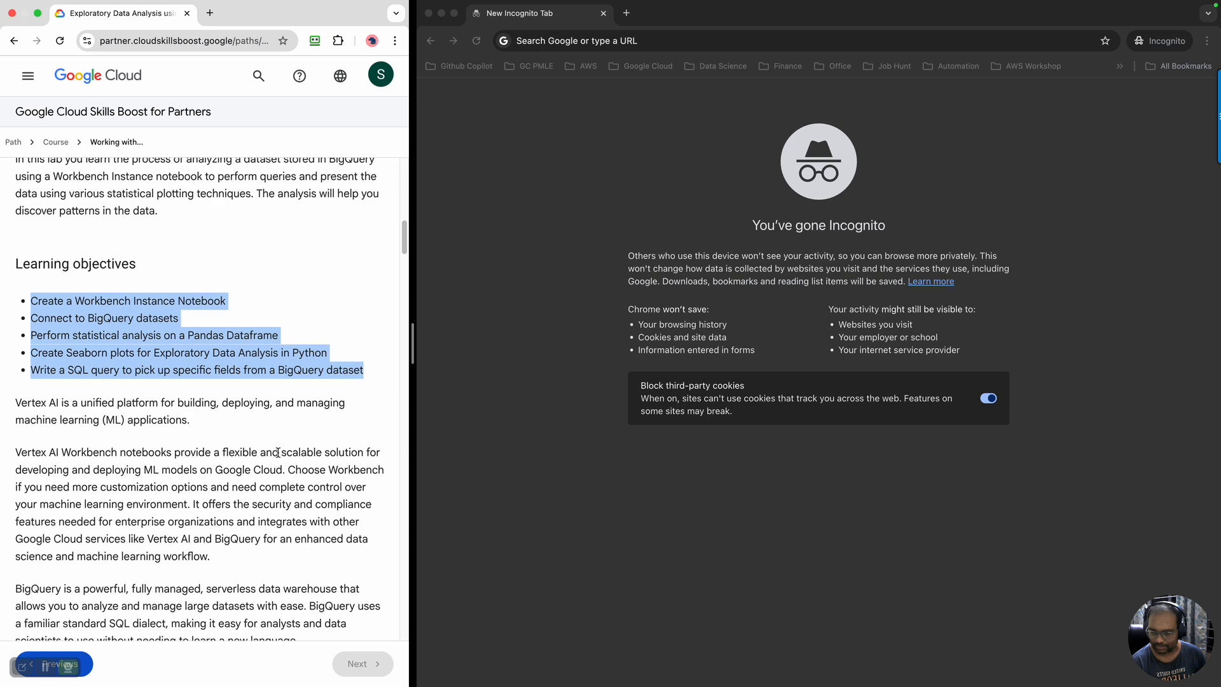
{"action": "scroll", "coordinate": [204, 399], "scroll_direction": "down", "scroll_amount": 1}
{"action": "left_click_drag", "start_coordinate": [17, 367], "coordinate": [64, 367]}
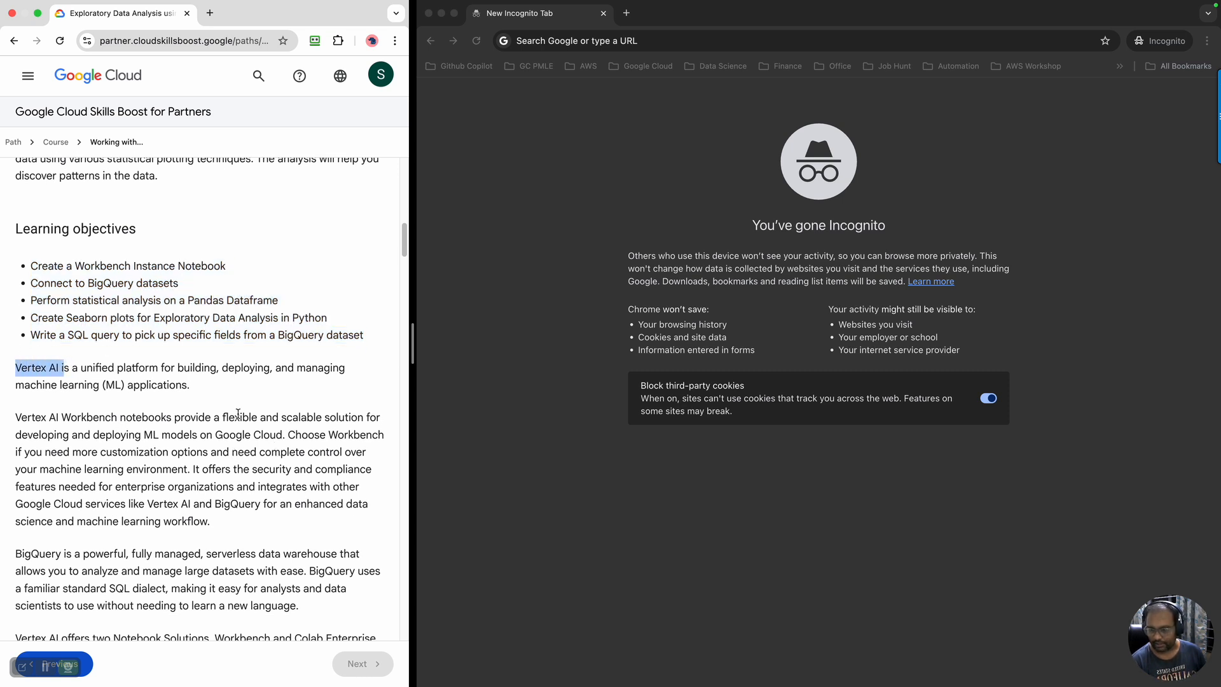
{"action": "left_click_drag", "start_coordinate": [117, 417], "coordinate": [261, 537]}
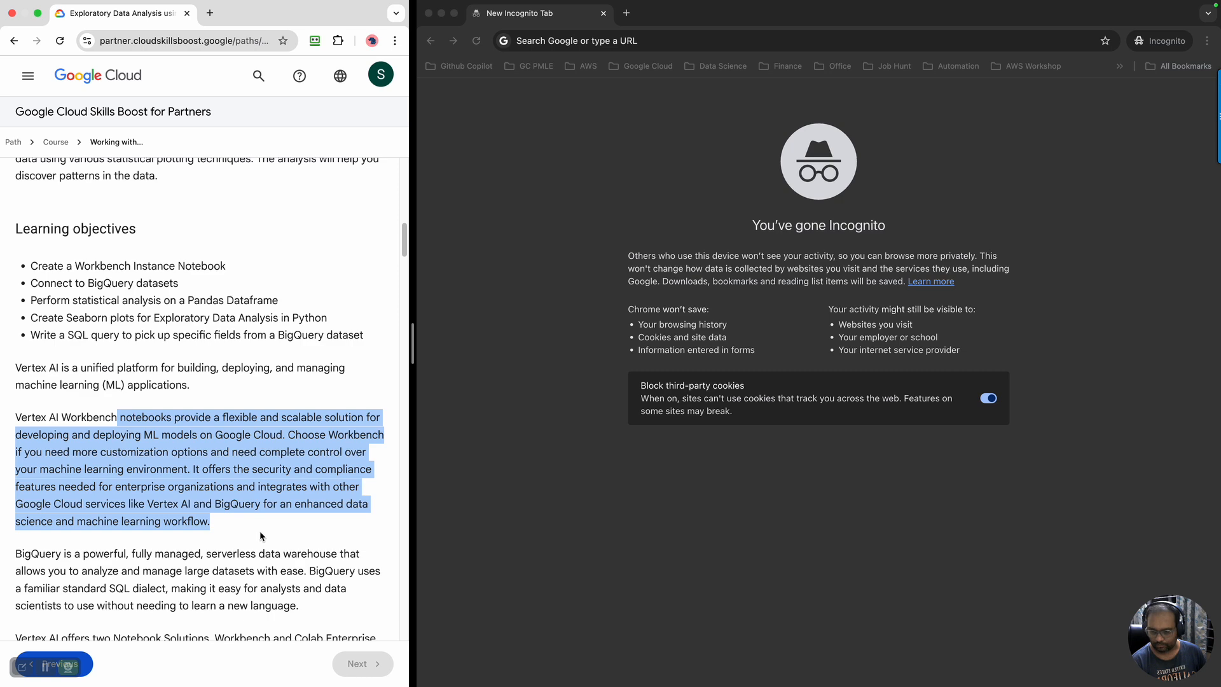
{"action": "scroll", "coordinate": [261, 536], "scroll_direction": "down", "scroll_amount": 2}
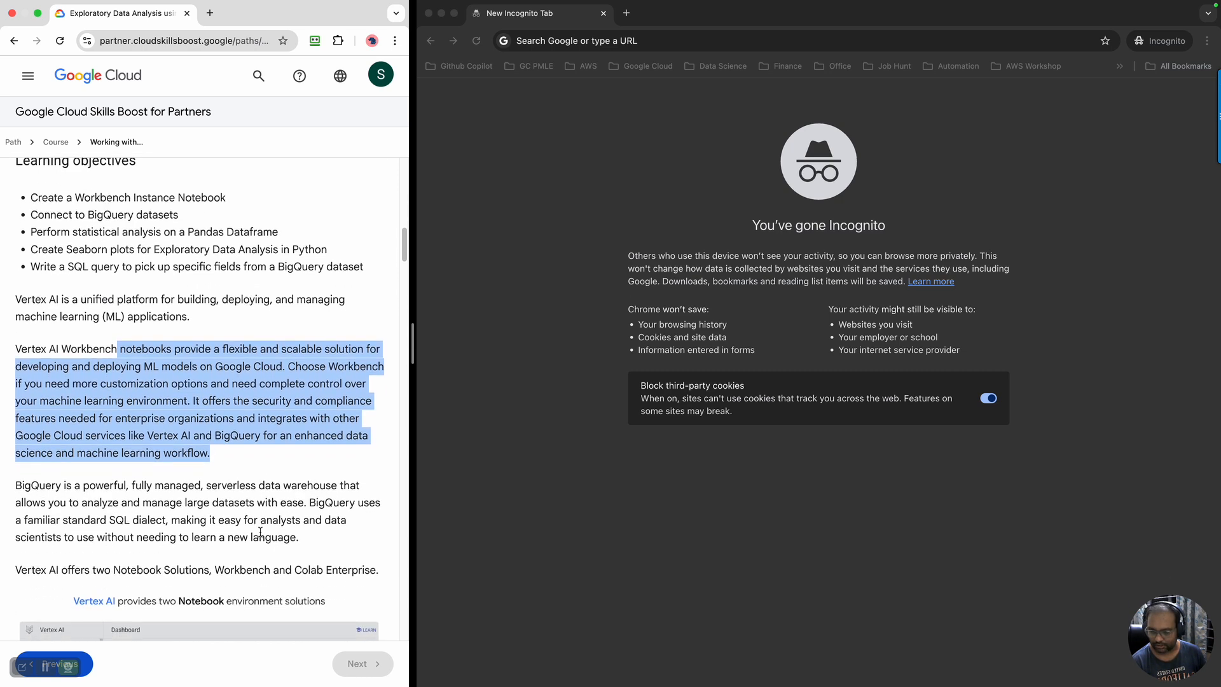
{"action": "scroll", "coordinate": [260, 532], "scroll_direction": "down", "scroll_amount": 1}
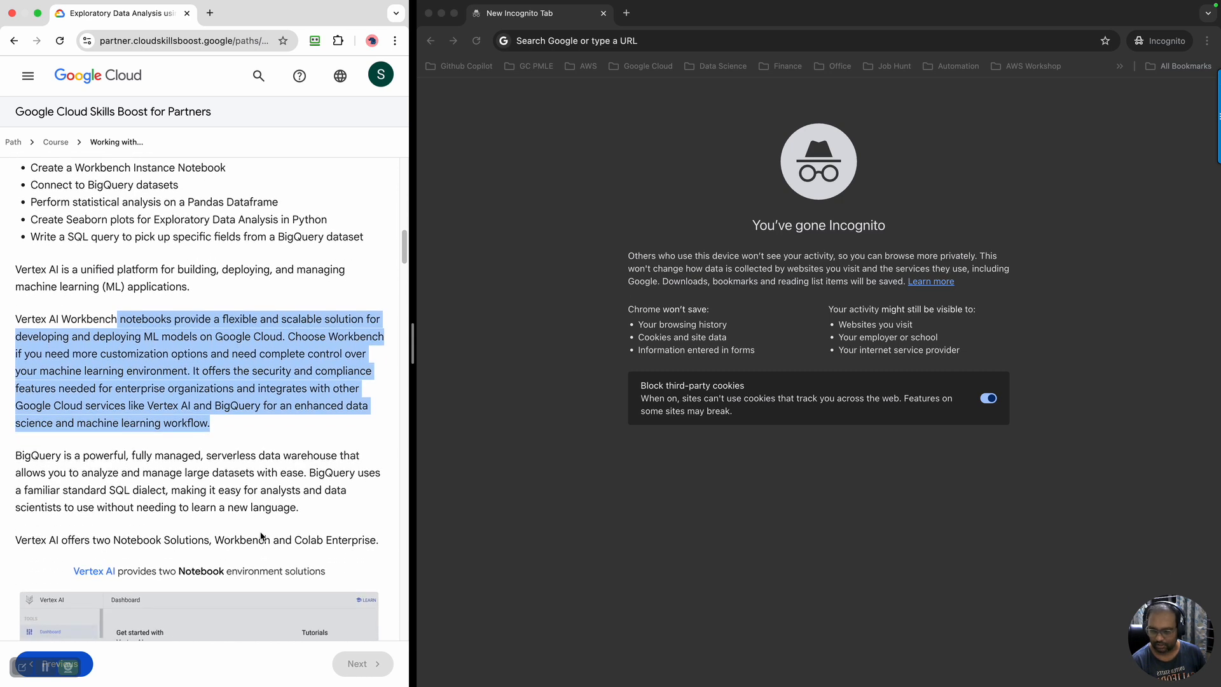
{"action": "double_click", "coordinate": [51, 457]}
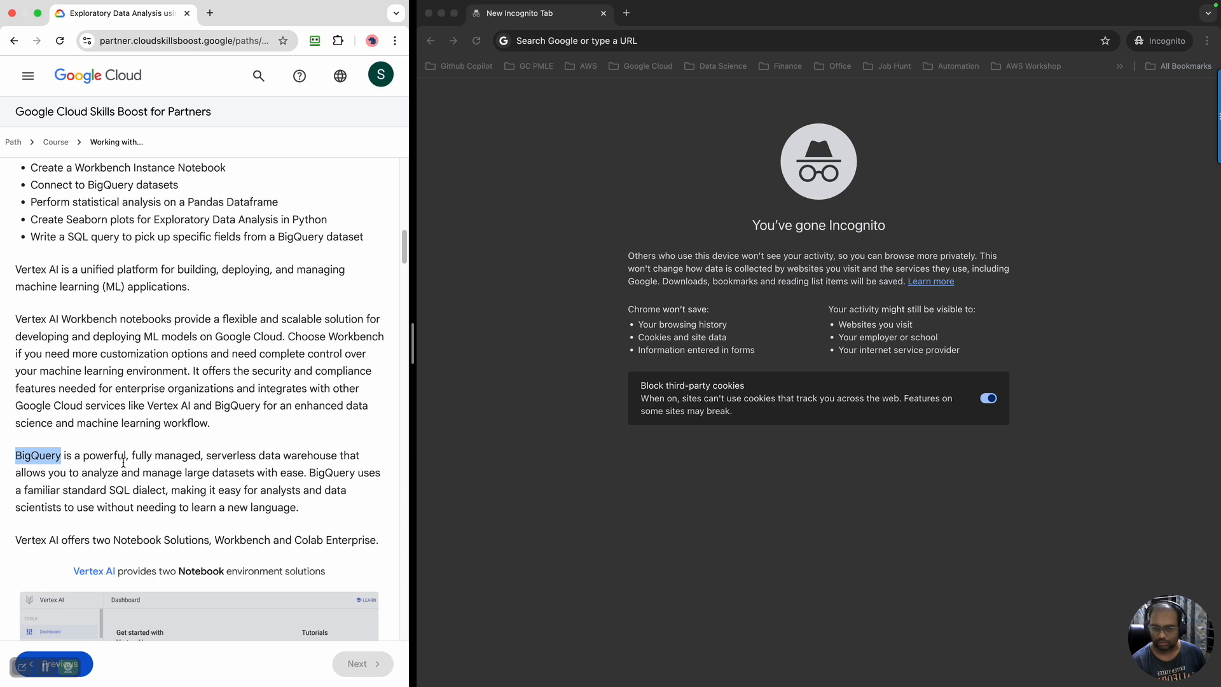
Copy the lab's Google Cloud console link and open it in the Incognito window
{"action": "scroll", "coordinate": [123, 463], "scroll_direction": "down", "scroll_amount": 1}
{"action": "scroll", "coordinate": [153, 331], "scroll_direction": "up", "scroll_amount": 10}
{"action": "scroll", "coordinate": [173, 293], "scroll_direction": "up", "scroll_amount": 3}
{"action": "scroll", "coordinate": [174, 293], "scroll_direction": "up", "scroll_amount": 2}
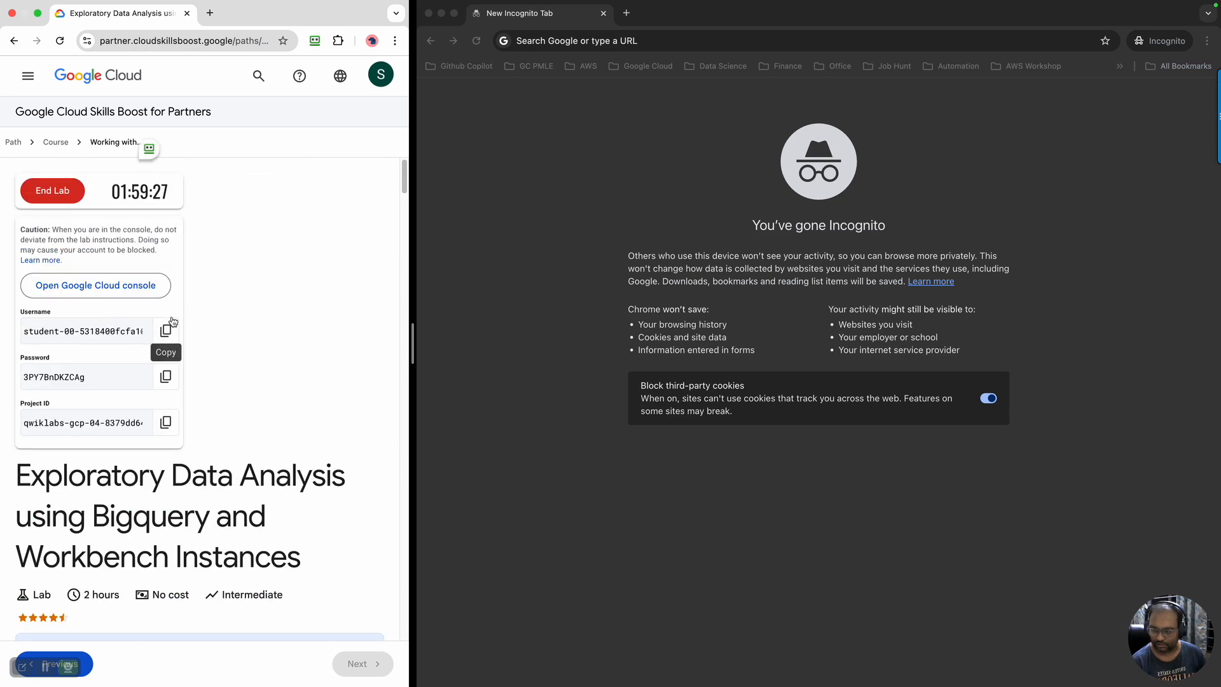
{"action": "right_click", "coordinate": [156, 289]}
{"action": "left_click", "coordinate": [204, 363]}
{"action": "left_click", "coordinate": [551, 45]}
{"action": "right_click", "coordinate": [551, 44]}
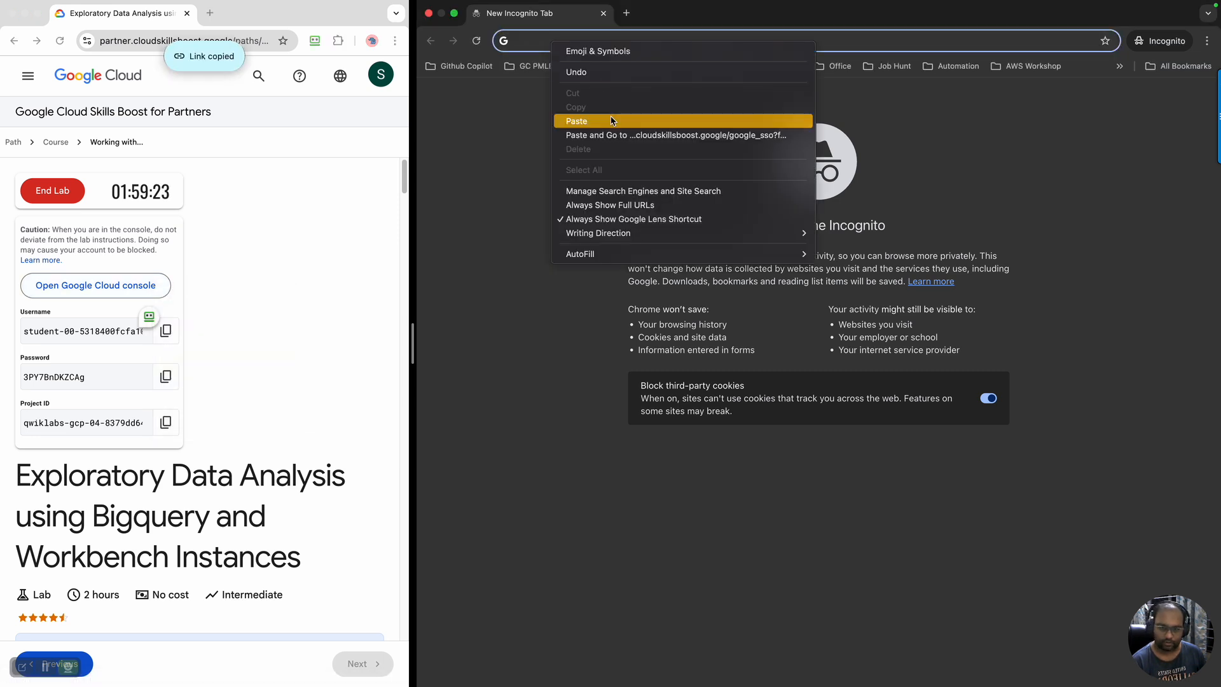
{"action": "left_click", "coordinate": [620, 134]}
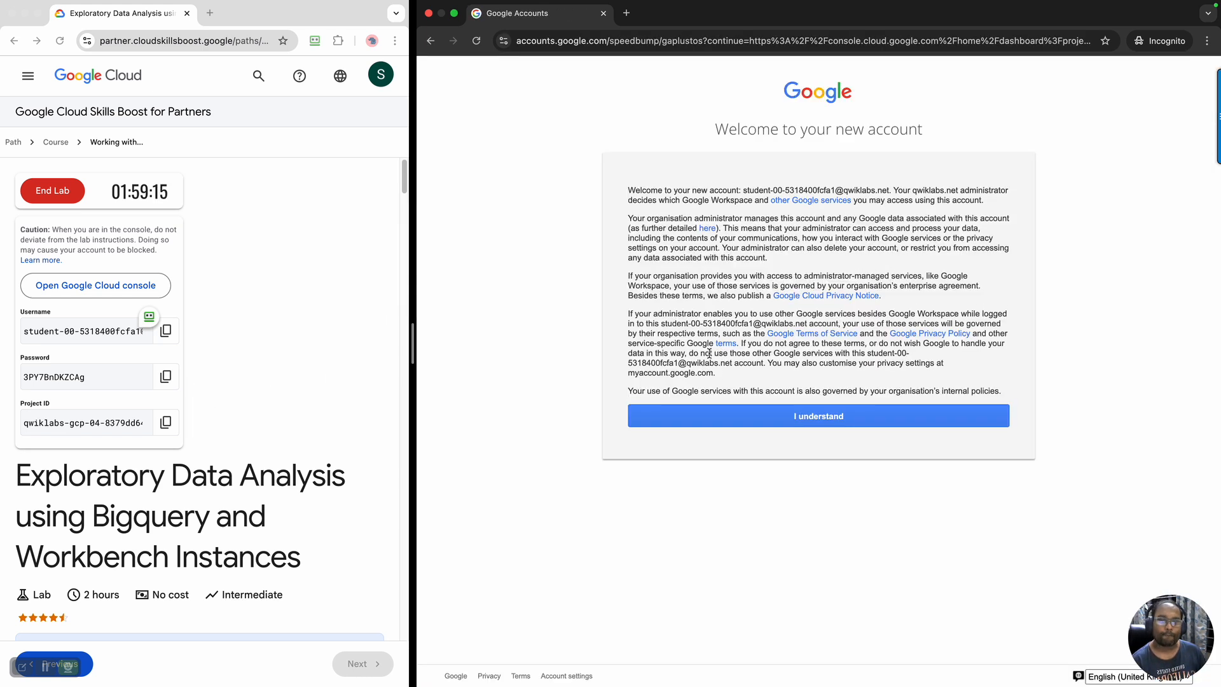
Acknowledge the new account notice and agree to the Google Cloud Platform Terms of Service
{"action": "left_click", "coordinate": [822, 423]}
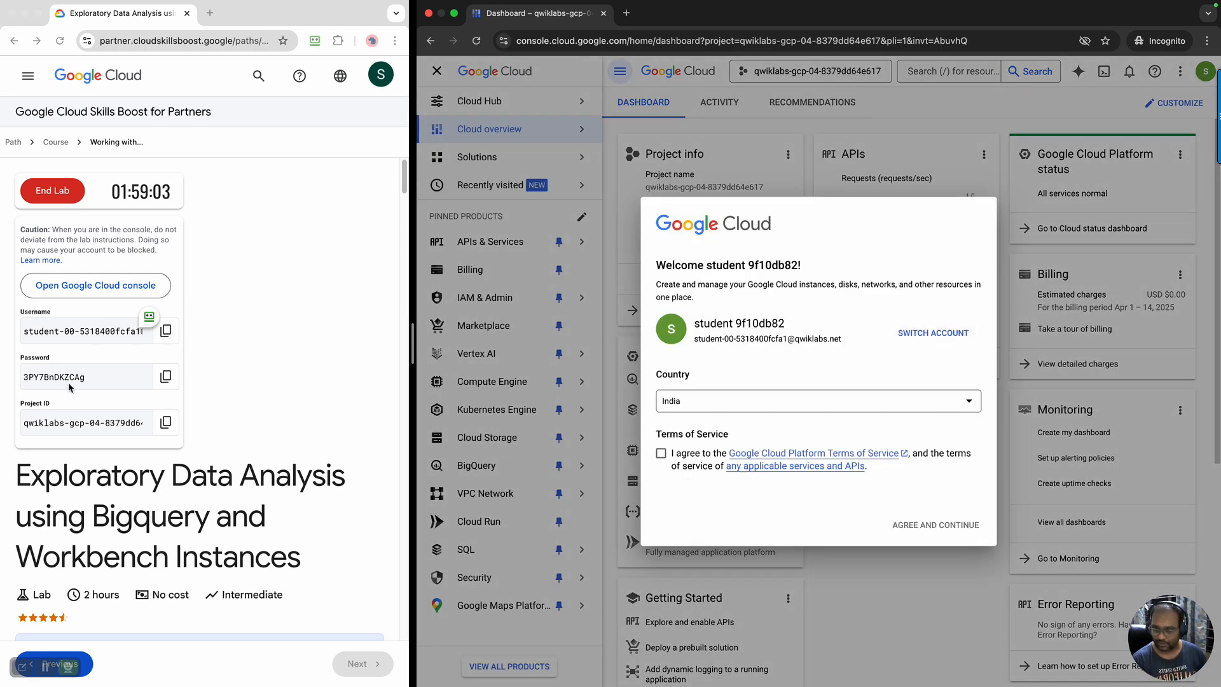
{"action": "left_click", "coordinate": [661, 453]}
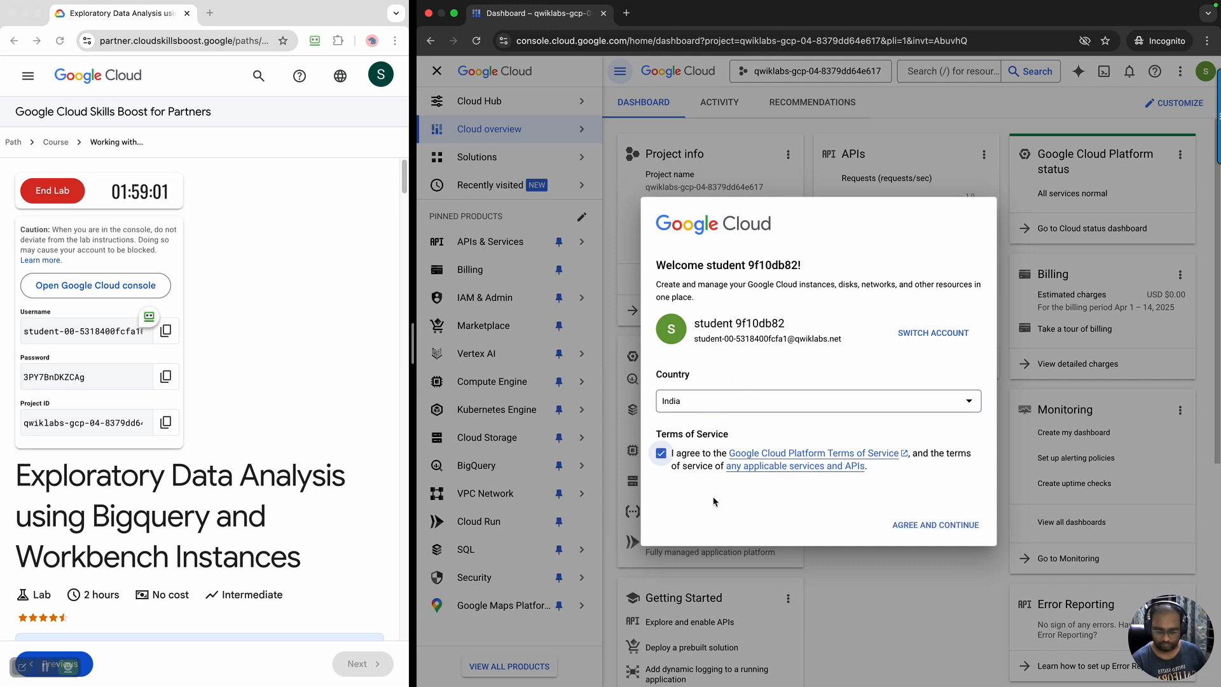
{"action": "left_click", "coordinate": [918, 528]}
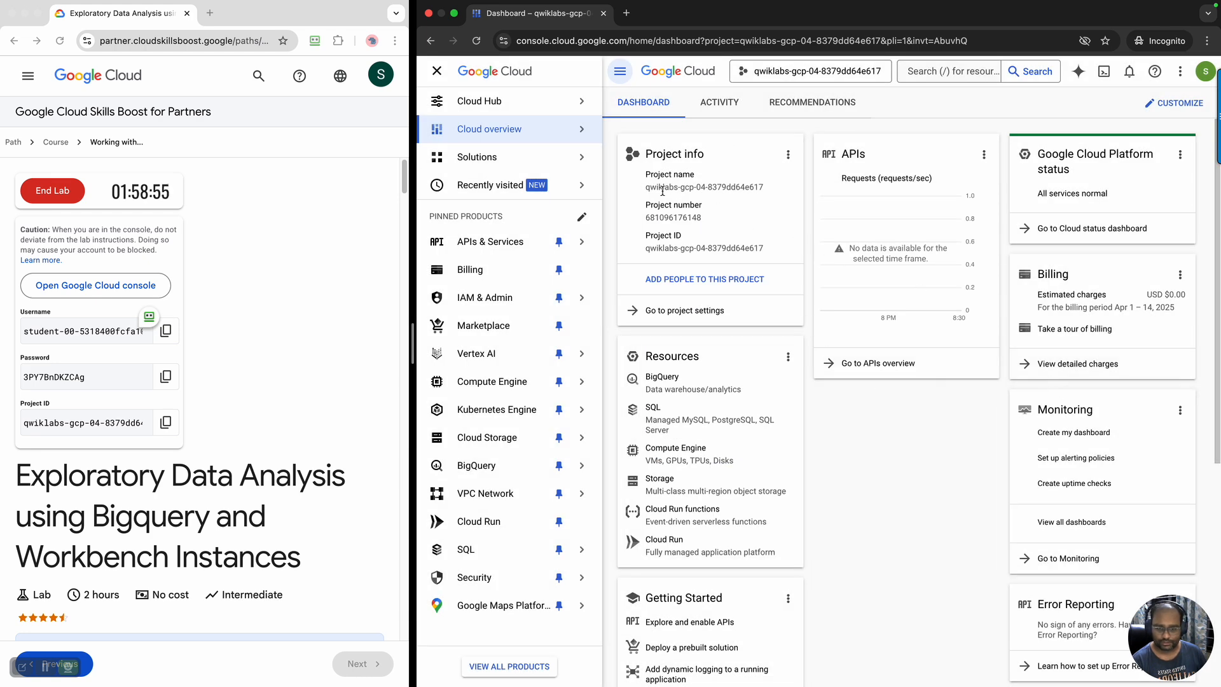
Compare the project name on the console dashboard with the project ID in the lab credentials
{"action": "left_click_drag", "start_coordinate": [650, 186], "coordinate": [762, 184]}
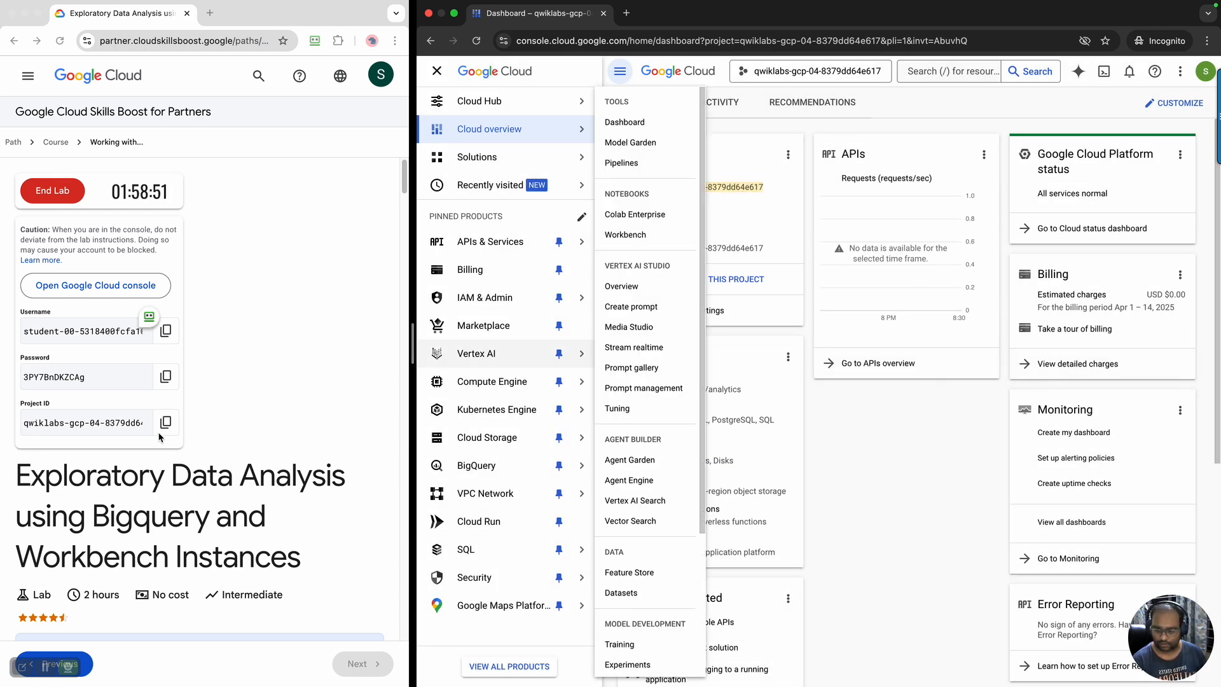
{"action": "left_click", "coordinate": [913, 525]}
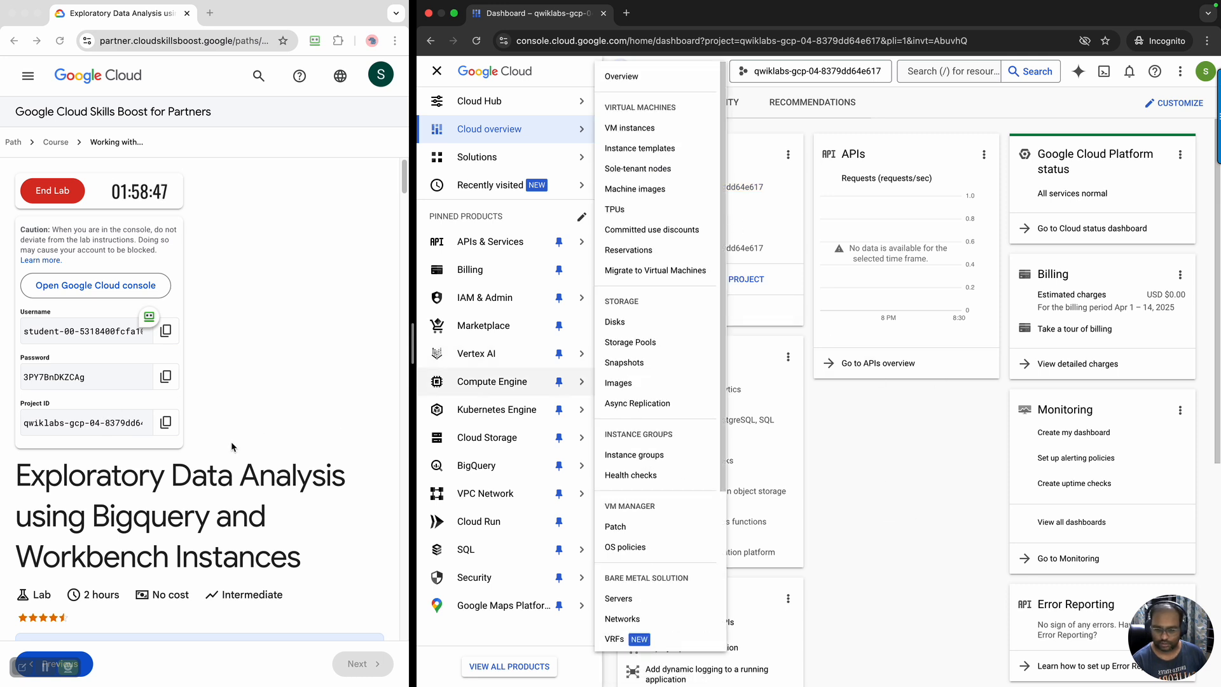
{"action": "left_click", "coordinate": [117, 422]}
{"action": "left_click_drag", "start_coordinate": [131, 422], "coordinate": [188, 429]}
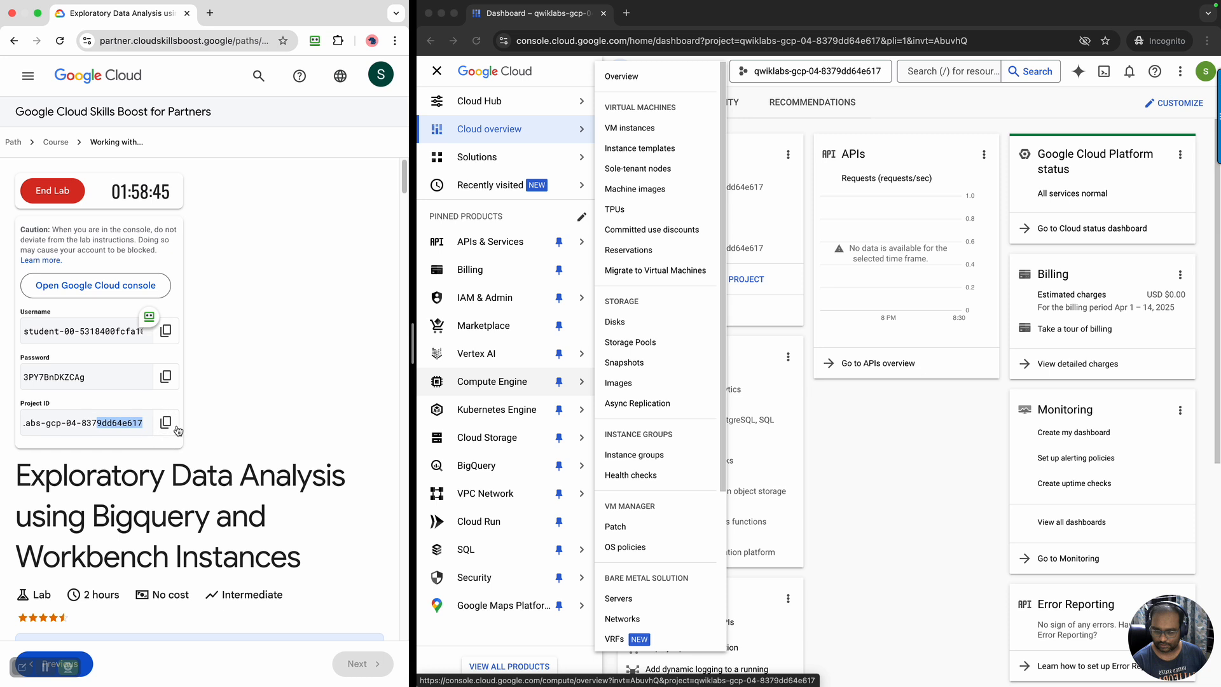
{"action": "left_click", "coordinate": [899, 533]}
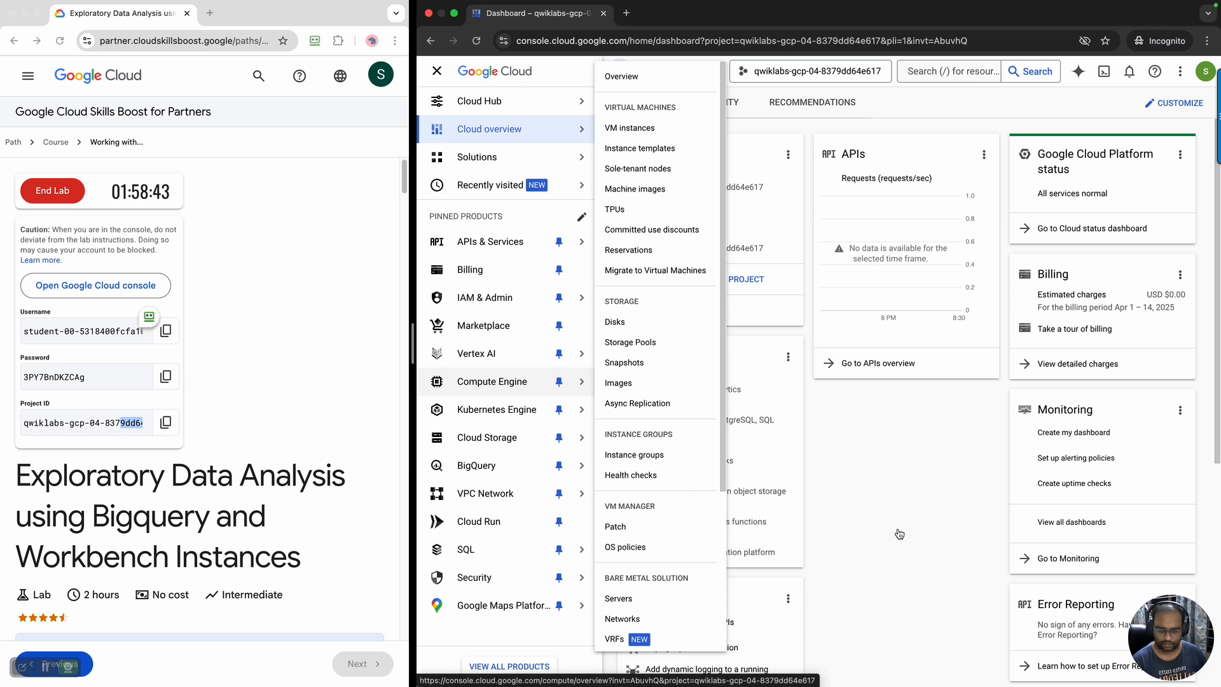
{"action": "mouse_move", "coordinate": [494, 126]}
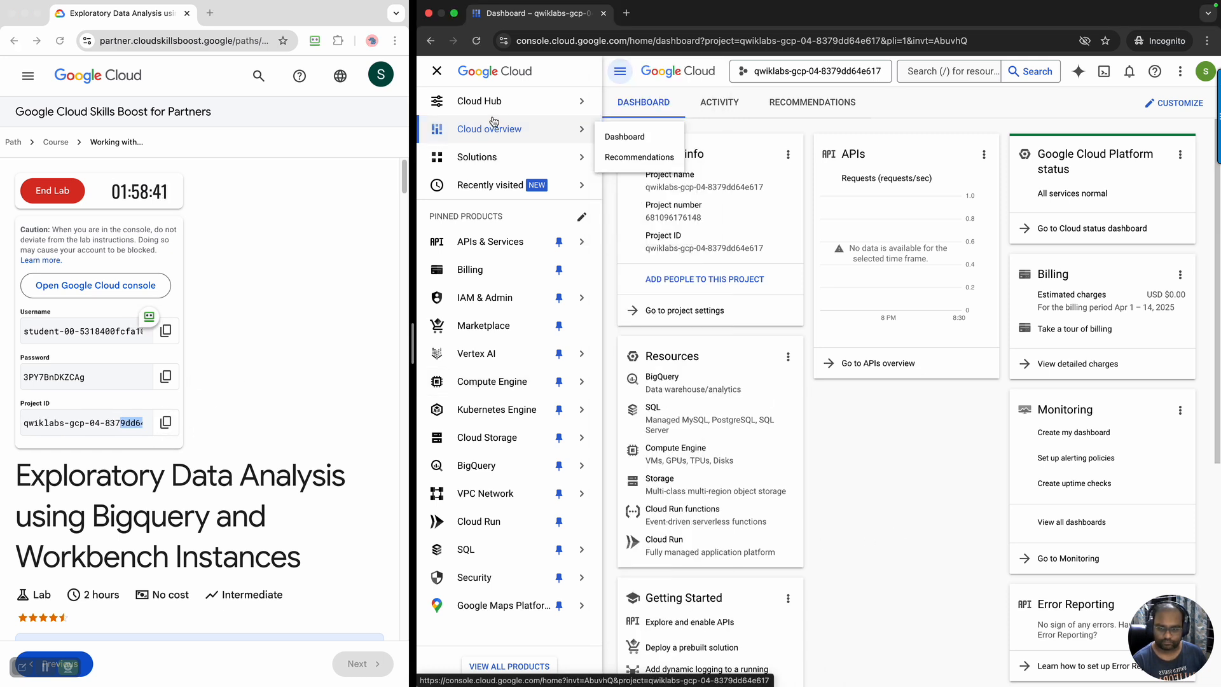
{"action": "mouse_move", "coordinate": [570, 150]}
Read the lab instructions on the Vertex AI notebook solutions, Workbench instances and the Qwiklabs environment setup
{"action": "scroll", "coordinate": [283, 407], "scroll_direction": "down", "scroll_amount": 5}
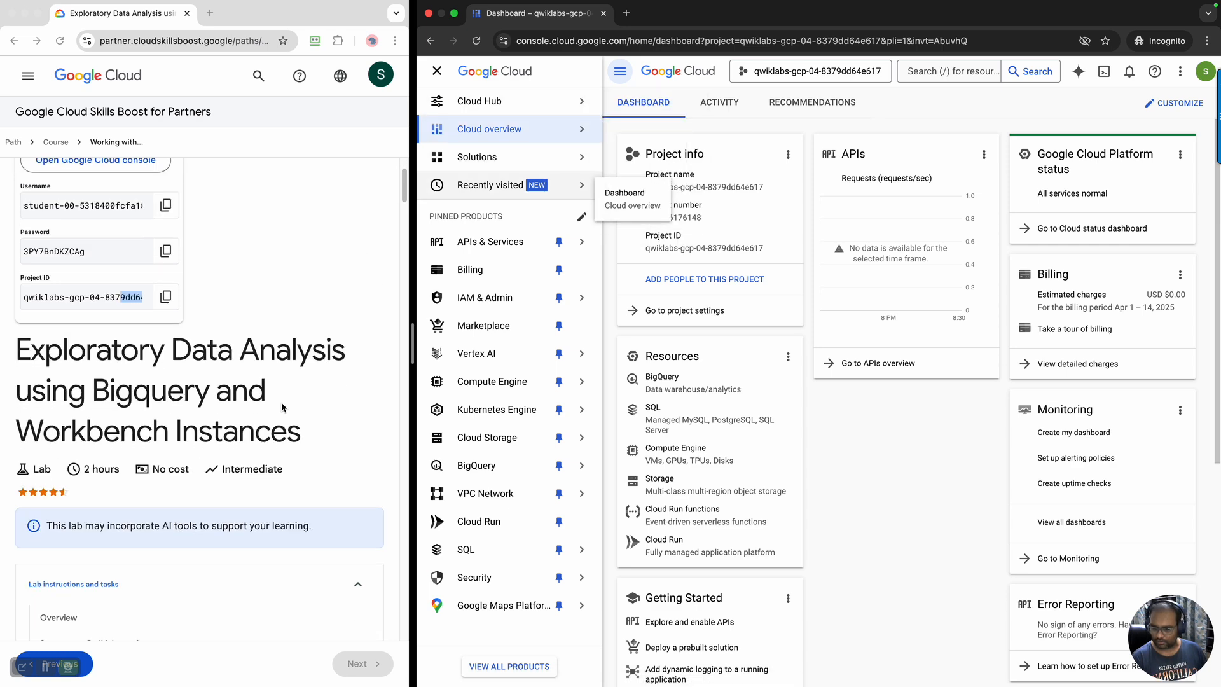
{"action": "scroll", "coordinate": [283, 407], "scroll_direction": "down", "scroll_amount": 10}
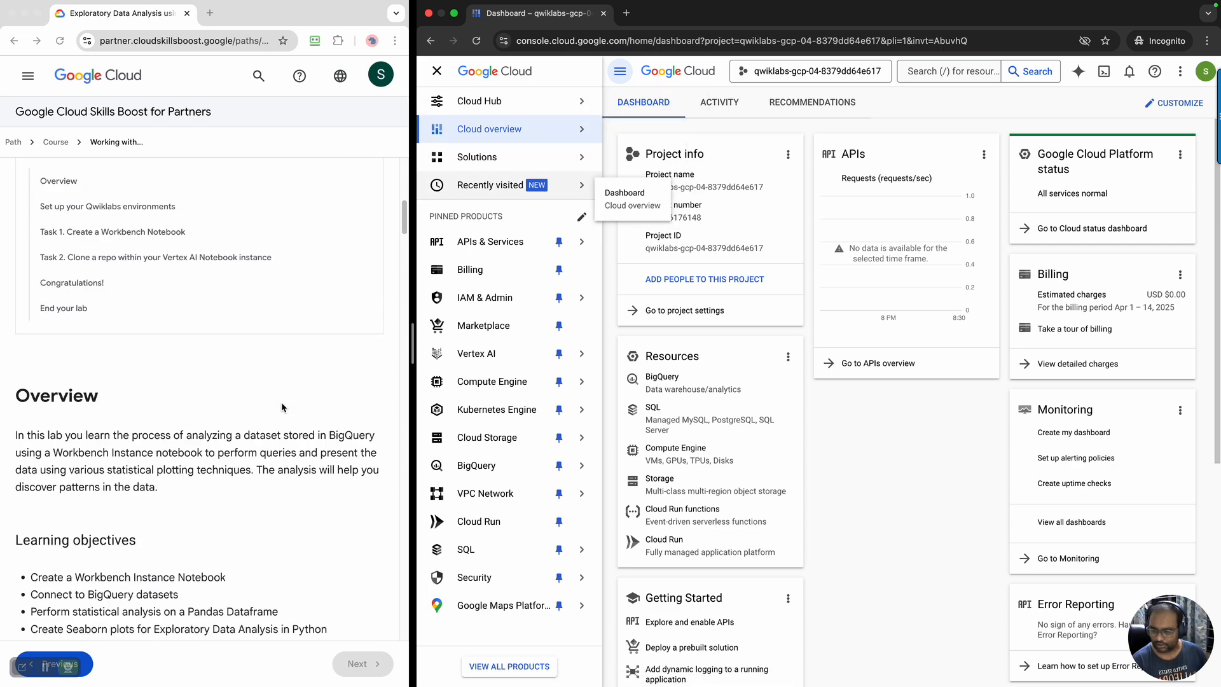
{"action": "scroll", "coordinate": [282, 407], "scroll_direction": "up", "scroll_amount": 3}
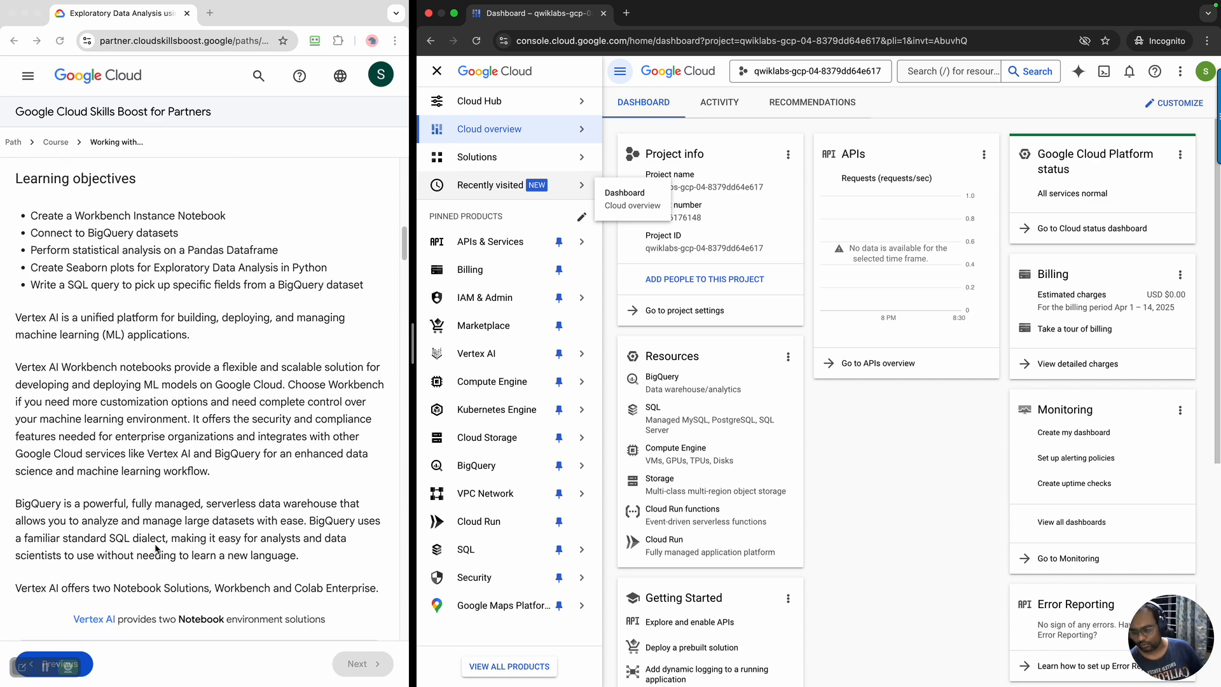
{"action": "left_click", "coordinate": [21, 515]}
{"action": "scroll", "coordinate": [155, 535], "scroll_direction": "down", "scroll_amount": 5}
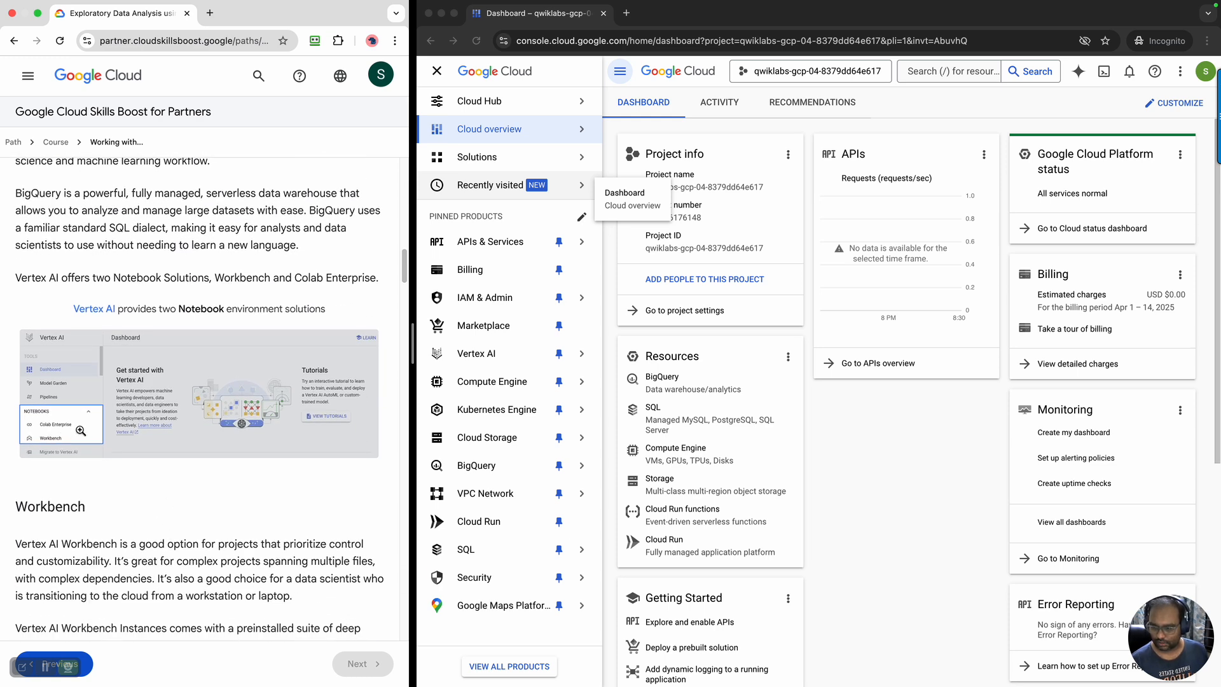
{"action": "scroll", "coordinate": [242, 504], "scroll_direction": "down", "scroll_amount": 3}
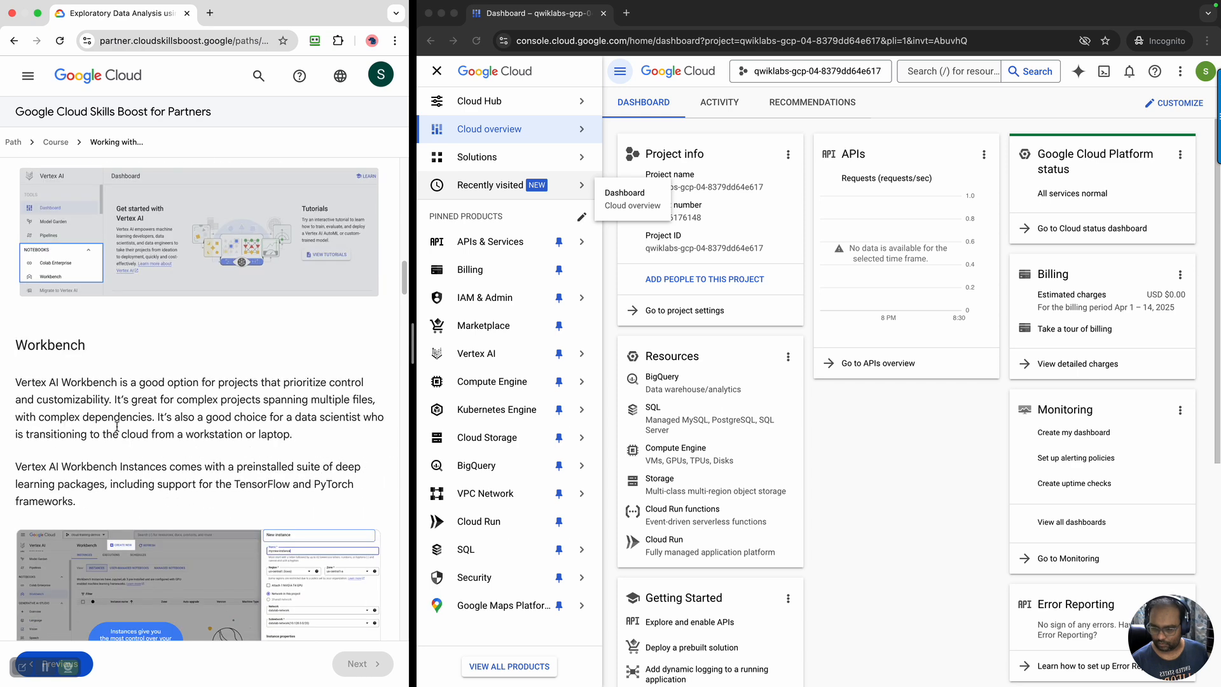
{"action": "scroll", "coordinate": [262, 496], "scroll_direction": "down", "scroll_amount": 2}
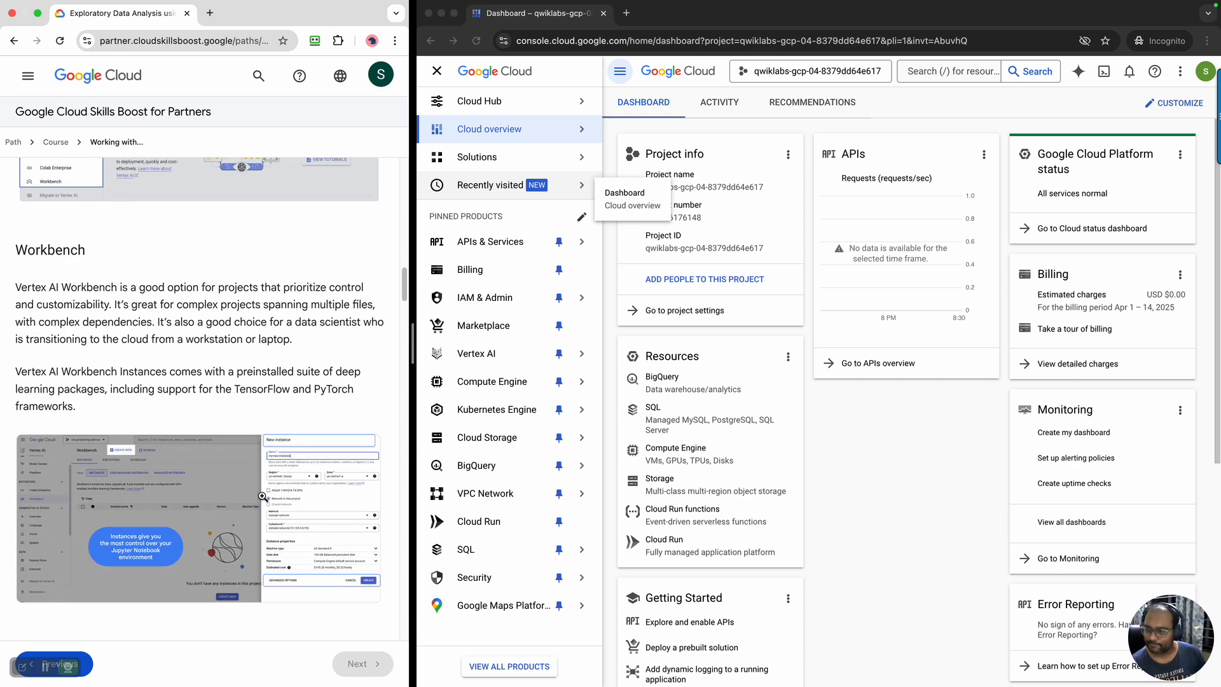
{"action": "scroll", "coordinate": [262, 496], "scroll_direction": "down", "scroll_amount": 8}
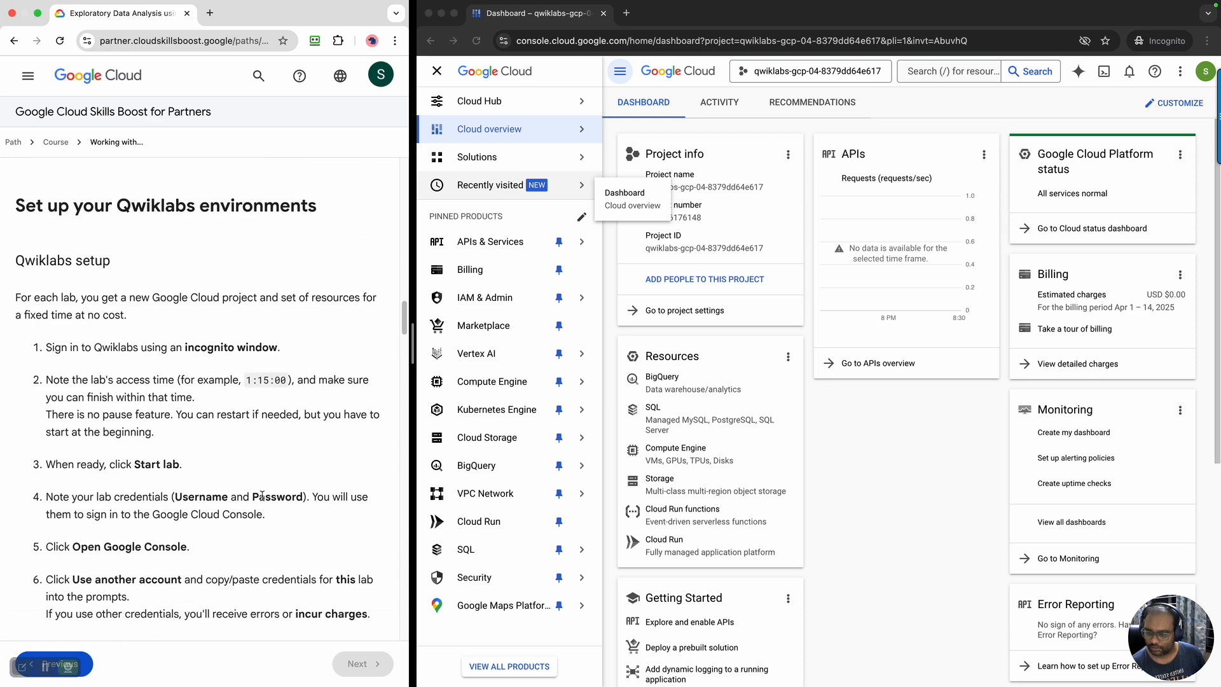
Find Task 1 in the lab instructions, open Vertex AI in the Google Cloud console and enable all recommended APIs
{"action": "scroll", "coordinate": [262, 496], "scroll_direction": "down", "scroll_amount": 1}
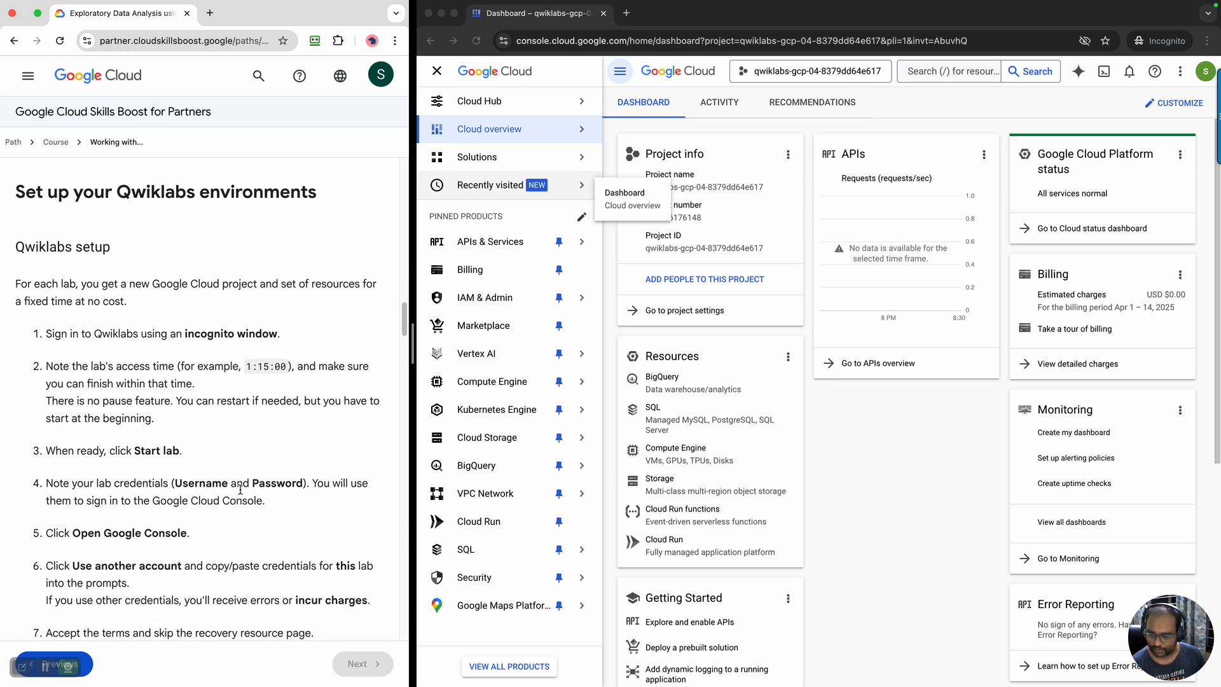
{"action": "scroll", "coordinate": [241, 490], "scroll_direction": "down", "scroll_amount": 3}
{"action": "scroll", "coordinate": [241, 490], "scroll_direction": "down", "scroll_amount": 15}
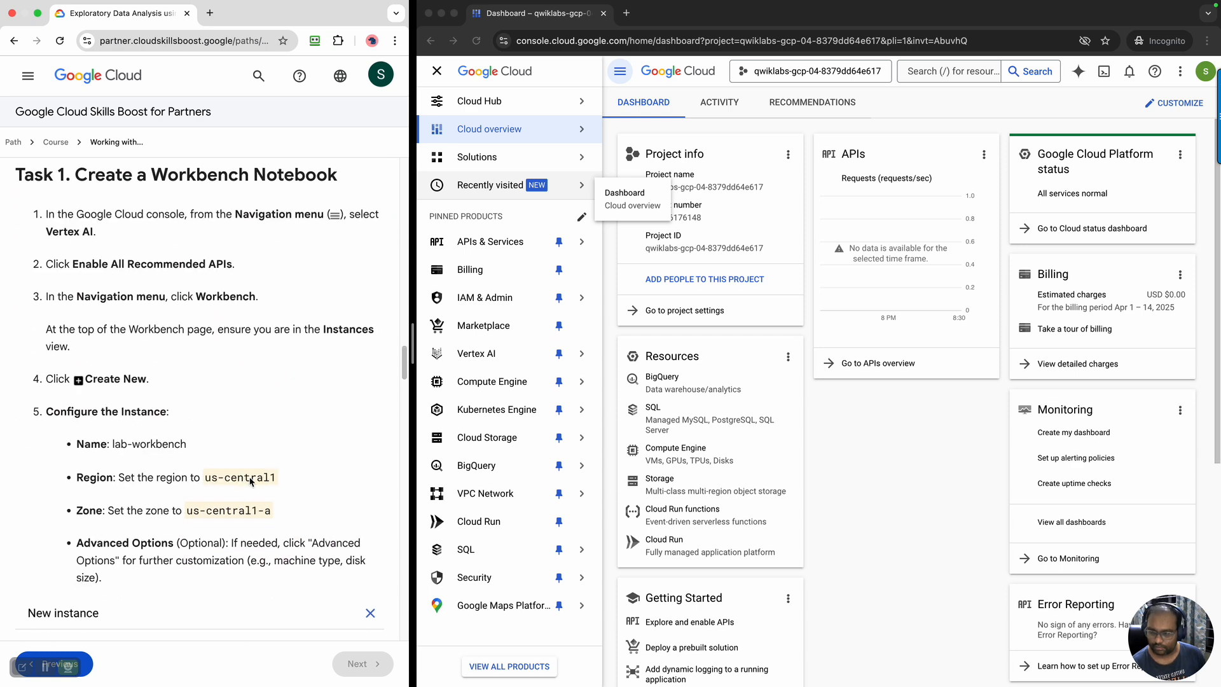
{"action": "left_click", "coordinate": [502, 357]}
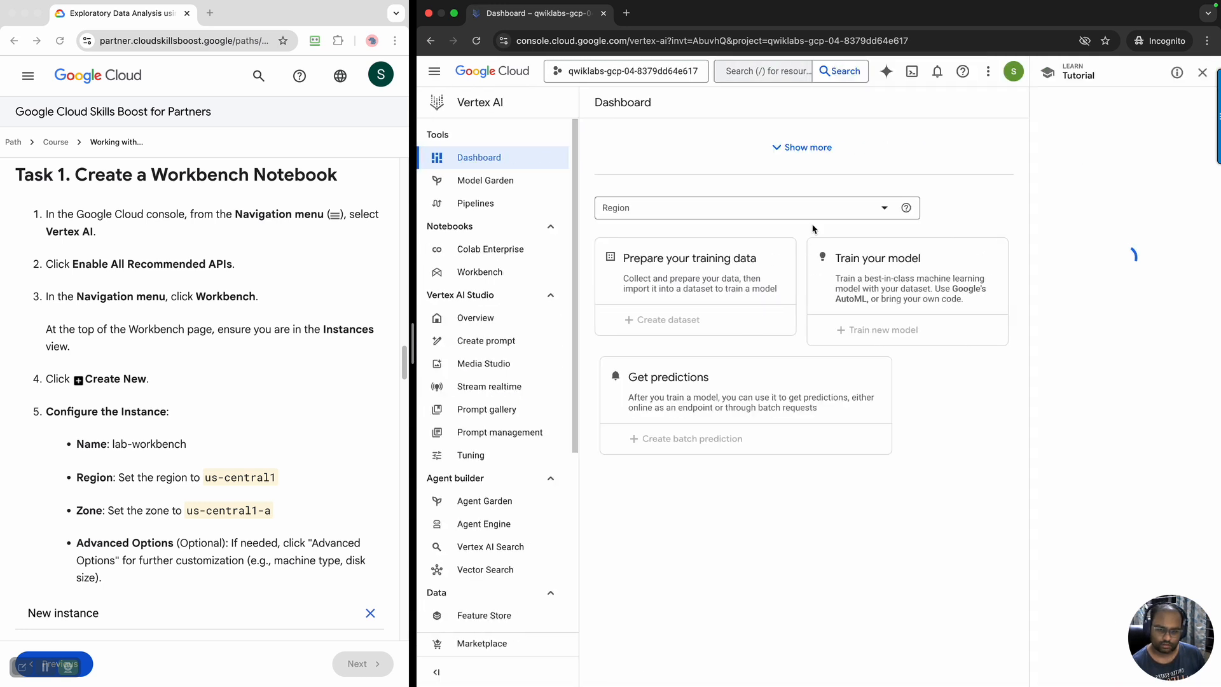
{"action": "left_click", "coordinate": [698, 337]}
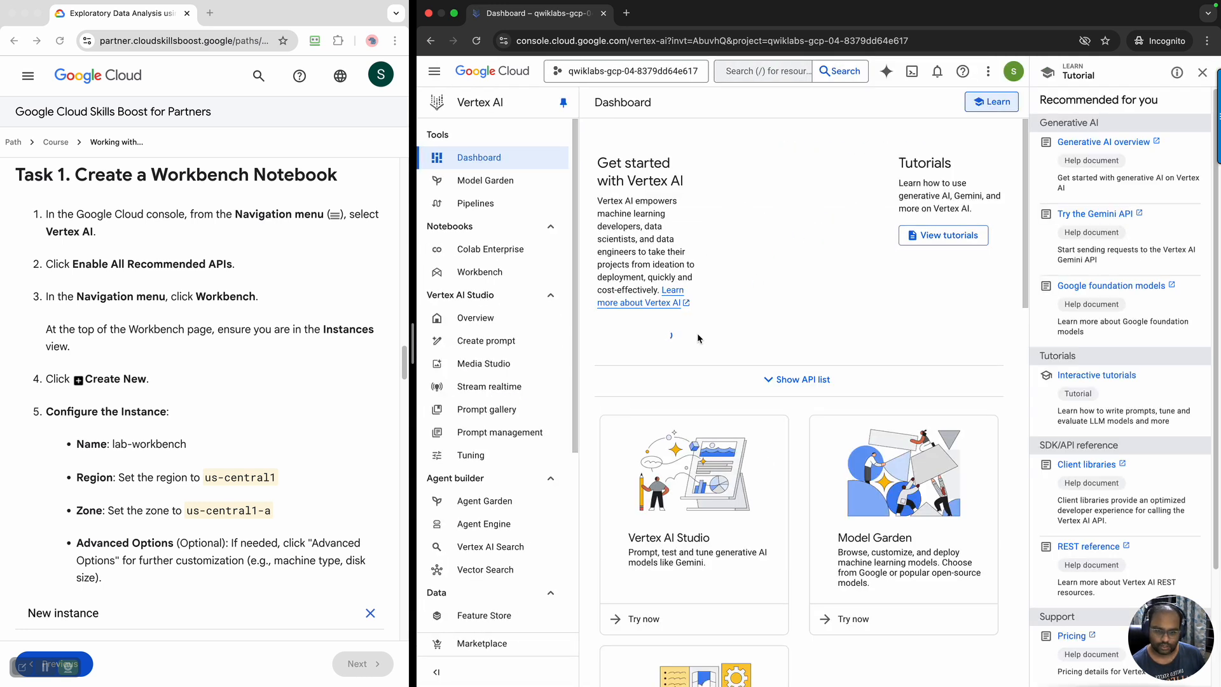
Check the API enablement progress in the console notifications and dismiss the Learn tutorial pane
{"action": "left_click", "coordinate": [937, 72]}
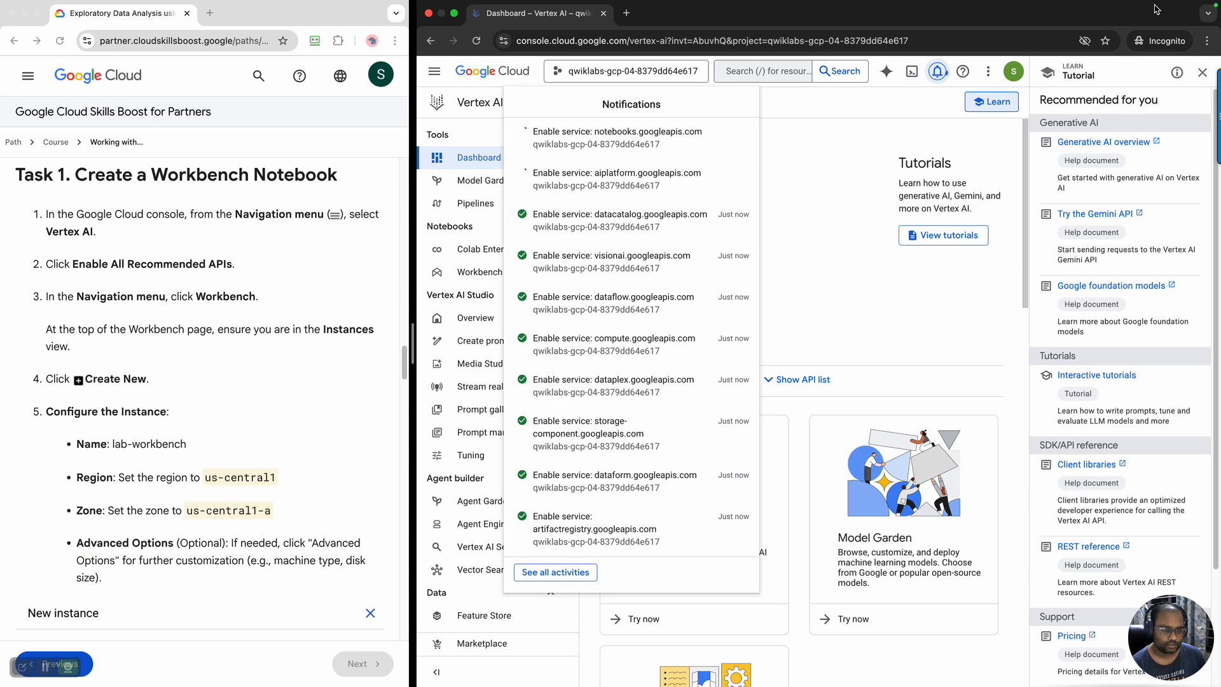
{"action": "left_click", "coordinate": [1201, 73]}
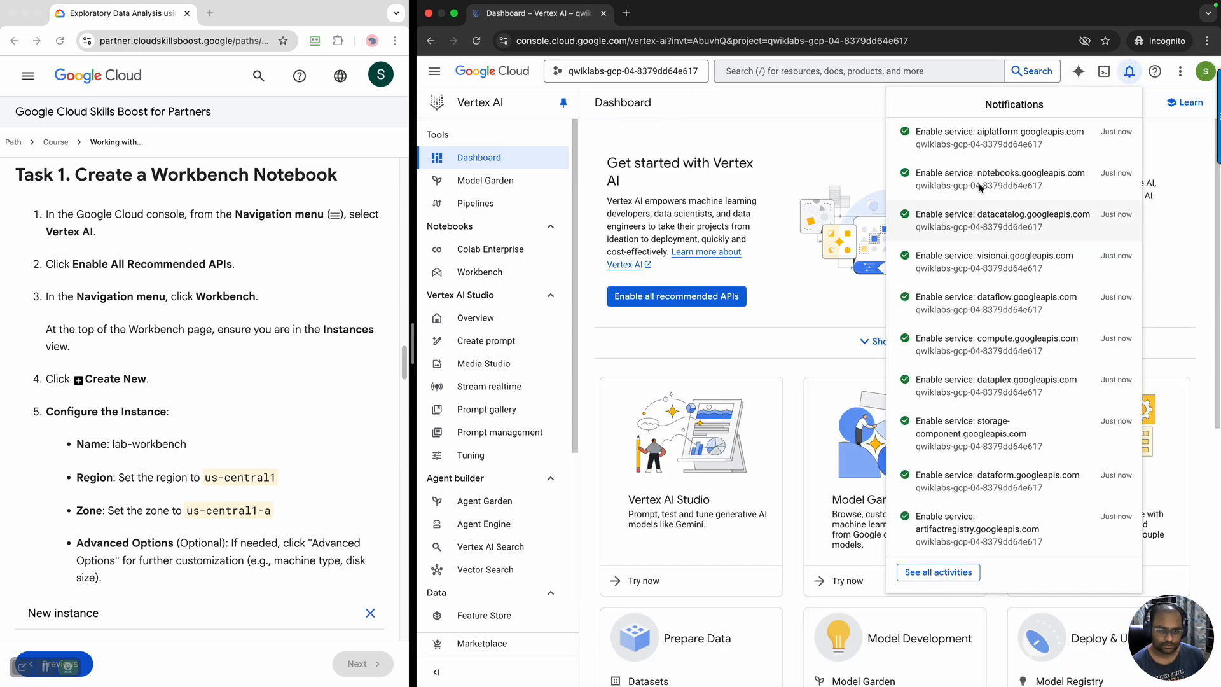
{"action": "left_click", "coordinate": [1129, 72]}
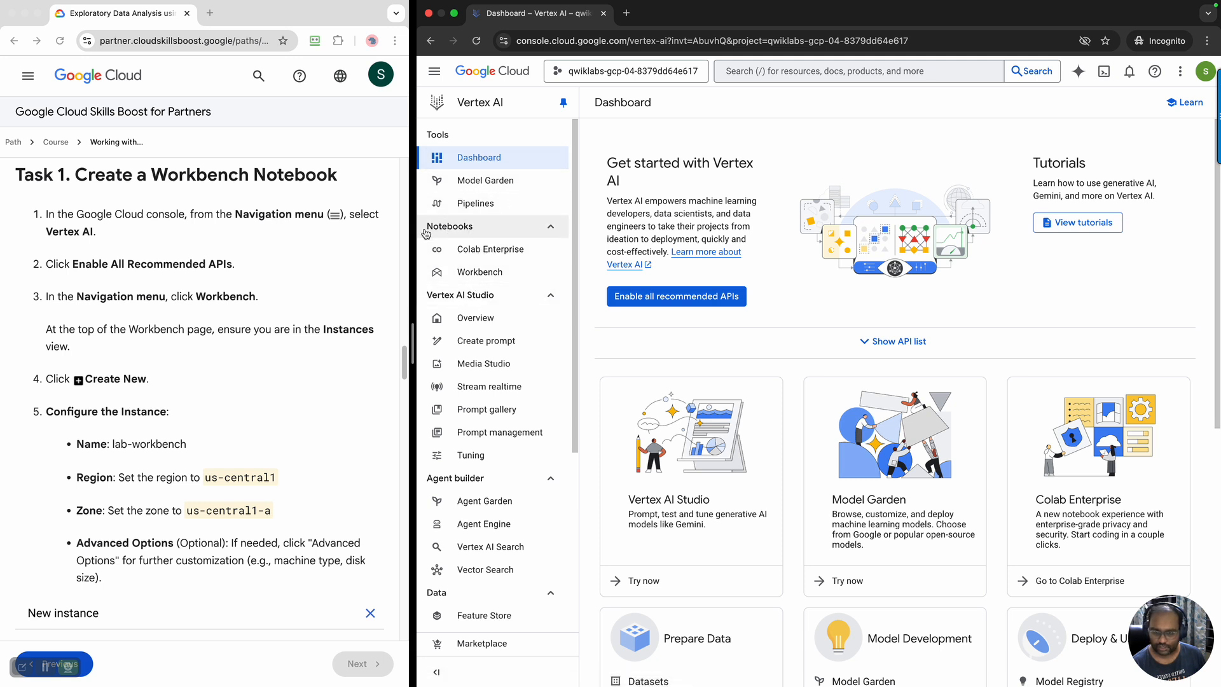
Start a new instance from the Vertex AI Workbench Instances view and name it lab-workbench
{"action": "left_click", "coordinate": [482, 275]}
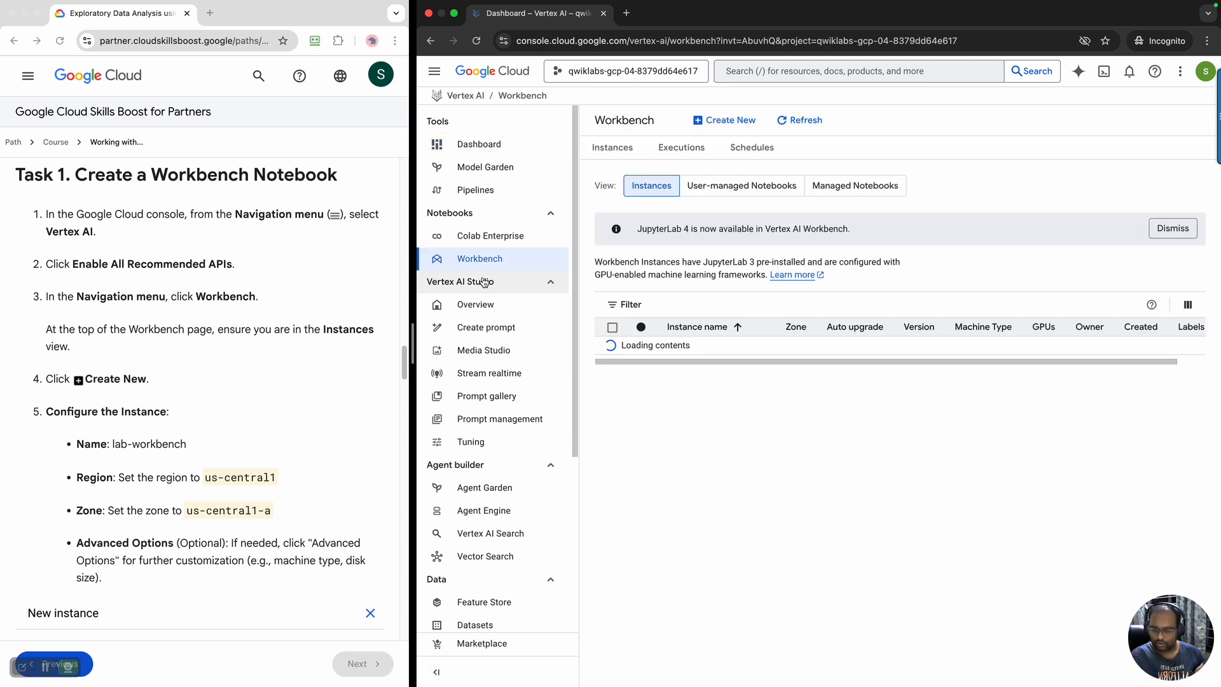
{"action": "left_click", "coordinate": [620, 147]}
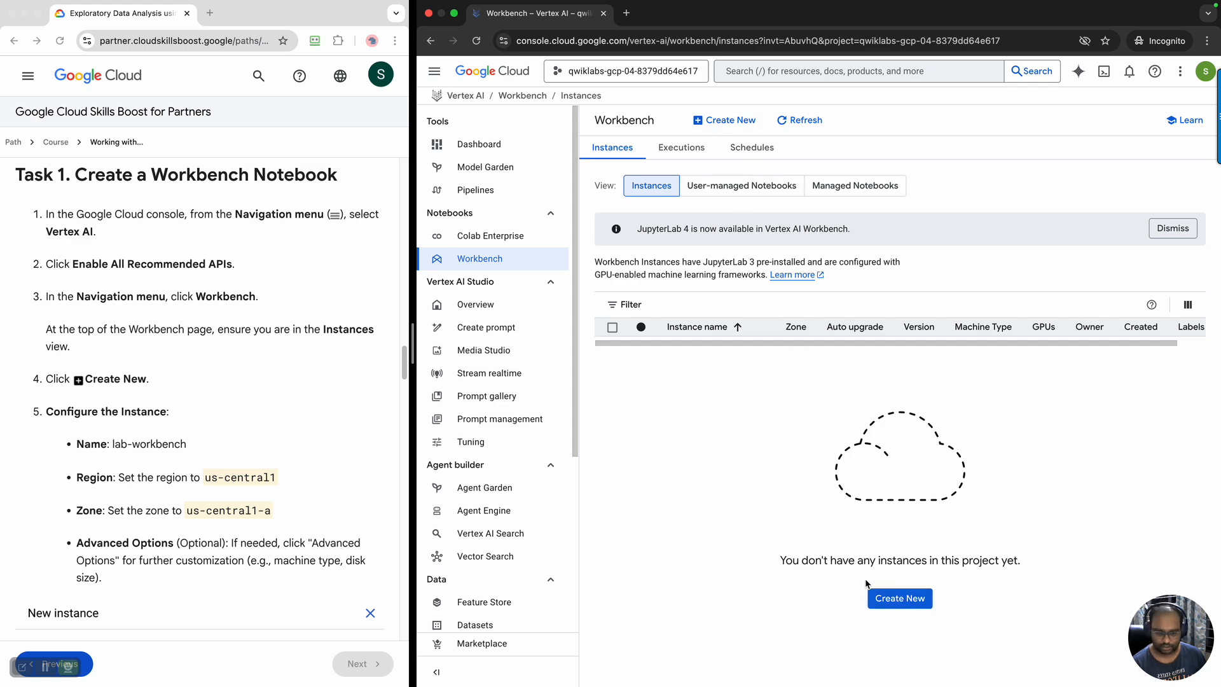
{"action": "left_click", "coordinate": [895, 595]}
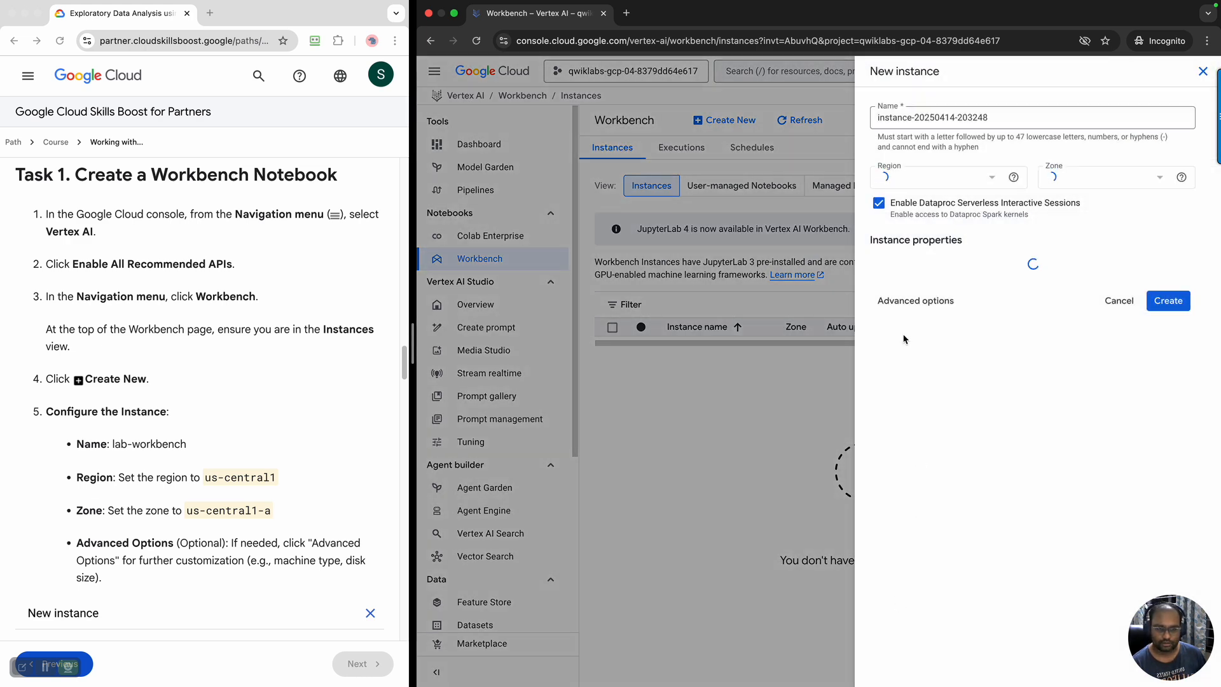
{"action": "left_click", "coordinate": [1007, 121]}
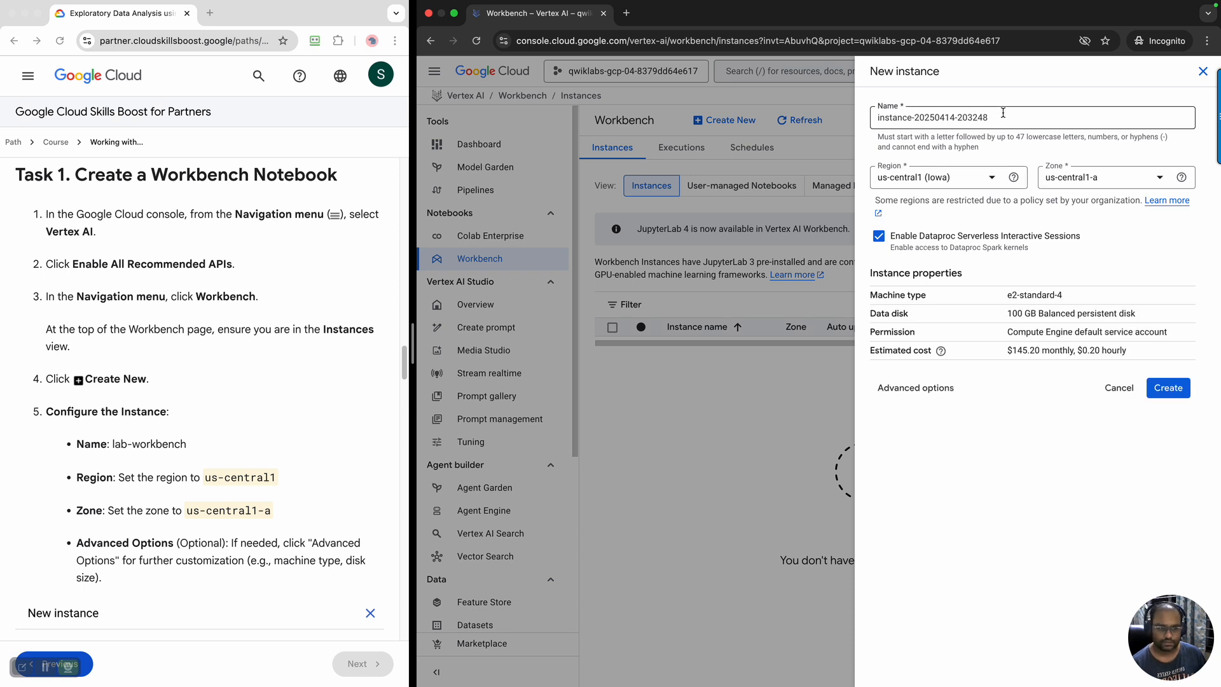
{"action": "left_click_drag", "start_coordinate": [882, 112], "coordinate": [878, 115]}
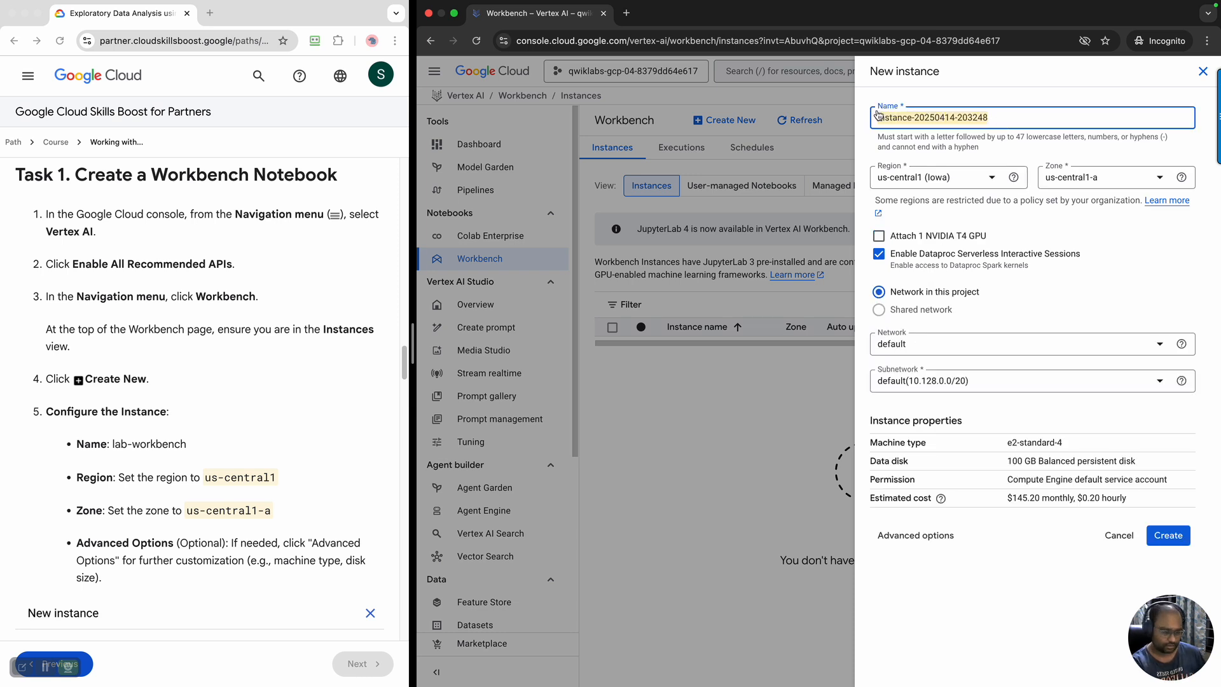
{"action": "type", "text": "lab-workbench"}
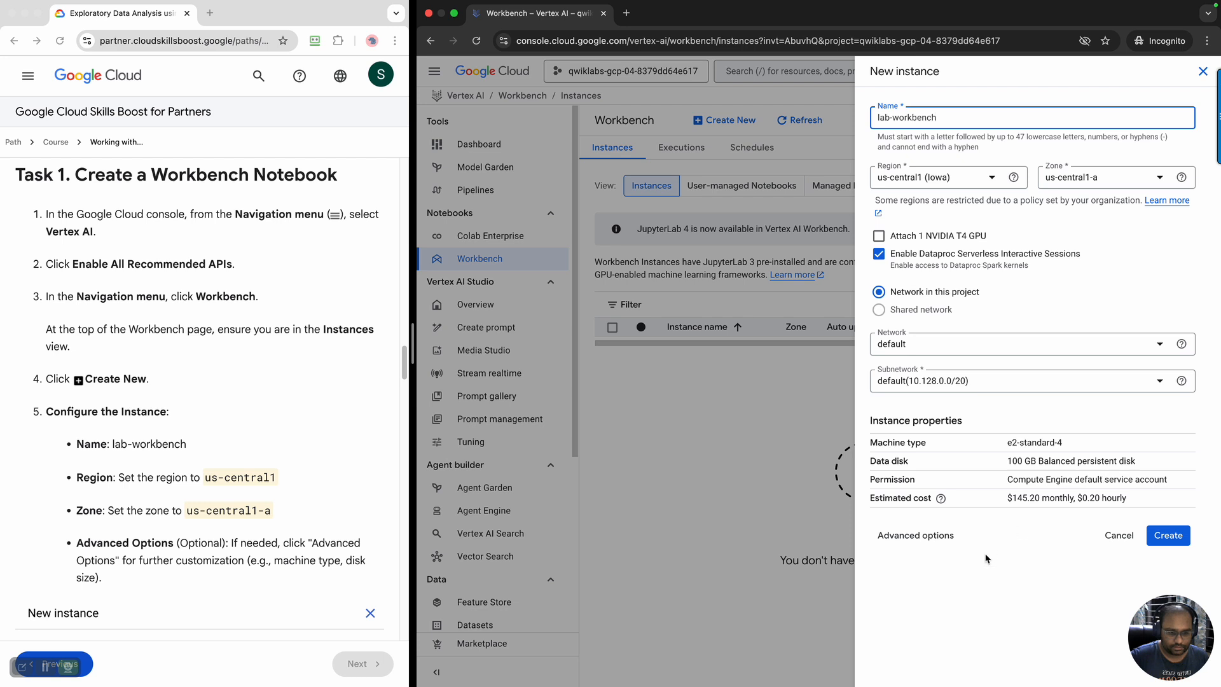
Review the new instance's machine type, data disk, permission and estimated cost
{"action": "left_click_drag", "start_coordinate": [1009, 445], "coordinate": [1092, 446]}
{"action": "left_click_drag", "start_coordinate": [1009, 460], "coordinate": [1159, 467]}
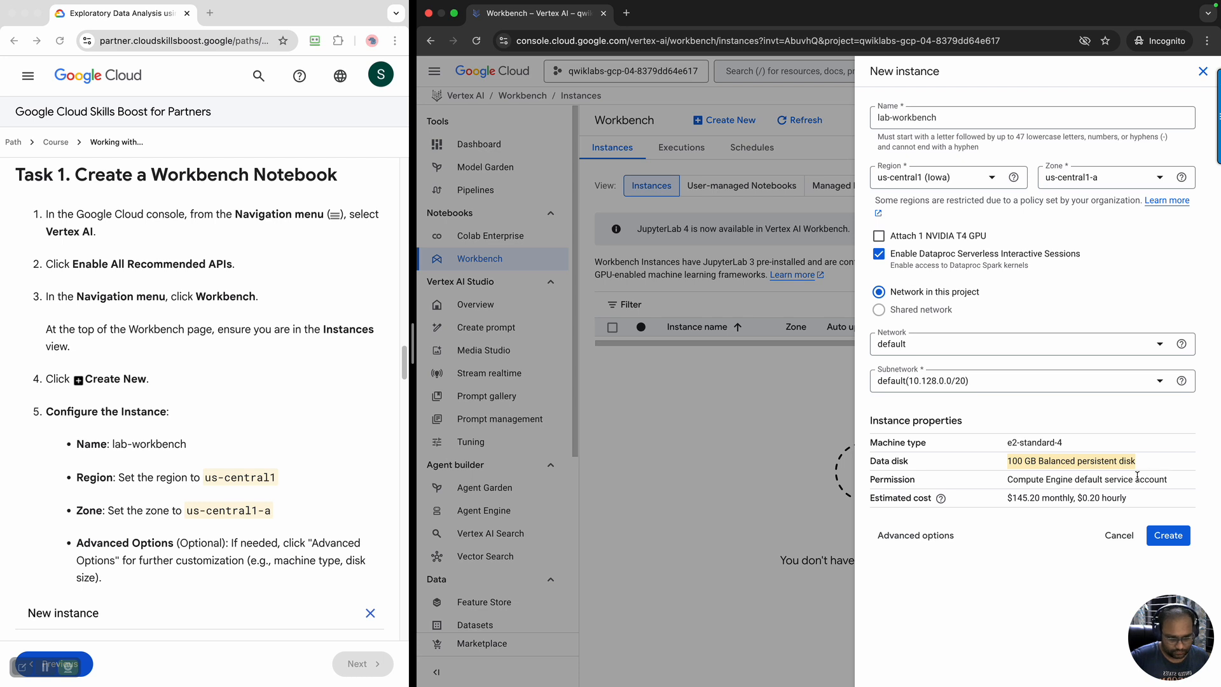
{"action": "left_click_drag", "start_coordinate": [1014, 480], "coordinate": [1170, 481]}
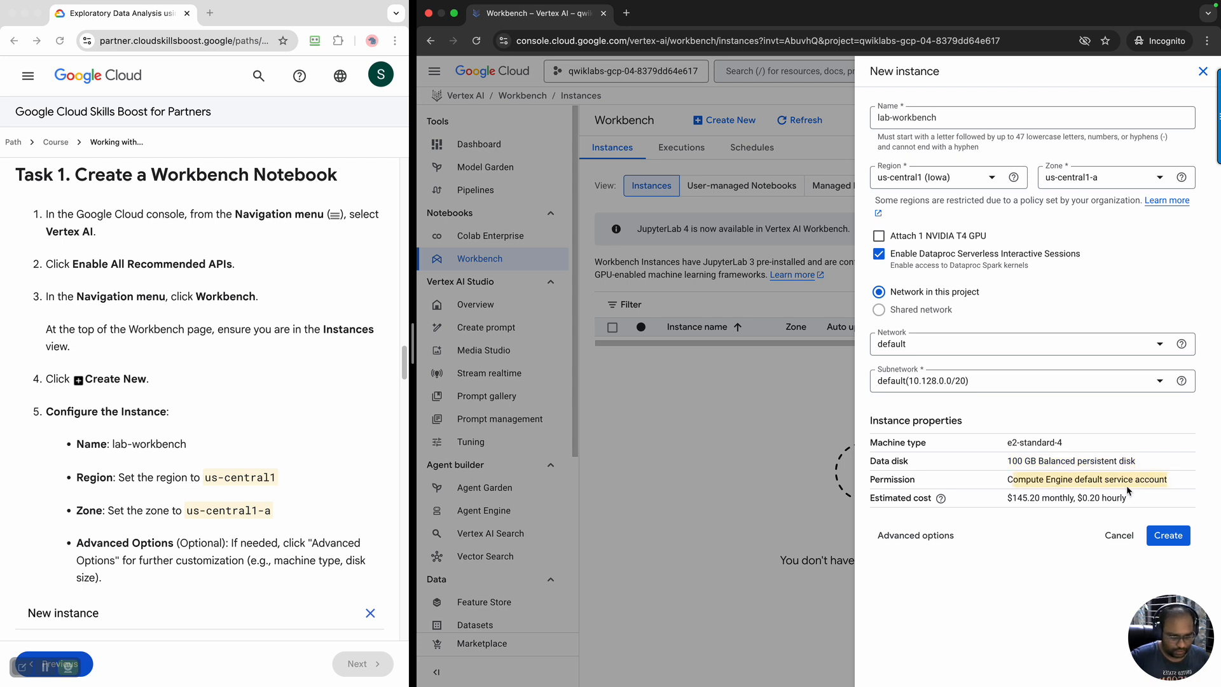
{"action": "left_click_drag", "start_coordinate": [1030, 498], "coordinate": [997, 497]}
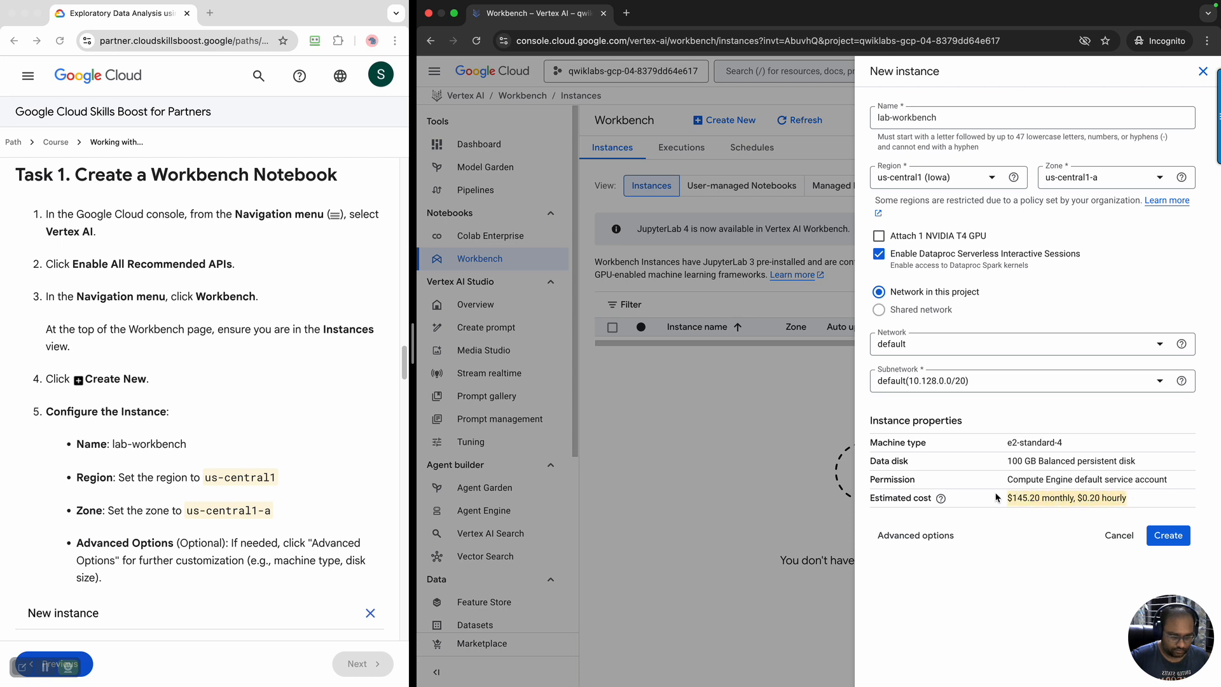
Open the advanced options for lab-workbench and compare its details with the lab's example instance configuration
{"action": "left_click", "coordinate": [933, 540]}
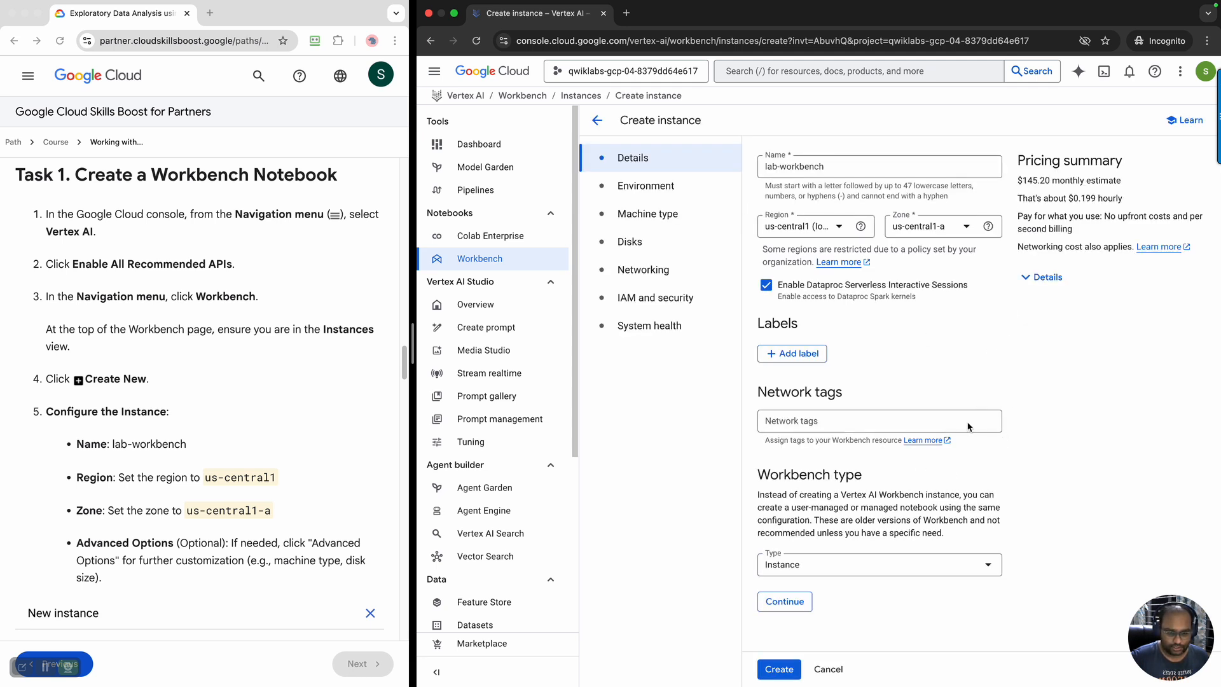
{"action": "scroll", "coordinate": [215, 490], "scroll_direction": "down", "scroll_amount": 5}
{"action": "scroll", "coordinate": [213, 490], "scroll_direction": "down", "scroll_amount": 2}
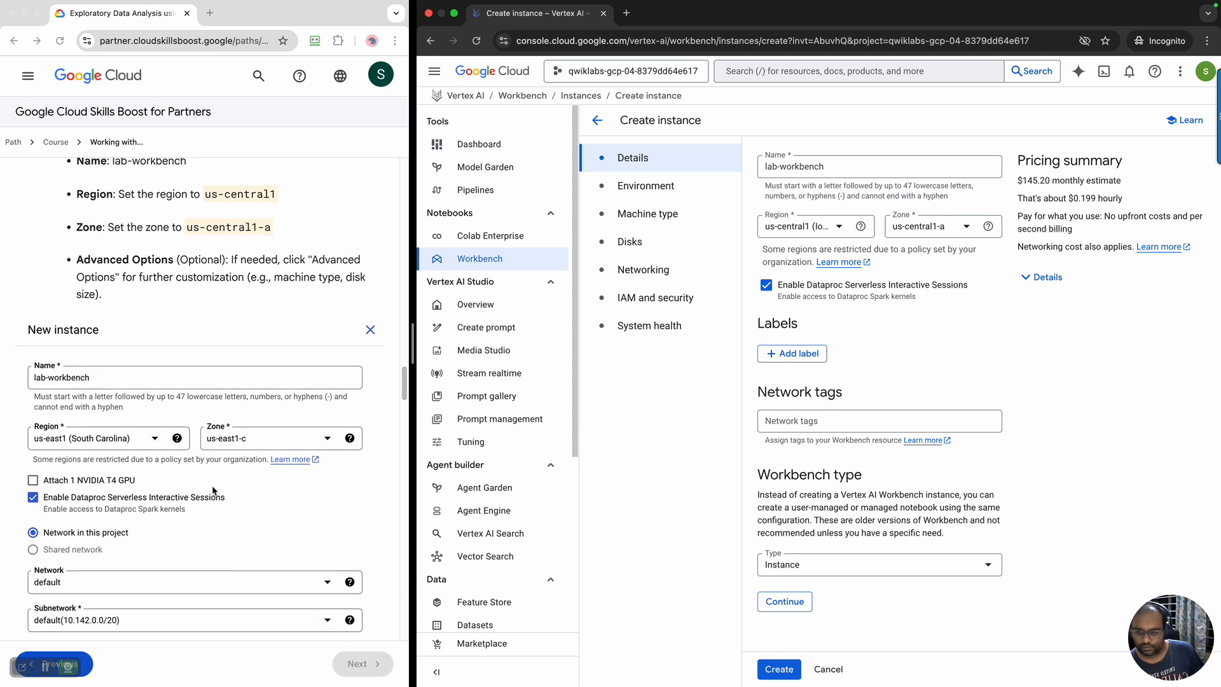
{"action": "scroll", "coordinate": [211, 486], "scroll_direction": "down", "scroll_amount": 3}
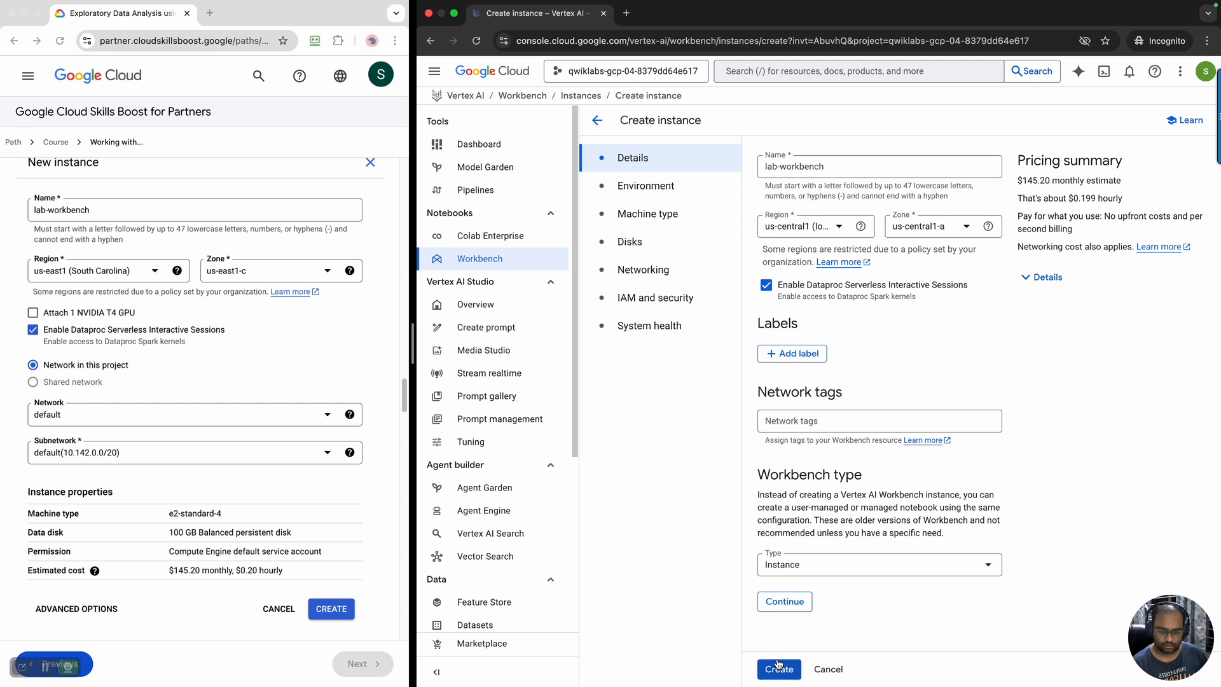
Proceed to the Environment settings with the default details and recheck the lab's configuration and creation instructions for the instance
{"action": "left_click", "coordinate": [792, 604]}
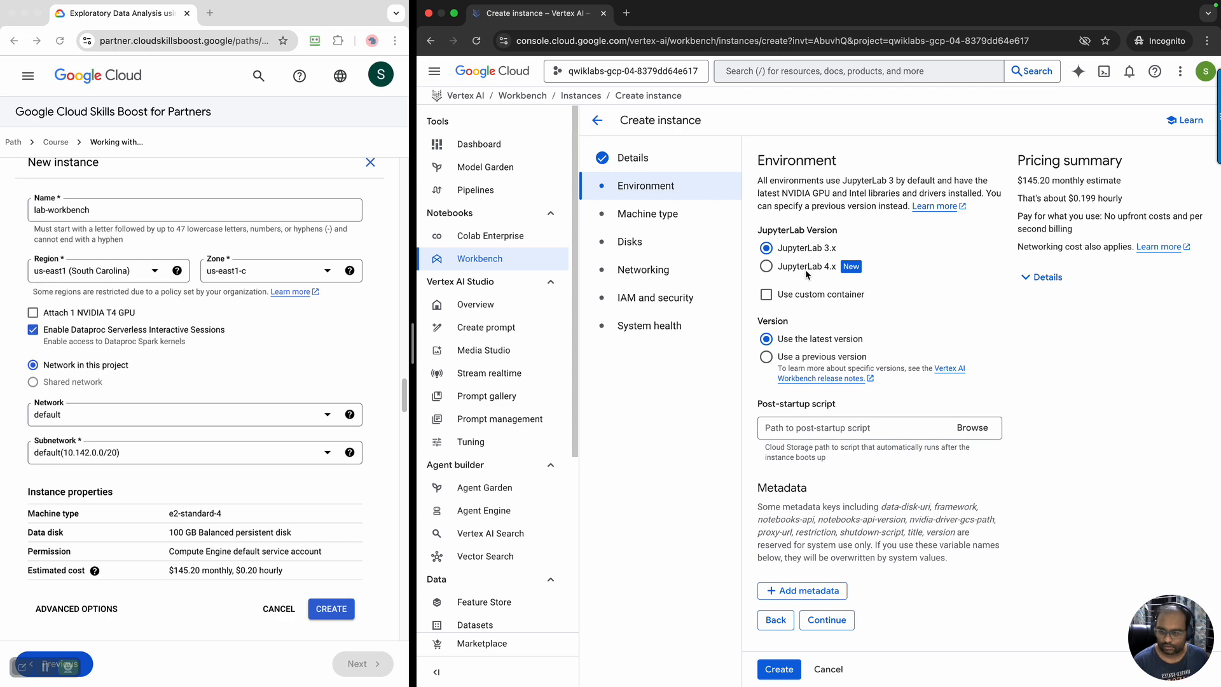
{"action": "scroll", "coordinate": [220, 421], "scroll_direction": "down", "scroll_amount": 6}
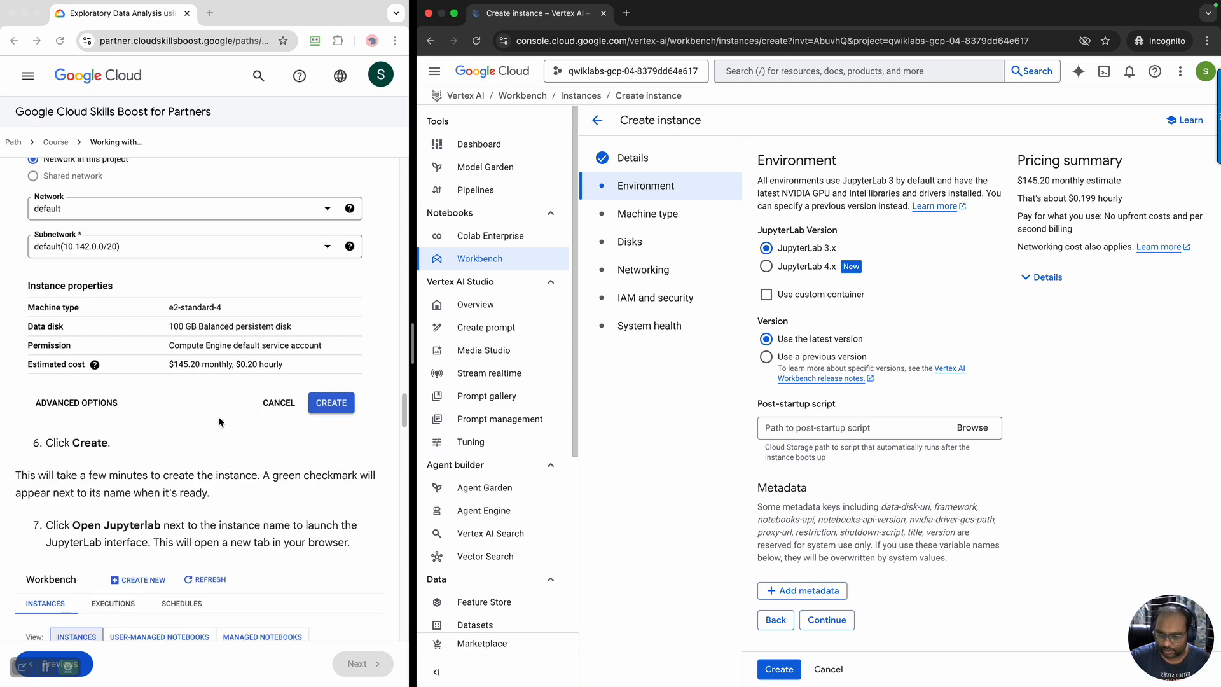
{"action": "scroll", "coordinate": [219, 421], "scroll_direction": "up", "scroll_amount": 6}
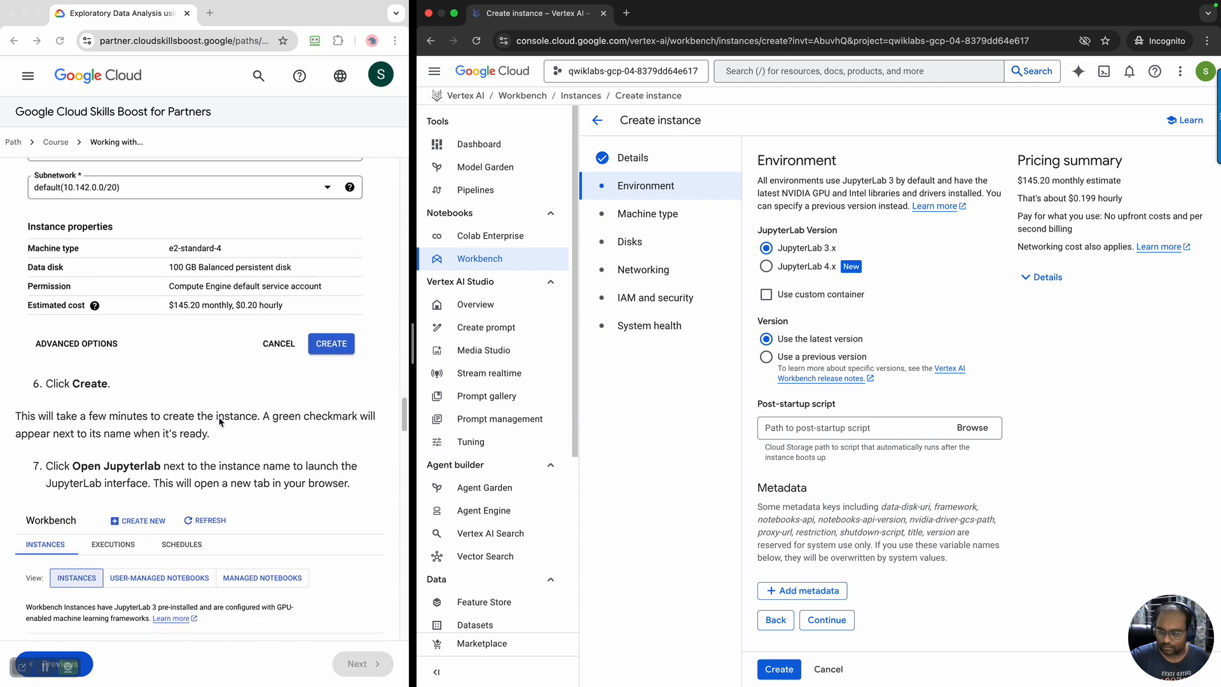
{"action": "scroll", "coordinate": [220, 421], "scroll_direction": "up", "scroll_amount": 1}
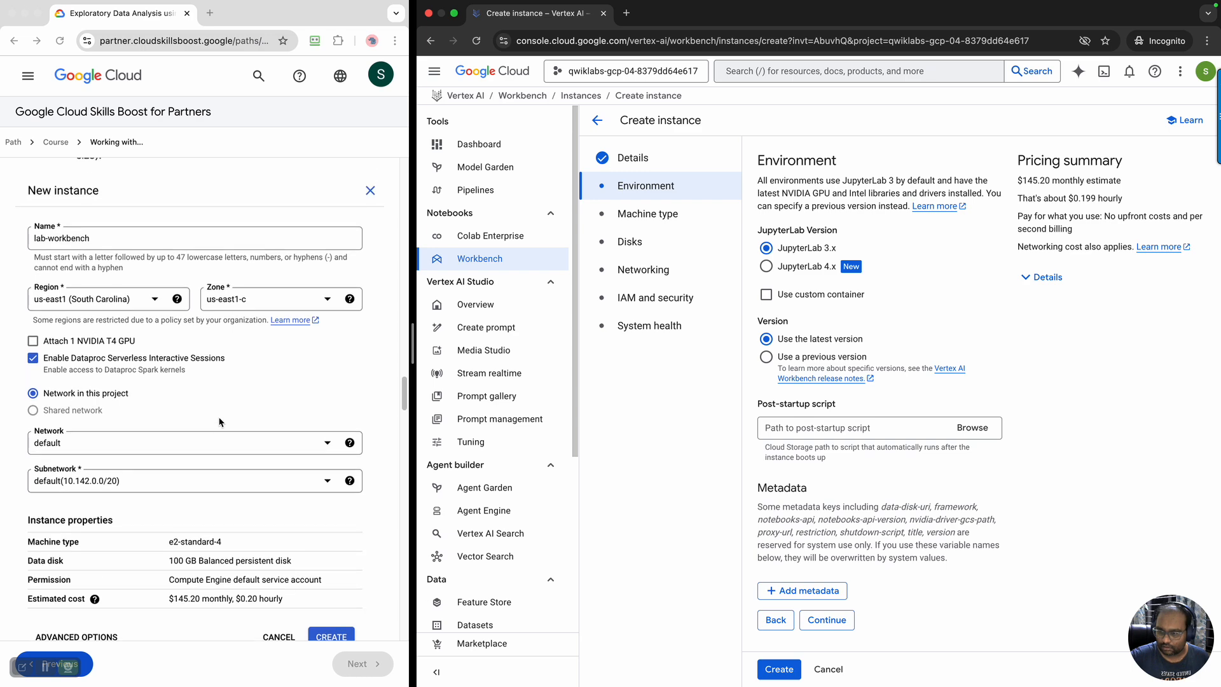
{"action": "scroll", "coordinate": [219, 421], "scroll_direction": "down", "scroll_amount": 1}
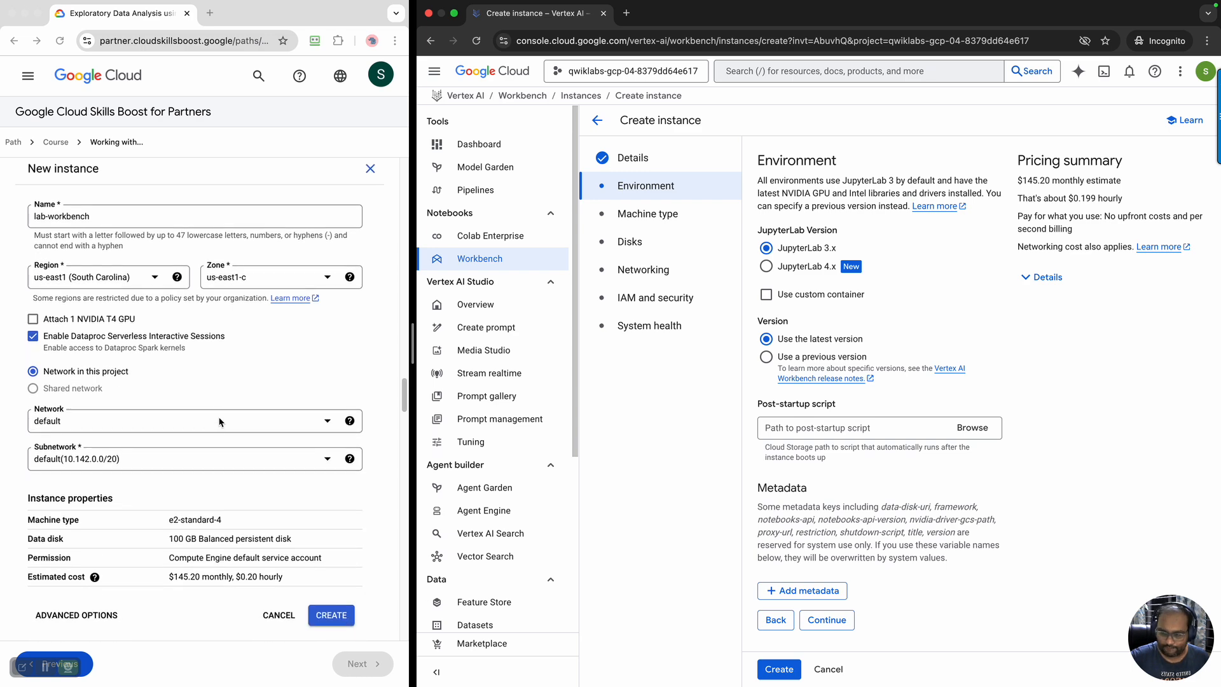
{"action": "scroll", "coordinate": [219, 416], "scroll_direction": "down", "scroll_amount": 6}
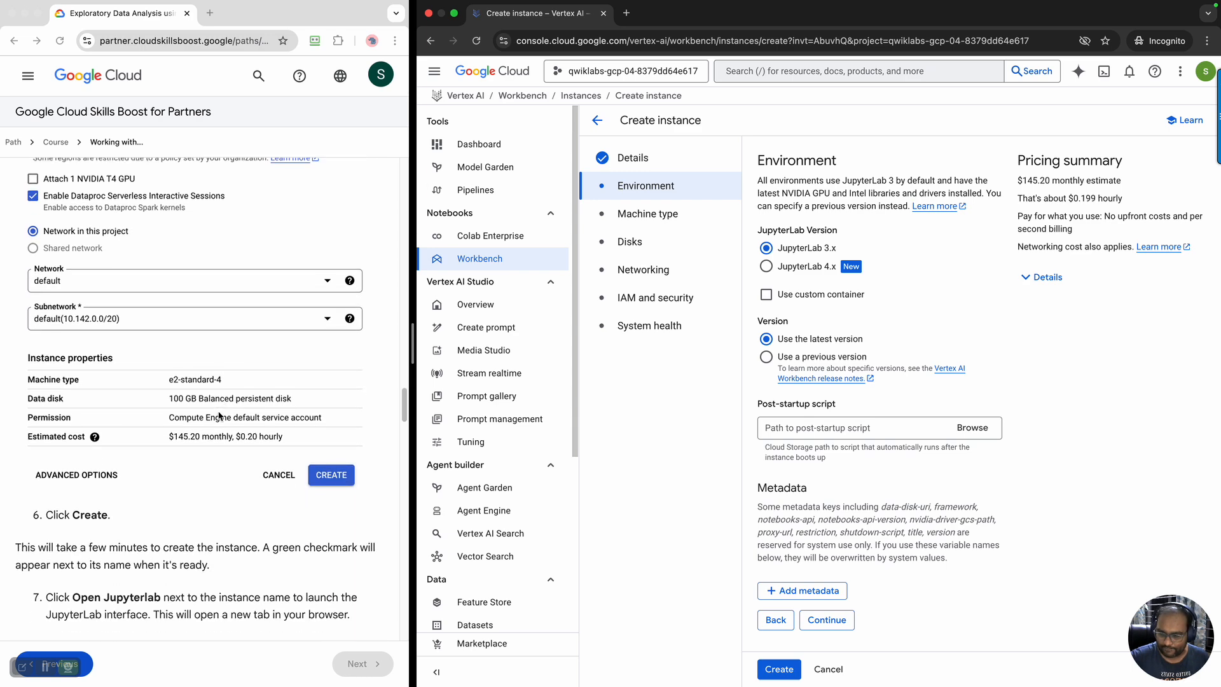
{"action": "scroll", "coordinate": [219, 417], "scroll_direction": "up", "scroll_amount": 10}
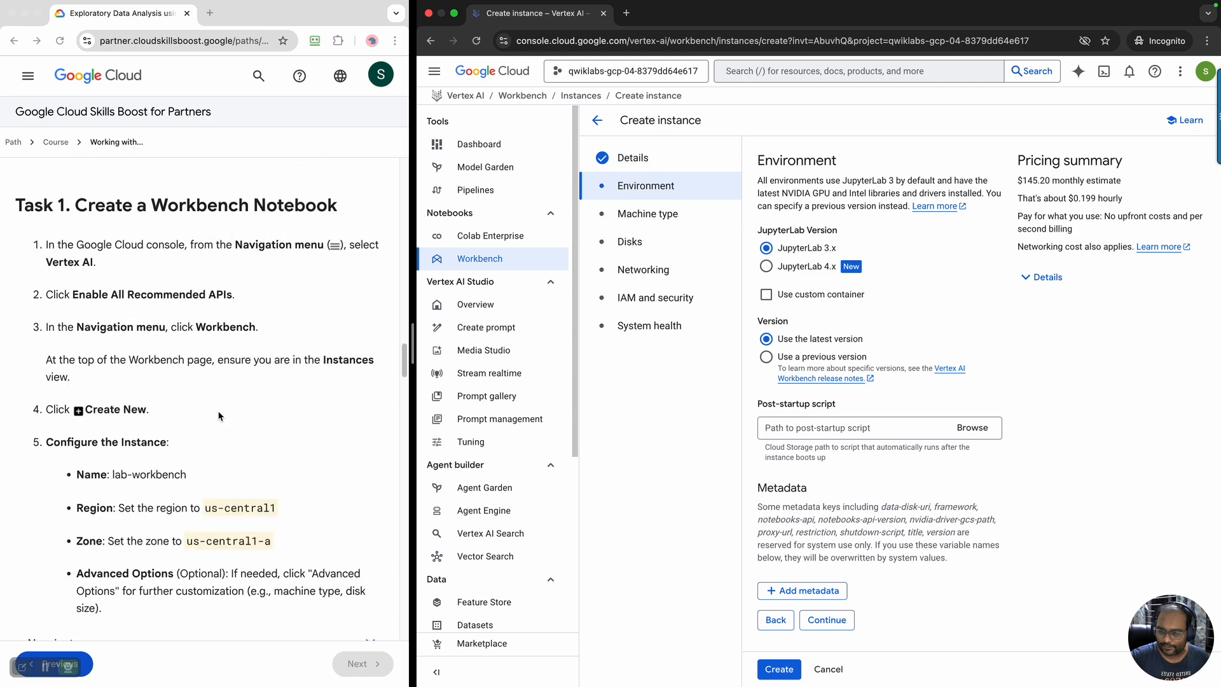
{"action": "scroll", "coordinate": [218, 416], "scroll_direction": "down", "scroll_amount": 8}
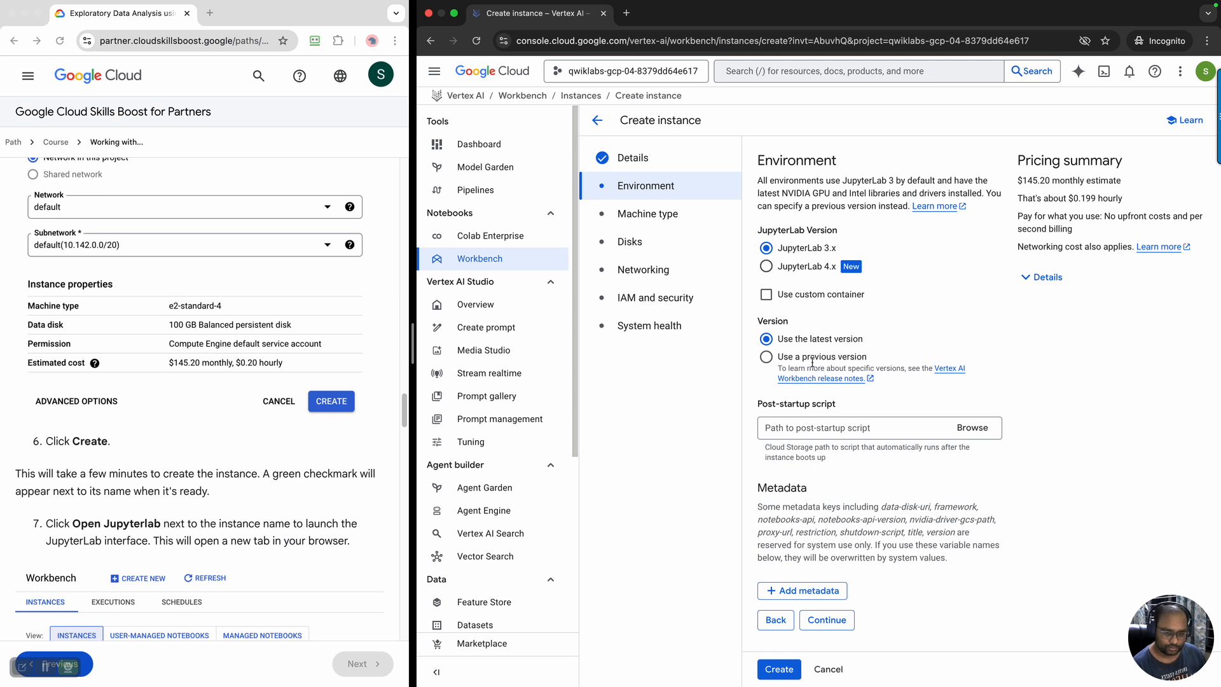
Accept the default environment and review the machine type, Shielded VM and idle shutdown settings
{"action": "left_click", "coordinate": [818, 620]}
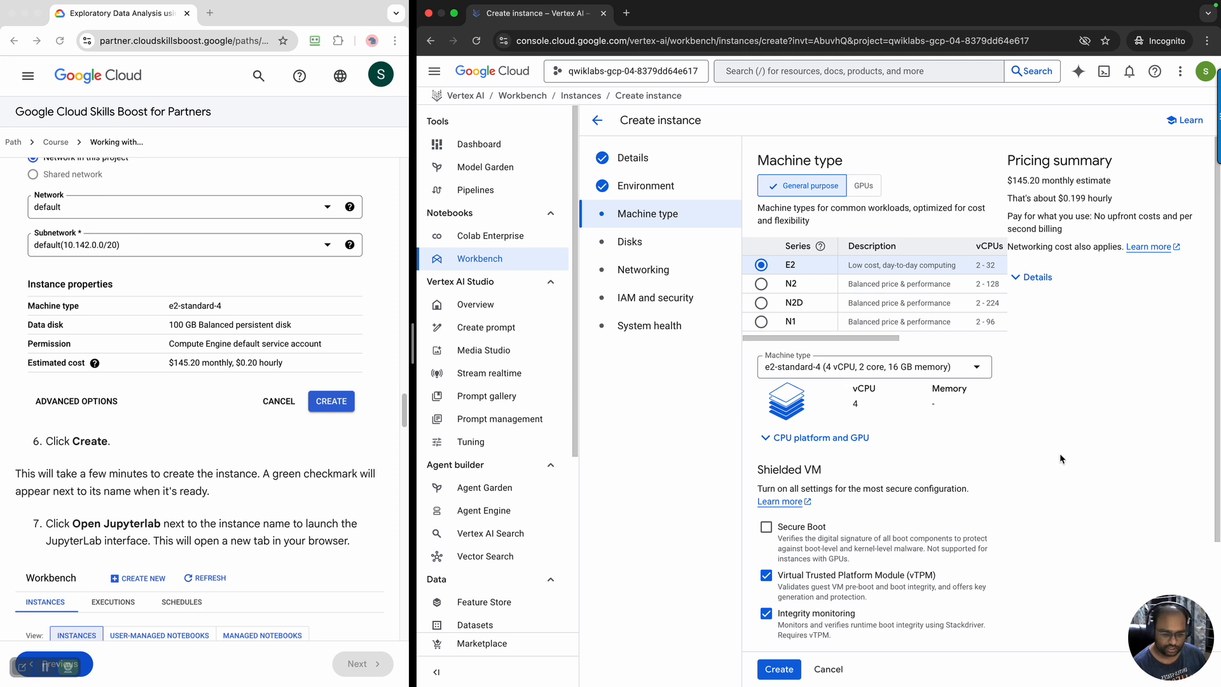
{"action": "scroll", "coordinate": [1060, 458], "scroll_direction": "down", "scroll_amount": 3}
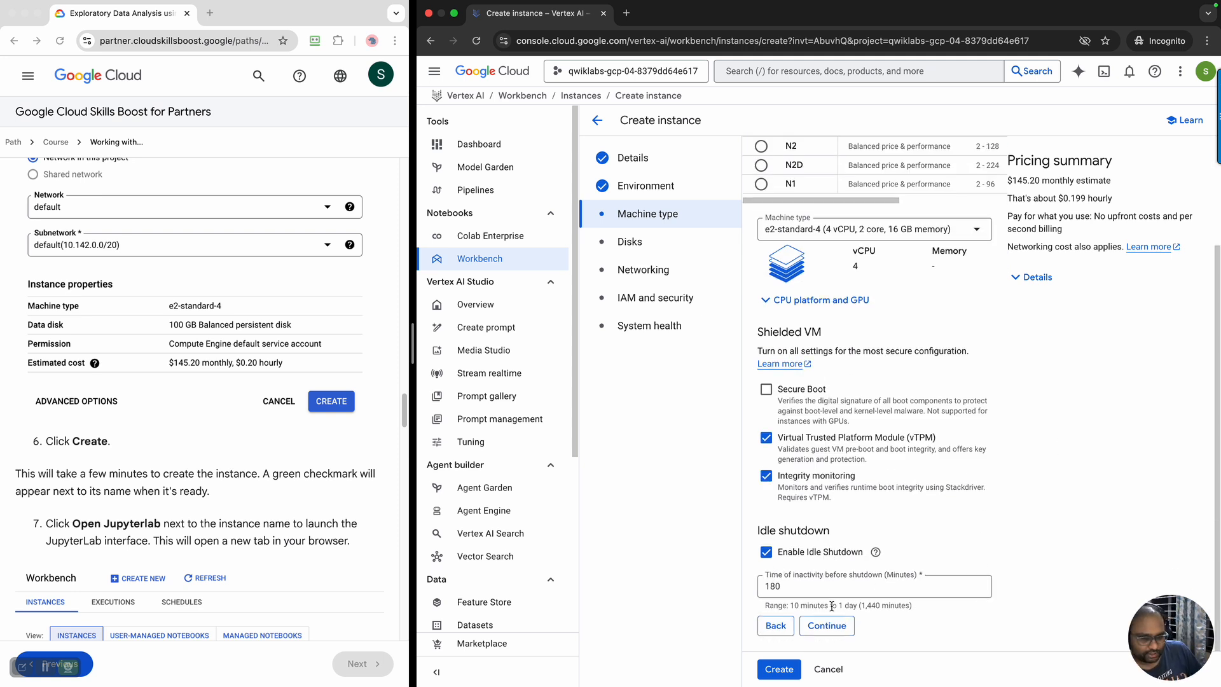
{"action": "scroll", "coordinate": [834, 602], "scroll_direction": "up", "scroll_amount": 3}
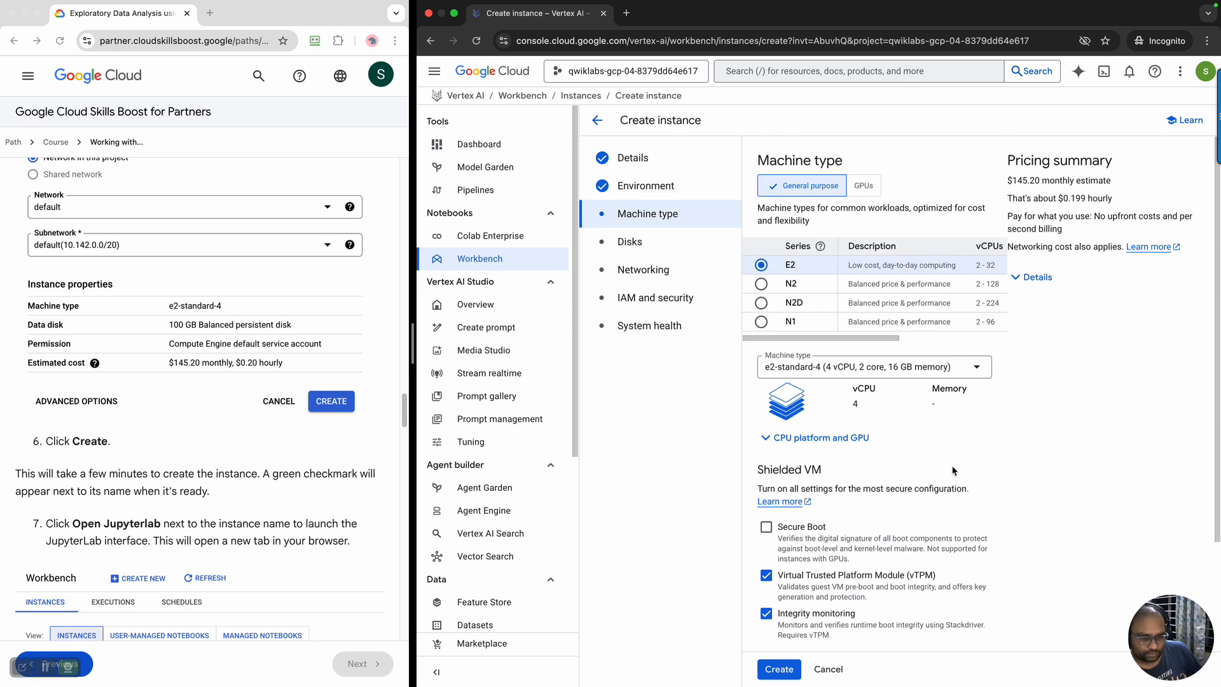
{"action": "scroll", "coordinate": [952, 470], "scroll_direction": "down", "scroll_amount": 3}
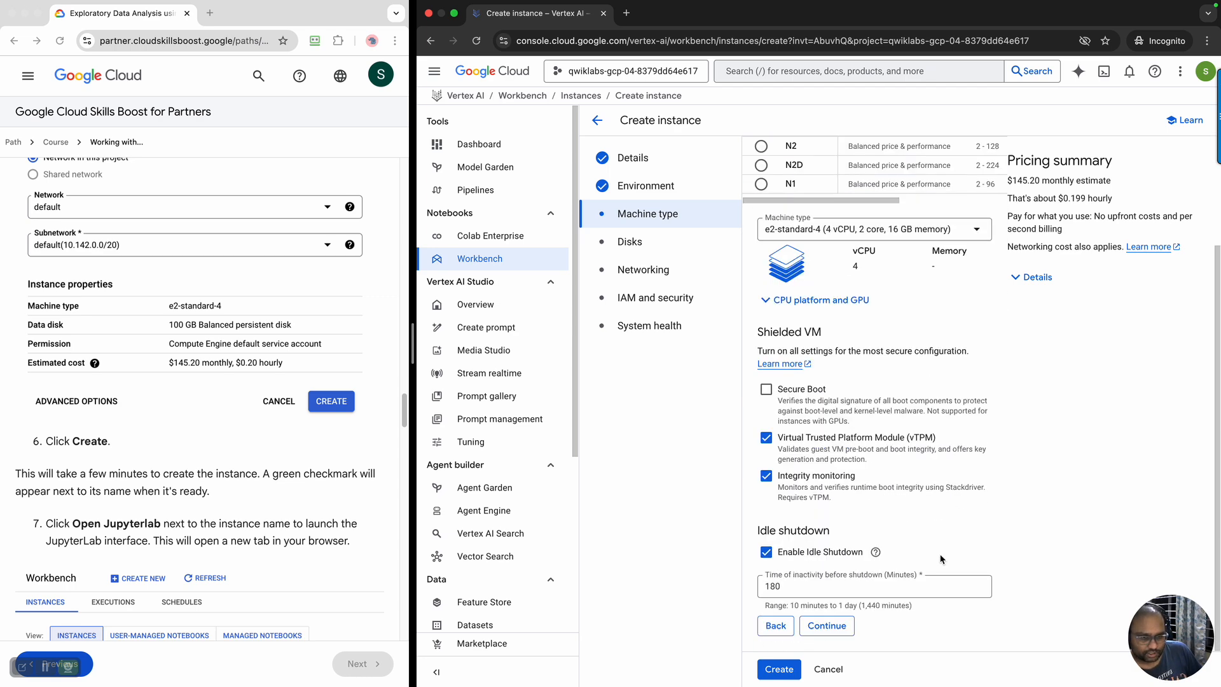
Keep the default machine type, disk and networking settings and proceed to the IAM and security settings
{"action": "left_click", "coordinate": [834, 625]}
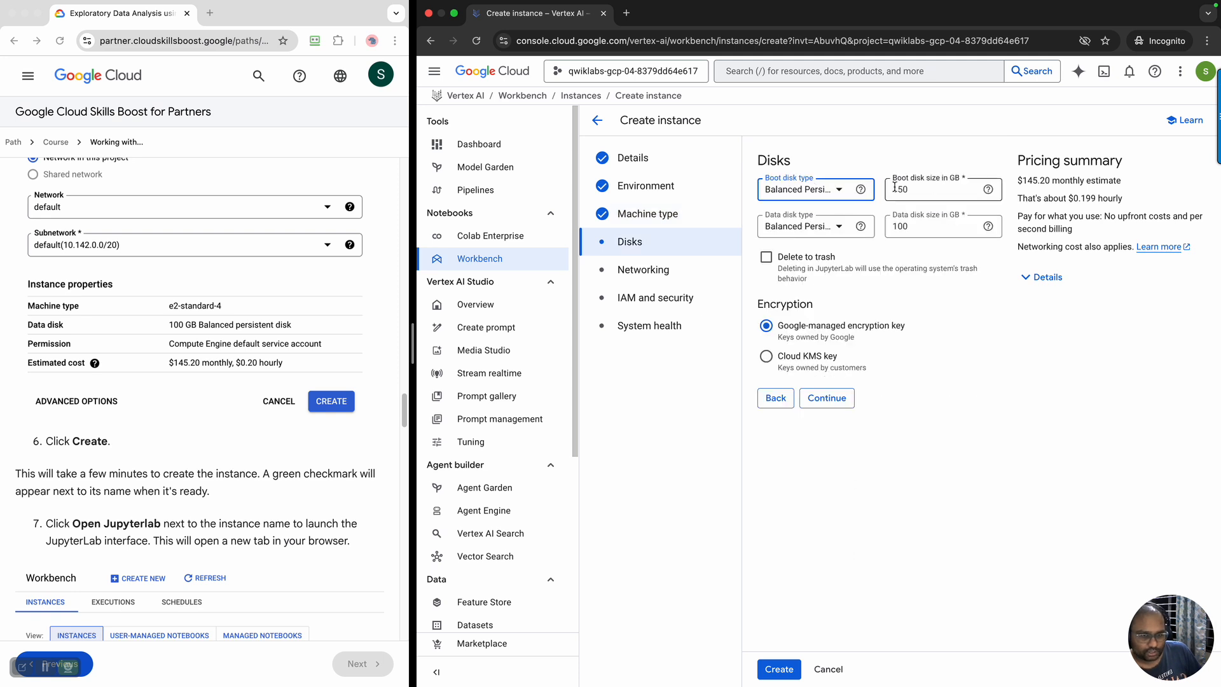
{"action": "mouse_move", "coordinate": [861, 189]}
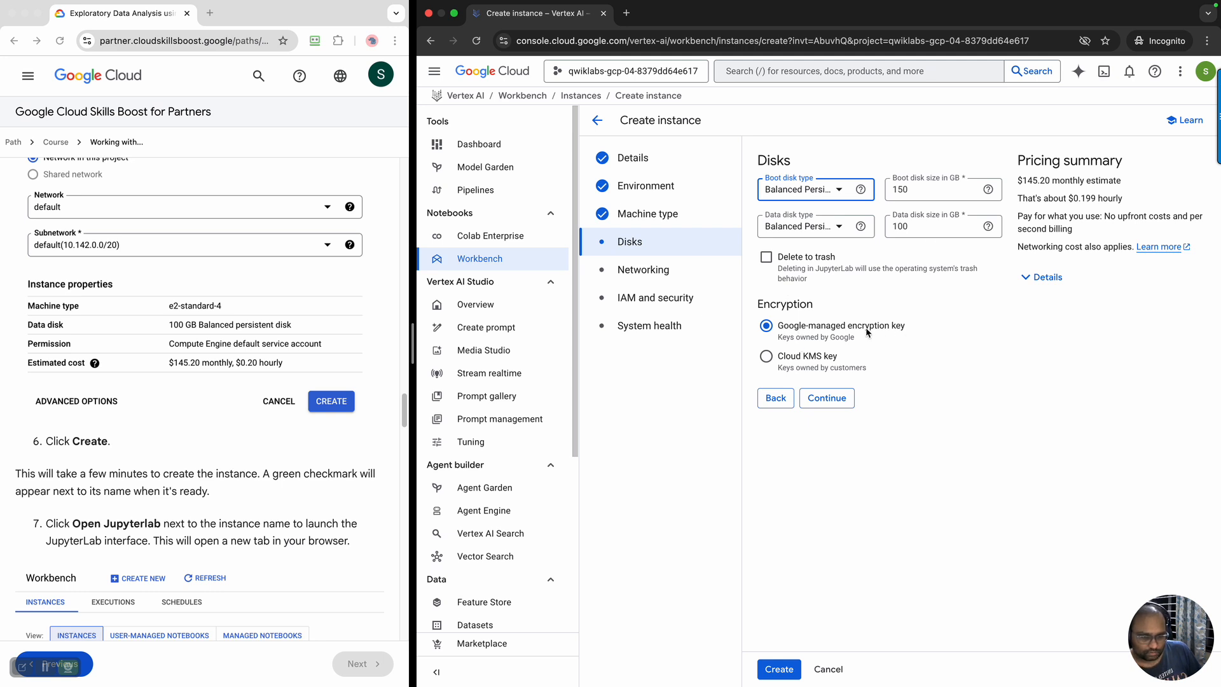
{"action": "left_click", "coordinate": [837, 400]}
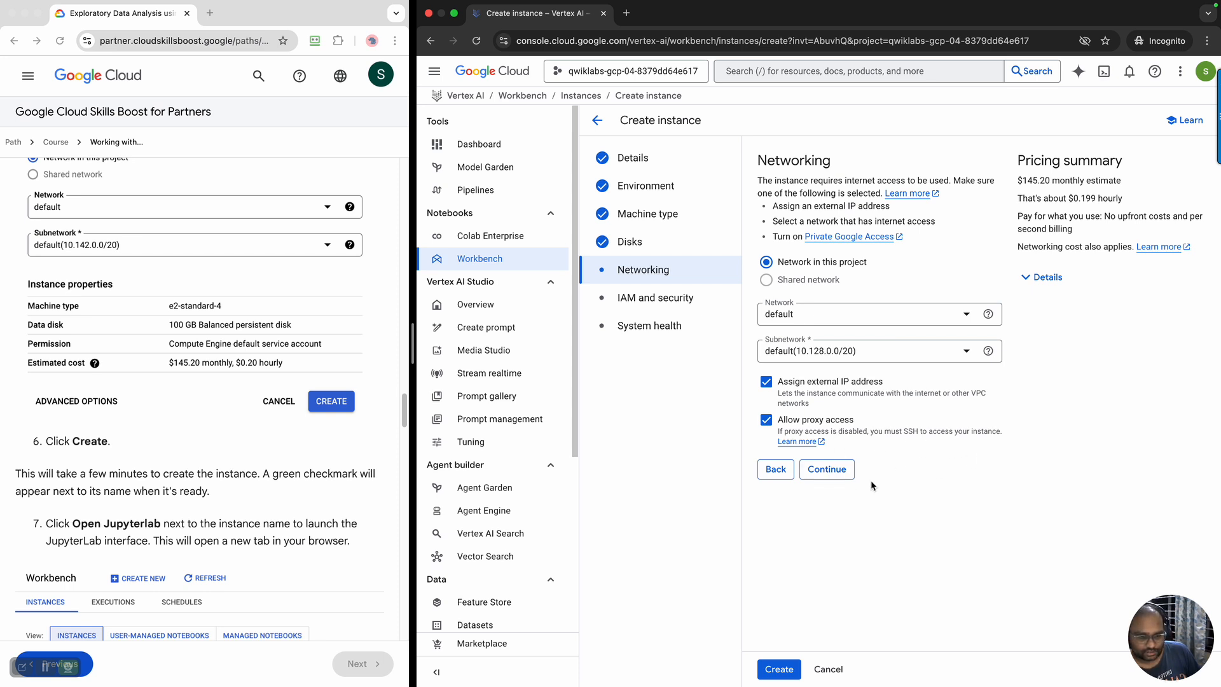
{"action": "left_click", "coordinate": [835, 472]}
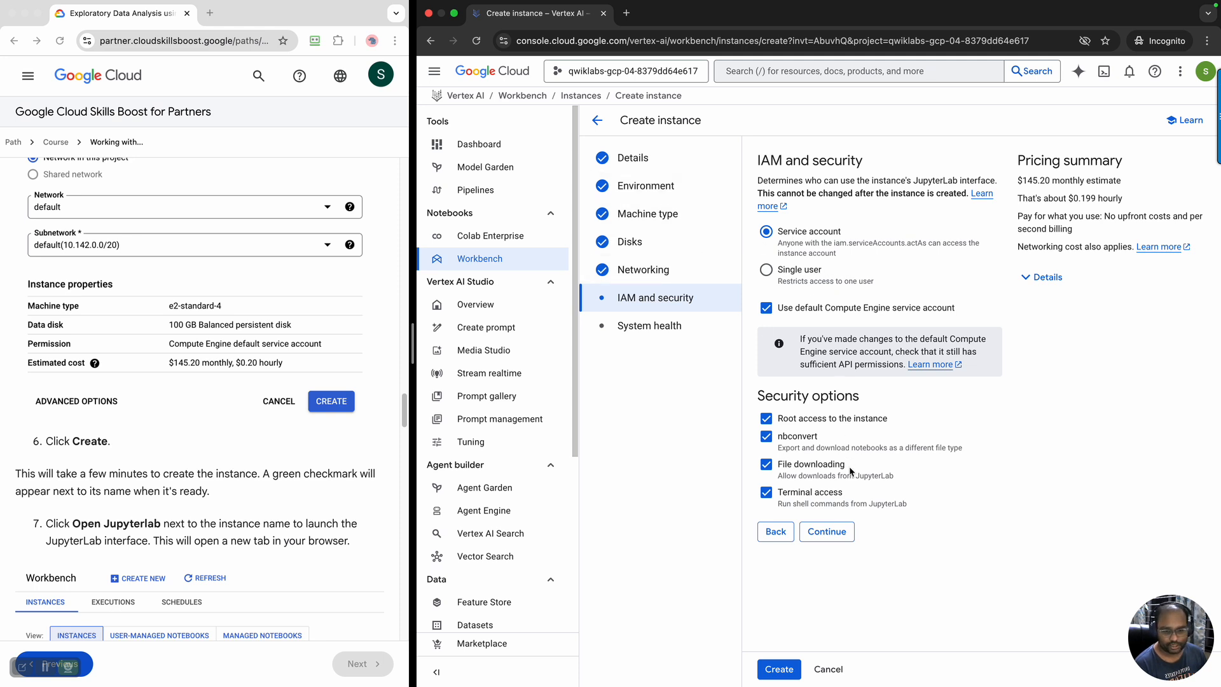
Keep the default IAM, security and system health settings and create the lab-workbench instance
{"action": "left_click", "coordinate": [841, 540]}
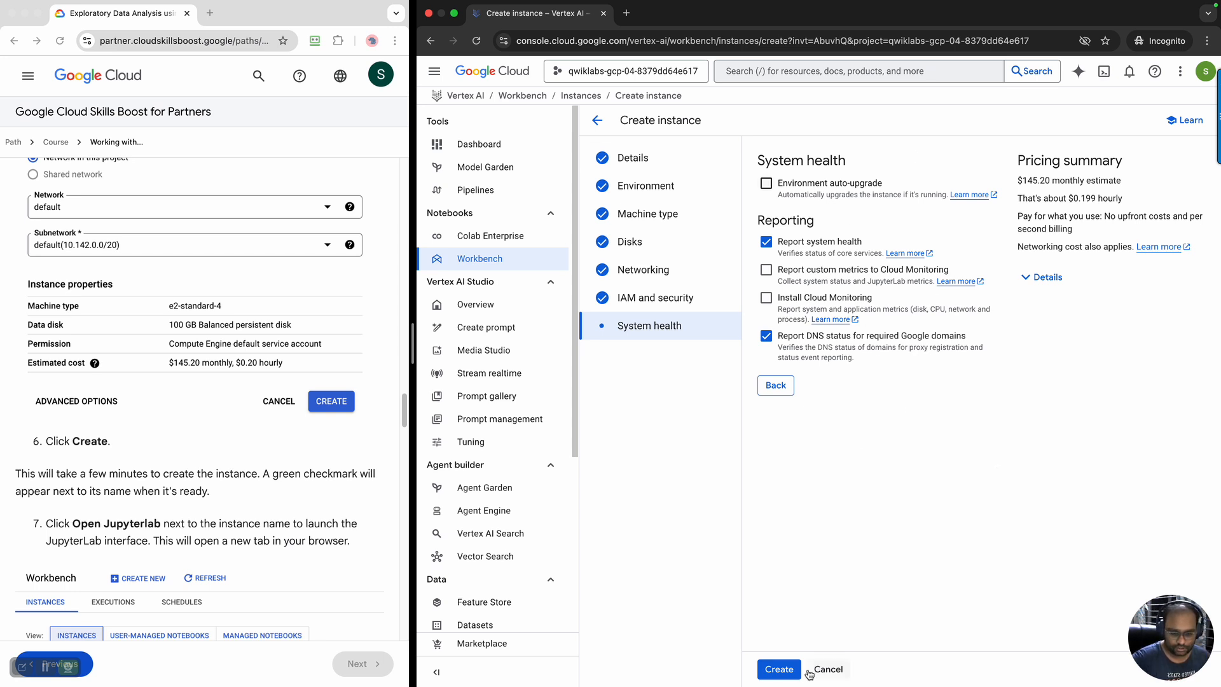
{"action": "left_click", "coordinate": [778, 670]}
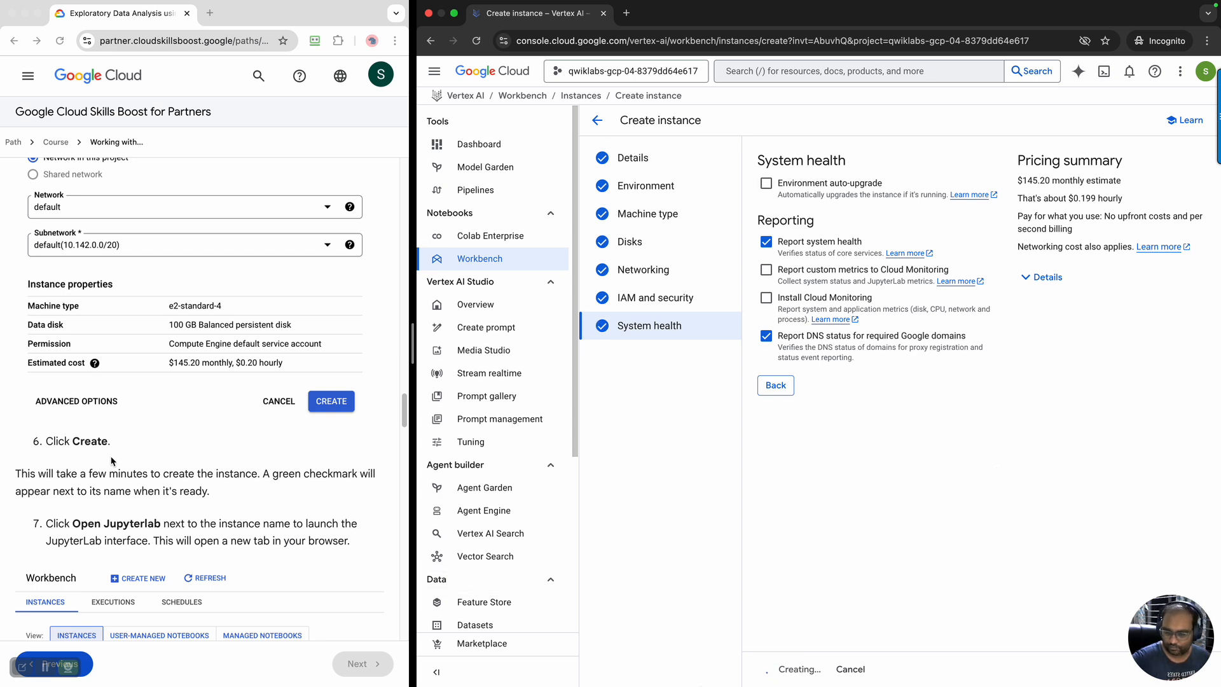
Read the lab's notes on instance creation time, opening JupyterLab and launching a Python 3 notebook while lab-workbench is provisioned
{"action": "scroll", "coordinate": [112, 461], "scroll_direction": "down", "scroll_amount": 1}
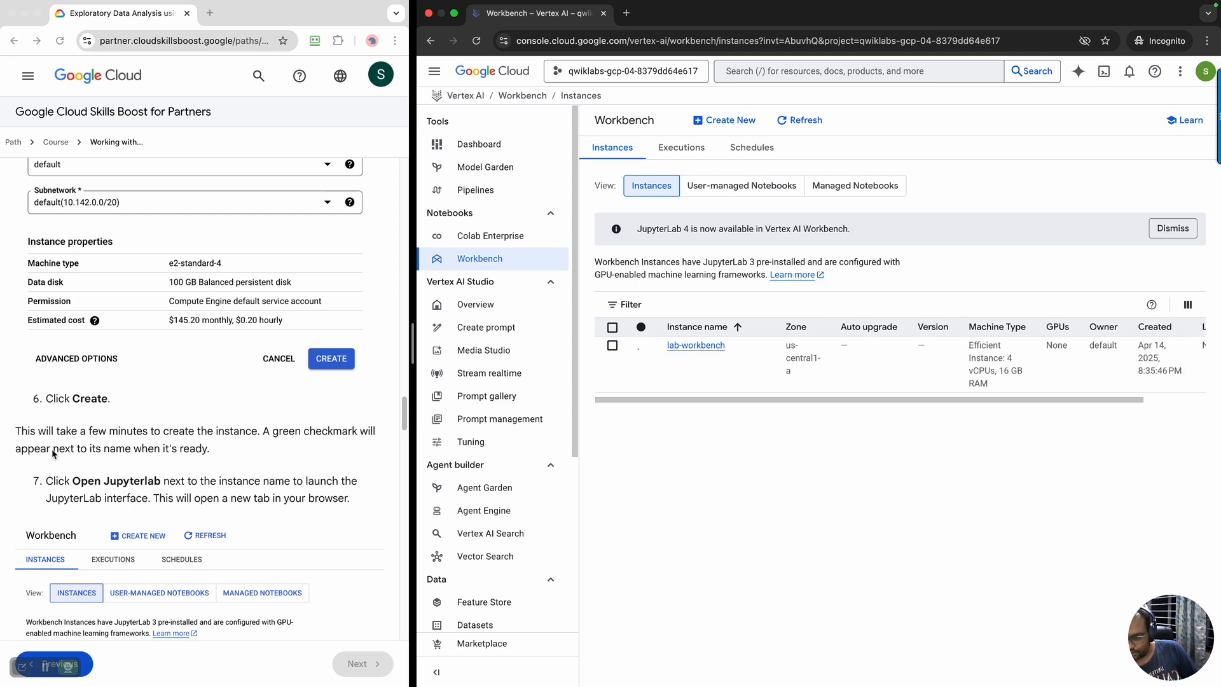
{"action": "left_click", "coordinate": [18, 433]}
{"action": "left_click_drag", "start_coordinate": [39, 433], "coordinate": [216, 450]}
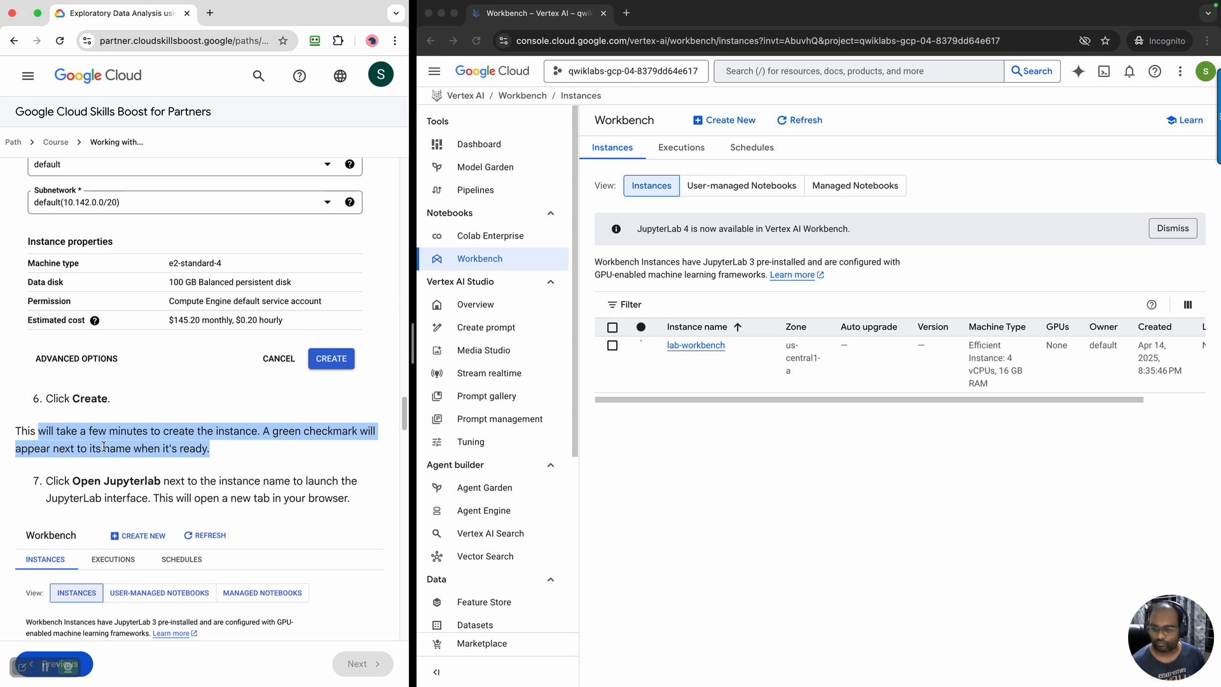
{"action": "scroll", "coordinate": [96, 452], "scroll_direction": "down", "scroll_amount": 5}
{"action": "scroll", "coordinate": [92, 454], "scroll_direction": "down", "scroll_amount": 3}
{"action": "scroll", "coordinate": [91, 458], "scroll_direction": "down", "scroll_amount": 1}
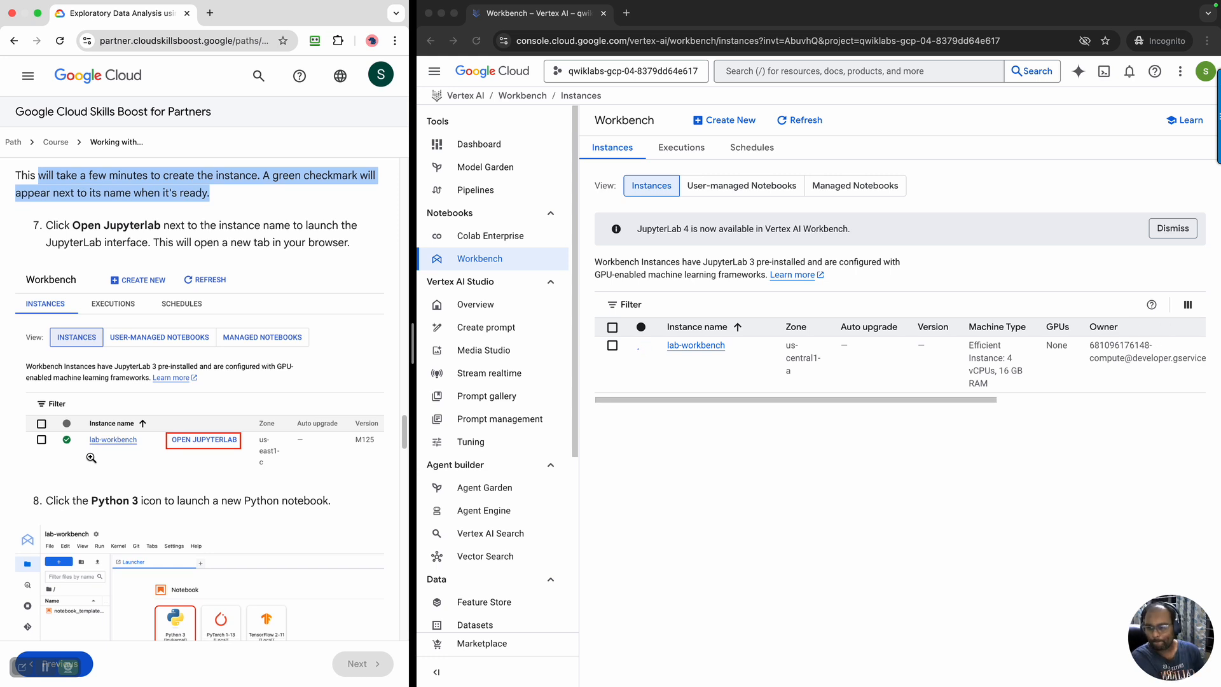
{"action": "scroll", "coordinate": [203, 300], "scroll_direction": "down", "scroll_amount": 1}
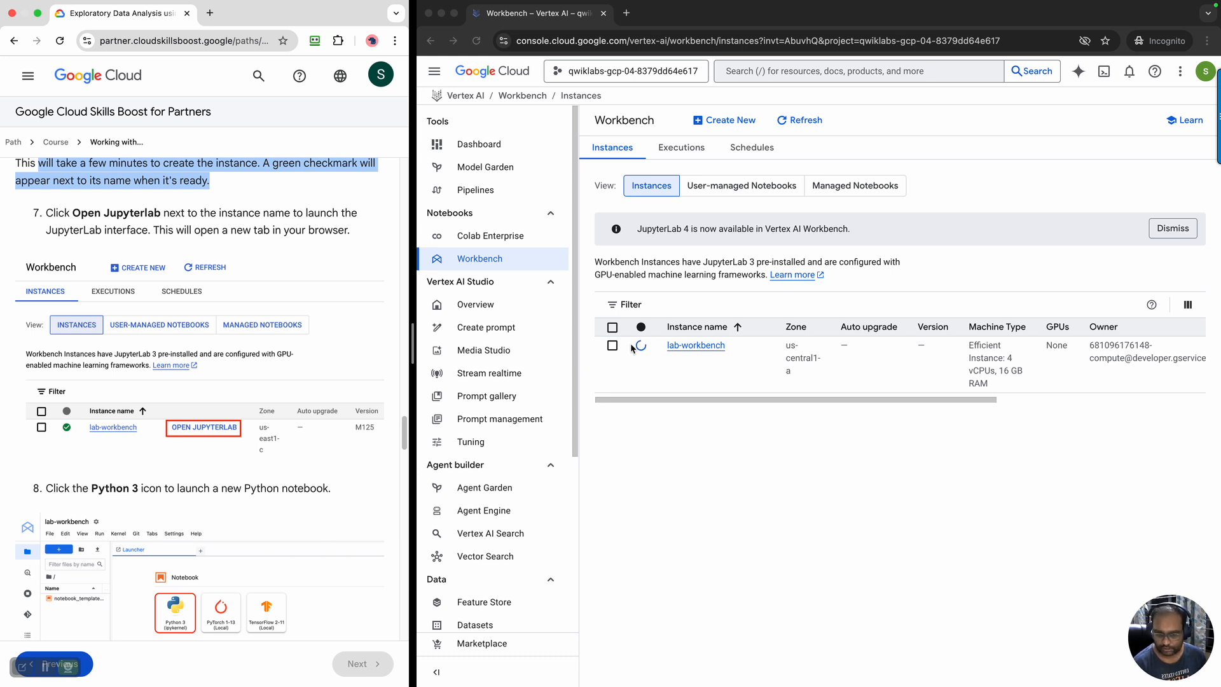
{"action": "left_click", "coordinate": [49, 672]}
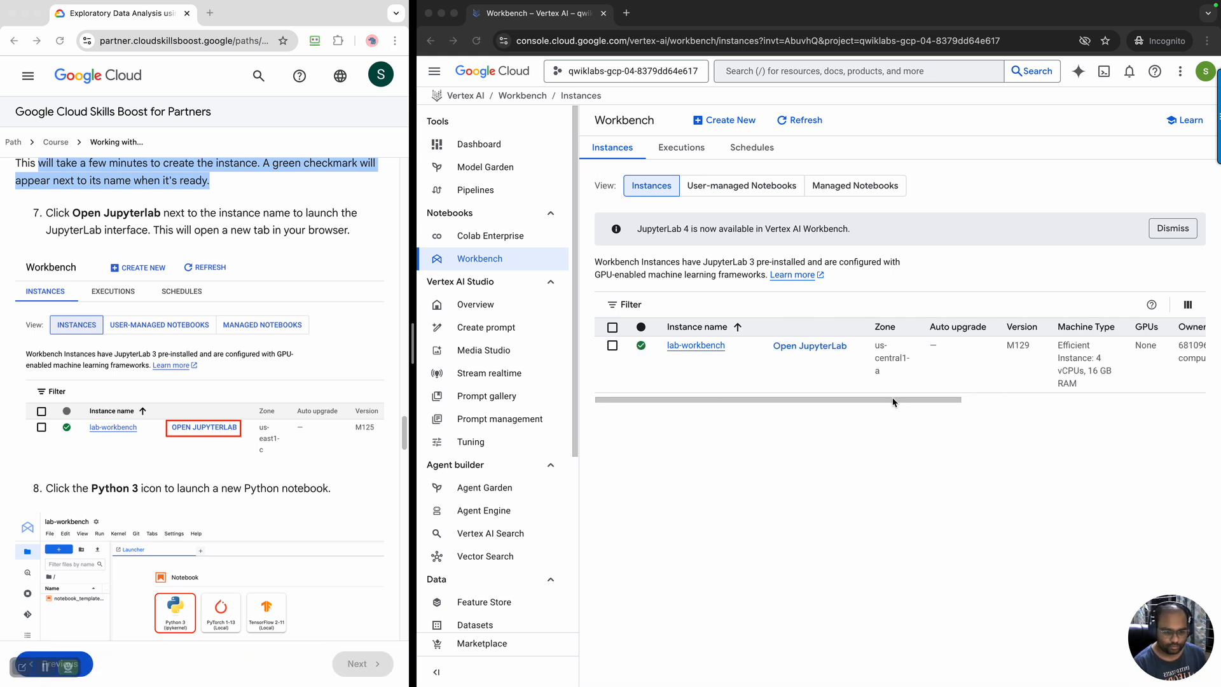
Open JupyterLab for the lab-workbench instance once it is ready
{"action": "left_click_drag", "start_coordinate": [850, 399], "coordinate": [698, 399]}
{"action": "mouse_move", "coordinate": [628, 345]}
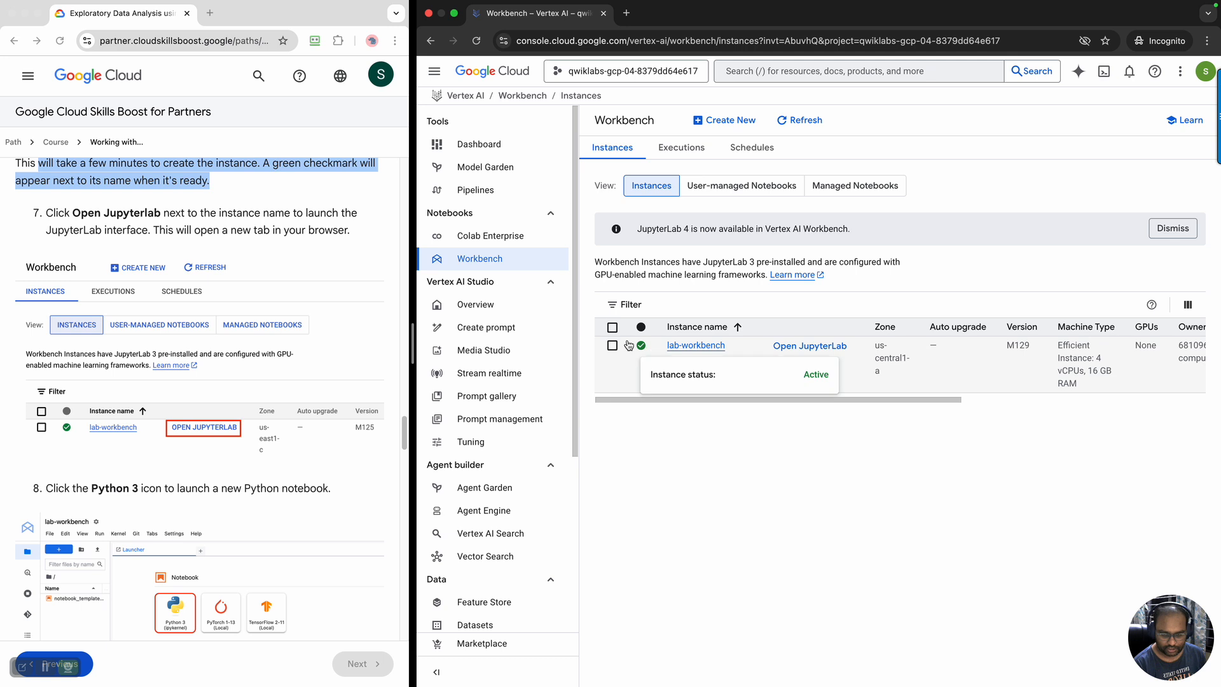
{"action": "left_click", "coordinate": [791, 352]}
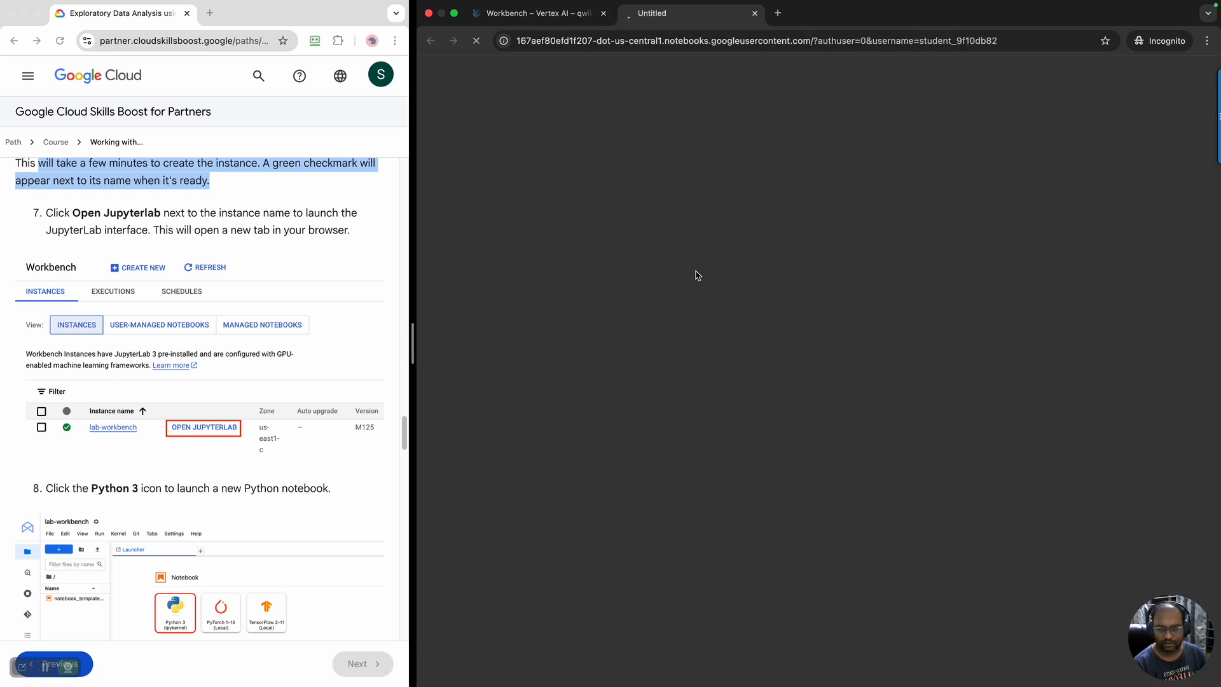
Review the lab's instructions for launching and renaming a Python 3 notebook while JupyterLab loads
{"action": "scroll", "coordinate": [240, 394], "scroll_direction": "down", "scroll_amount": 4}
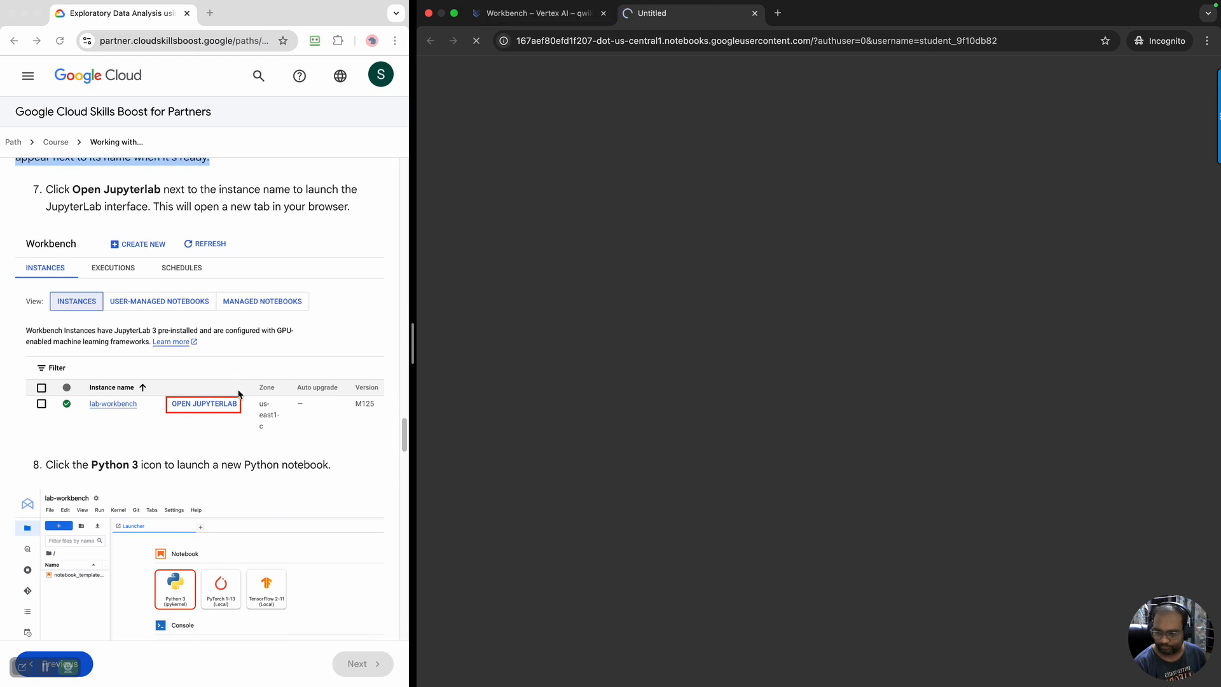
{"action": "scroll", "coordinate": [240, 394], "scroll_direction": "down", "scroll_amount": 2}
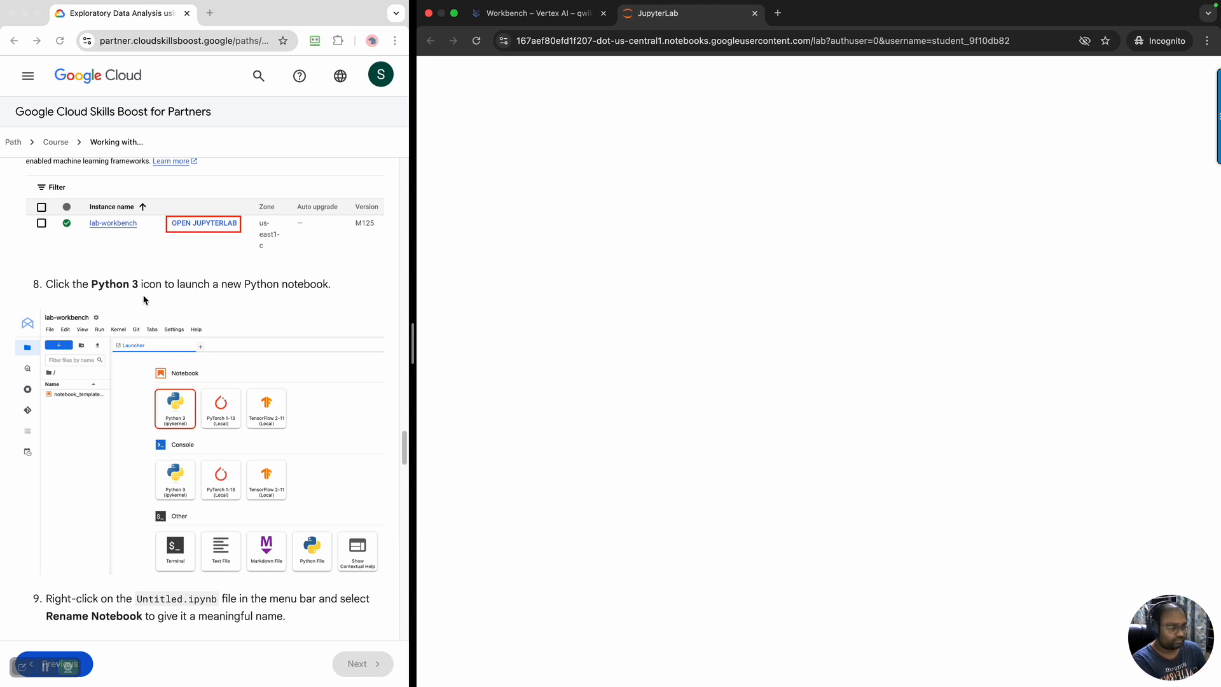
{"action": "left_click", "coordinate": [534, 14]}
{"action": "left_click", "coordinate": [651, 18]}
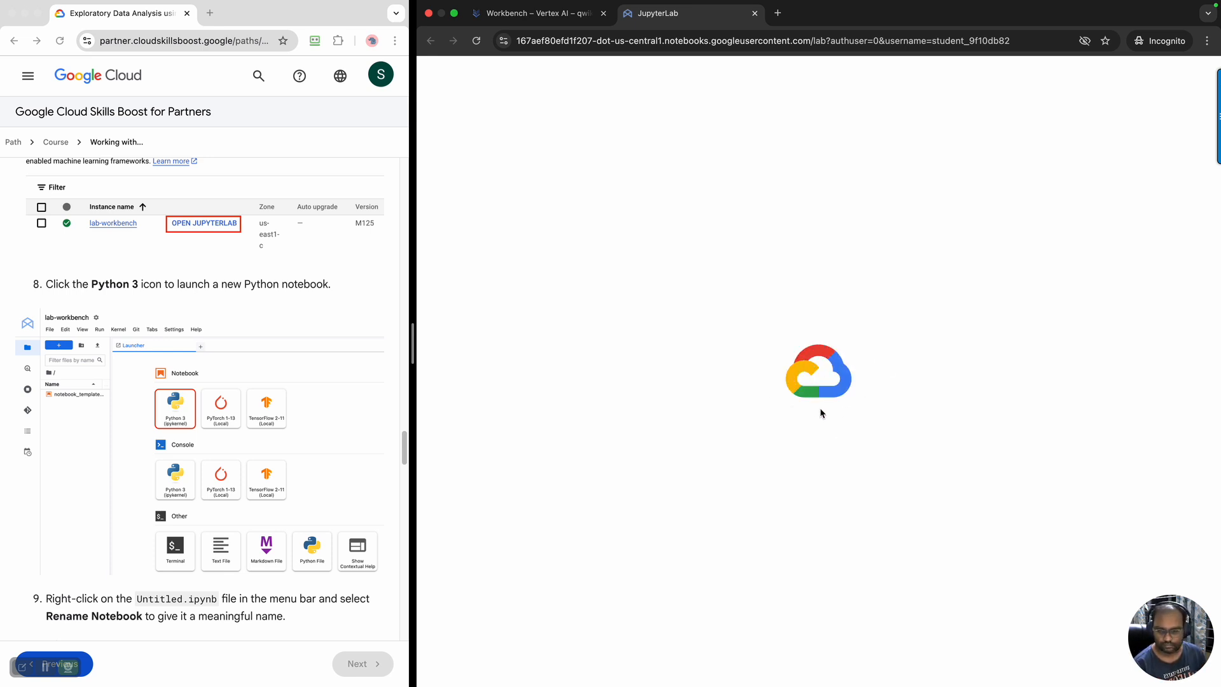
{"action": "scroll", "coordinate": [279, 410], "scroll_direction": "down", "scroll_amount": 3}
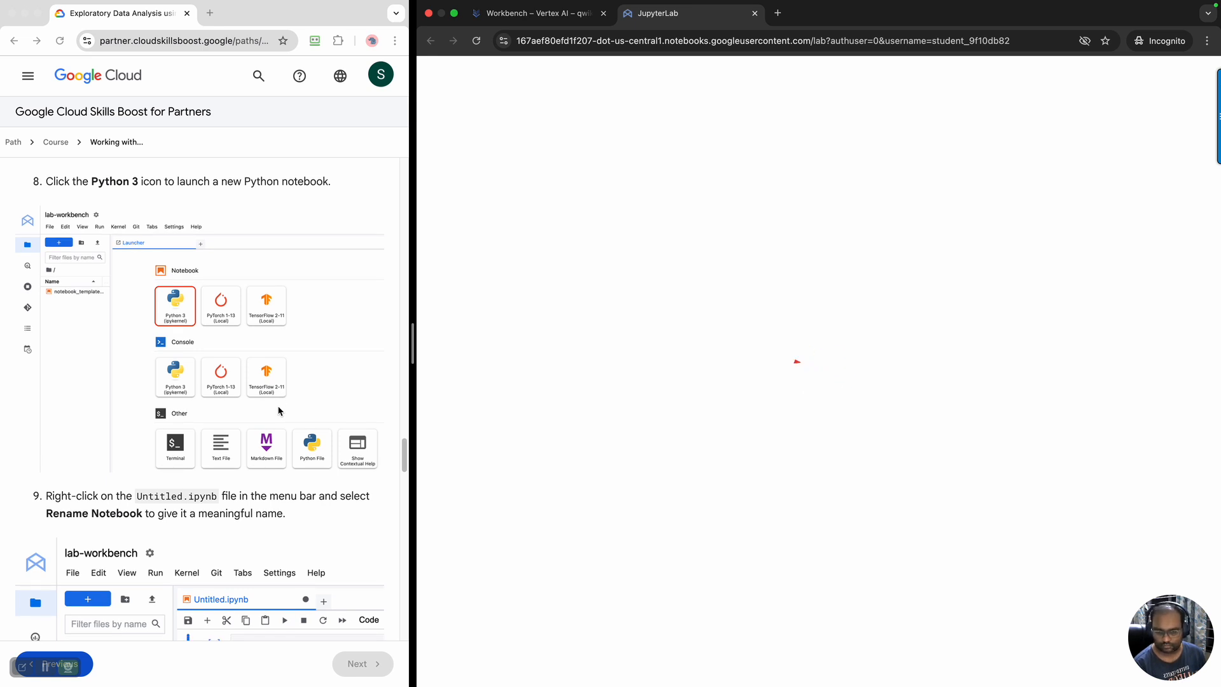
{"action": "scroll", "coordinate": [278, 411], "scroll_direction": "down", "scroll_amount": 5}
{"action": "scroll", "coordinate": [278, 411], "scroll_direction": "down", "scroll_amount": 2}
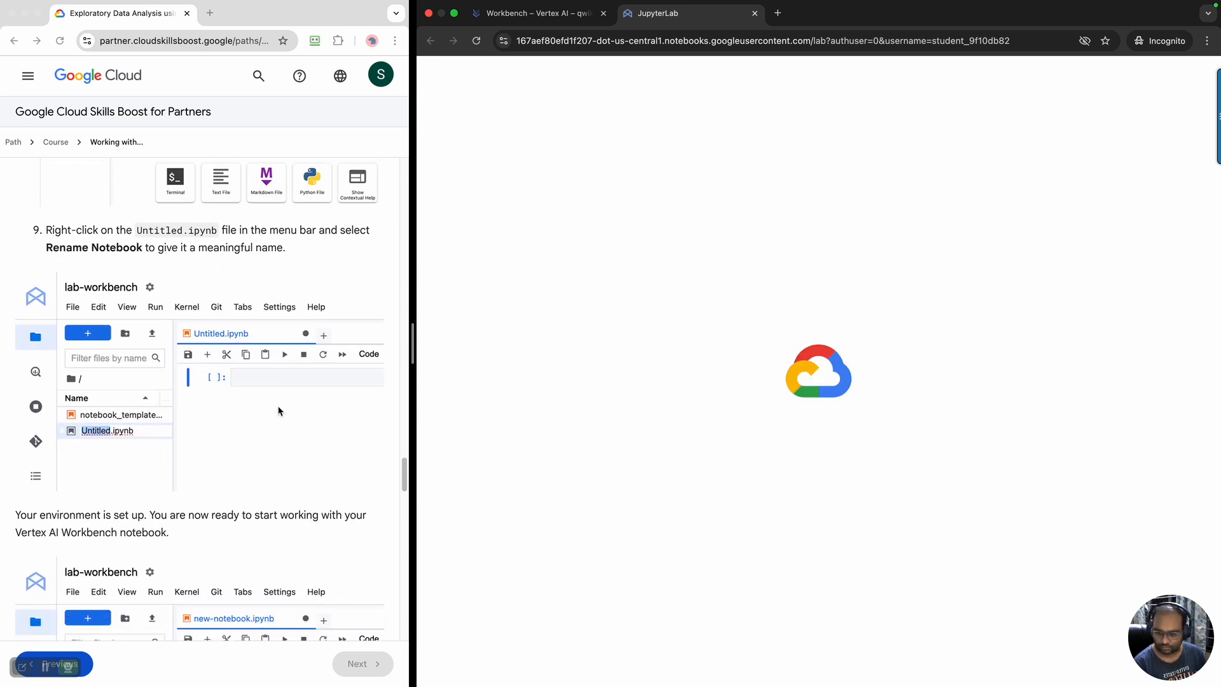
{"action": "scroll", "coordinate": [278, 411], "scroll_direction": "down", "scroll_amount": 2}
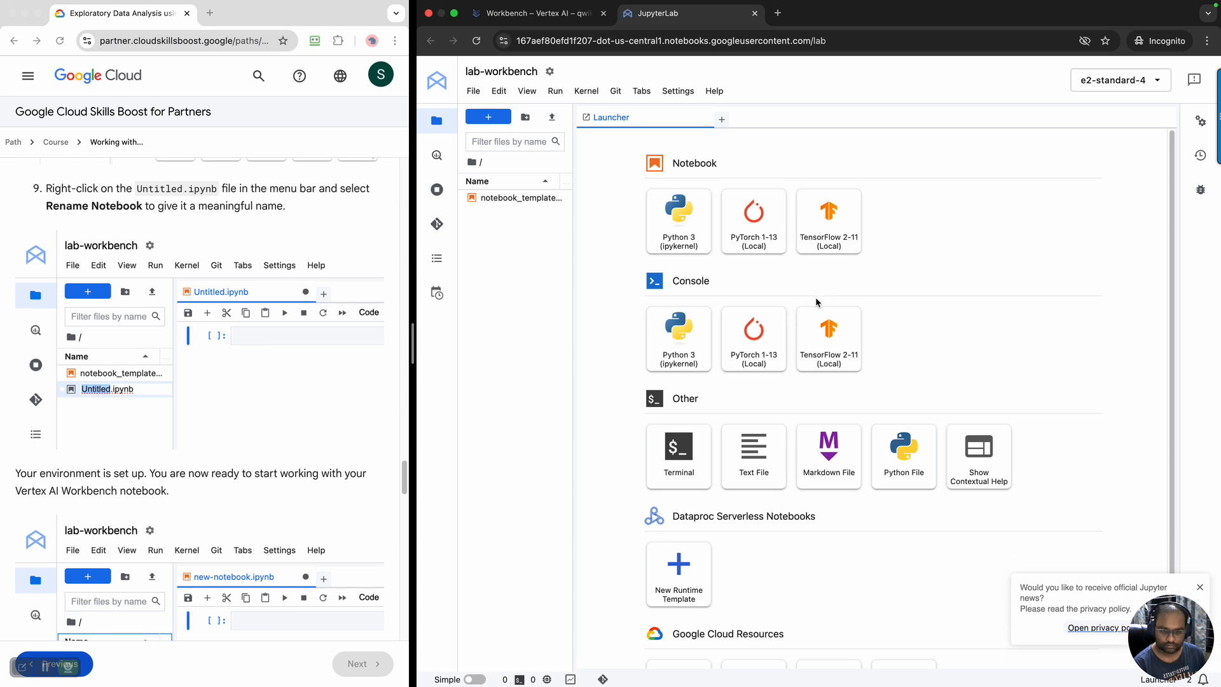
{"action": "scroll", "coordinate": [267, 408], "scroll_direction": "up", "scroll_amount": 8}
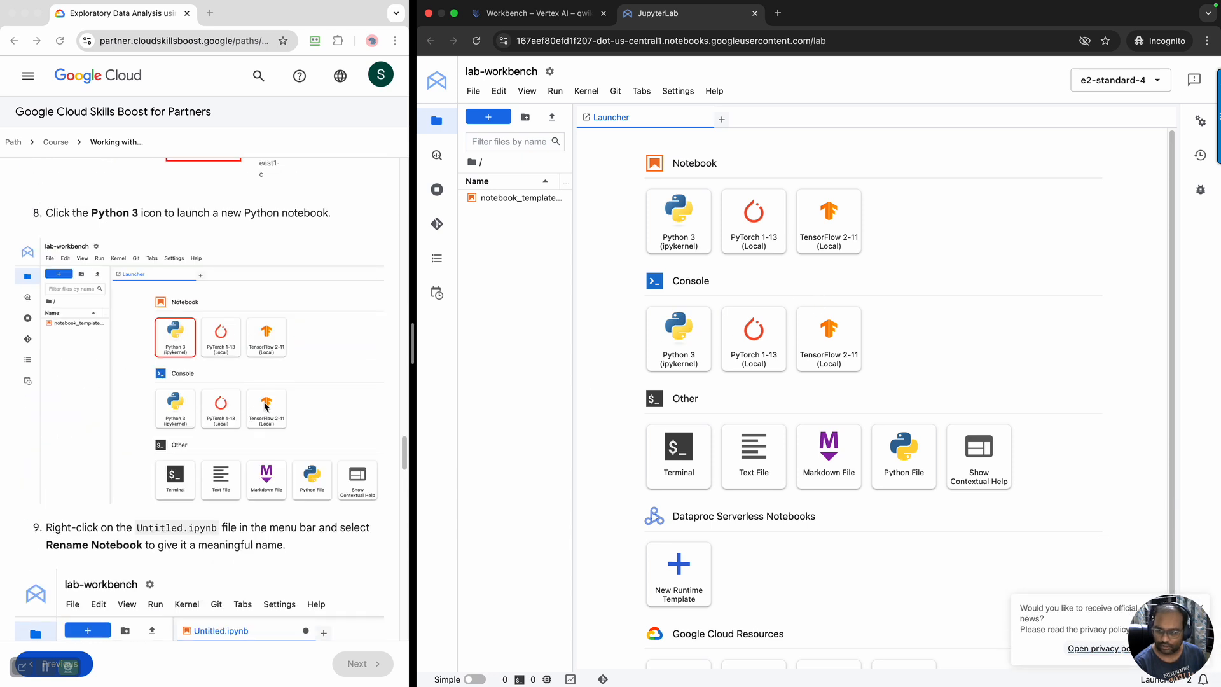
Launch a new Python 3 (ipykernel) notebook and rename it new-notebook.ipynb
{"action": "left_click", "coordinate": [674, 233]}
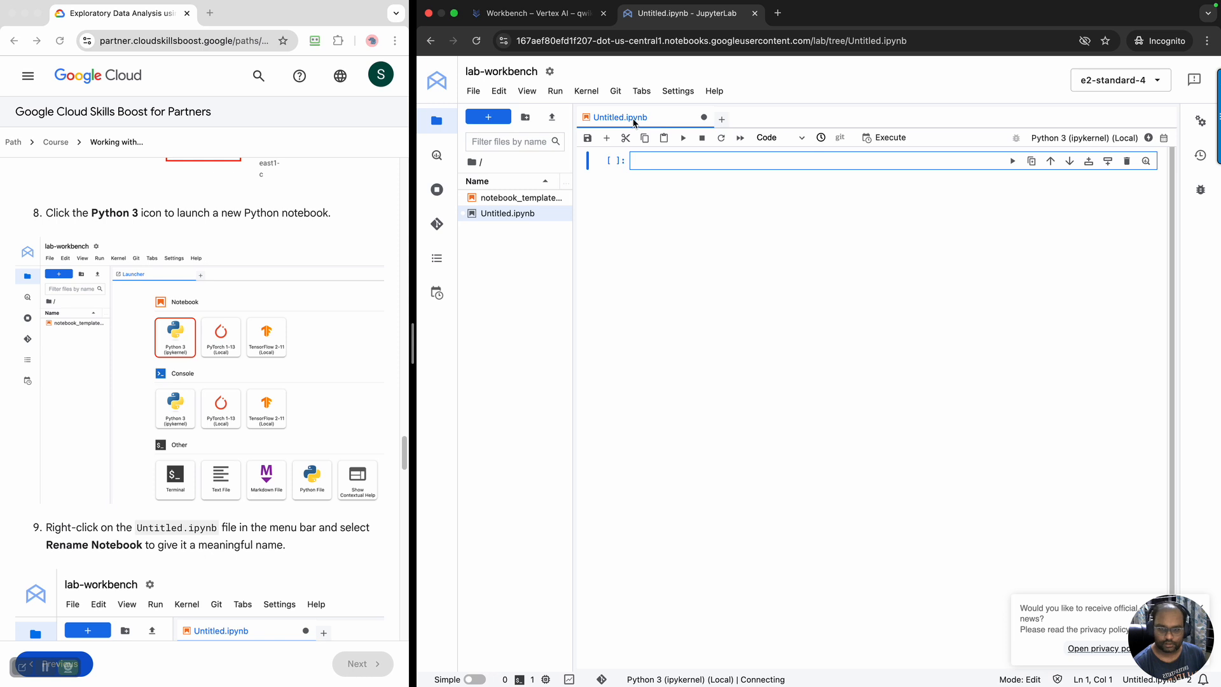
{"action": "left_click", "coordinate": [473, 92]}
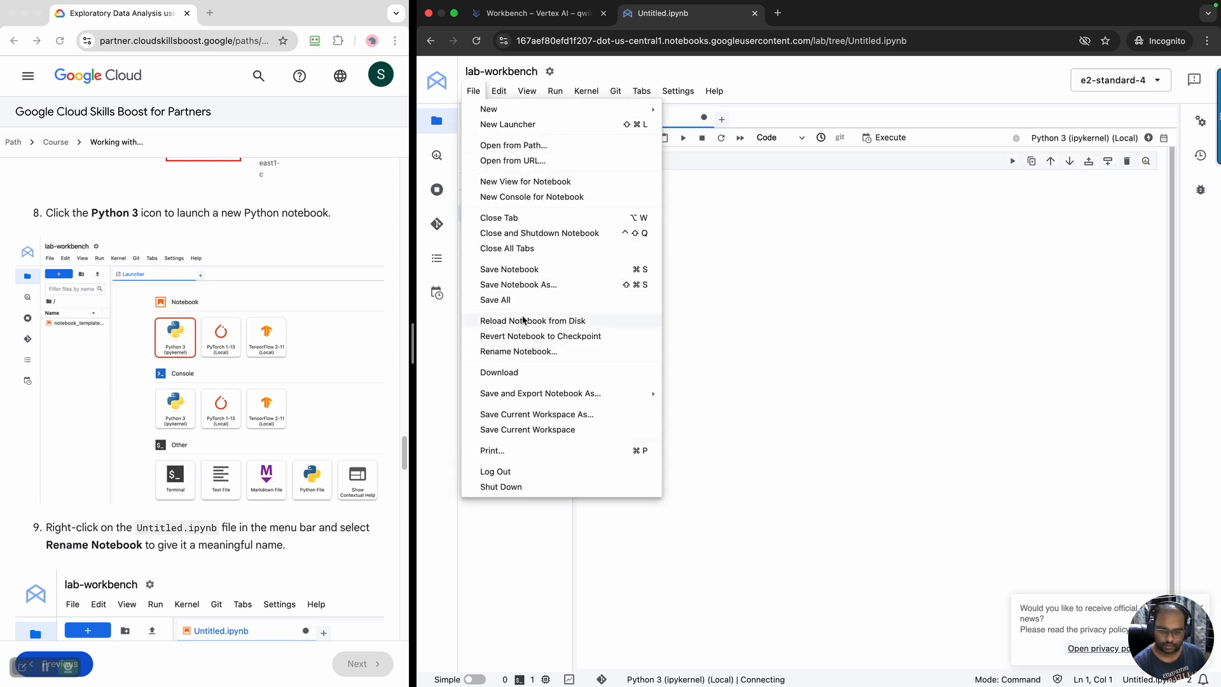
{"action": "left_click", "coordinate": [543, 351]}
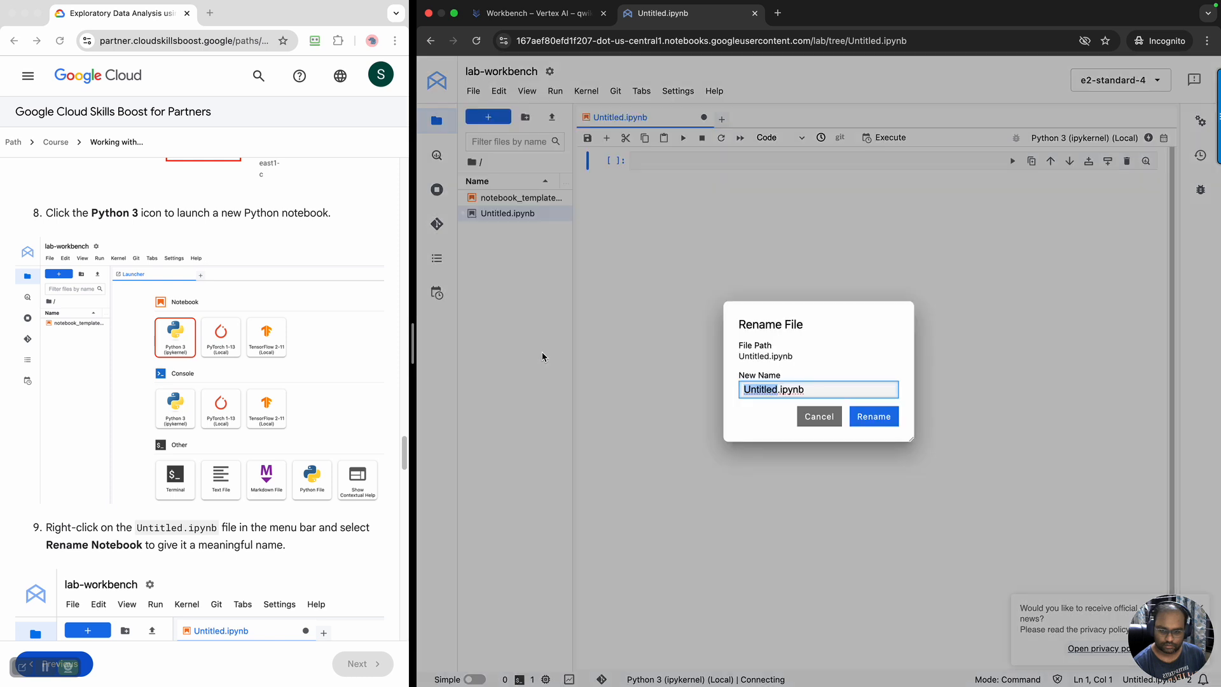
{"action": "type", "text": "ne"}
{"action": "key", "text": "BackSpace"}
{"action": "key", "text": "BackSpace"}
{"action": "type", "text": "new-notebook"}
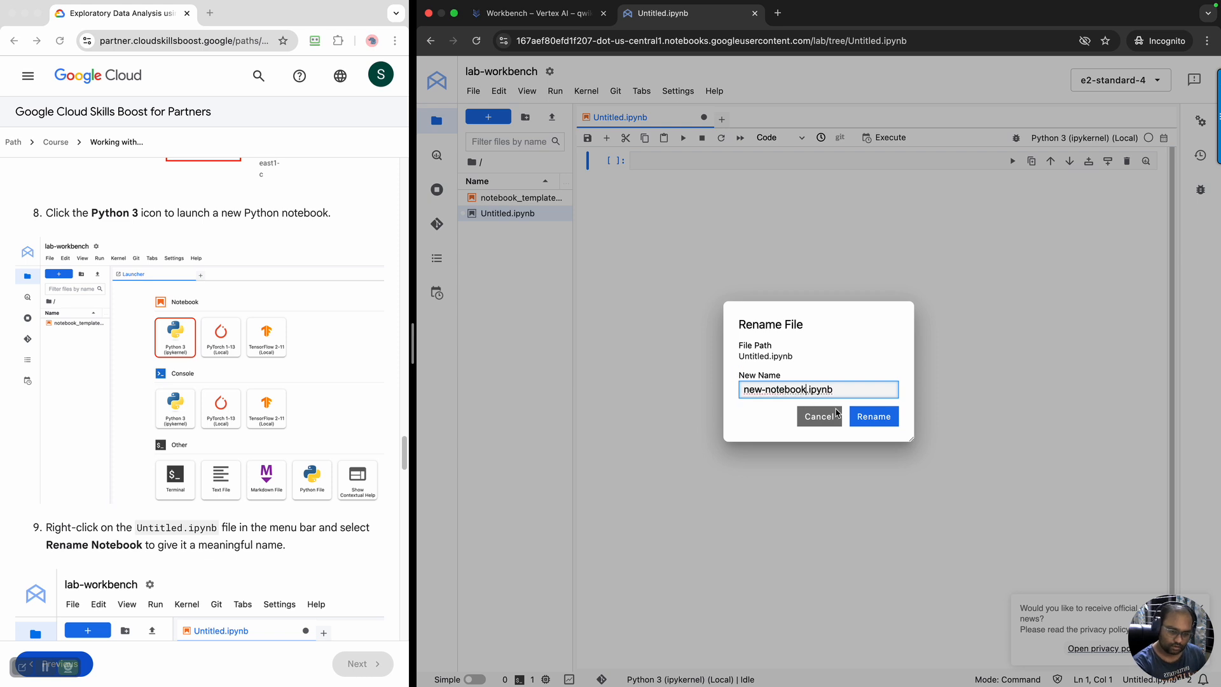
{"action": "left_click", "coordinate": [874, 417]}
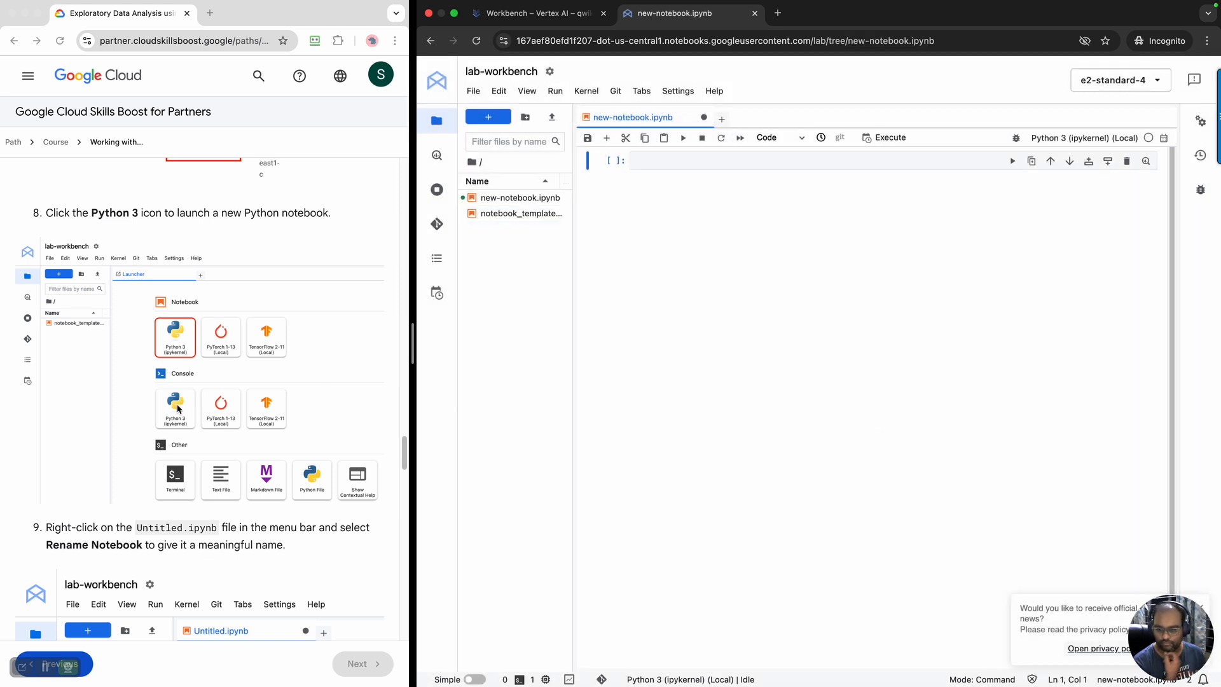
Copy the git clone command for the training-data-analyst repository from Task 2 of the lab instructions
{"action": "scroll", "coordinate": [178, 409], "scroll_direction": "down", "scroll_amount": 5}
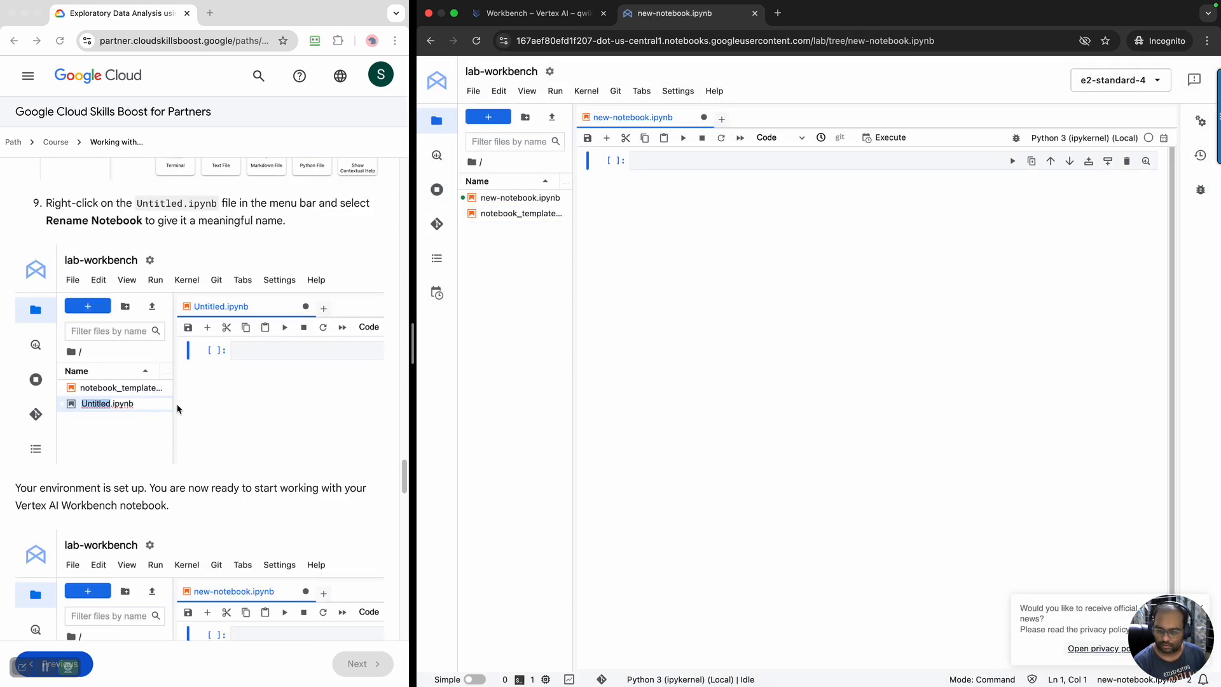
{"action": "scroll", "coordinate": [177, 409], "scroll_direction": "down", "scroll_amount": 3}
{"action": "scroll", "coordinate": [178, 409], "scroll_direction": "down", "scroll_amount": 3}
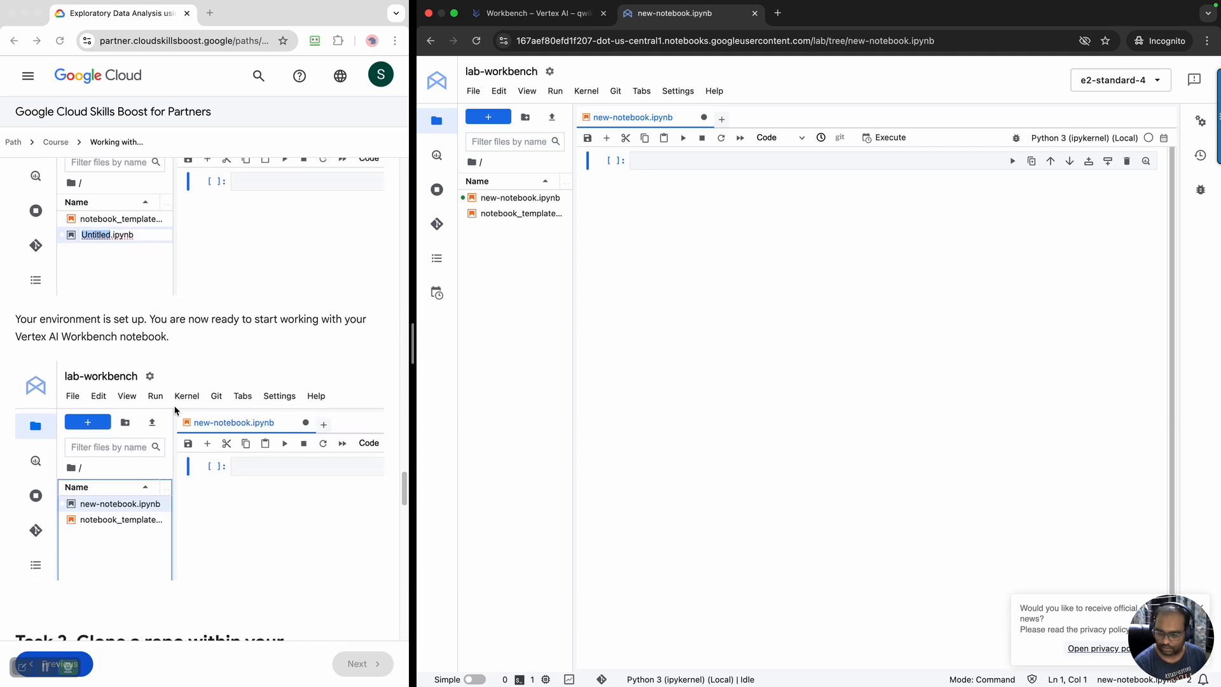
{"action": "scroll", "coordinate": [175, 410], "scroll_direction": "down", "scroll_amount": 5}
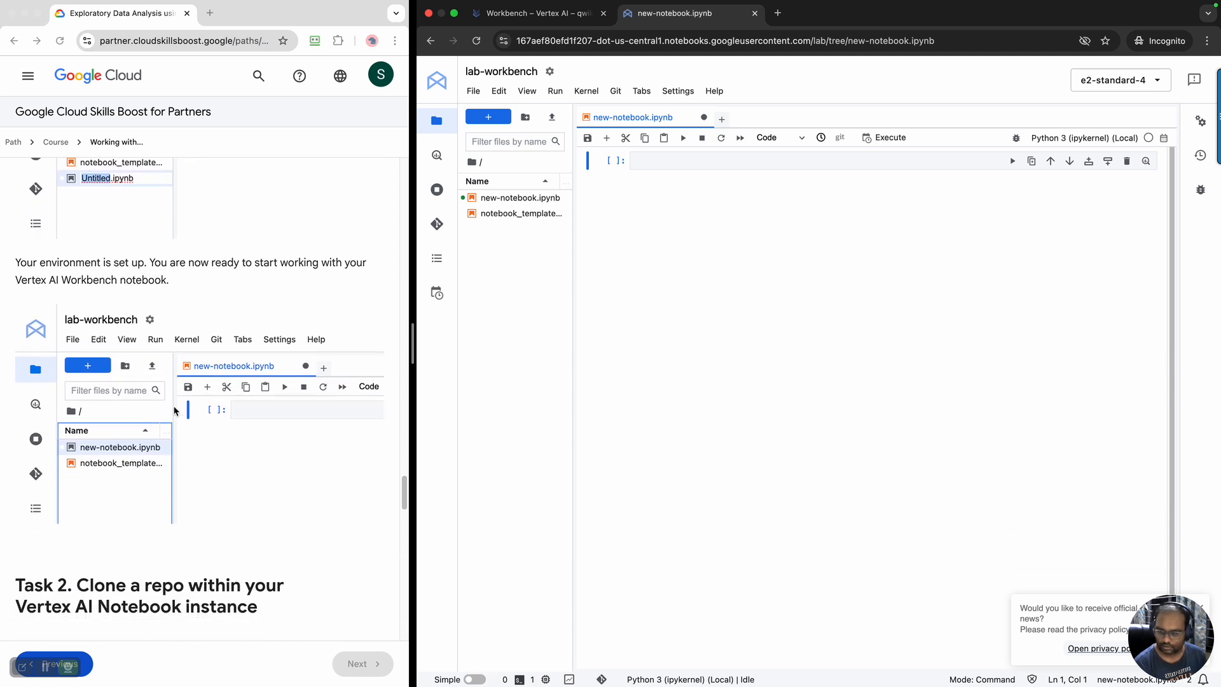
{"action": "scroll", "coordinate": [175, 410], "scroll_direction": "down", "scroll_amount": 4}
{"action": "scroll", "coordinate": [175, 410], "scroll_direction": "down", "scroll_amount": 2}
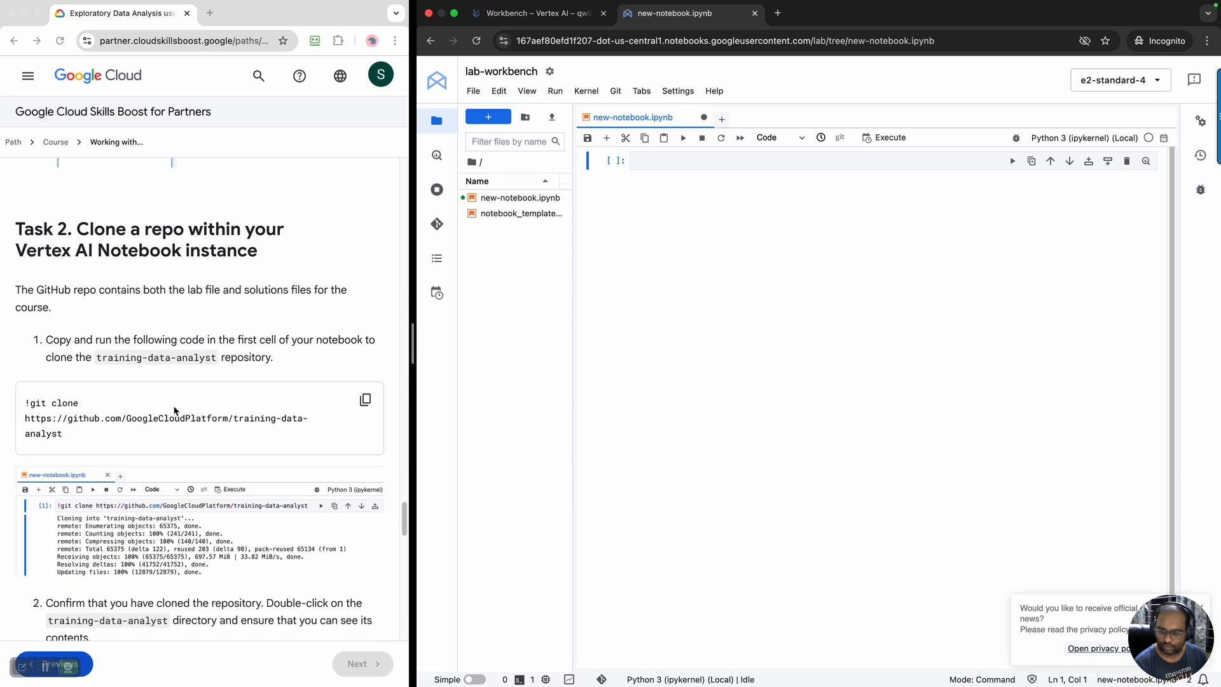
{"action": "scroll", "coordinate": [209, 299], "scroll_direction": "down", "scroll_amount": 1}
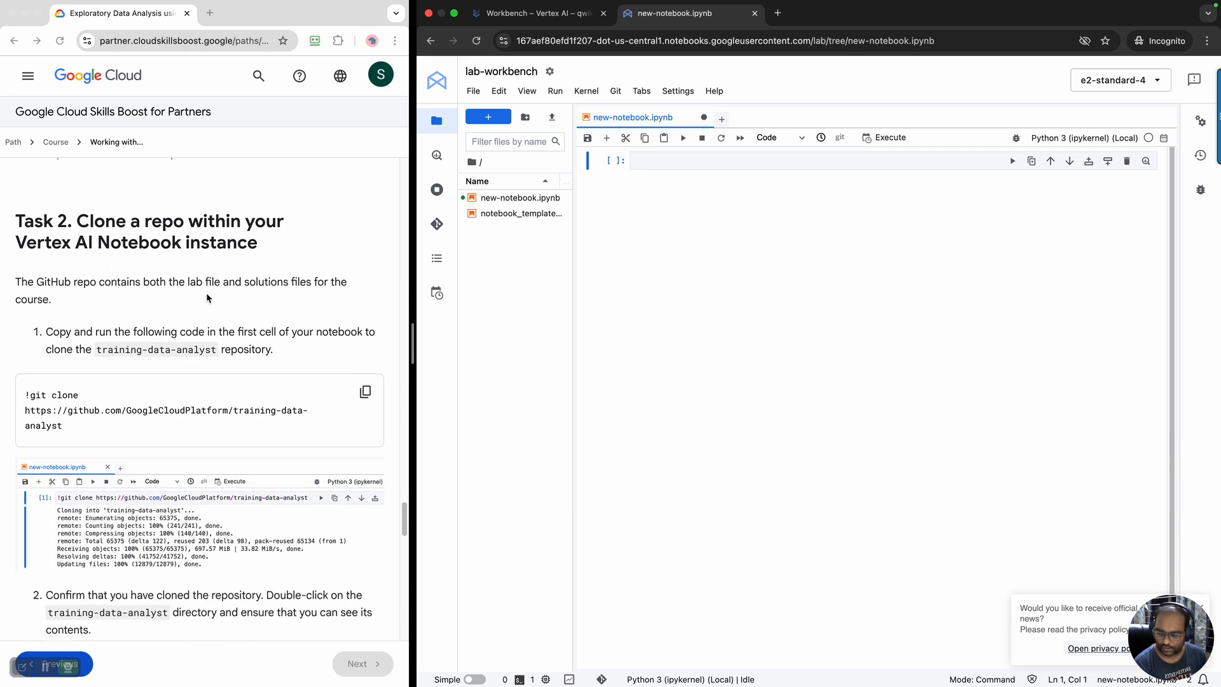
{"action": "left_click", "coordinate": [293, 433]}
{"action": "left_click", "coordinate": [365, 391]}
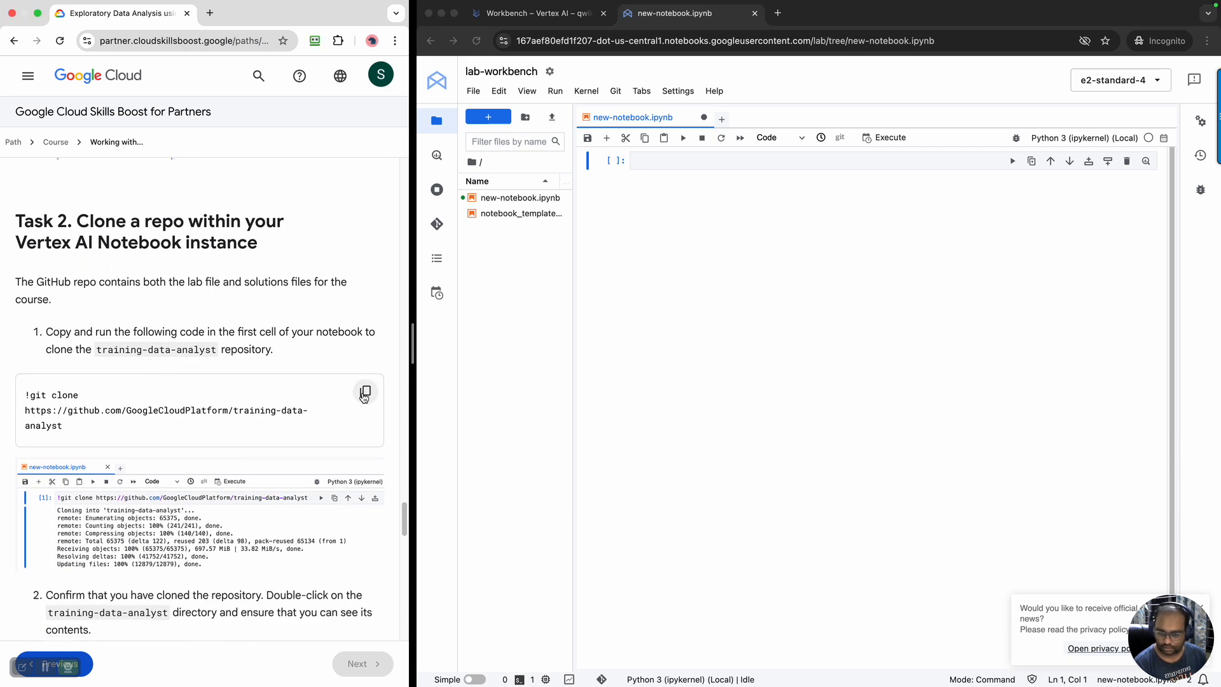
{"action": "left_click", "coordinate": [664, 162]}
{"action": "left_click", "coordinate": [666, 164]}
{"action": "key", "text": "super+v"}
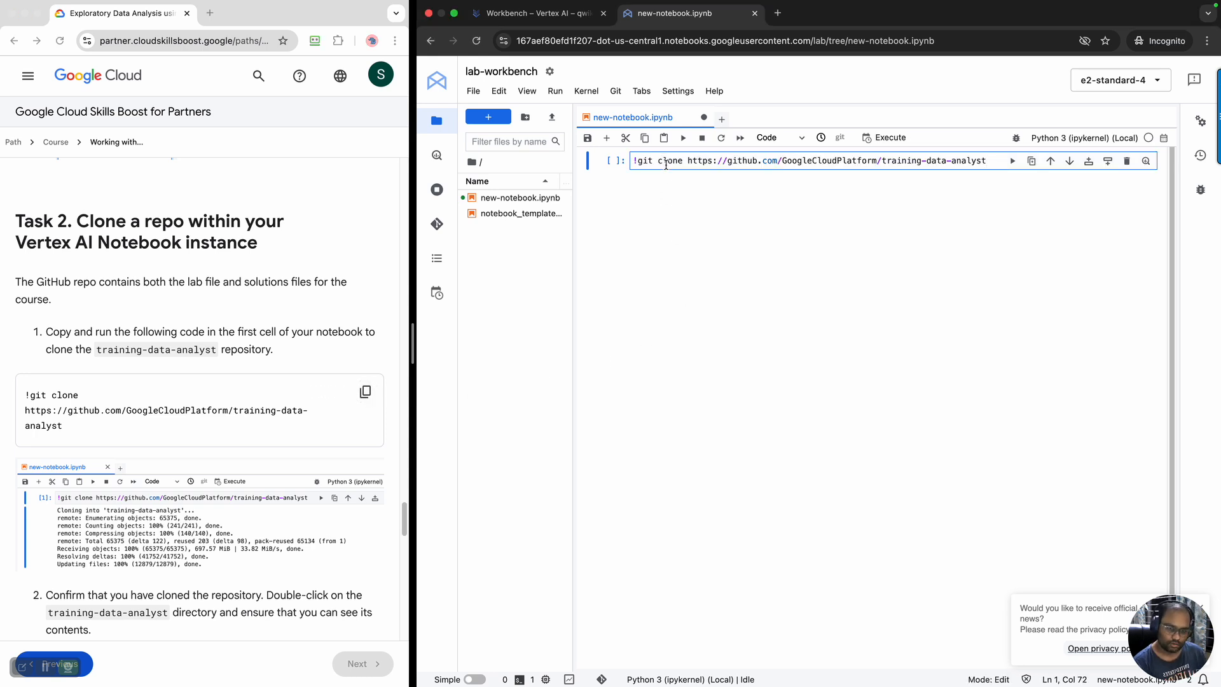
{"action": "key", "text": "Return"}
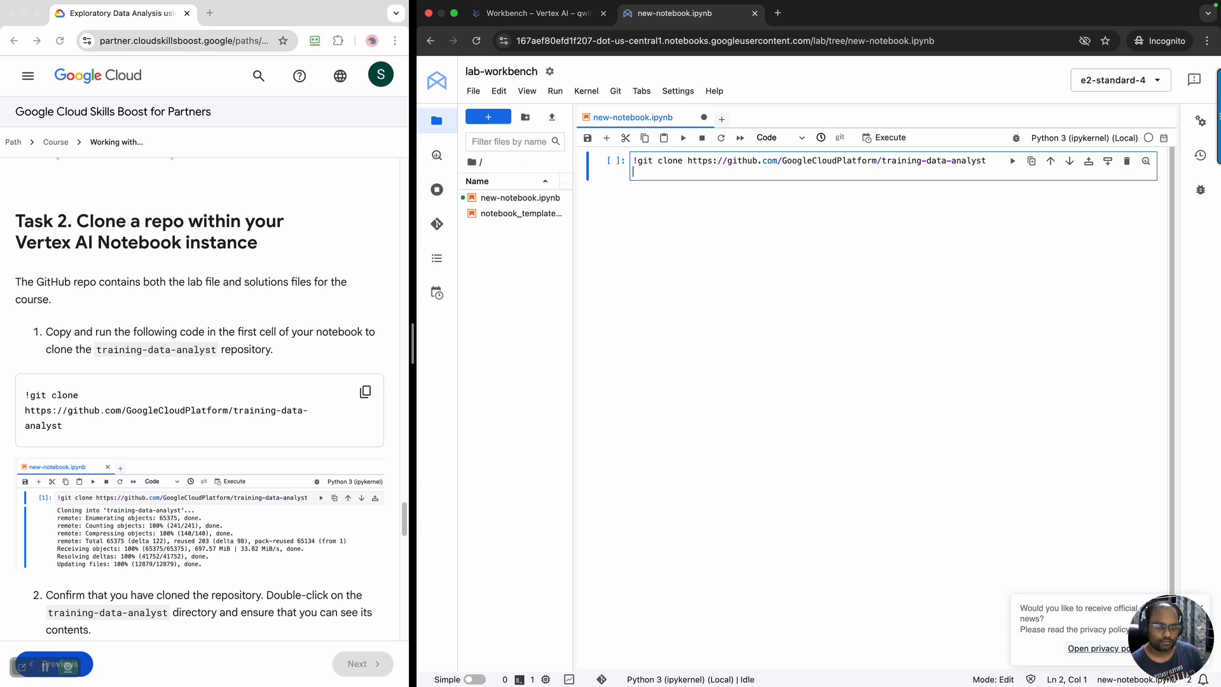
{"action": "key", "text": "BackSpace"}
{"action": "key", "text": "shift+Return"}
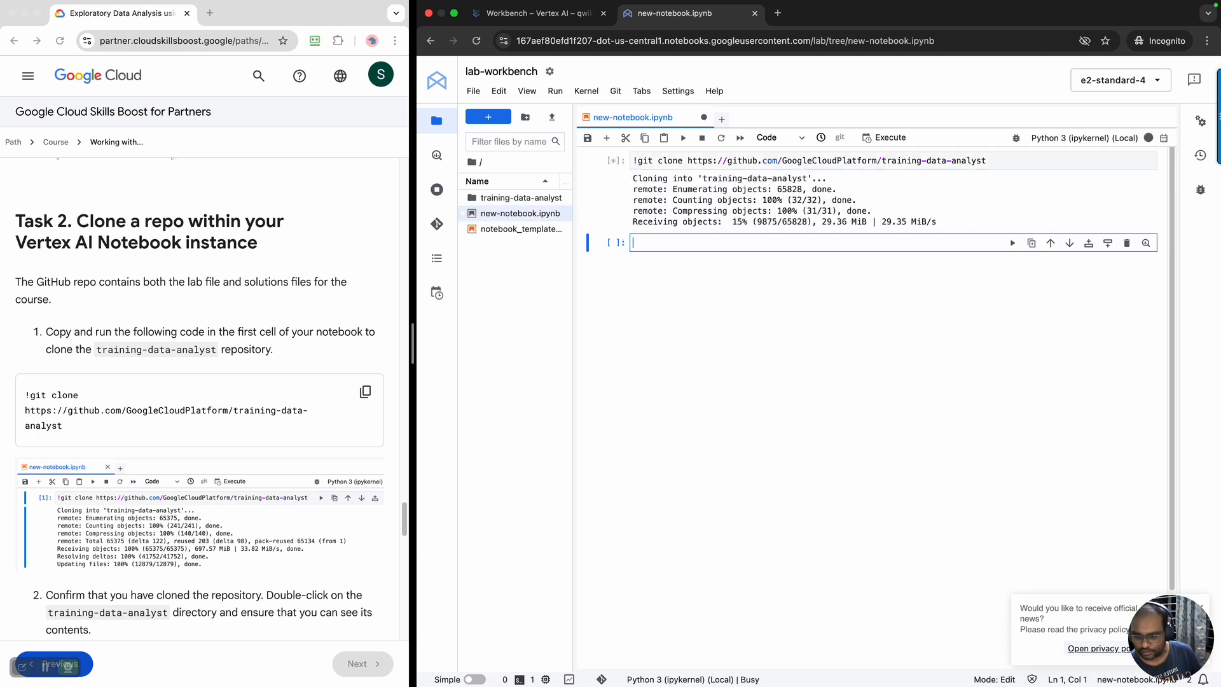
Follow the lab's verification instructions and open the cloned training-data-analyst directory once cloning finishes
{"action": "scroll", "coordinate": [249, 399], "scroll_direction": "down", "scroll_amount": 1}
{"action": "scroll", "coordinate": [248, 399], "scroll_direction": "down", "scroll_amount": 3}
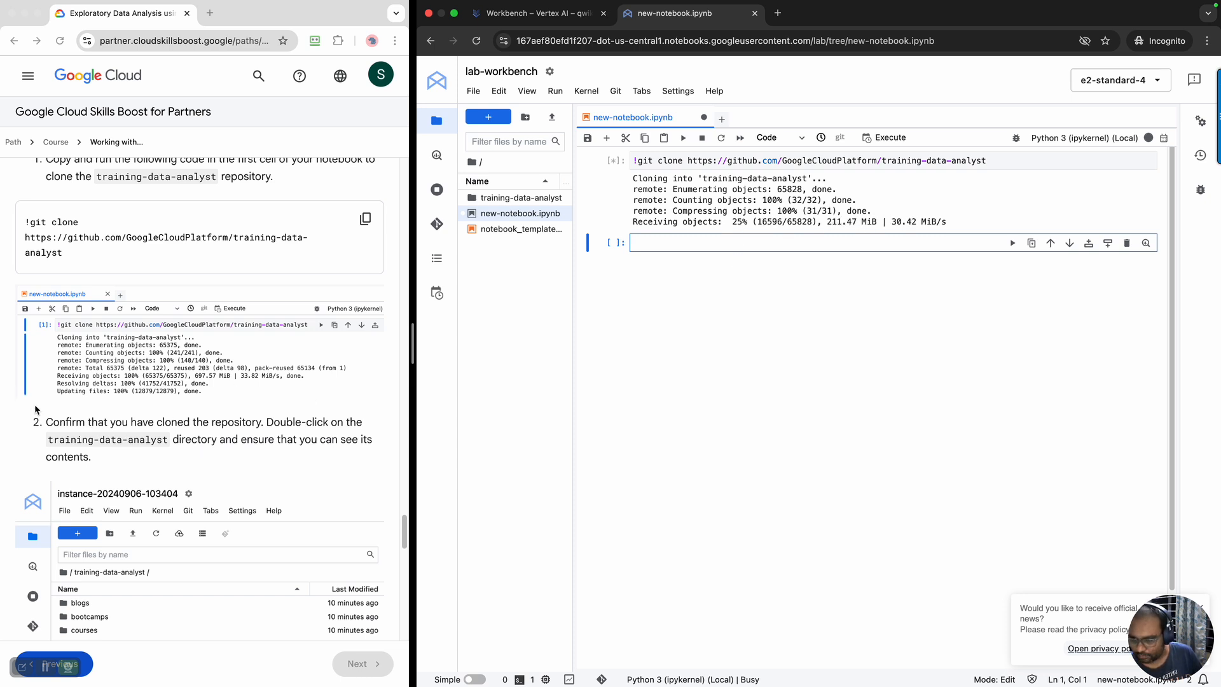
{"action": "scroll", "coordinate": [226, 445], "scroll_direction": "down", "scroll_amount": 2}
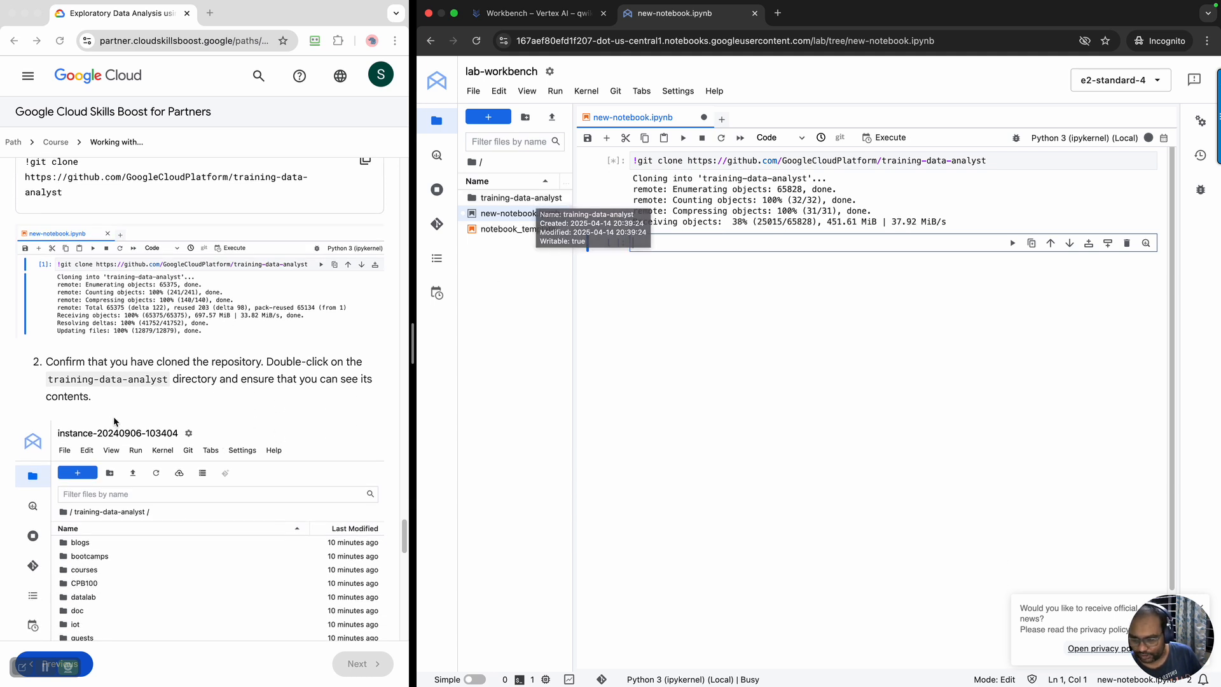
{"action": "scroll", "coordinate": [113, 421], "scroll_direction": "down", "scroll_amount": 2}
{"action": "scroll", "coordinate": [160, 390], "scroll_direction": "down", "scroll_amount": 1}
{"action": "scroll", "coordinate": [161, 391], "scroll_direction": "down", "scroll_amount": 1}
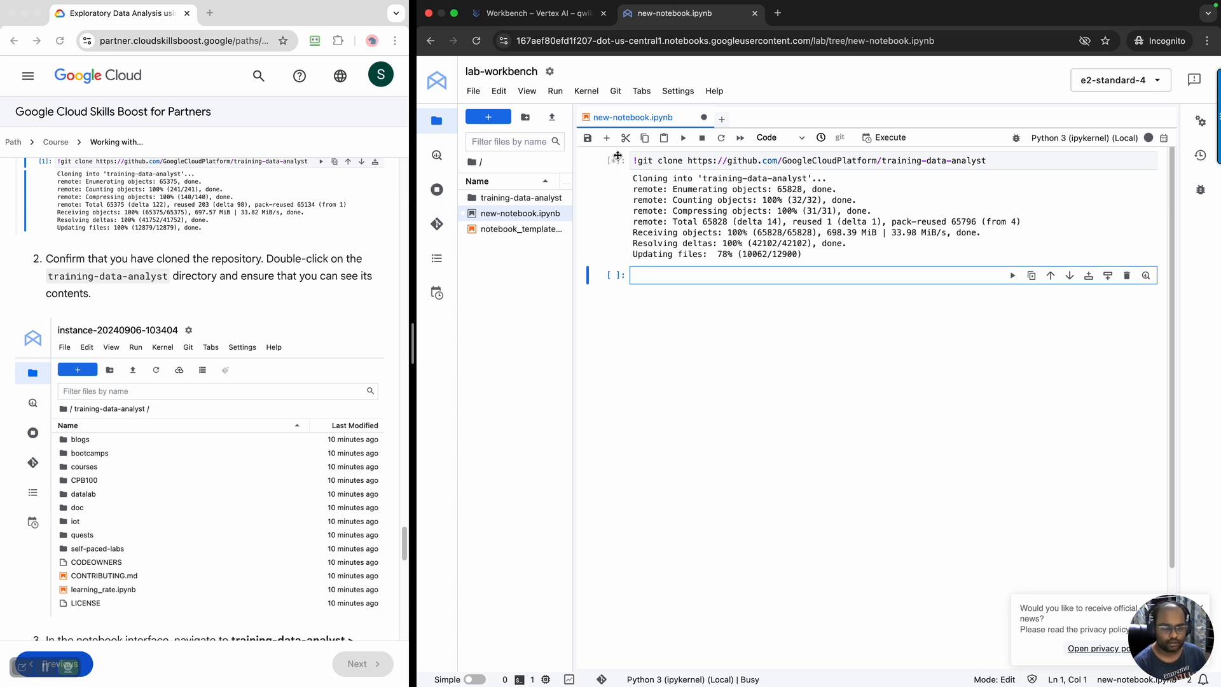
{"action": "mouse_move", "coordinate": [1149, 143]}
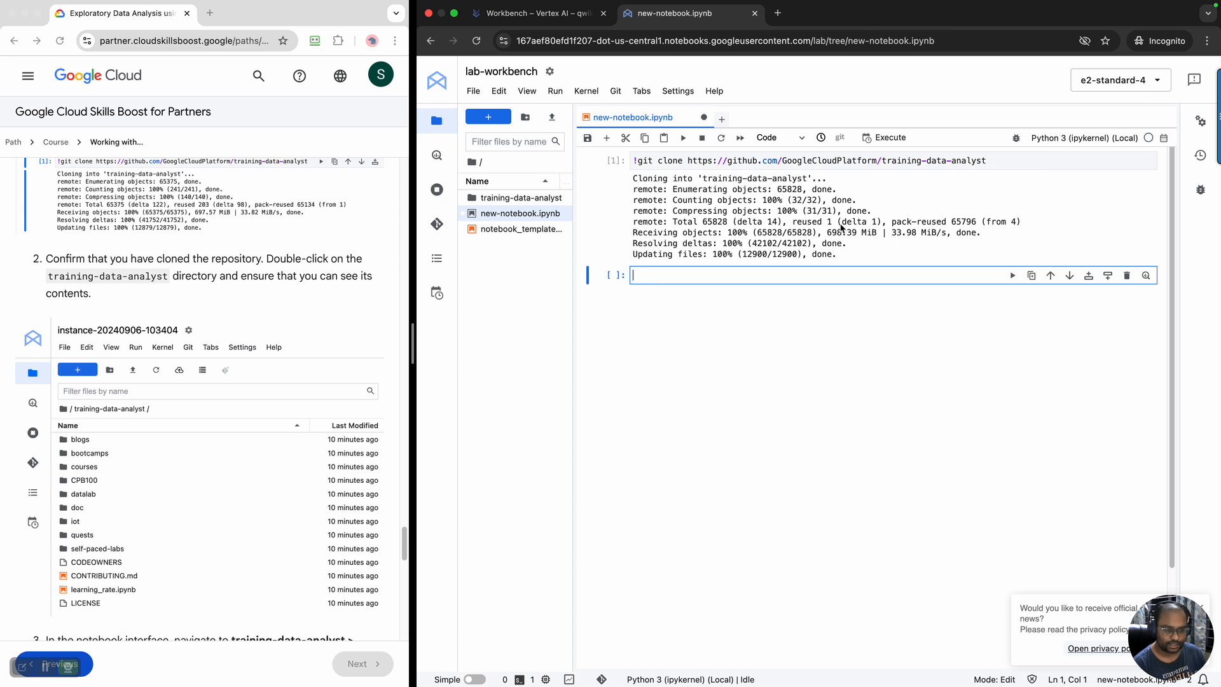
{"action": "left_click", "coordinate": [509, 205]}
{"action": "double_click", "coordinate": [509, 205]}
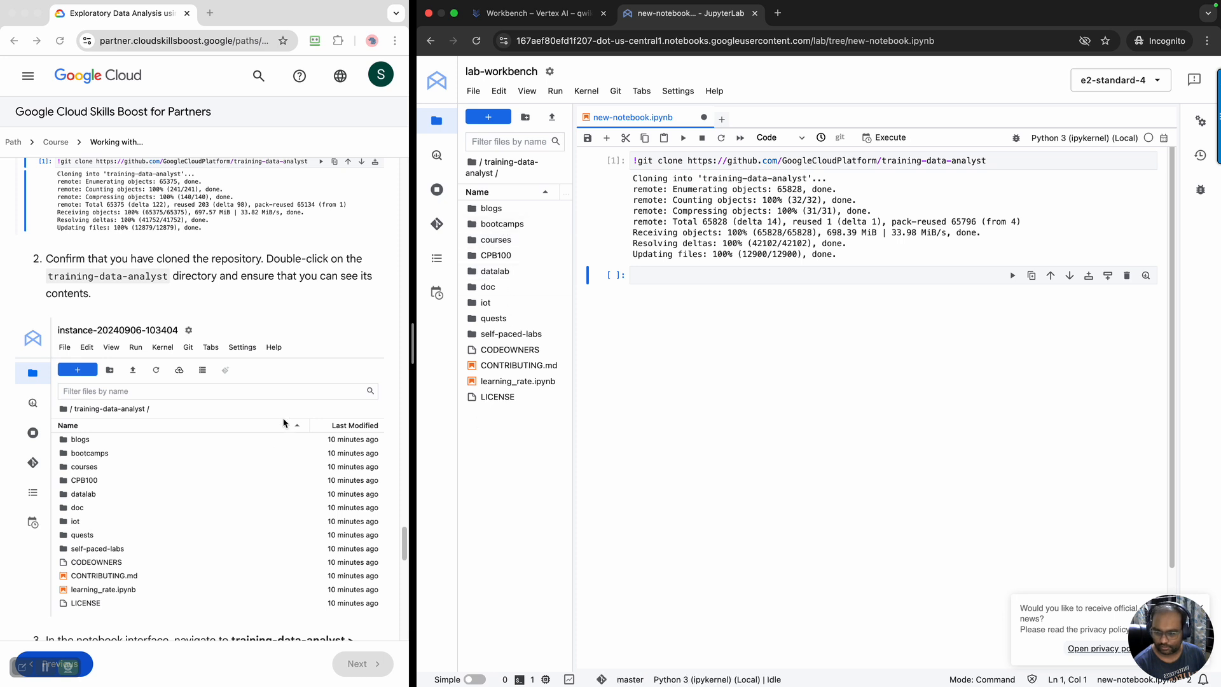
Follow the lab instructions and navigate to courses > machine_learning > deepdive2 > launching_into_ml > solutions in the cloned repository
{"action": "scroll", "coordinate": [284, 423], "scroll_direction": "down", "scroll_amount": 2}
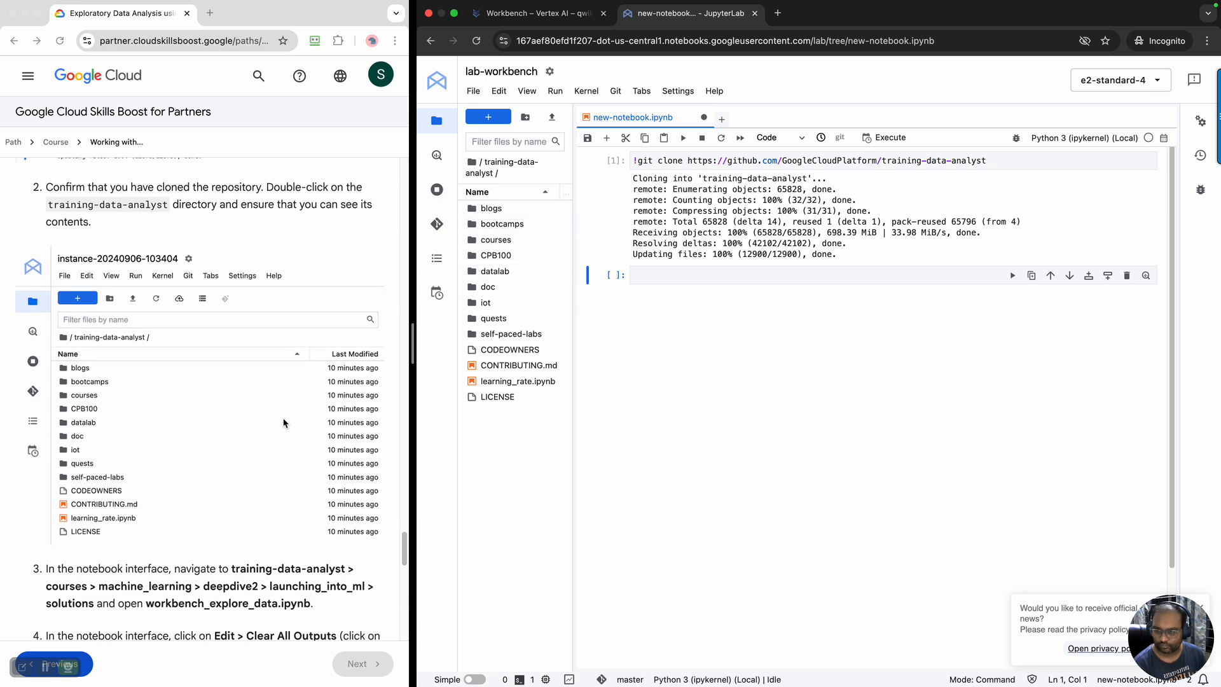
{"action": "scroll", "coordinate": [283, 423], "scroll_direction": "down", "scroll_amount": 3}
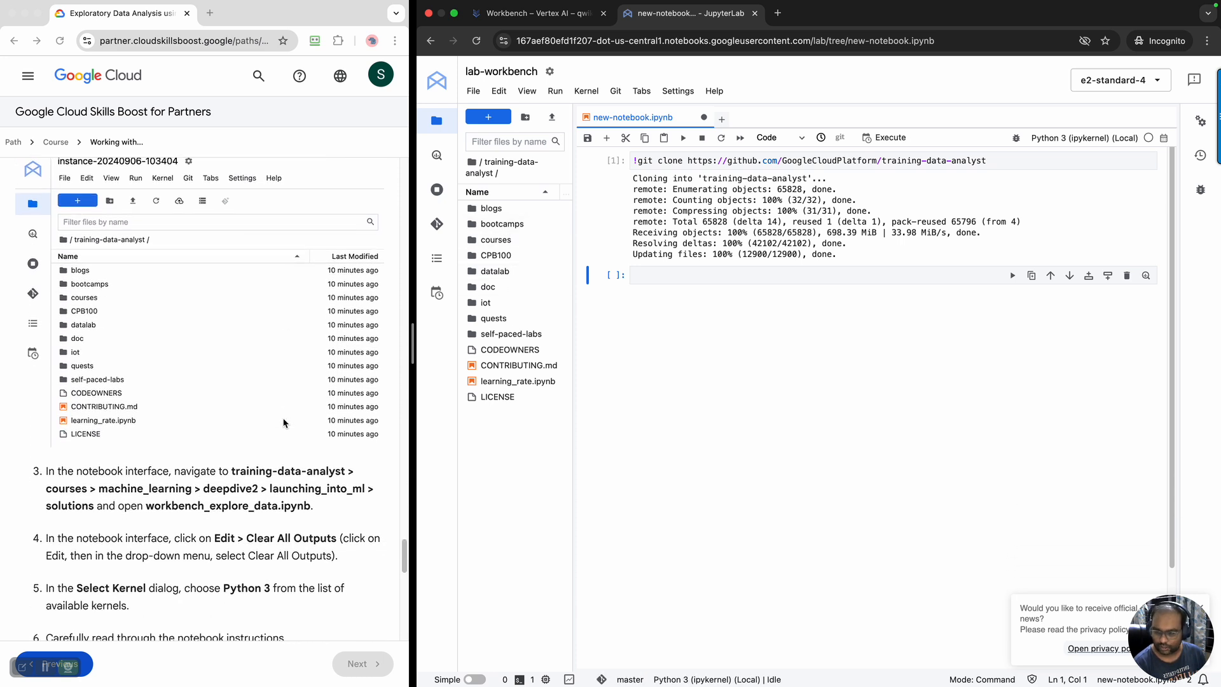
{"action": "scroll", "coordinate": [284, 423], "scroll_direction": "down", "scroll_amount": 1}
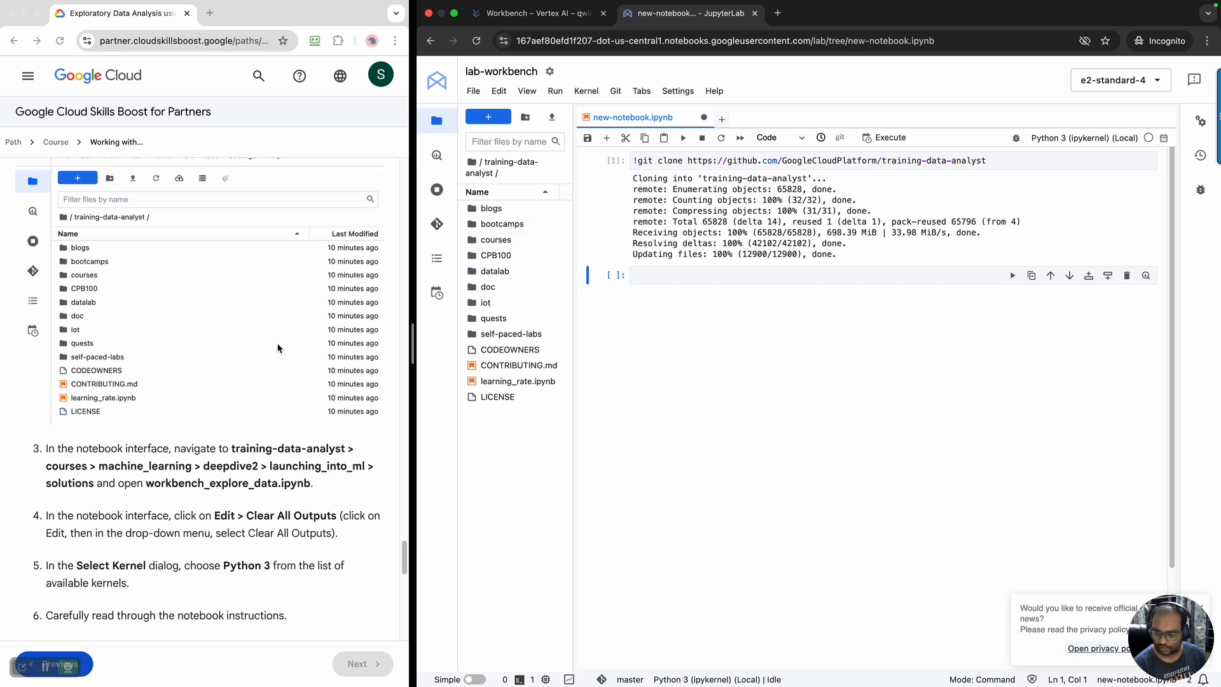
{"action": "scroll", "coordinate": [278, 350], "scroll_direction": "down", "scroll_amount": 4}
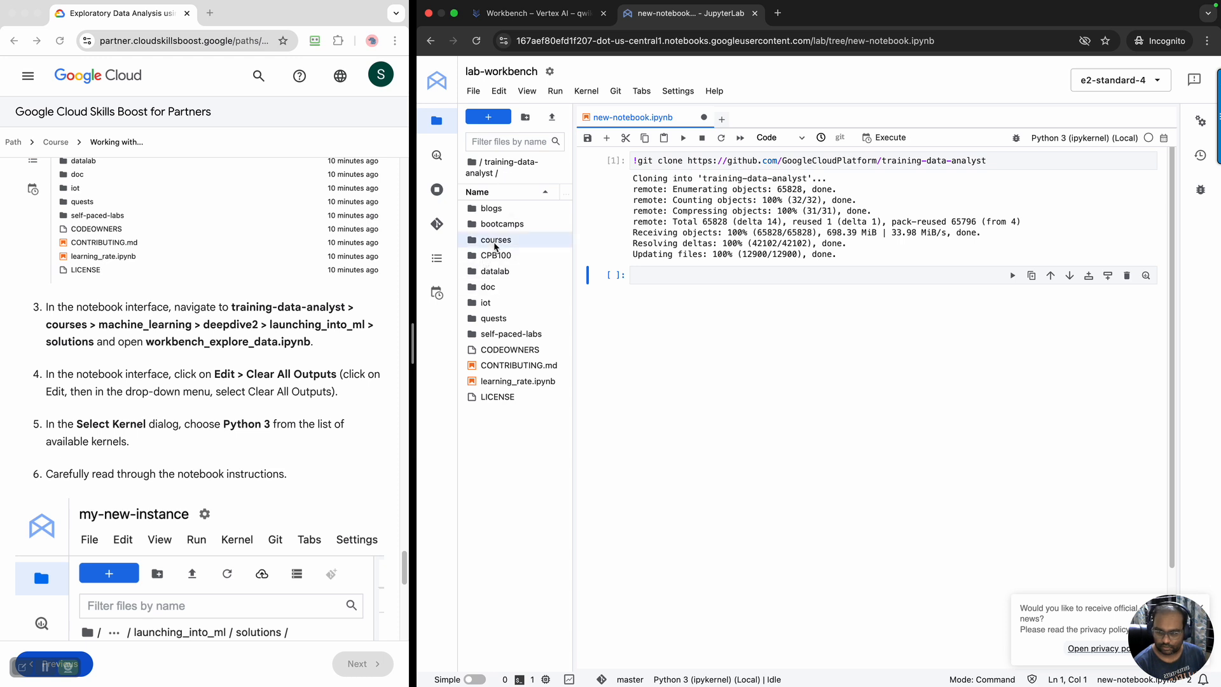
{"action": "double_click", "coordinate": [494, 244]}
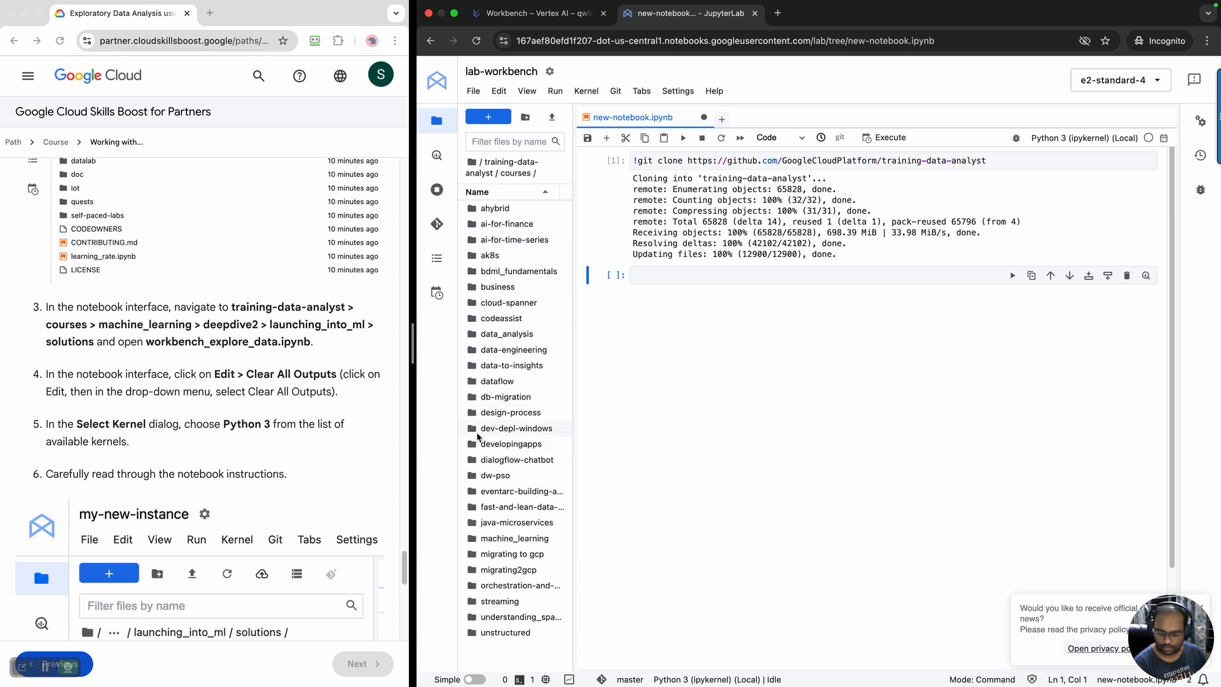
{"action": "double_click", "coordinate": [509, 538]}
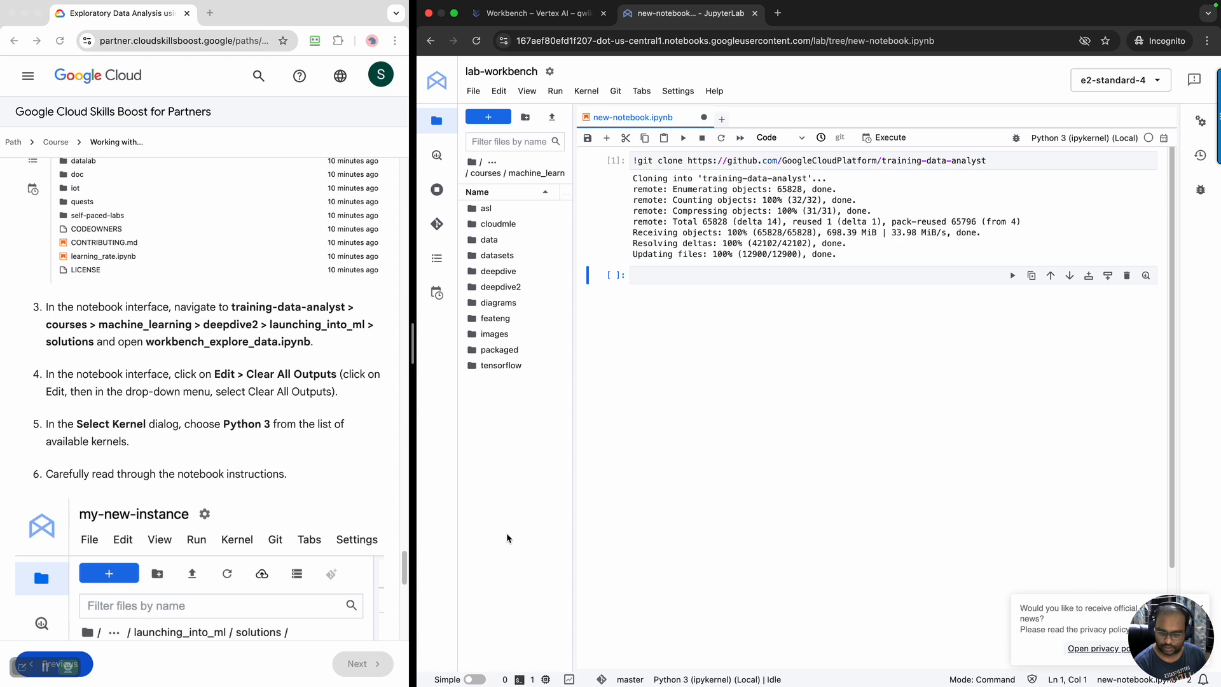
{"action": "double_click", "coordinate": [513, 287]}
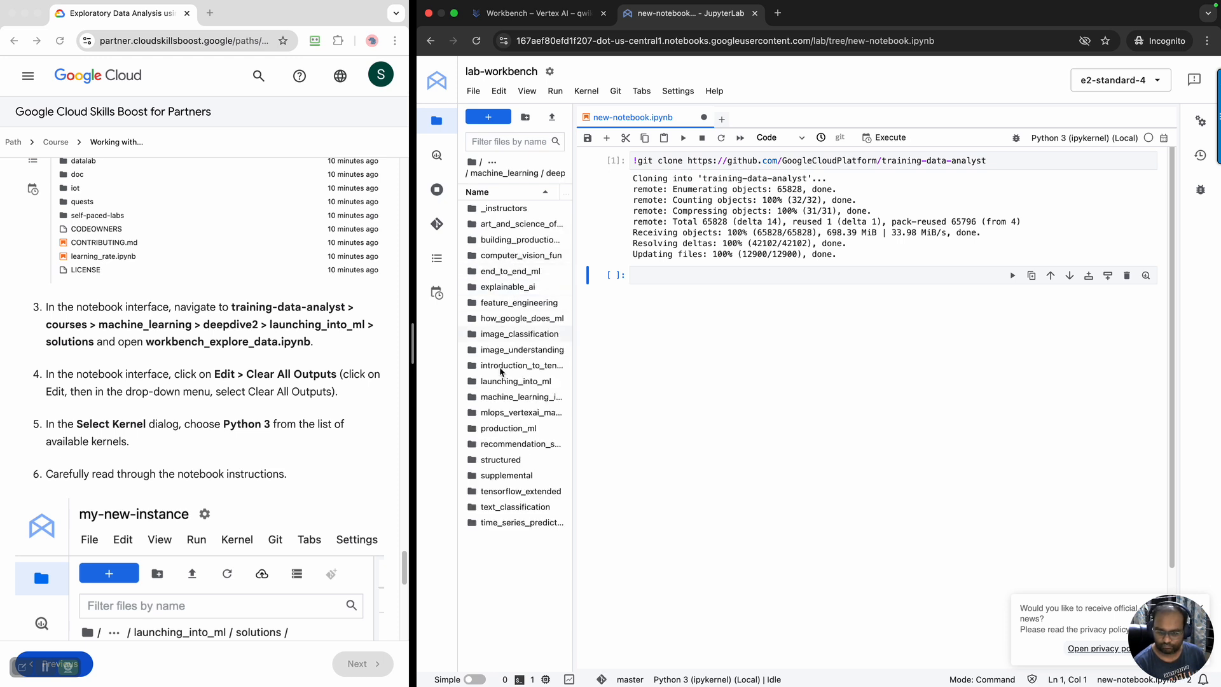
{"action": "double_click", "coordinate": [509, 382]}
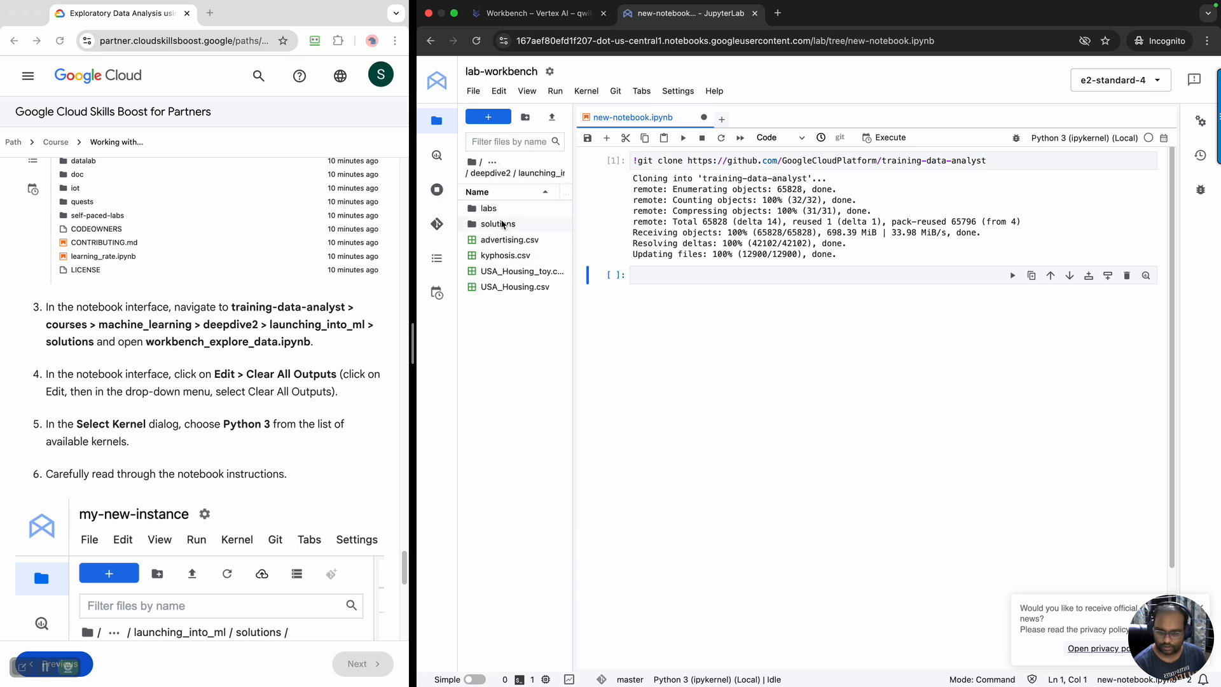
{"action": "left_click", "coordinate": [503, 223]}
{"action": "double_click", "coordinate": [503, 224]}
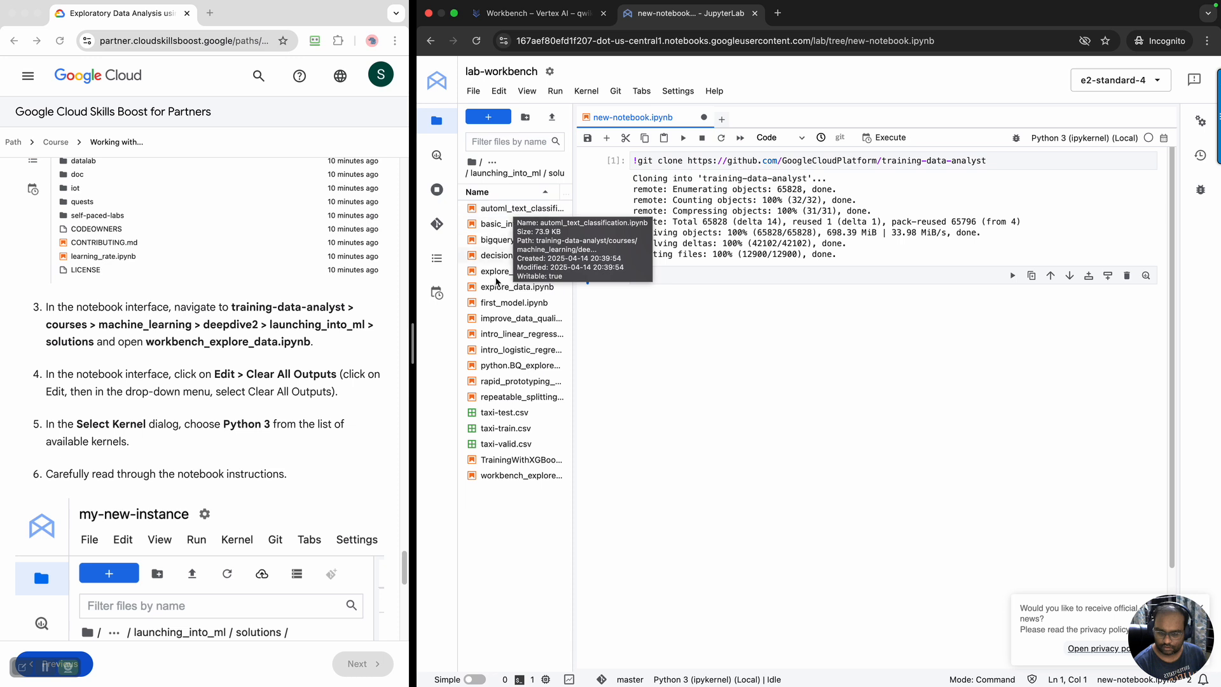
Open workbench_explore_data.ipynb with the Python 3 (ipykernel) (Local) kernel and clear all of its outputs
{"action": "left_click", "coordinate": [520, 477]}
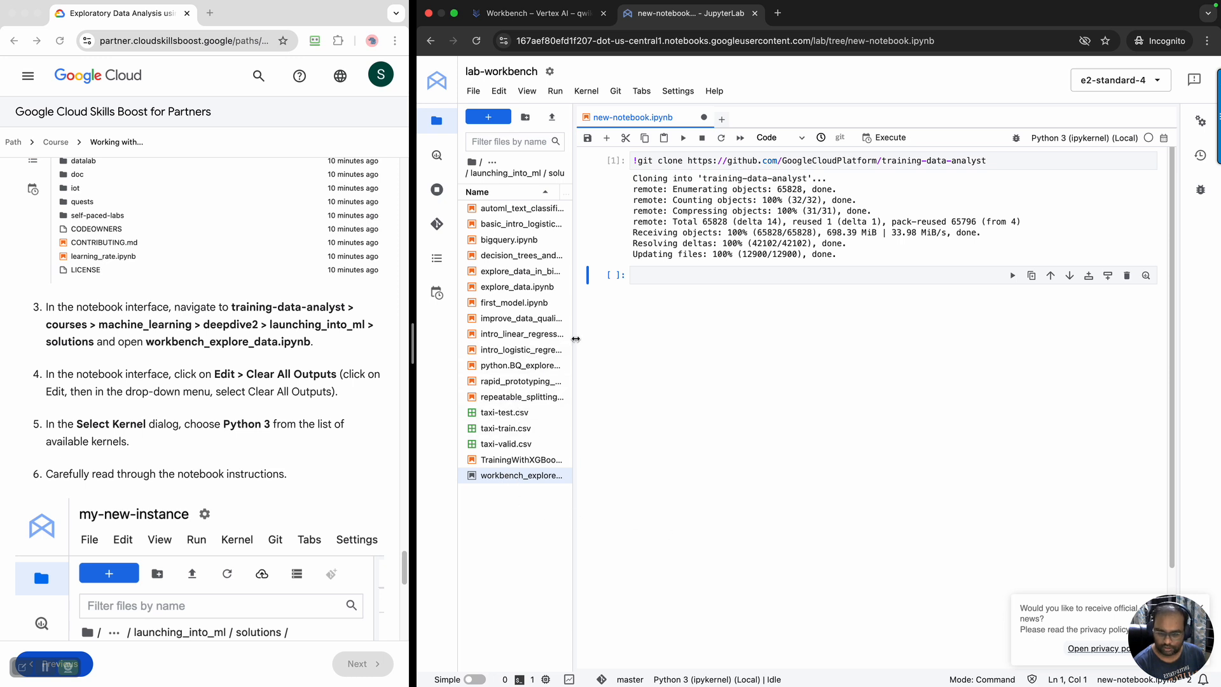
{"action": "left_click_drag", "start_coordinate": [574, 337], "coordinate": [718, 344]}
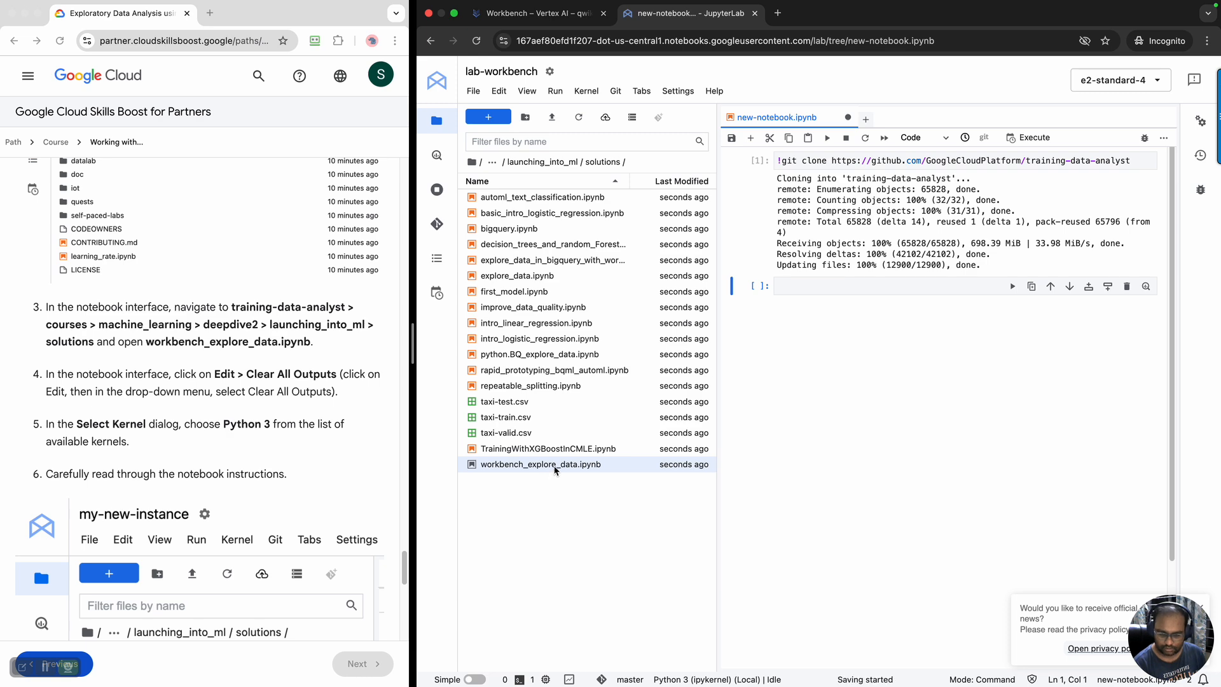
{"action": "double_click", "coordinate": [531, 470]}
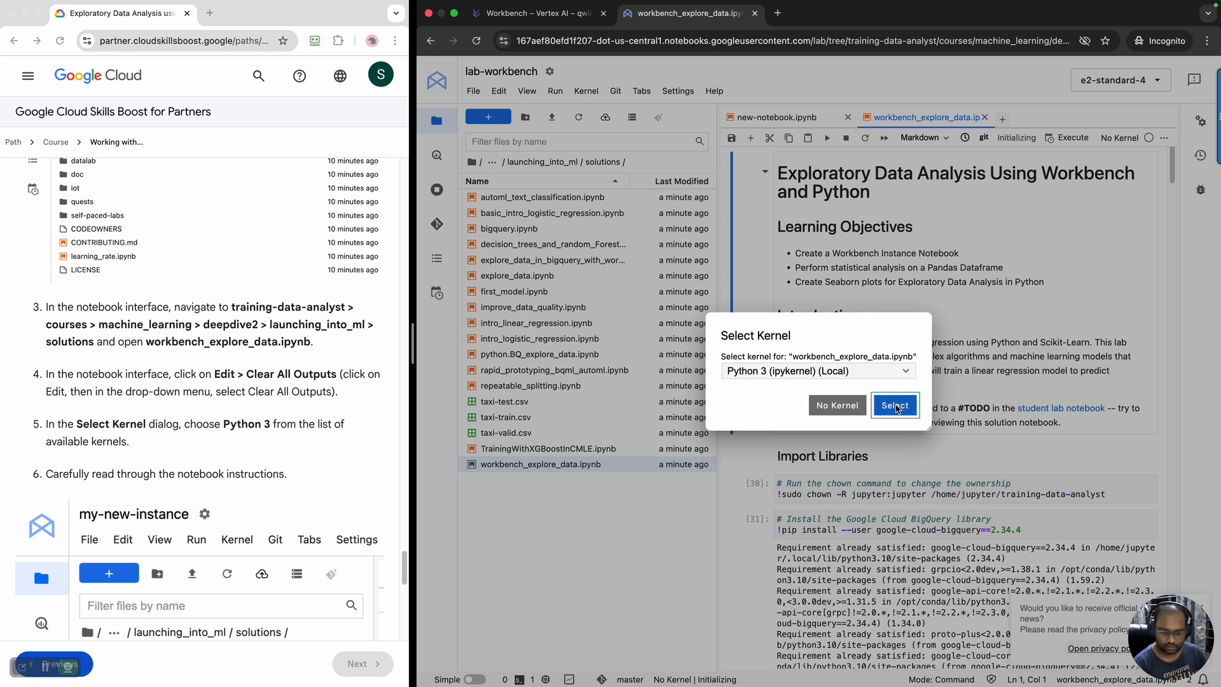
{"action": "left_click", "coordinate": [895, 406]}
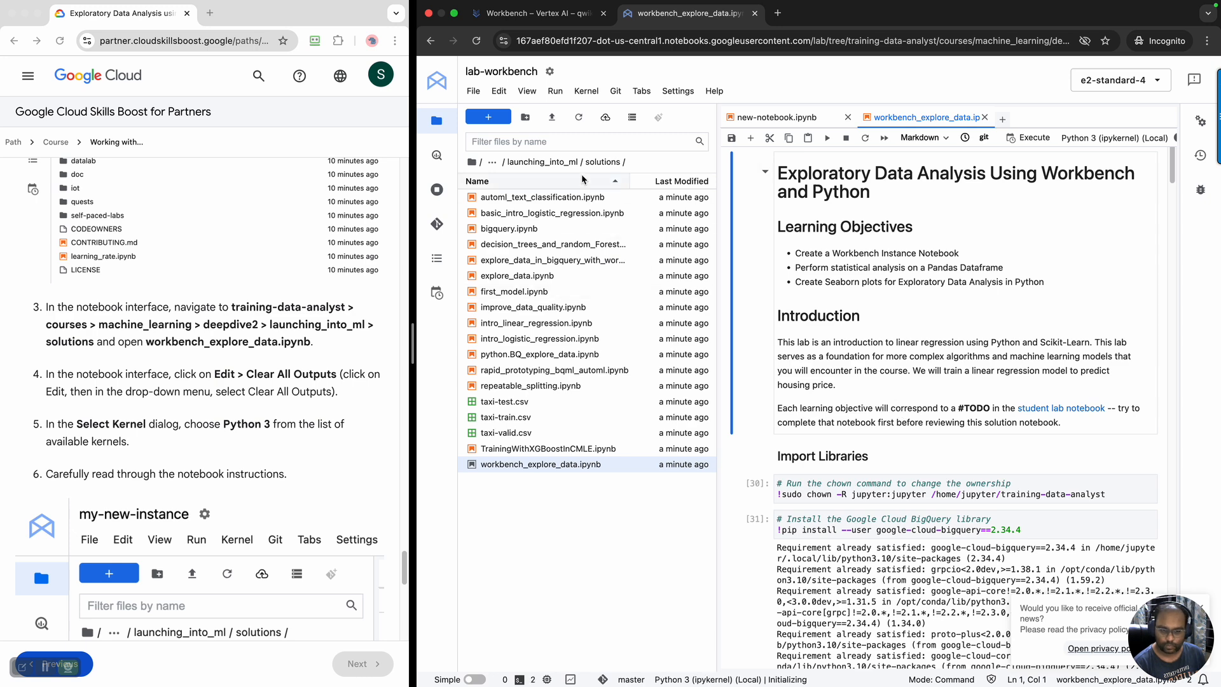
{"action": "left_click", "coordinate": [500, 92]}
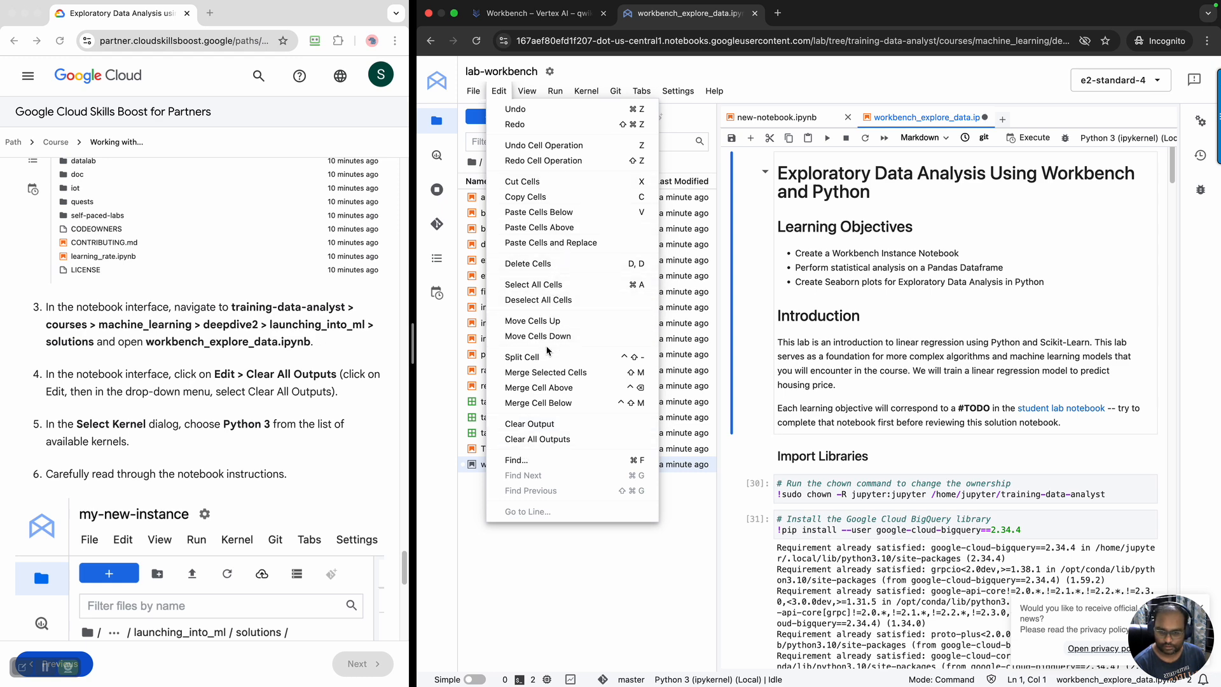
{"action": "left_click", "coordinate": [547, 446]}
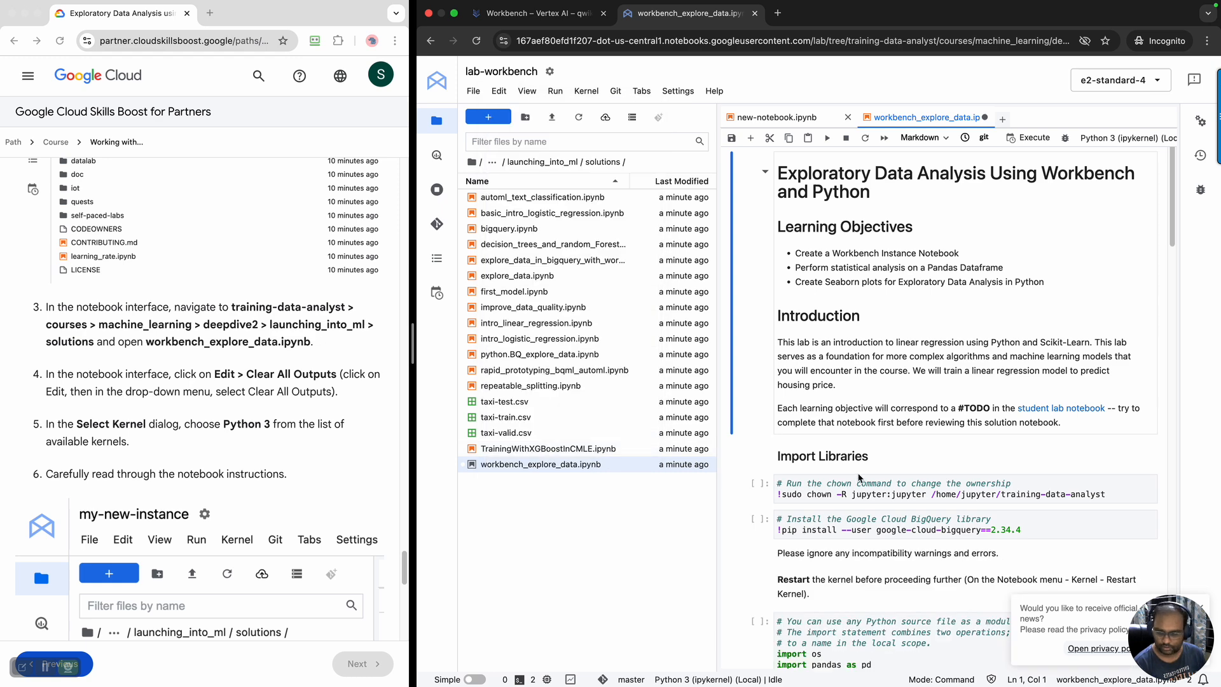
Read the remaining lab instructions and examine the notebook's introduction, import, dataset loading and inspection cells, including the TODO 1 cell
{"action": "scroll", "coordinate": [128, 215], "scroll_direction": "down", "scroll_amount": 4}
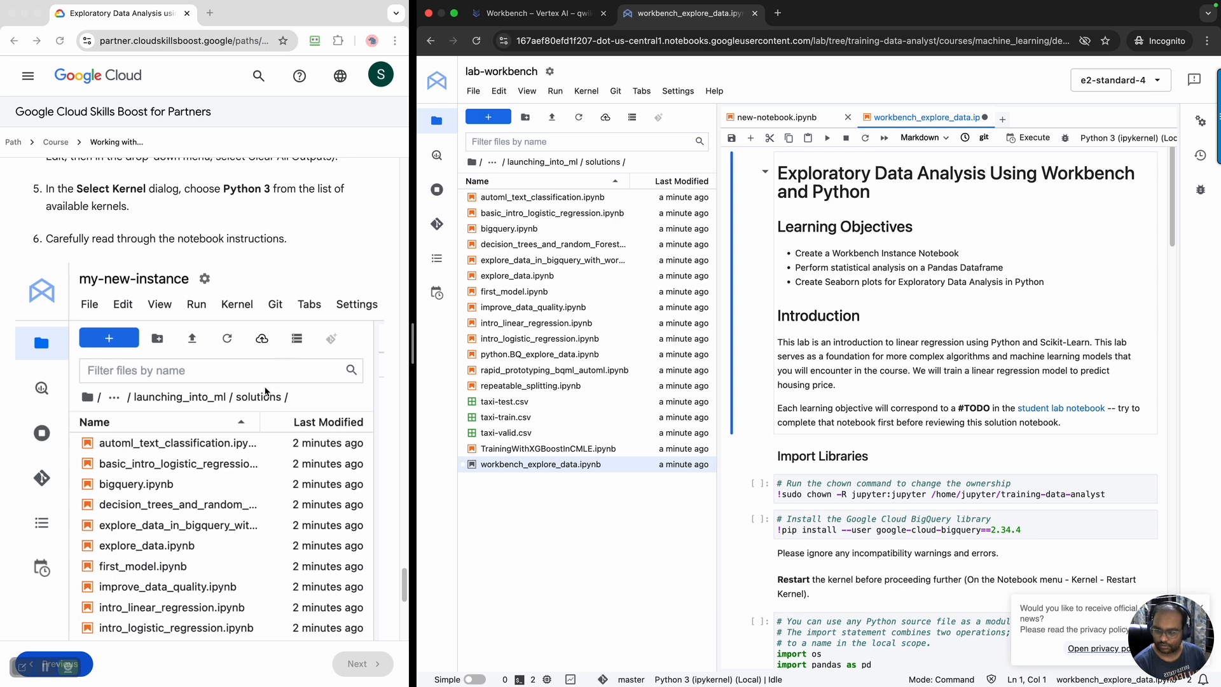
{"action": "scroll", "coordinate": [265, 391], "scroll_direction": "down", "scroll_amount": 3}
{"action": "scroll", "coordinate": [265, 390], "scroll_direction": "down", "scroll_amount": 5}
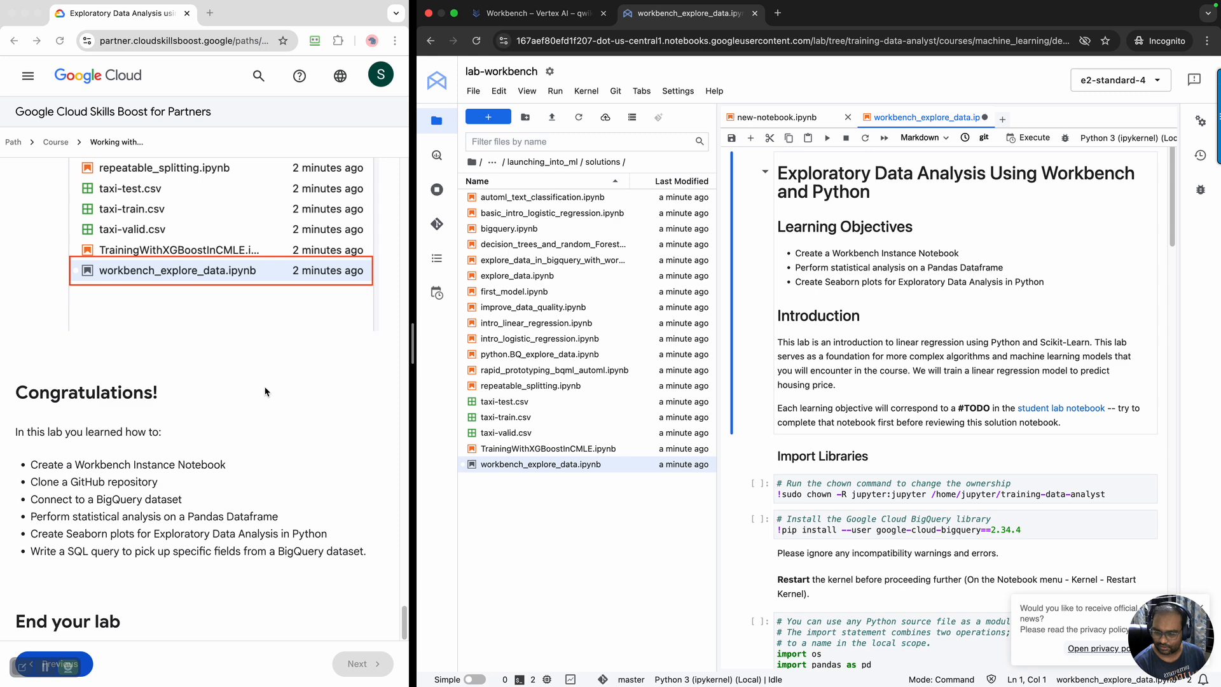
{"action": "scroll", "coordinate": [265, 391], "scroll_direction": "up", "scroll_amount": 10}
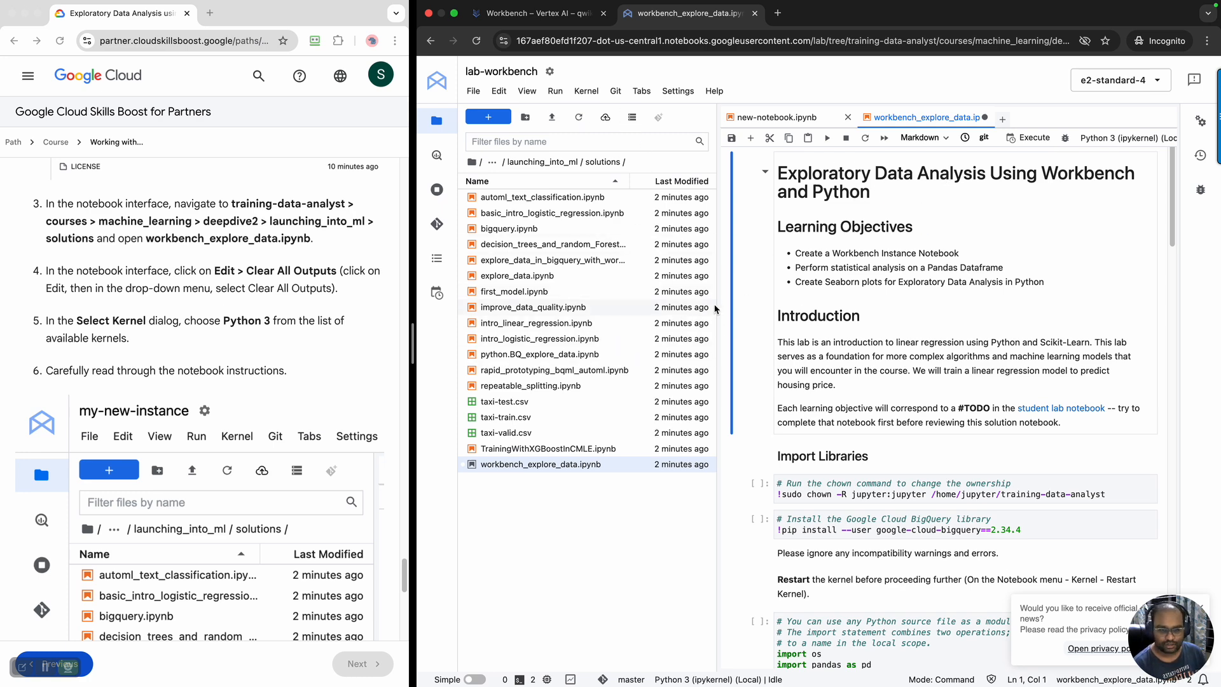
{"action": "left_click_drag", "start_coordinate": [717, 307], "coordinate": [558, 306]}
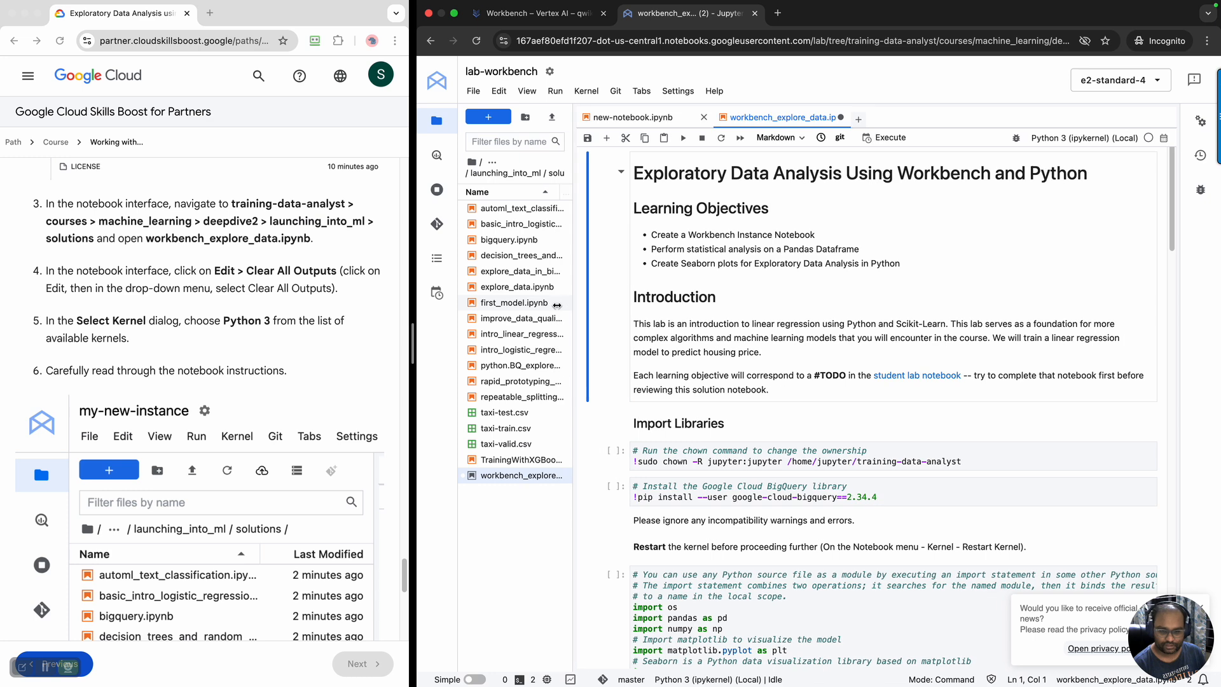
{"action": "scroll", "coordinate": [896, 385], "scroll_direction": "down", "scroll_amount": 2}
{"action": "scroll", "coordinate": [893, 388], "scroll_direction": "down", "scroll_amount": 3}
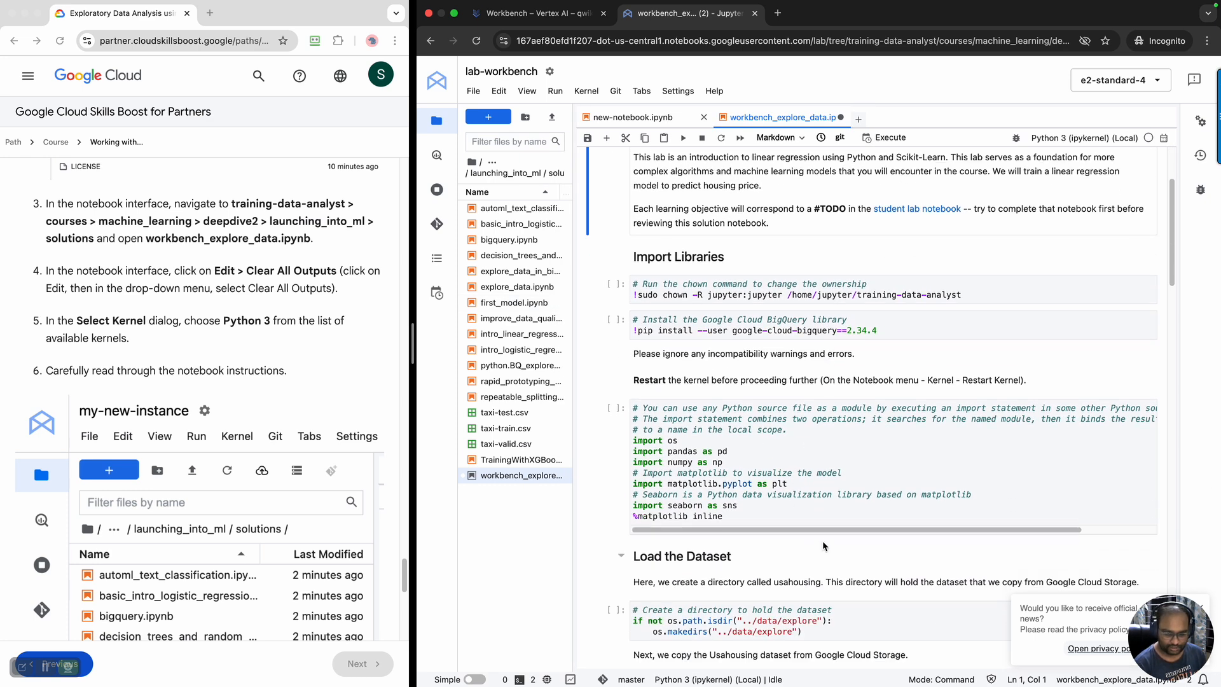
{"action": "scroll", "coordinate": [823, 546], "scroll_direction": "down", "scroll_amount": 20}
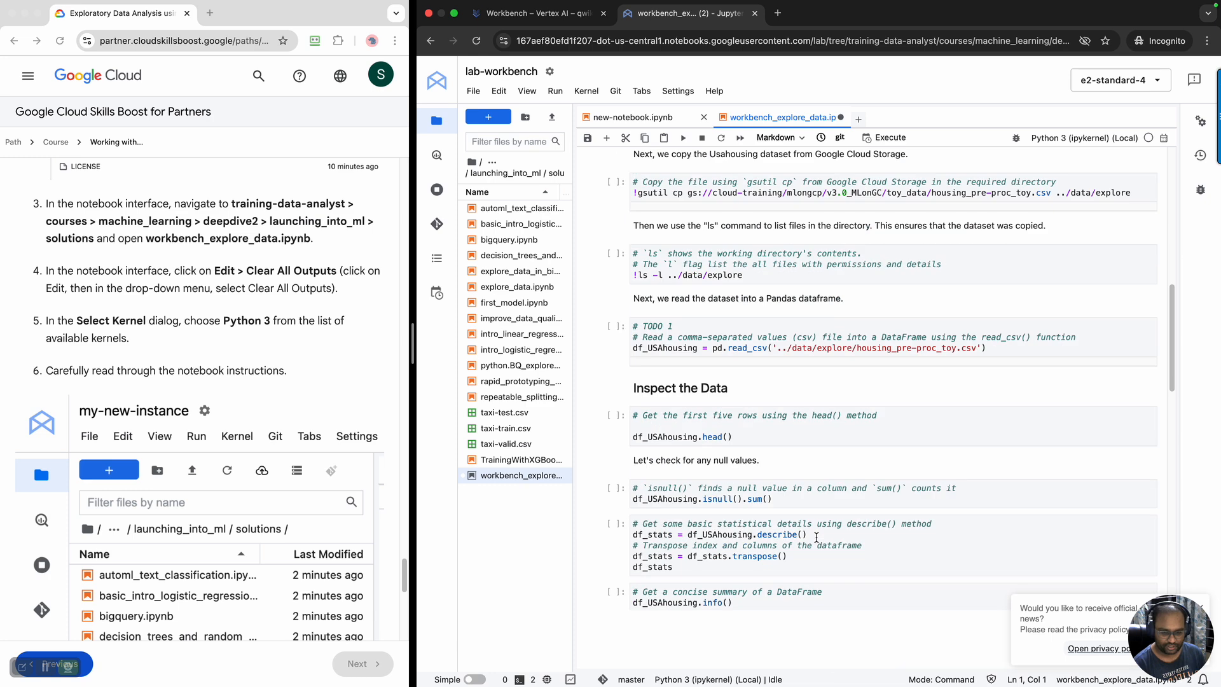
{"action": "scroll", "coordinate": [817, 537], "scroll_direction": "up", "scroll_amount": 20}
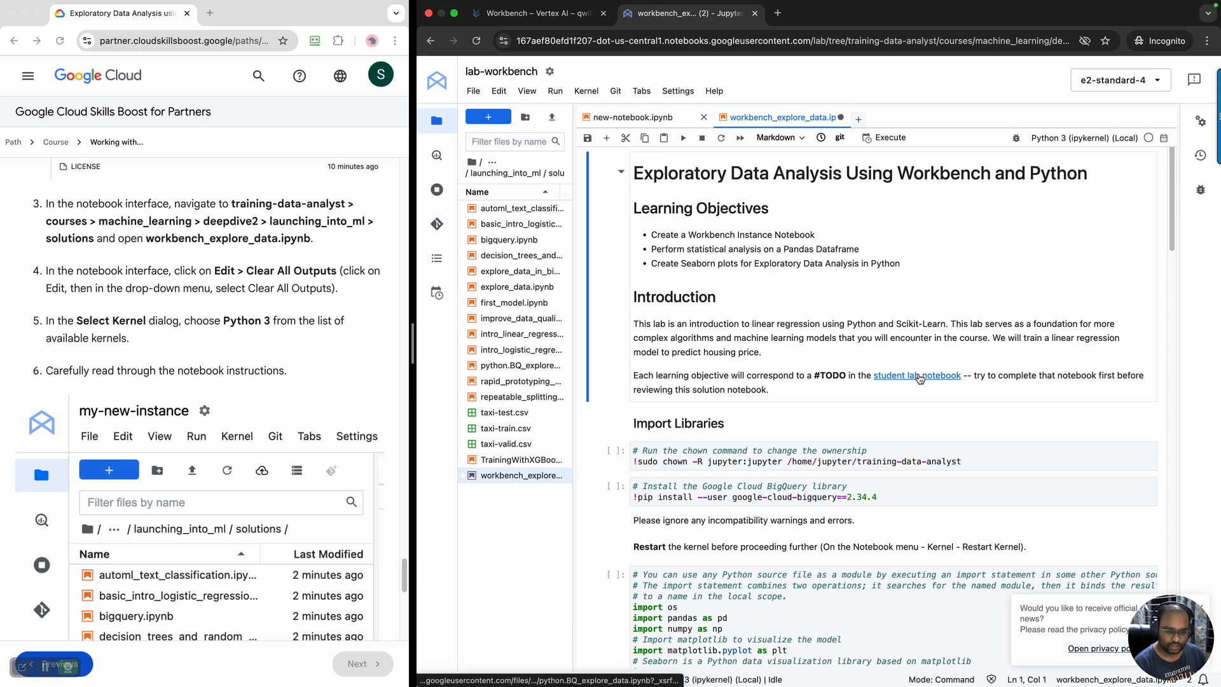
{"action": "scroll", "coordinate": [967, 471], "scroll_direction": "down", "scroll_amount": 3}
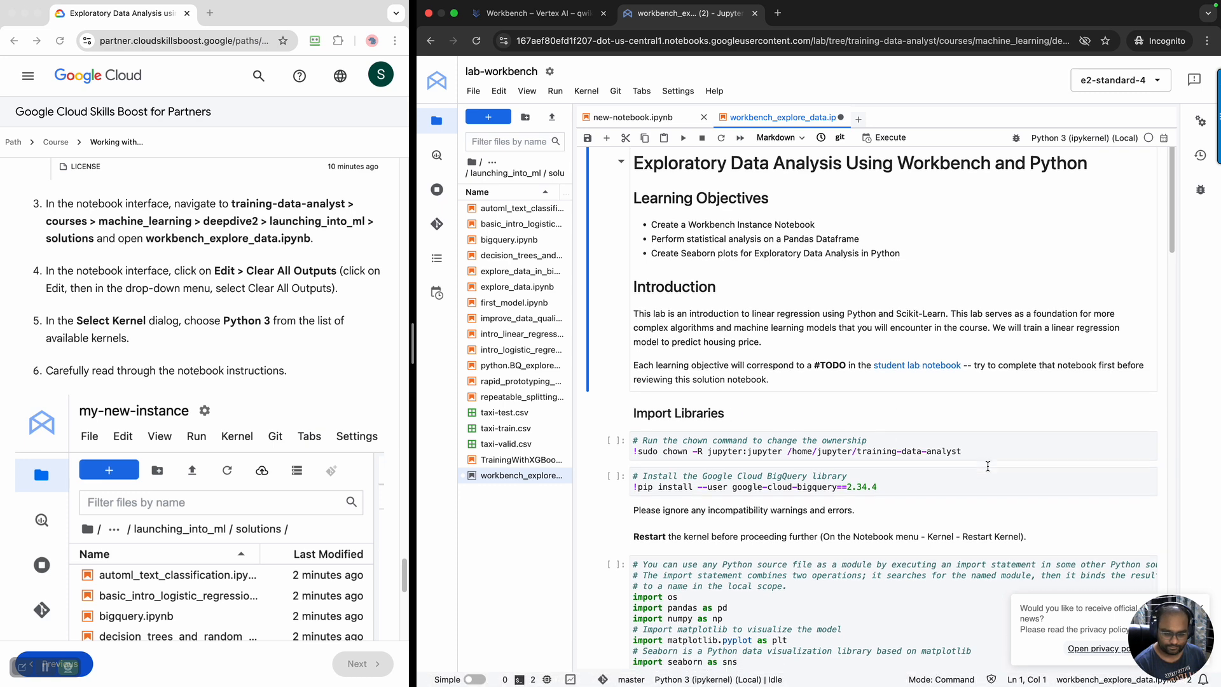
{"action": "scroll", "coordinate": [977, 468], "scroll_direction": "down", "scroll_amount": 6}
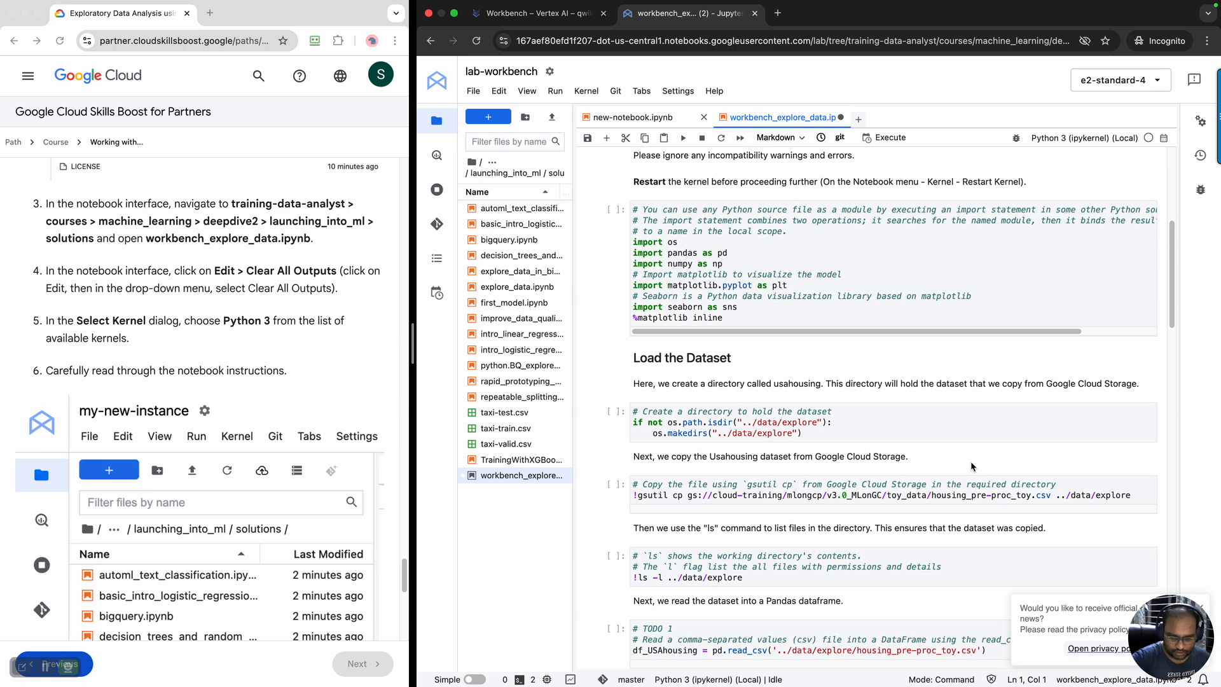
{"action": "scroll", "coordinate": [972, 466], "scroll_direction": "down", "scroll_amount": 3}
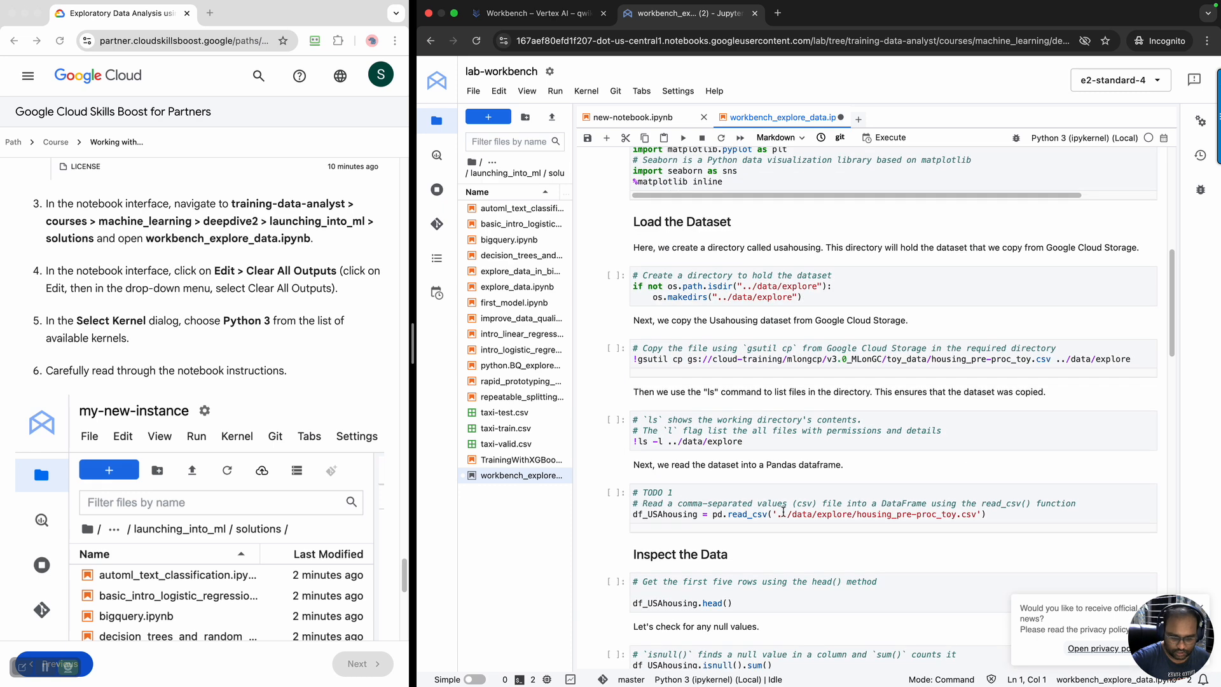
{"action": "triple_click", "coordinate": [671, 494]}
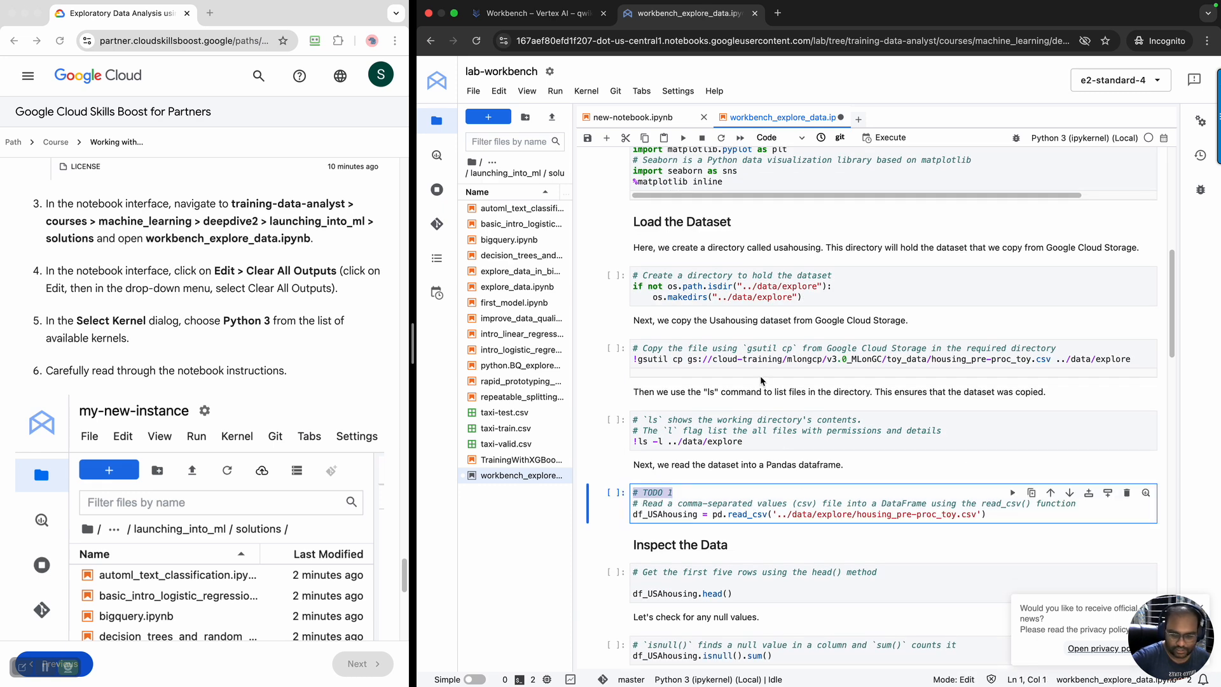
{"action": "scroll", "coordinate": [200, 393], "scroll_direction": "down", "scroll_amount": 1}
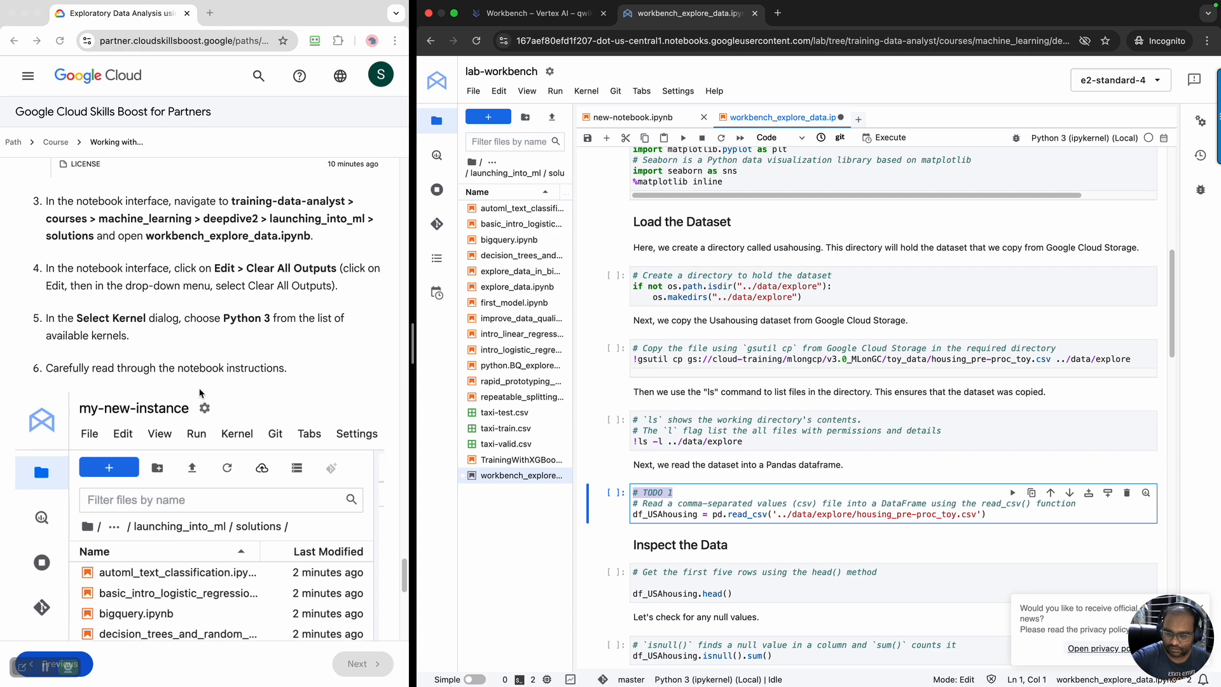
{"action": "scroll", "coordinate": [199, 393], "scroll_direction": "up", "scroll_amount": 1}
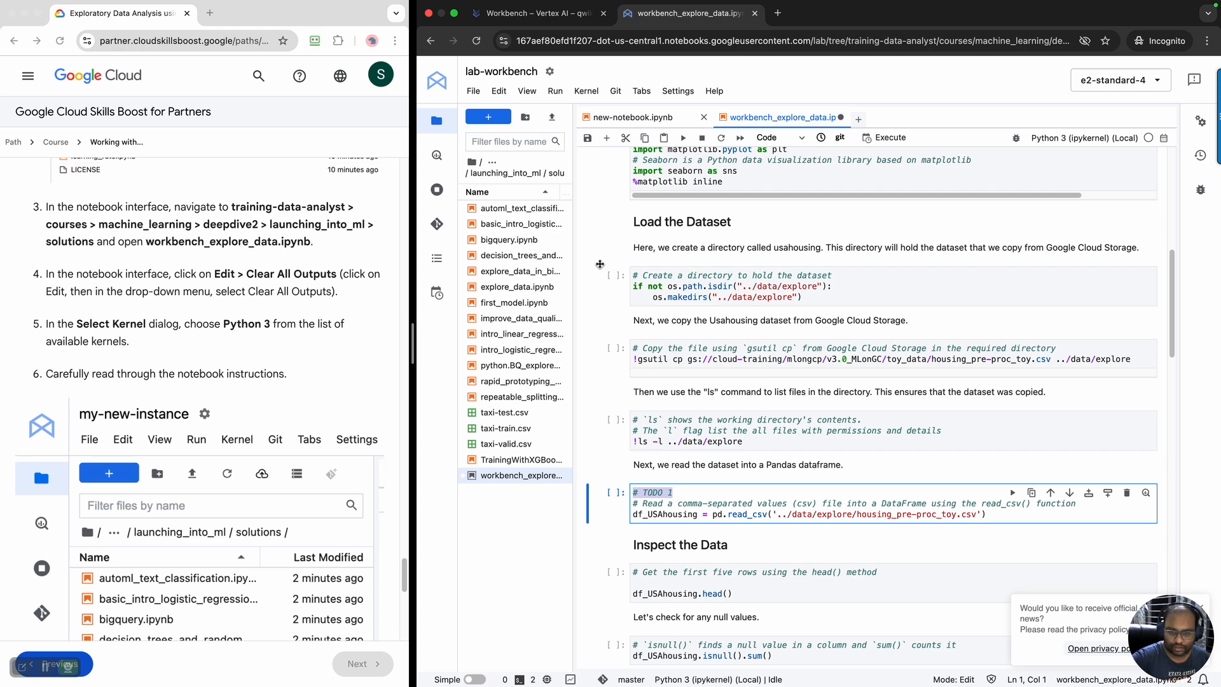
Check the launching_into_ml labs folder for a student version of the workbench_explore_data notebook, and return to the solutions folder
{"action": "left_click_drag", "start_coordinate": [574, 267], "coordinate": [788, 277]}
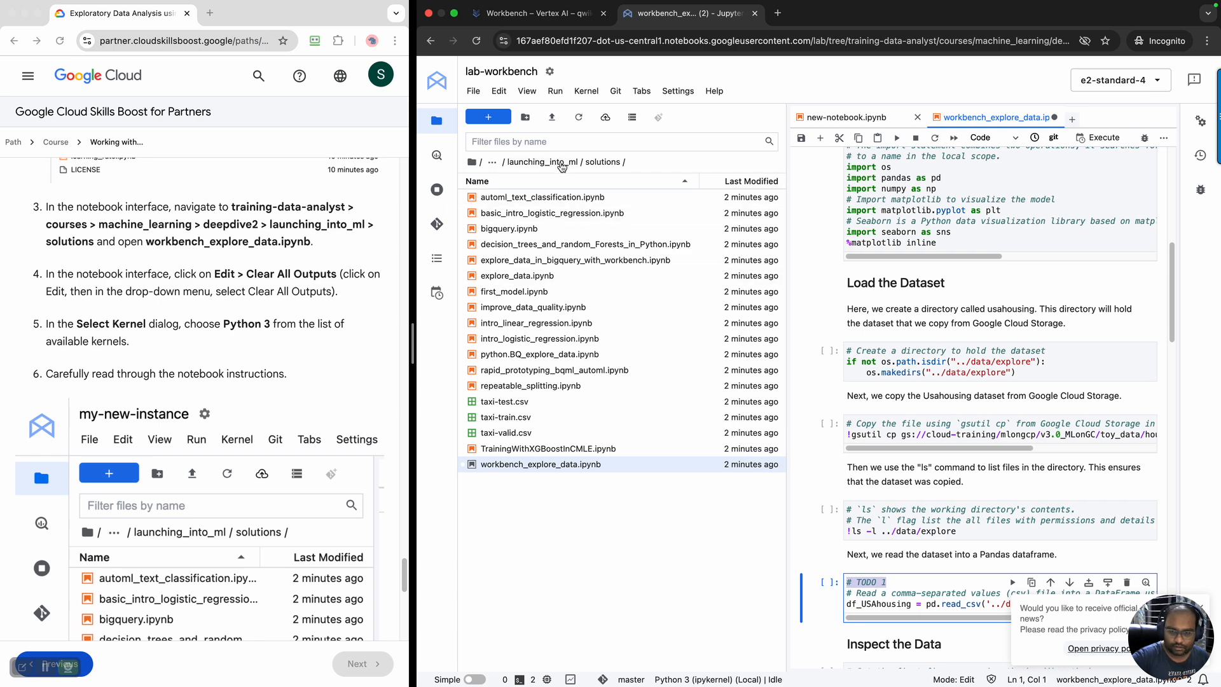
{"action": "double_click", "coordinate": [483, 200]}
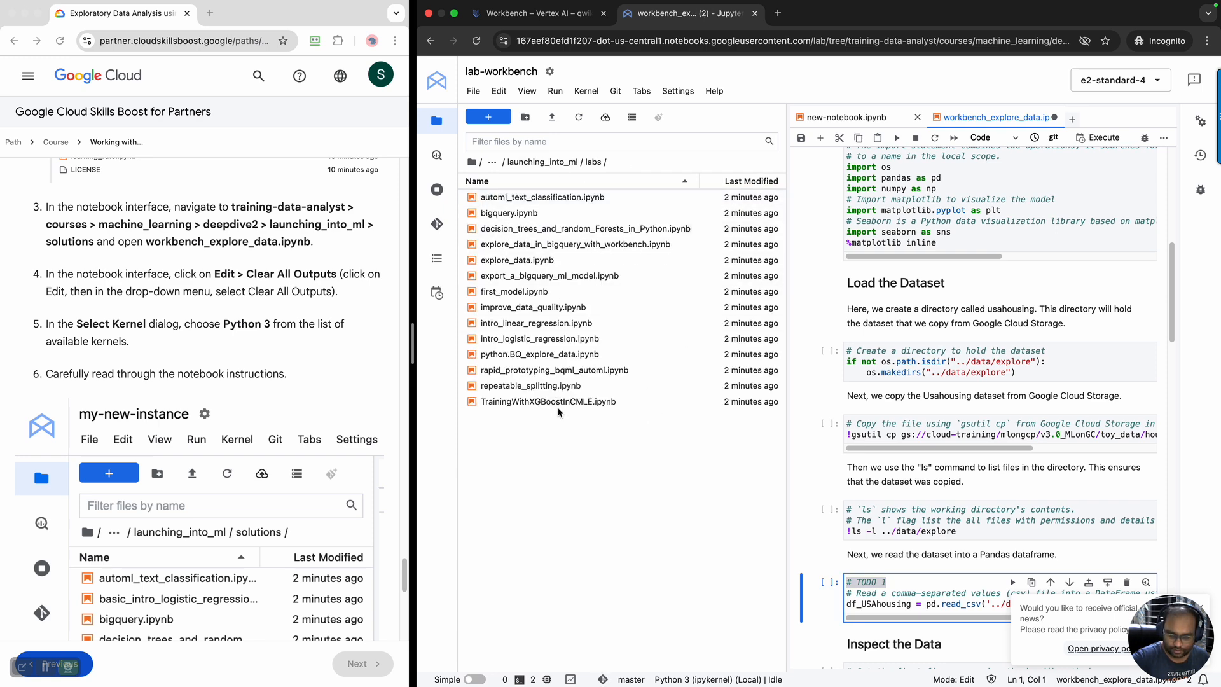
{"action": "left_click", "coordinate": [561, 404]}
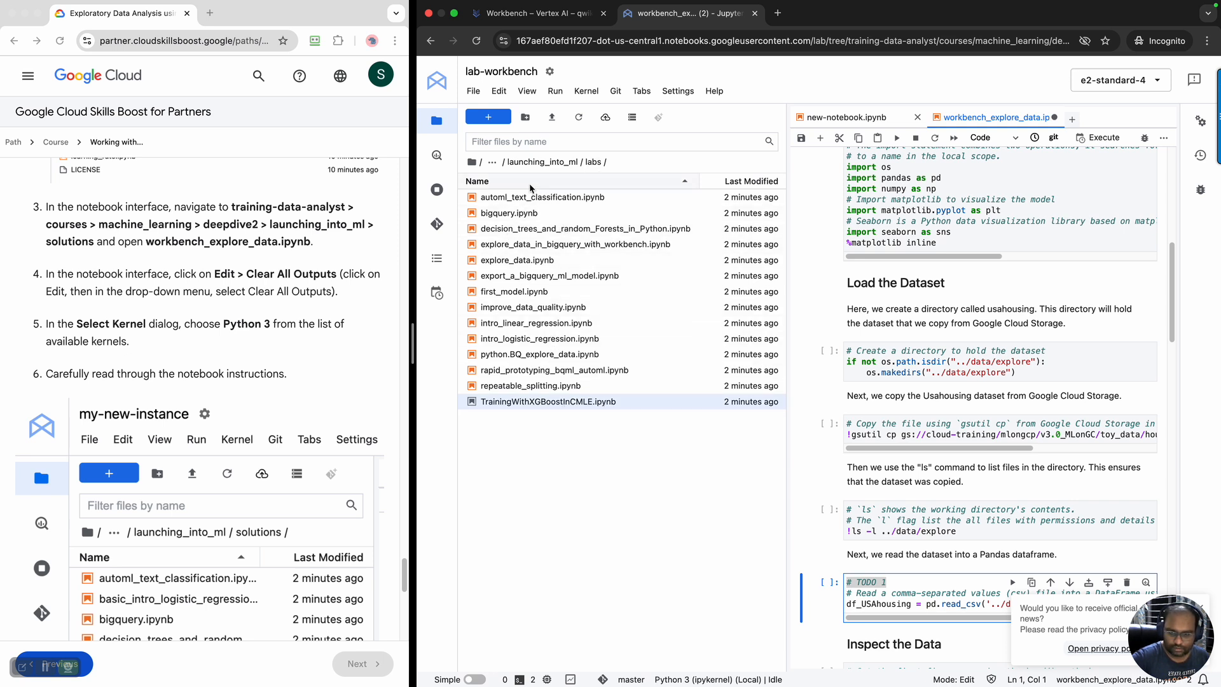
{"action": "left_click", "coordinate": [558, 167]}
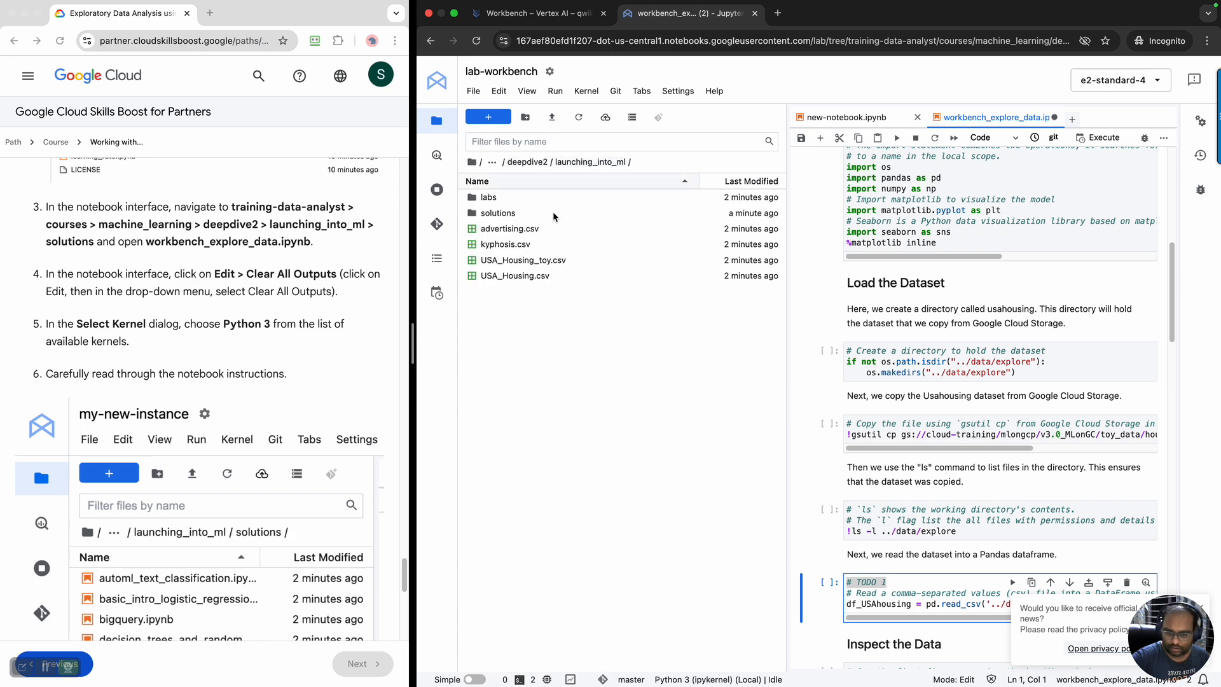
{"action": "double_click", "coordinate": [502, 214]}
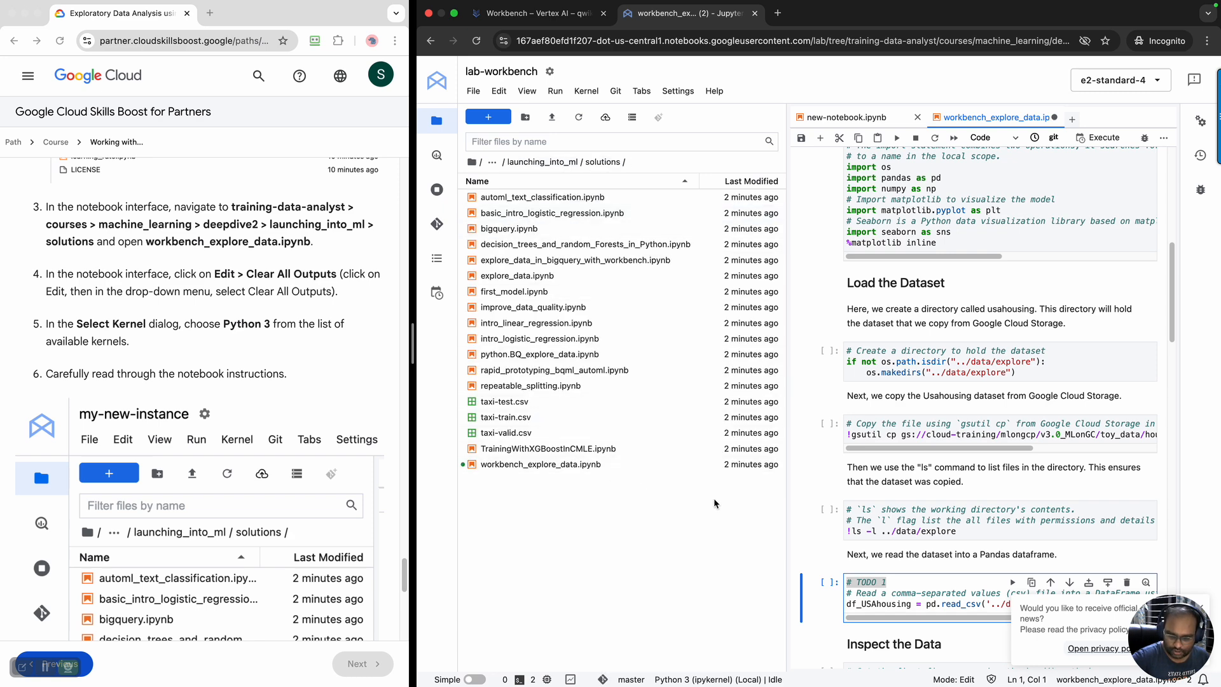
{"action": "left_click_drag", "start_coordinate": [787, 478], "coordinate": [485, 477]}
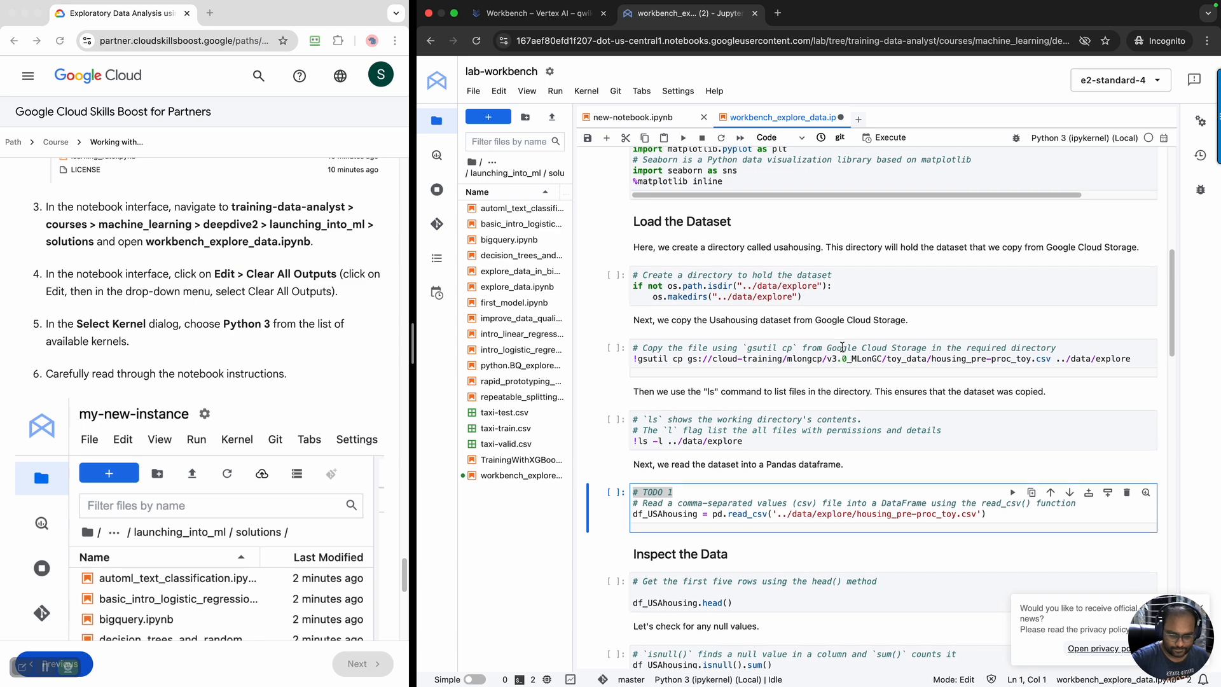
{"action": "scroll", "coordinate": [842, 347], "scroll_direction": "down", "scroll_amount": 1}
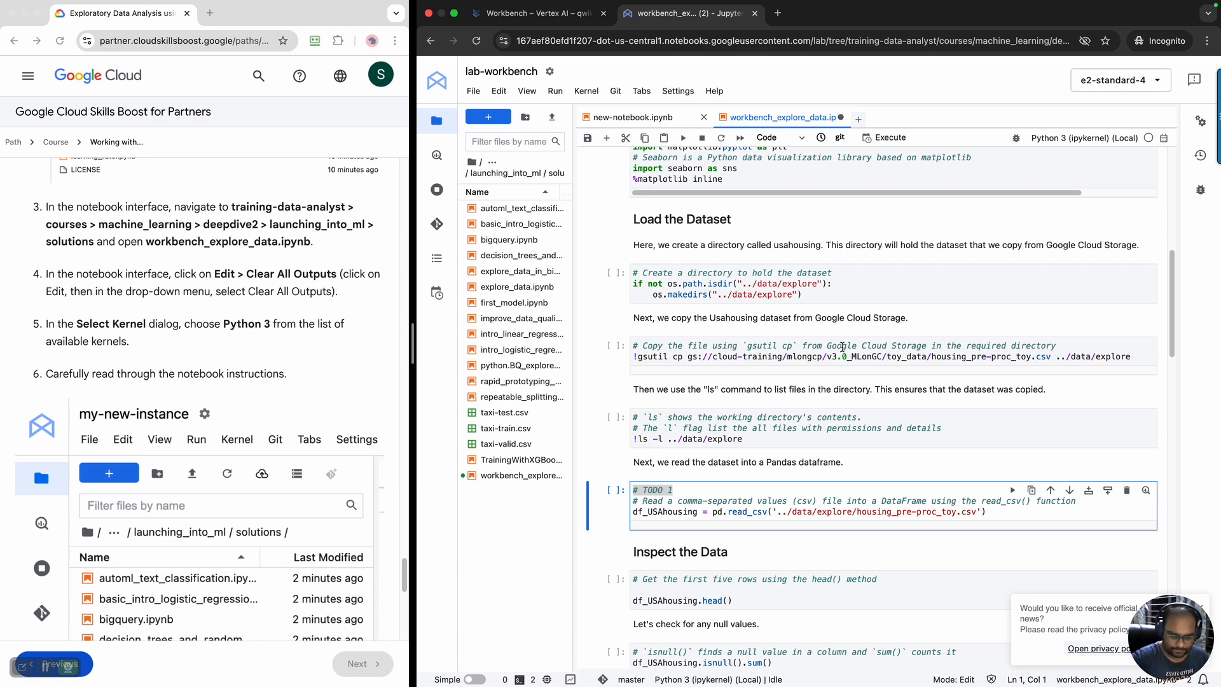
Run the Import Libraries cells that change repository ownership with chown and install google-cloud-bigquery==2.34.4
{"action": "scroll", "coordinate": [843, 347], "scroll_direction": "up", "scroll_amount": 2}
{"action": "scroll", "coordinate": [842, 348], "scroll_direction": "up", "scroll_amount": 5}
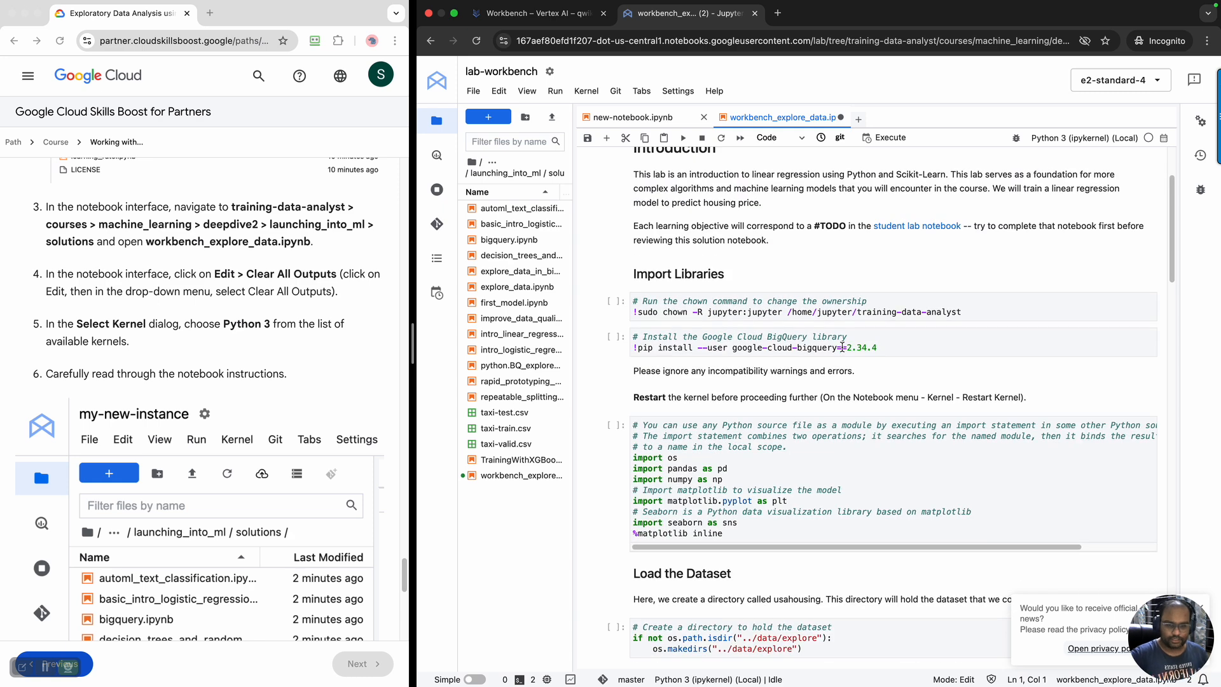
{"action": "scroll", "coordinate": [912, 319], "scroll_direction": "up", "scroll_amount": 1}
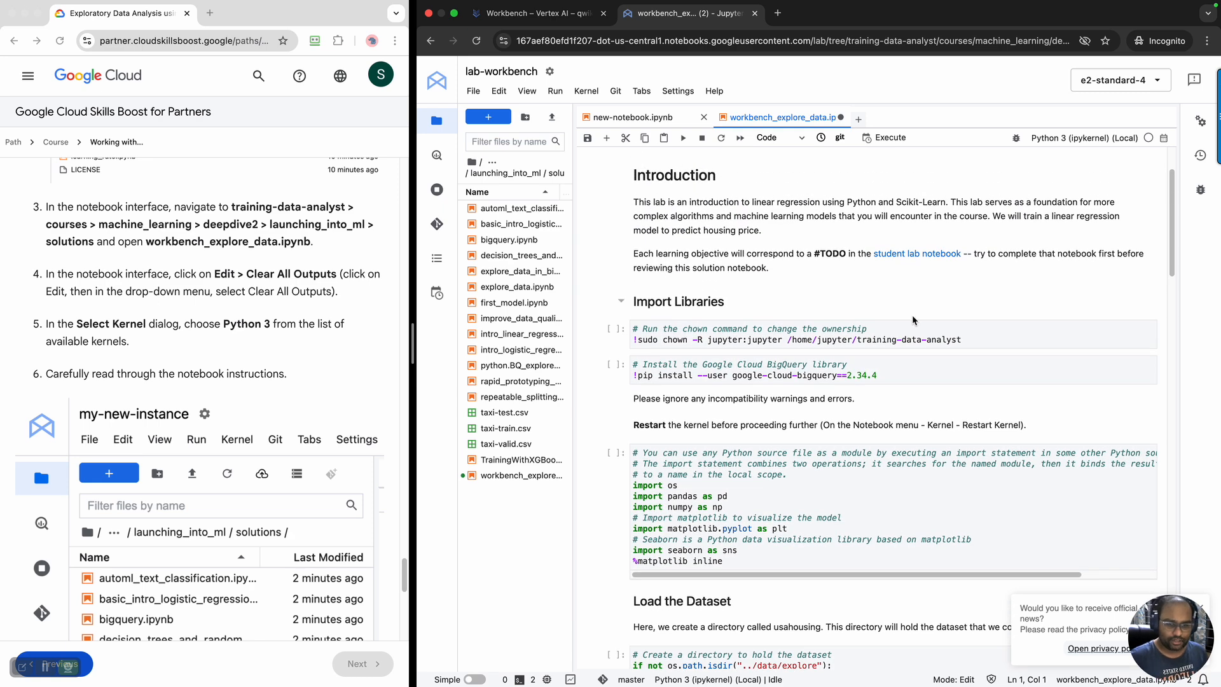
{"action": "left_click", "coordinate": [990, 336]}
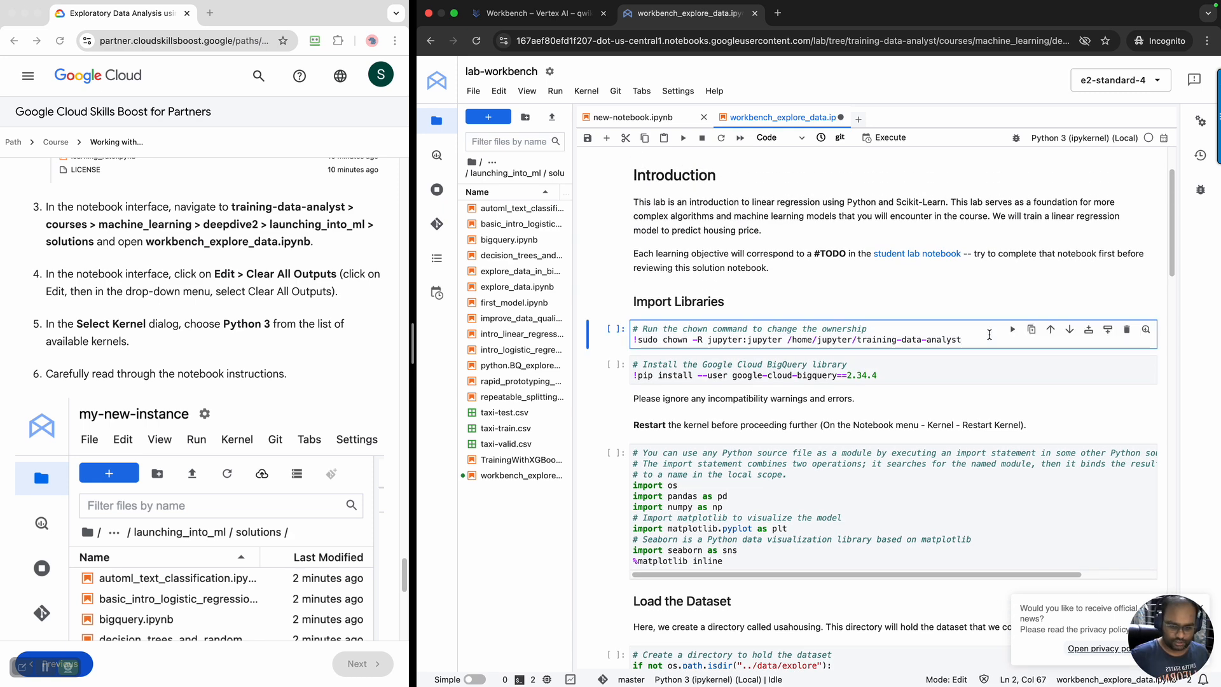
{"action": "key", "text": "shift+Return"}
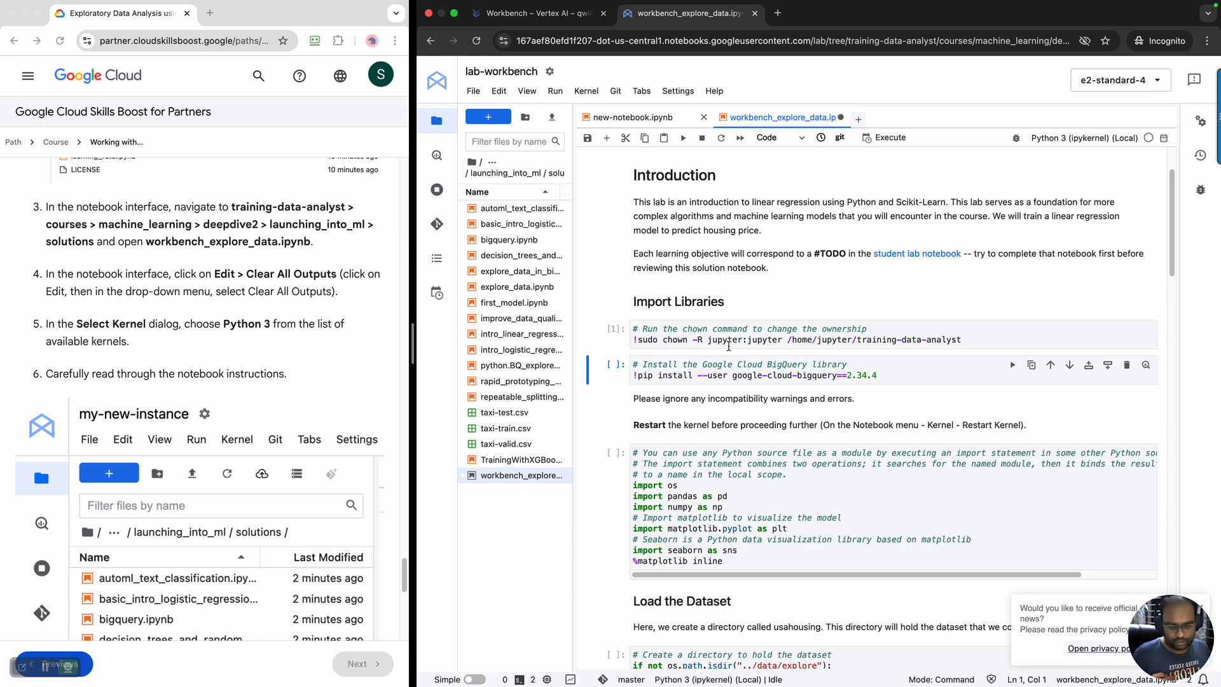
{"action": "left_click", "coordinate": [912, 381]}
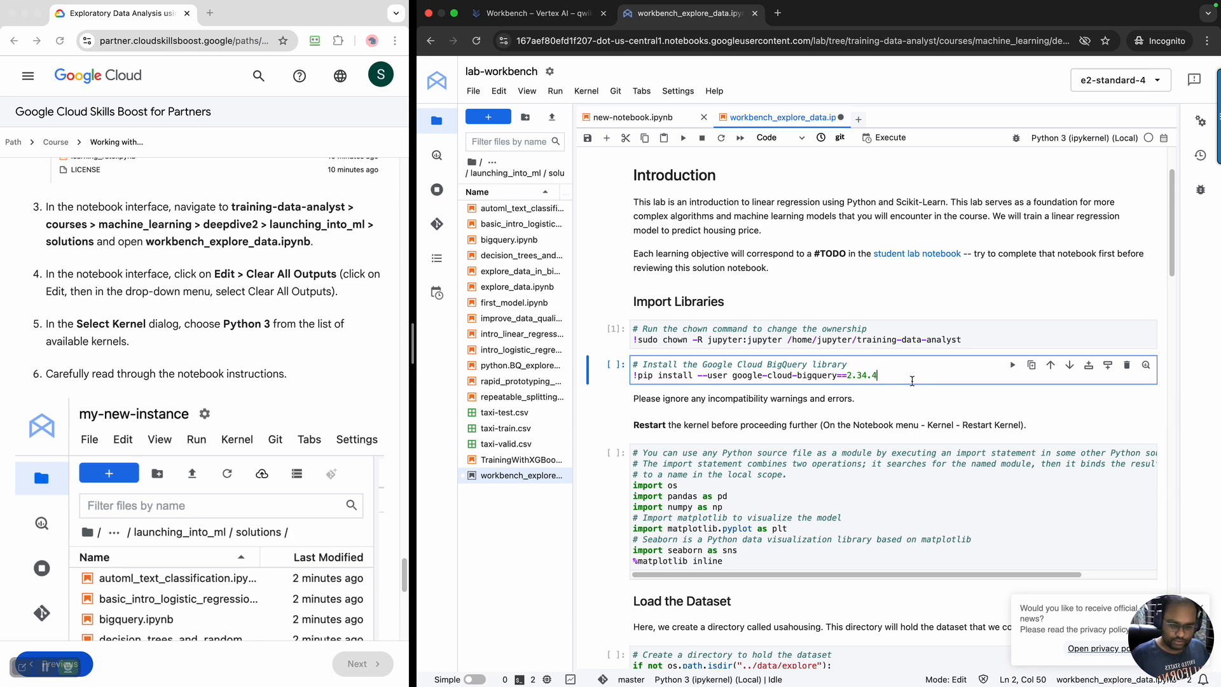
{"action": "key", "text": "shift+Return"}
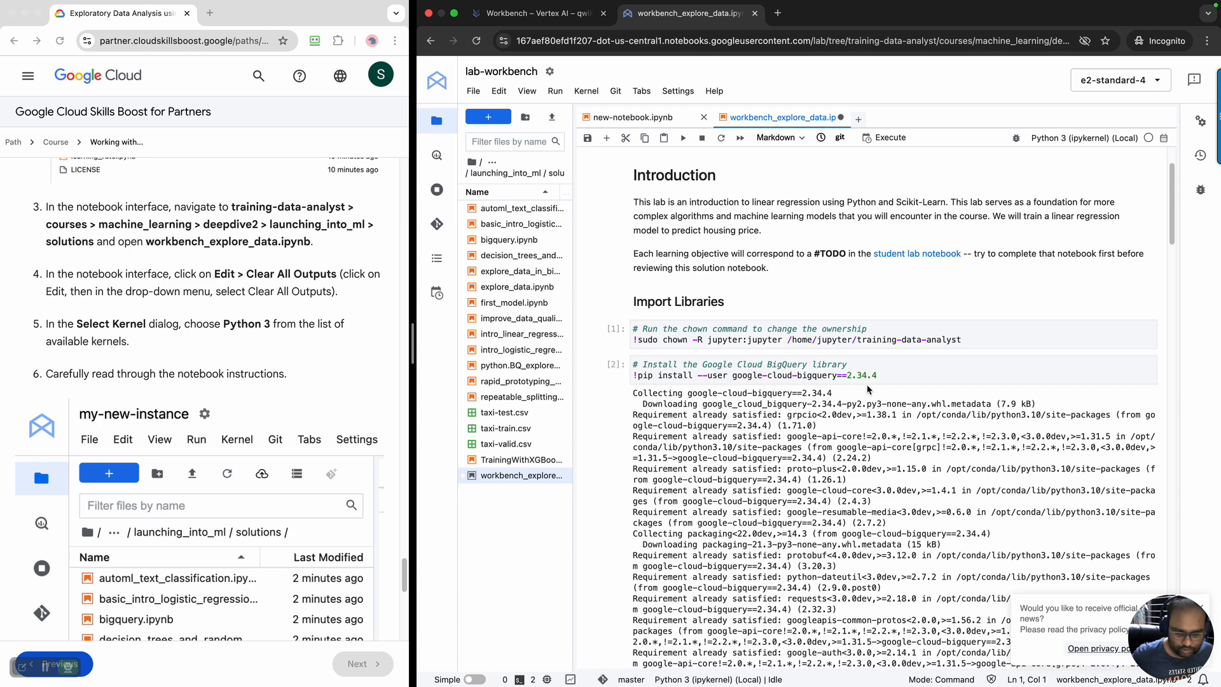
Restart the notebook's kernel after the BigQuery library installation
{"action": "scroll", "coordinate": [929, 461], "scroll_direction": "down", "scroll_amount": 10}
{"action": "scroll", "coordinate": [926, 456], "scroll_direction": "down", "scroll_amount": 15}
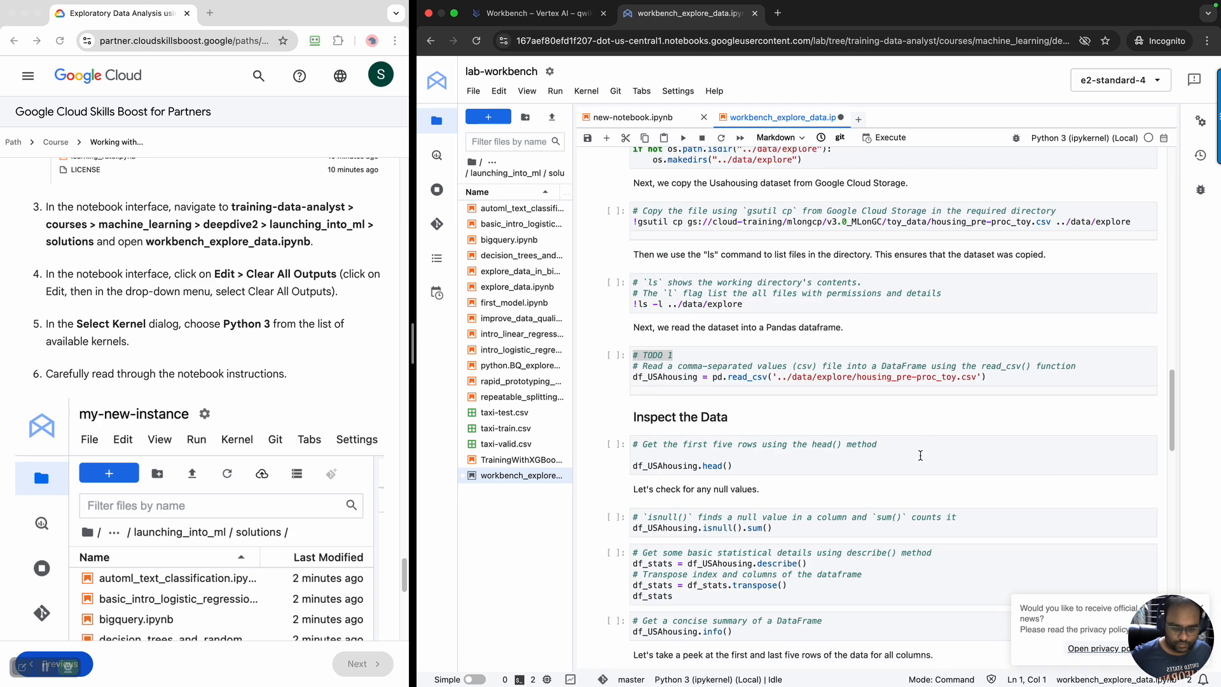
{"action": "scroll", "coordinate": [922, 456], "scroll_direction": "up", "scroll_amount": 10}
{"action": "scroll", "coordinate": [920, 456], "scroll_direction": "down", "scroll_amount": 3}
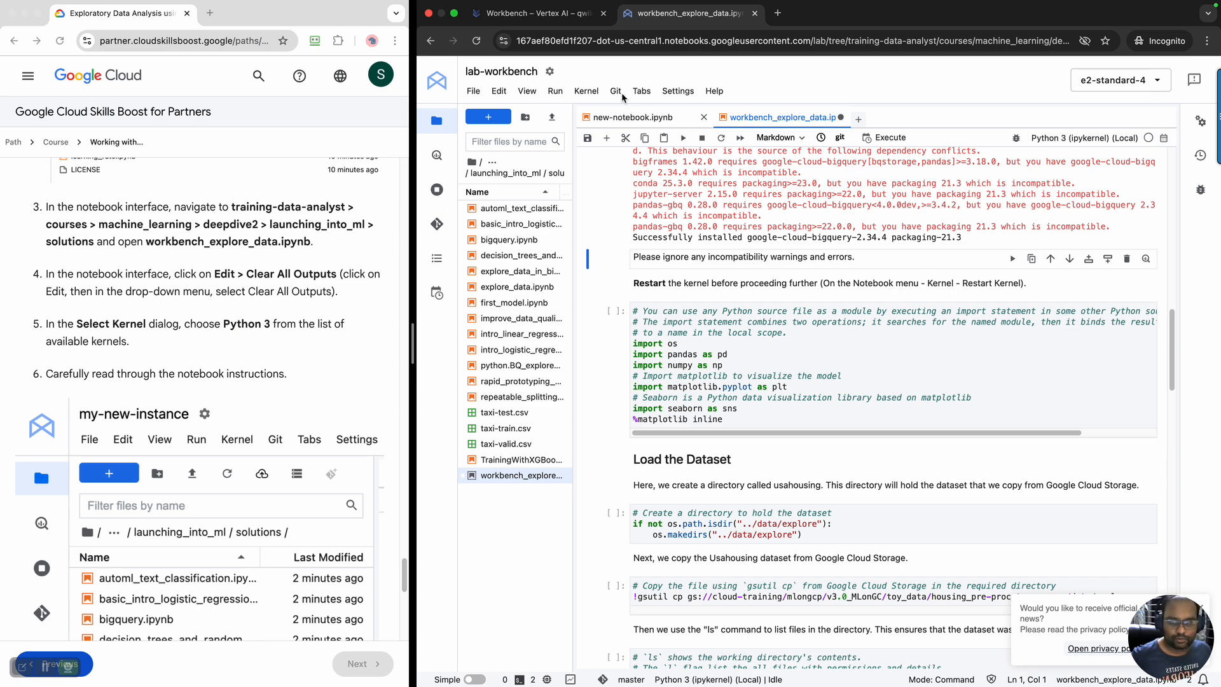
{"action": "left_click", "coordinate": [586, 91]}
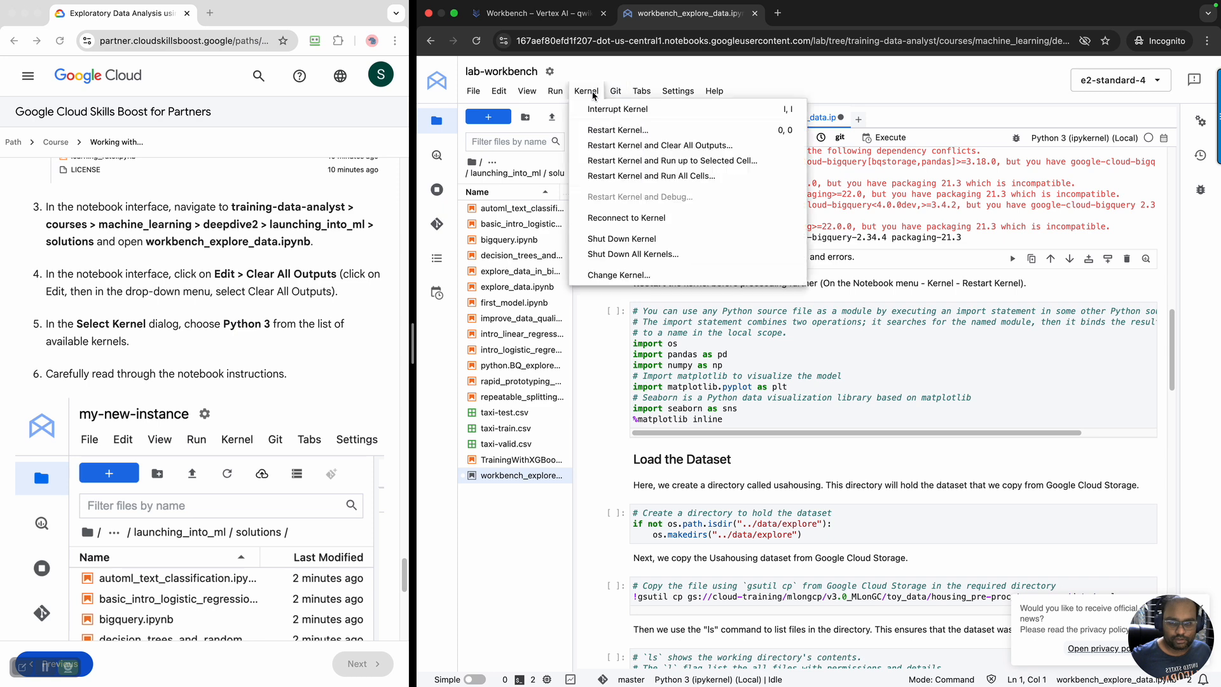
{"action": "left_click", "coordinate": [614, 130]}
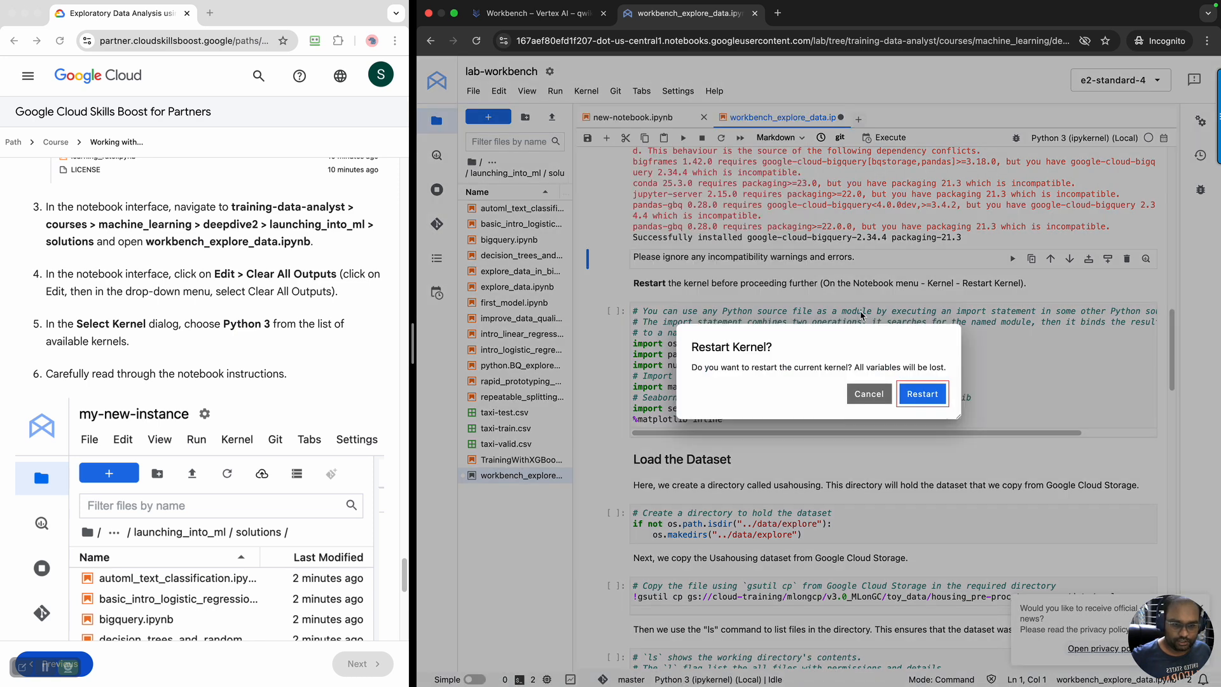
{"action": "left_click", "coordinate": [914, 387]}
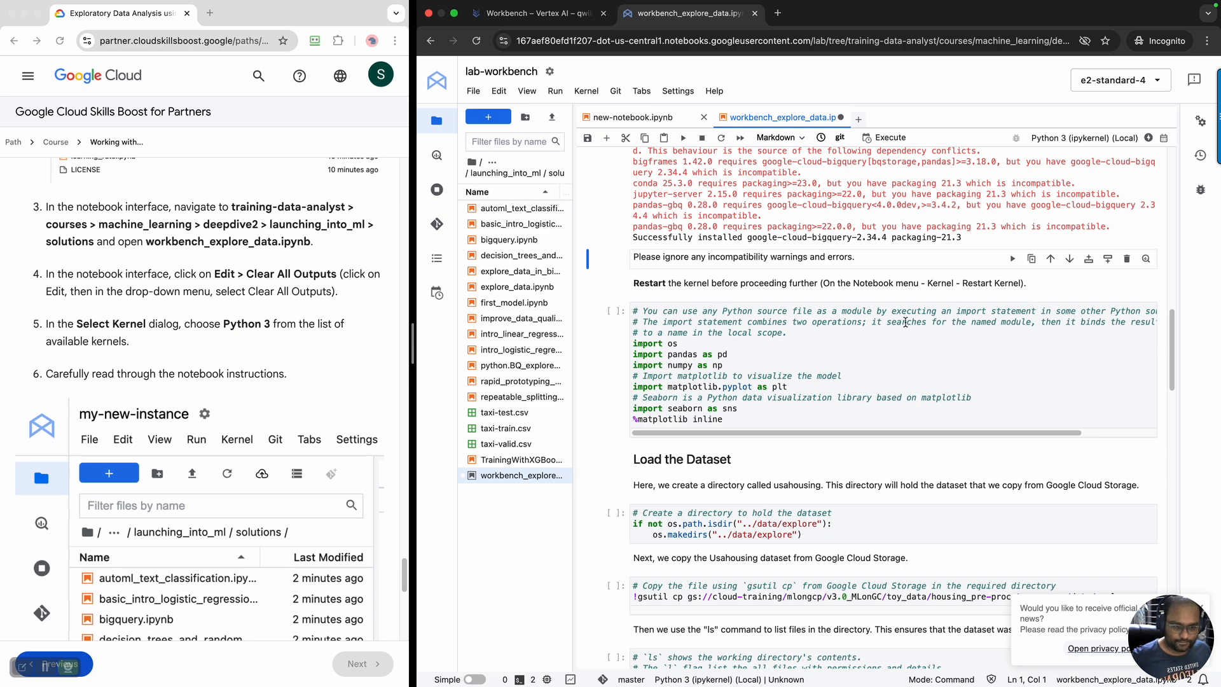
Run the library import cell and the cell that creates the ../data/explore directory
{"action": "left_click", "coordinate": [818, 361]}
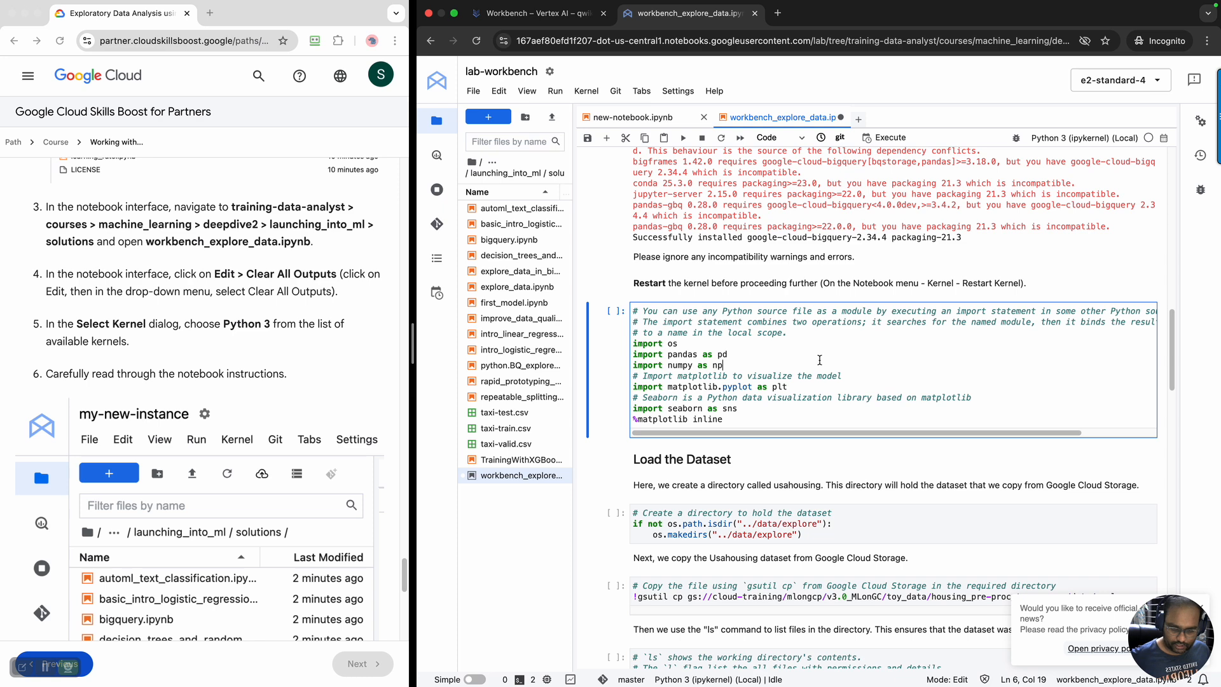
{"action": "key", "text": "shift+Return"}
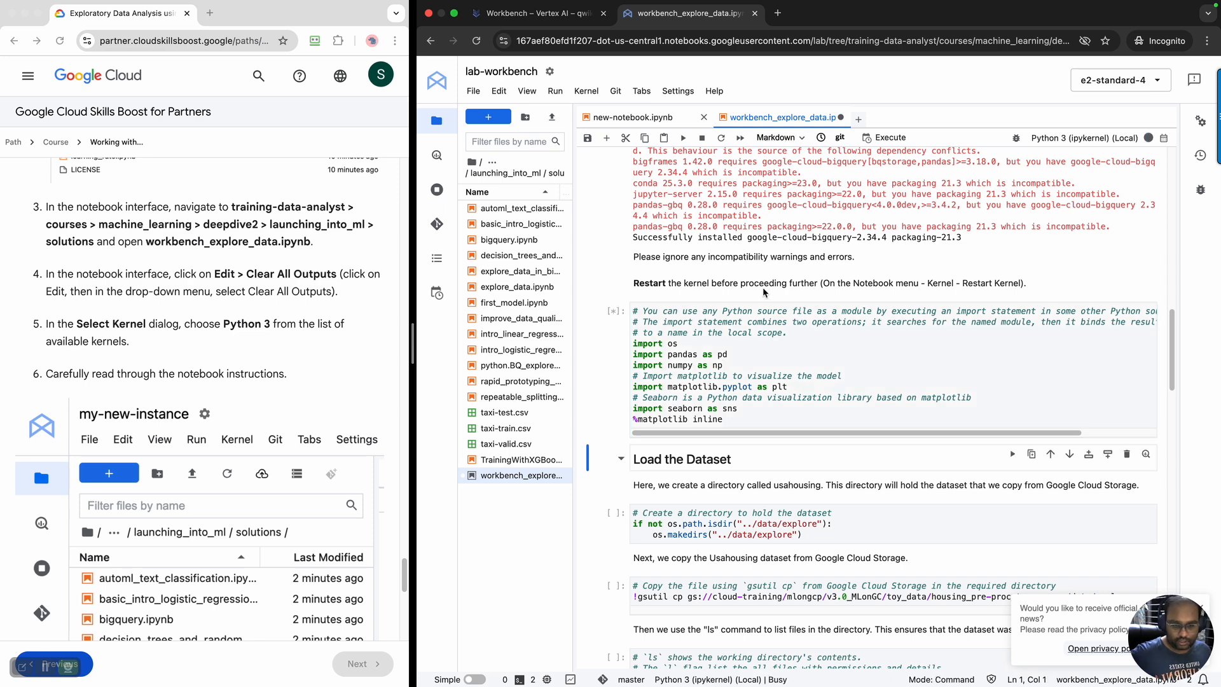
{"action": "scroll", "coordinate": [897, 335], "scroll_direction": "down", "scroll_amount": 3}
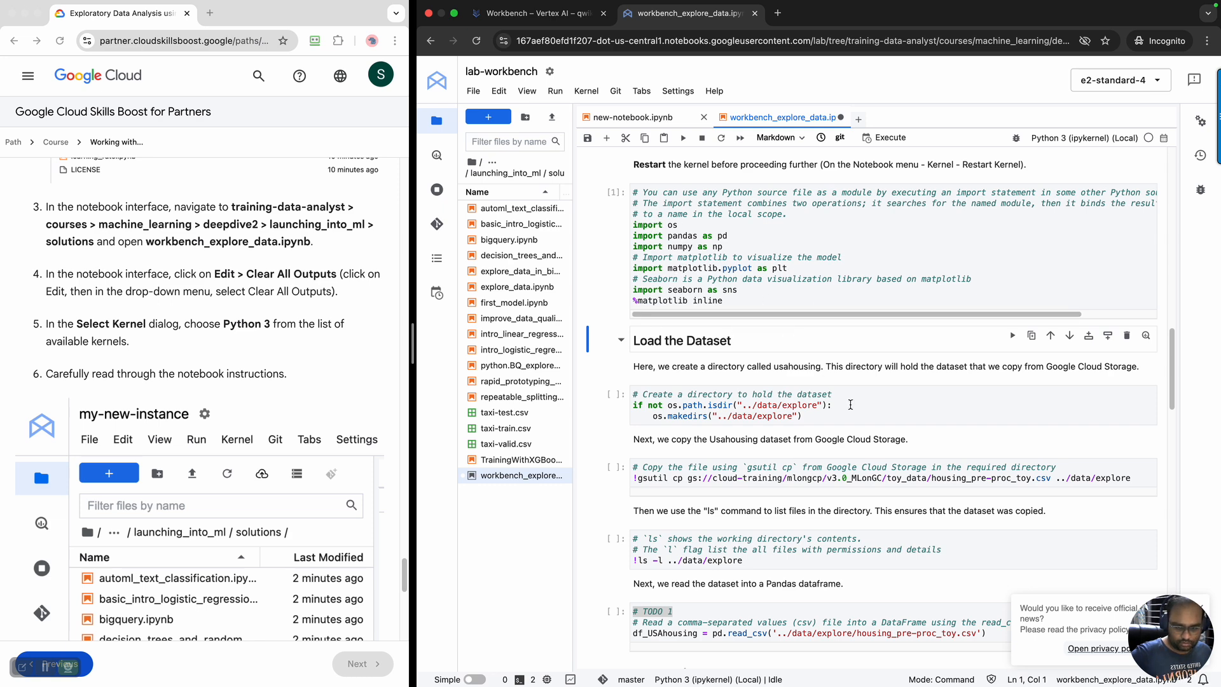
{"action": "scroll", "coordinate": [850, 404], "scroll_direction": "down", "scroll_amount": 1}
{"action": "left_click", "coordinate": [858, 357]}
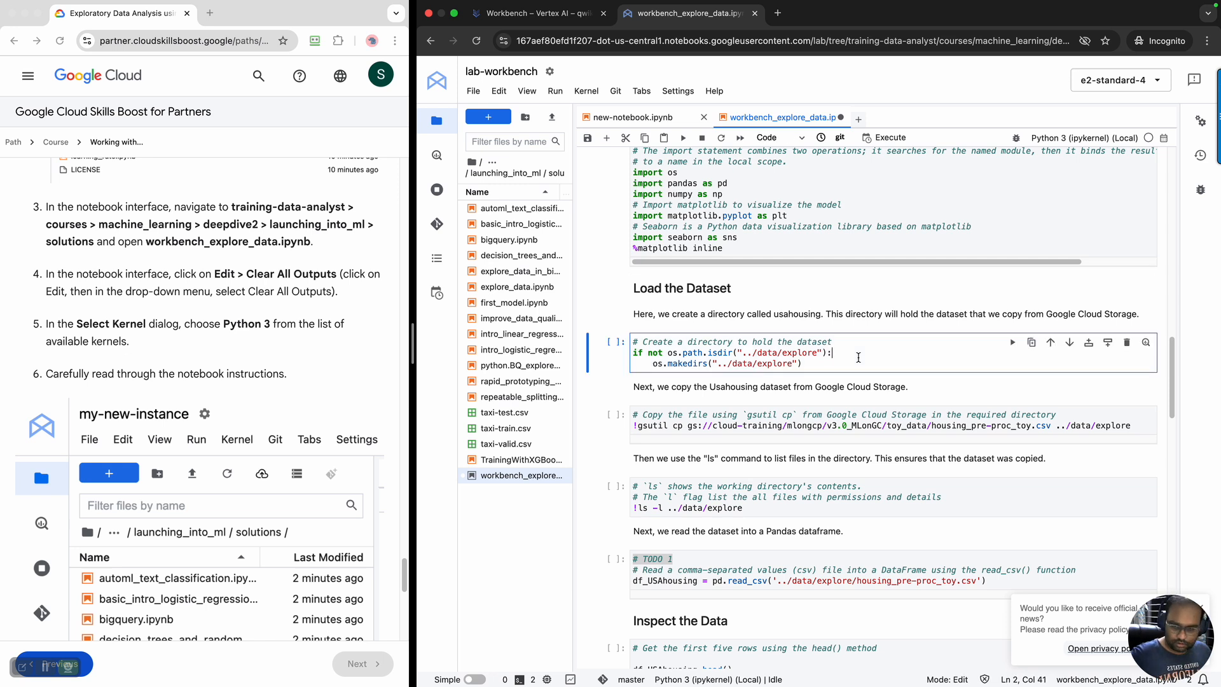
{"action": "key", "text": "shift+Return"}
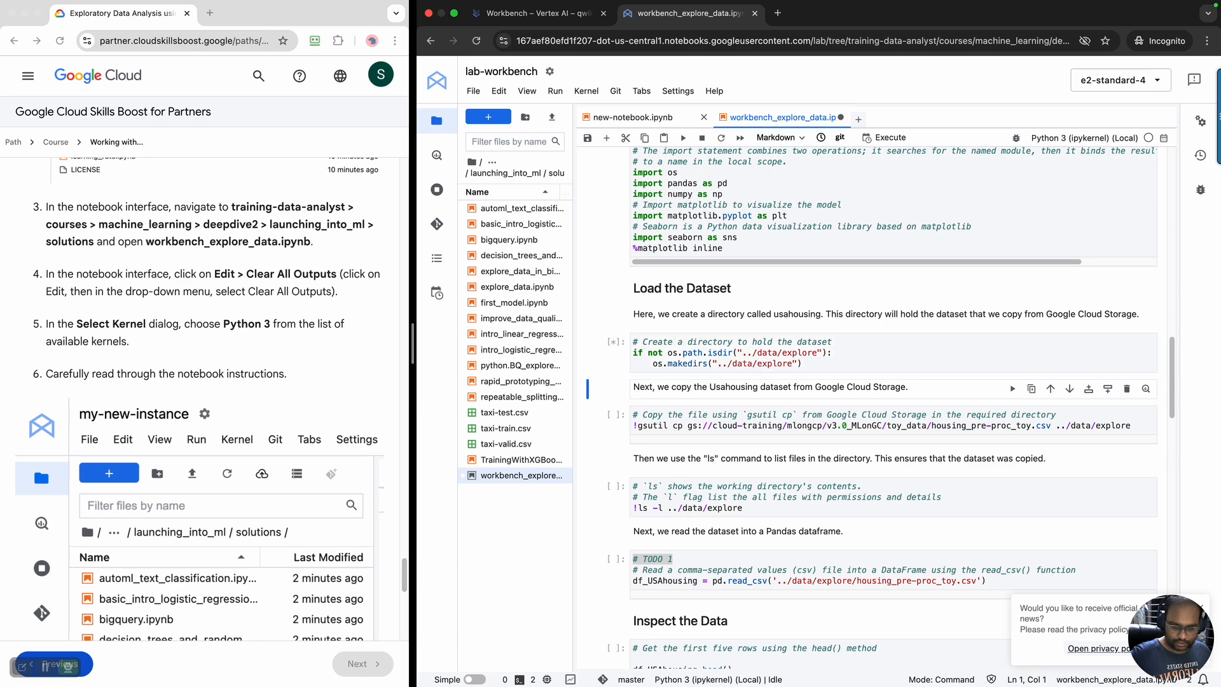
Widen the file browser and open the data > explore folder inside launching_into_ml
{"action": "left_click_drag", "start_coordinate": [577, 346], "coordinate": [667, 339]}
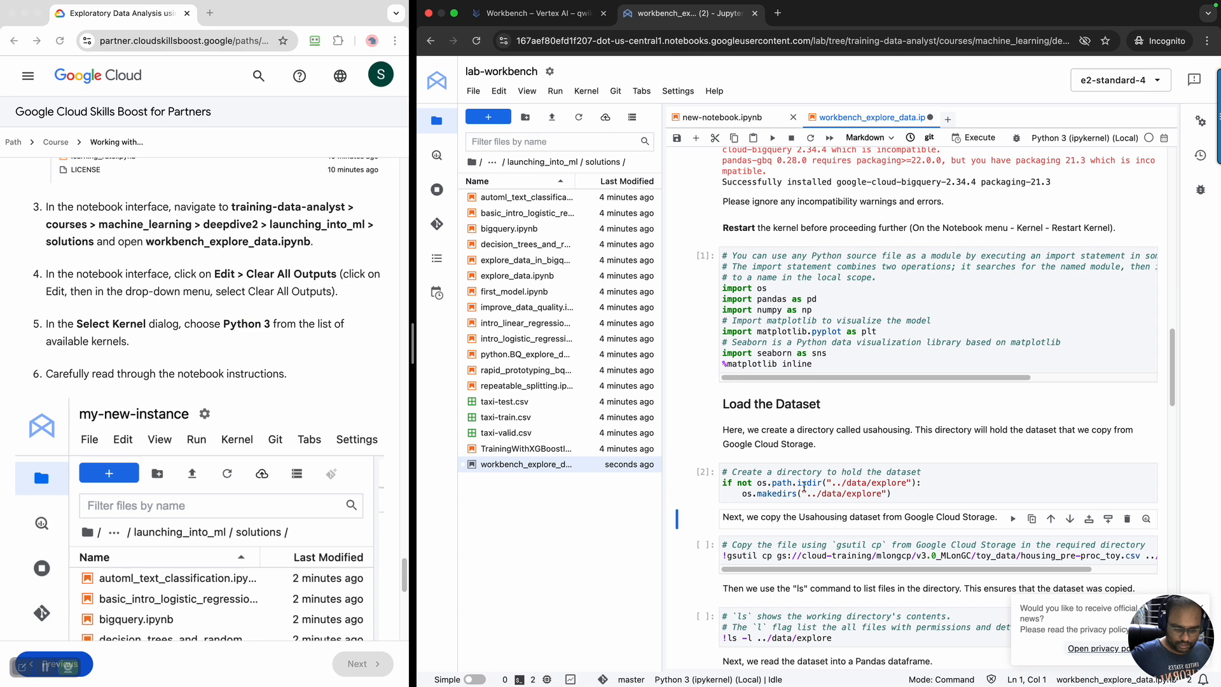
{"action": "left_click", "coordinate": [550, 164]}
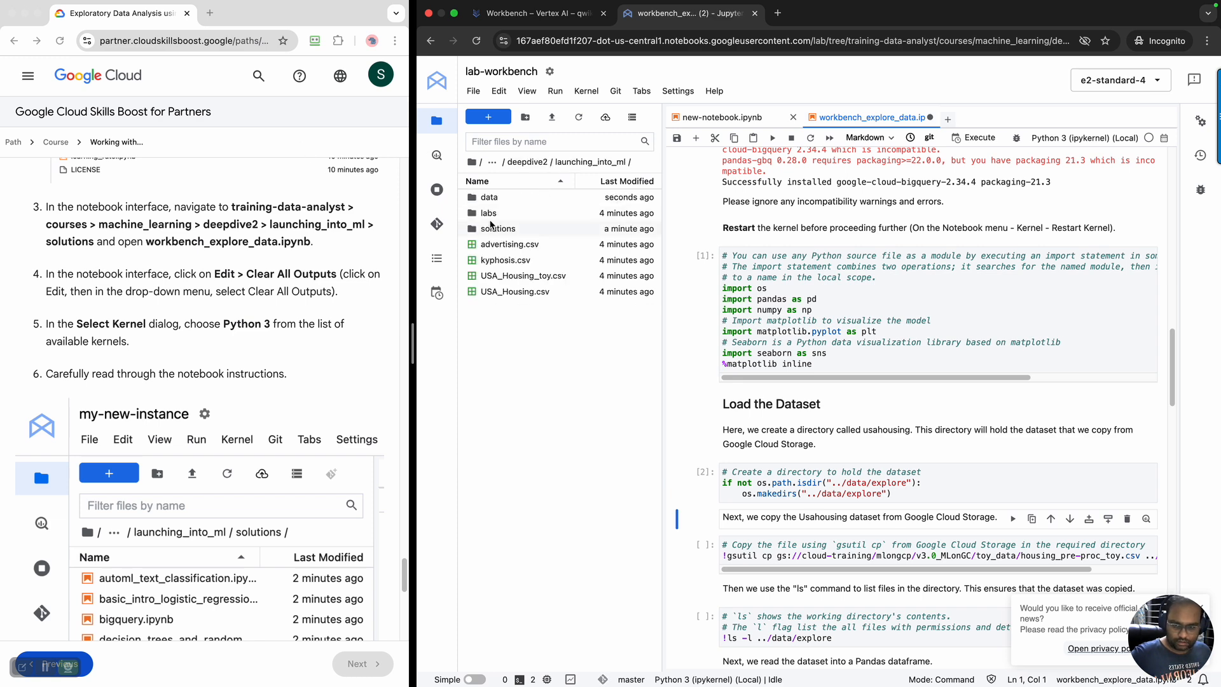
{"action": "left_click", "coordinate": [607, 202]}
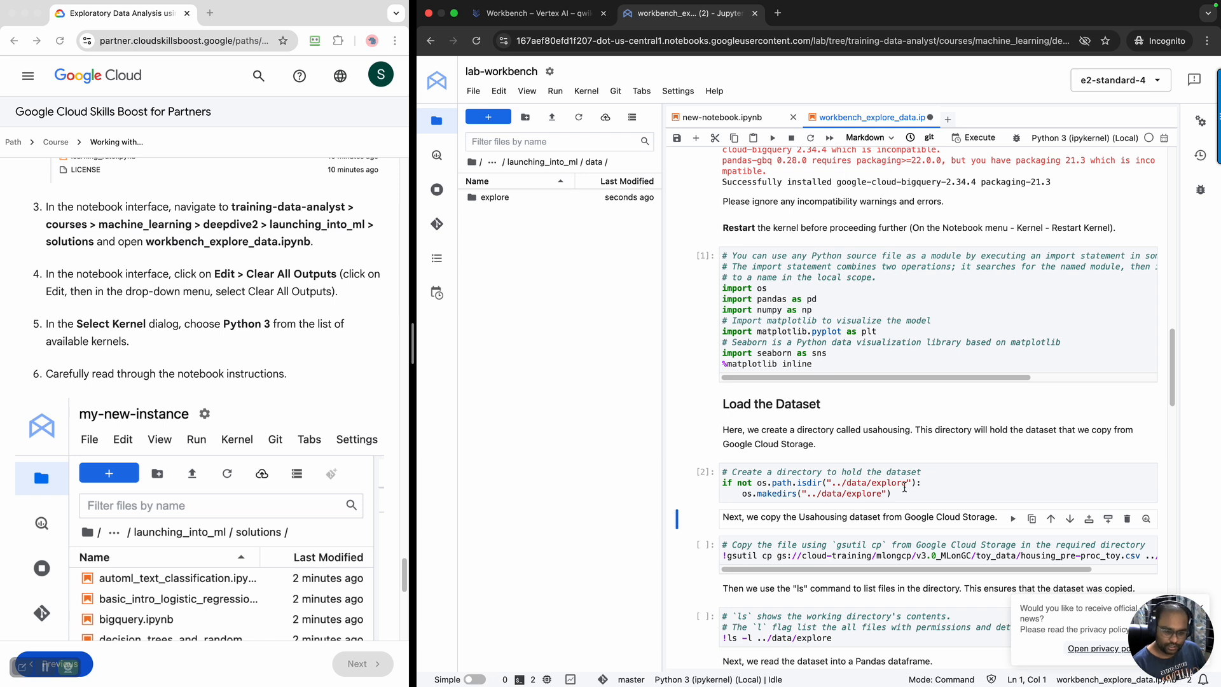
{"action": "double_click", "coordinate": [497, 200]}
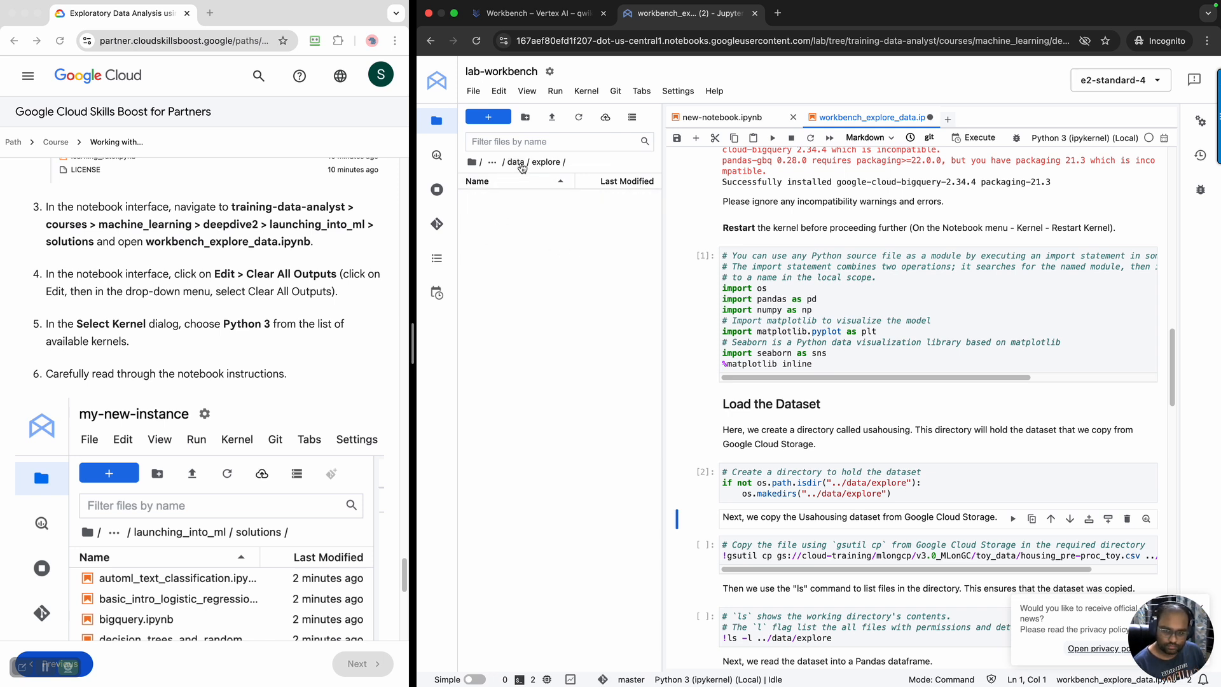
Review the gsutil cp command's source and destination paths, and run the cell to copy housing_pre-proc_toy.csv into ../data/explore
{"action": "scroll", "coordinate": [885, 495], "scroll_direction": "down", "scroll_amount": 2}
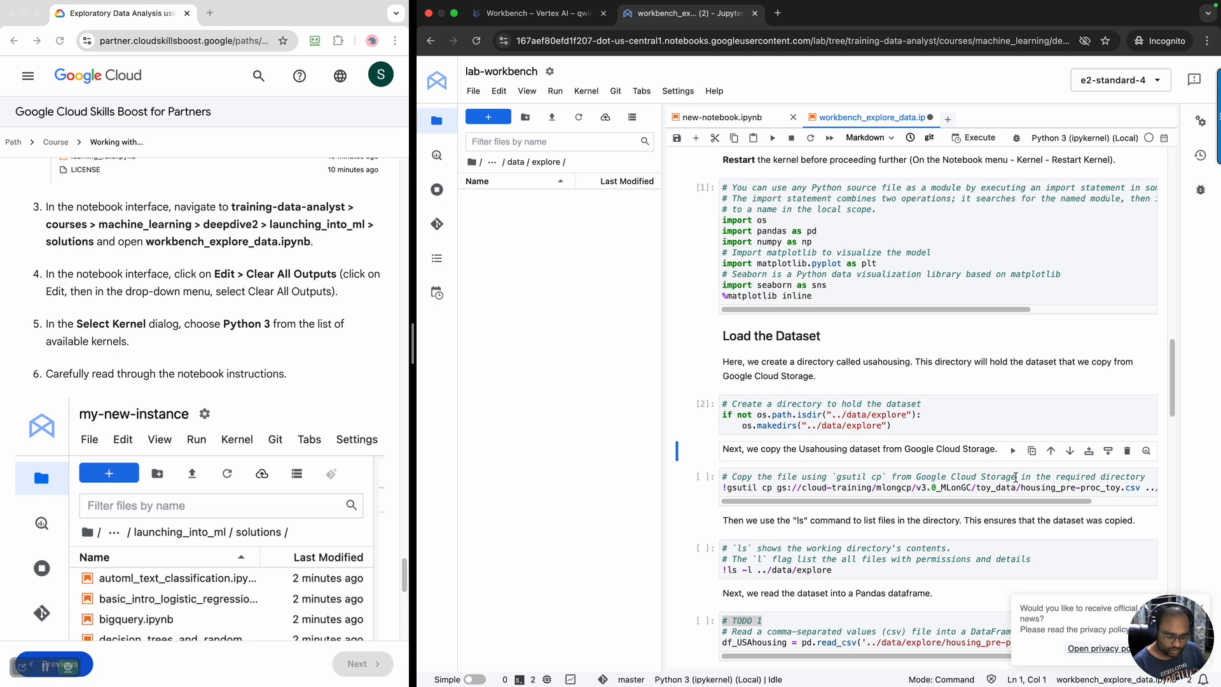
{"action": "left_click_drag", "start_coordinate": [998, 503], "coordinate": [1054, 505]}
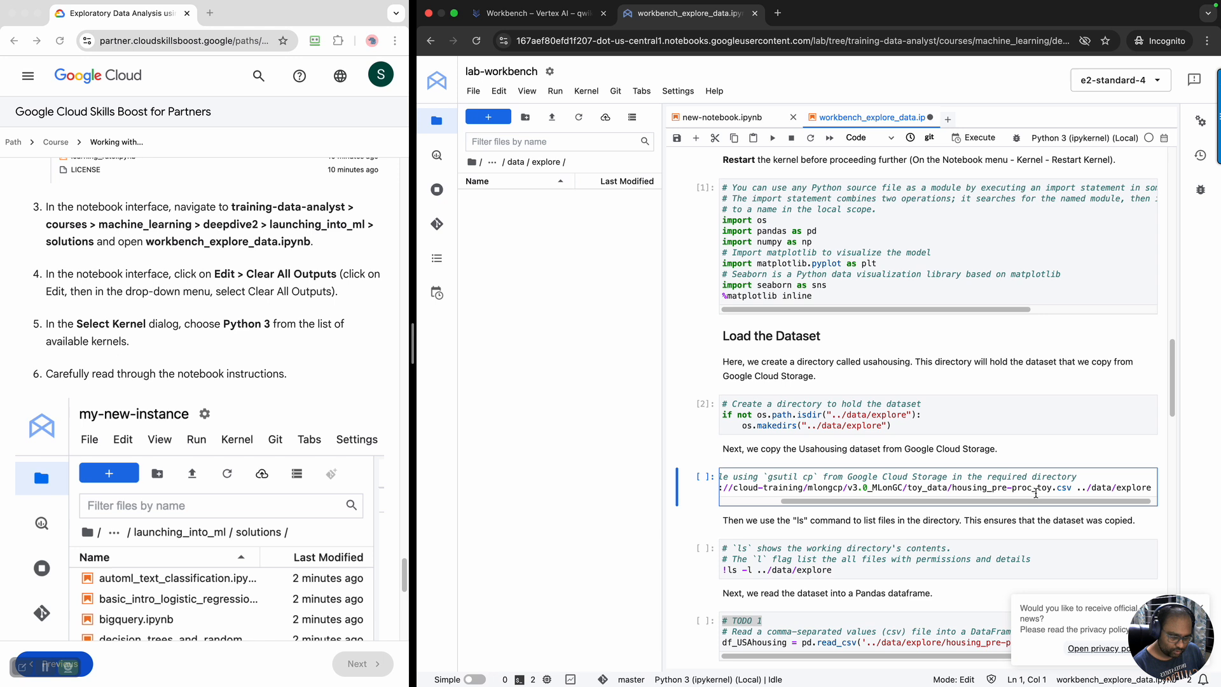
{"action": "left_click_drag", "start_coordinate": [1040, 503], "coordinate": [1085, 502]}
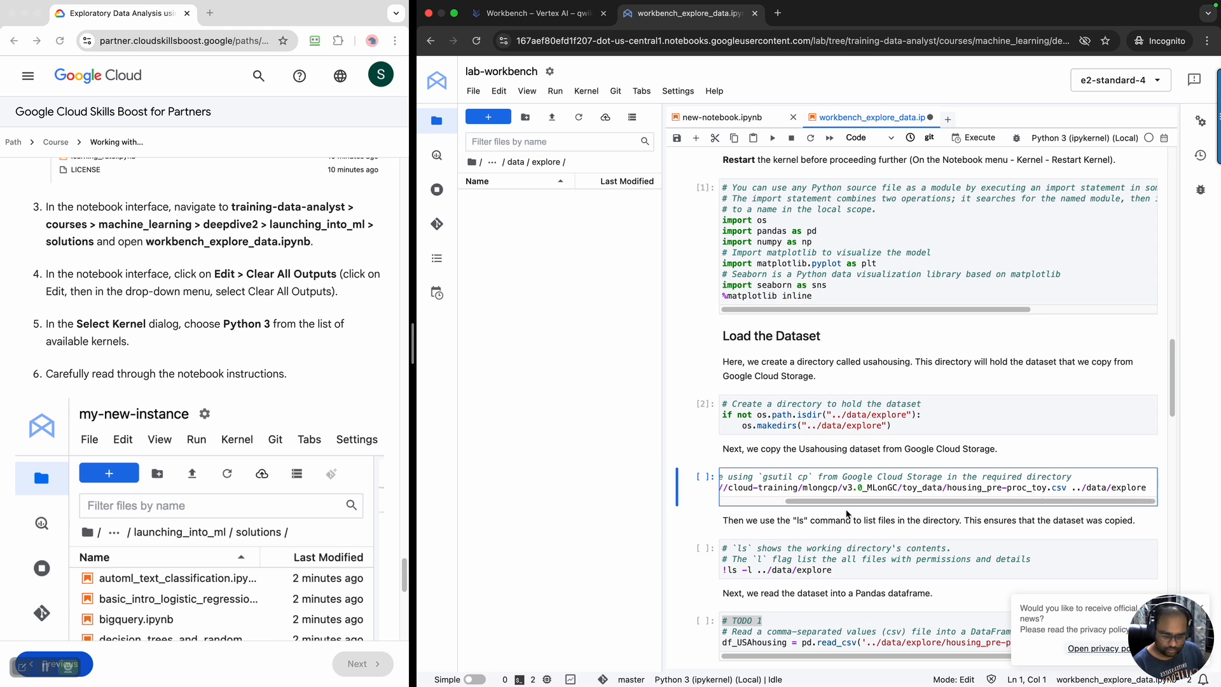
{"action": "left_click_drag", "start_coordinate": [846, 508], "coordinate": [735, 507]}
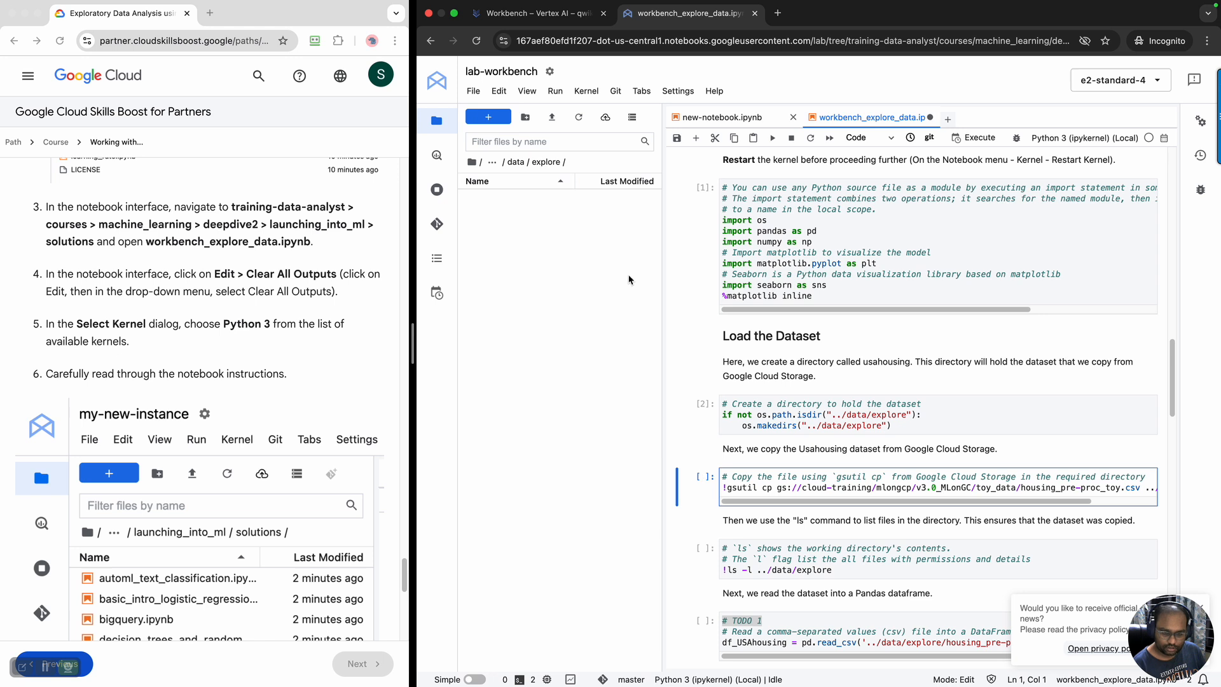
{"action": "left_click", "coordinate": [796, 482]}
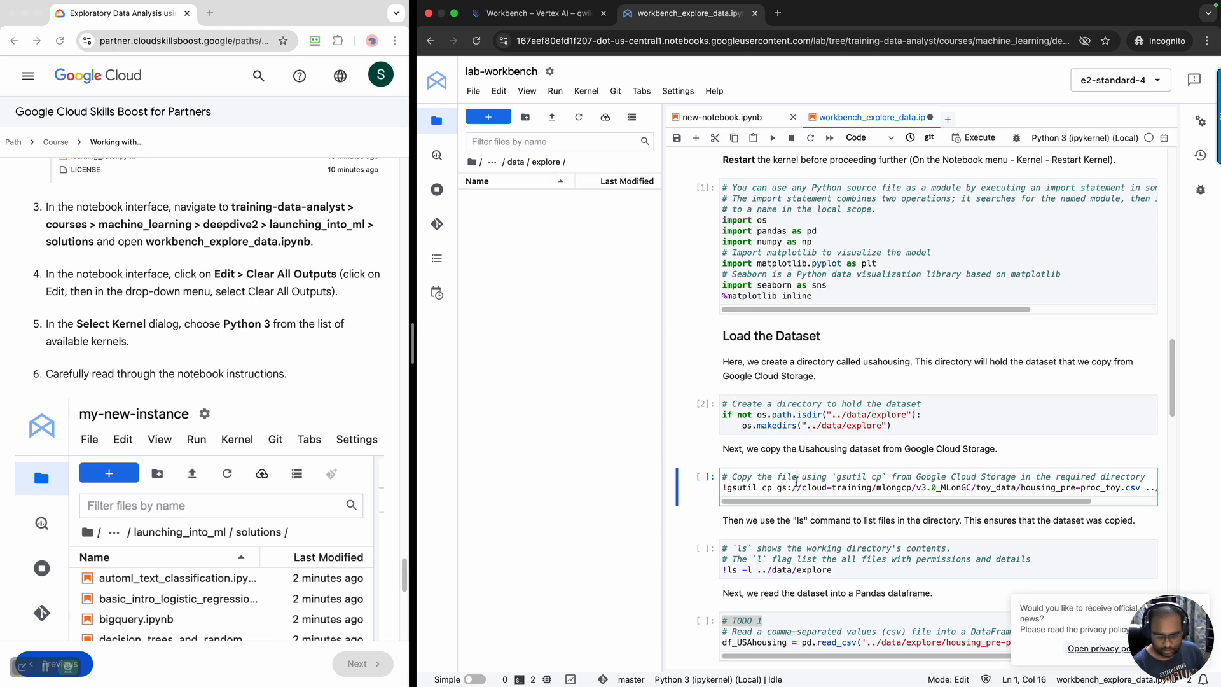
{"action": "key", "text": "shift+Return"}
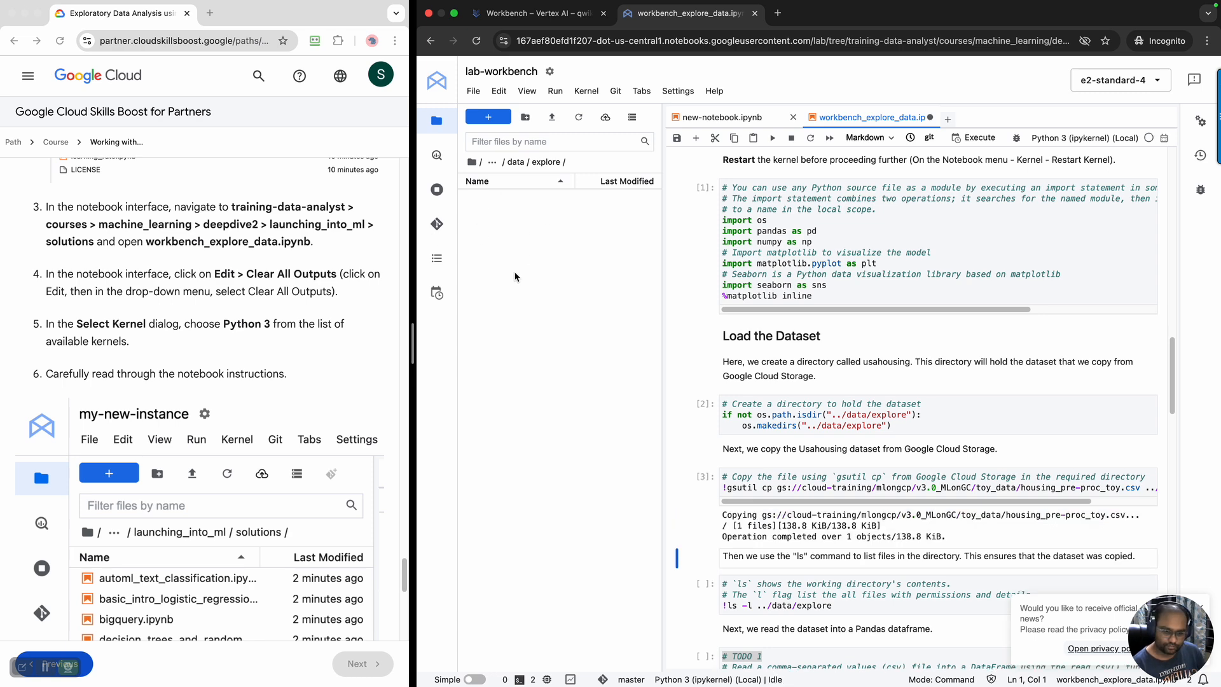
Run the ls -l ../data/explore cell and check its output for the copied CSV file
{"action": "scroll", "coordinate": [789, 391], "scroll_direction": "down", "scroll_amount": 3}
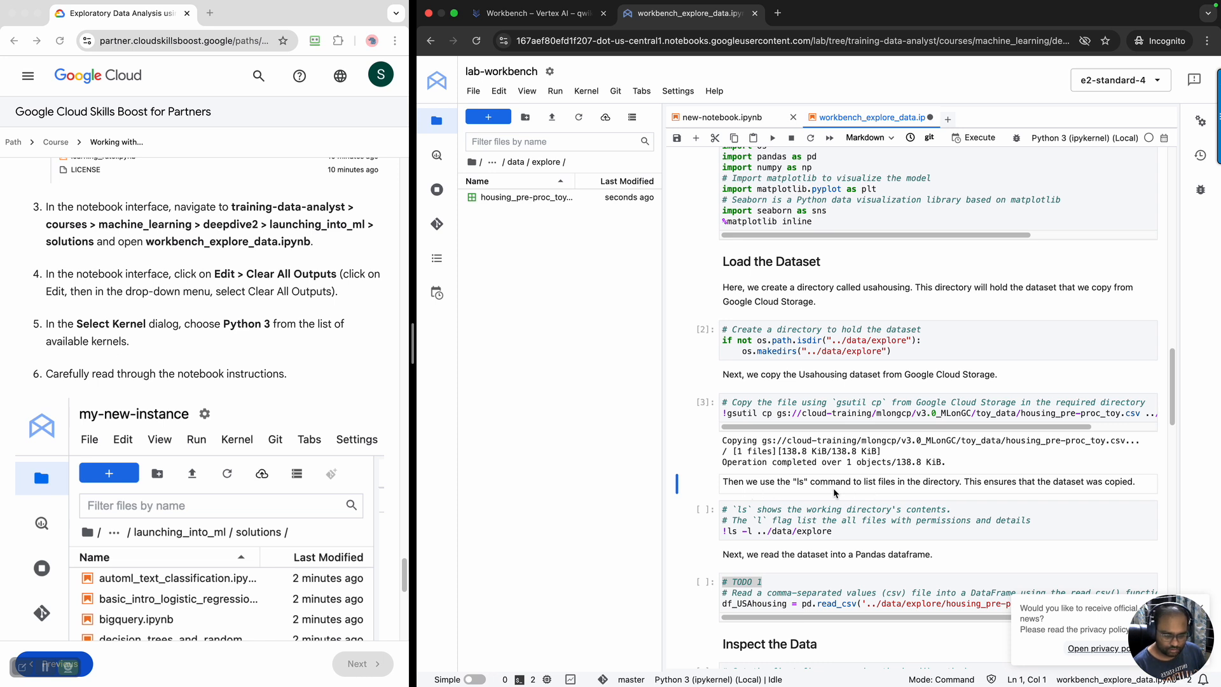
{"action": "scroll", "coordinate": [835, 493], "scroll_direction": "down", "scroll_amount": 1}
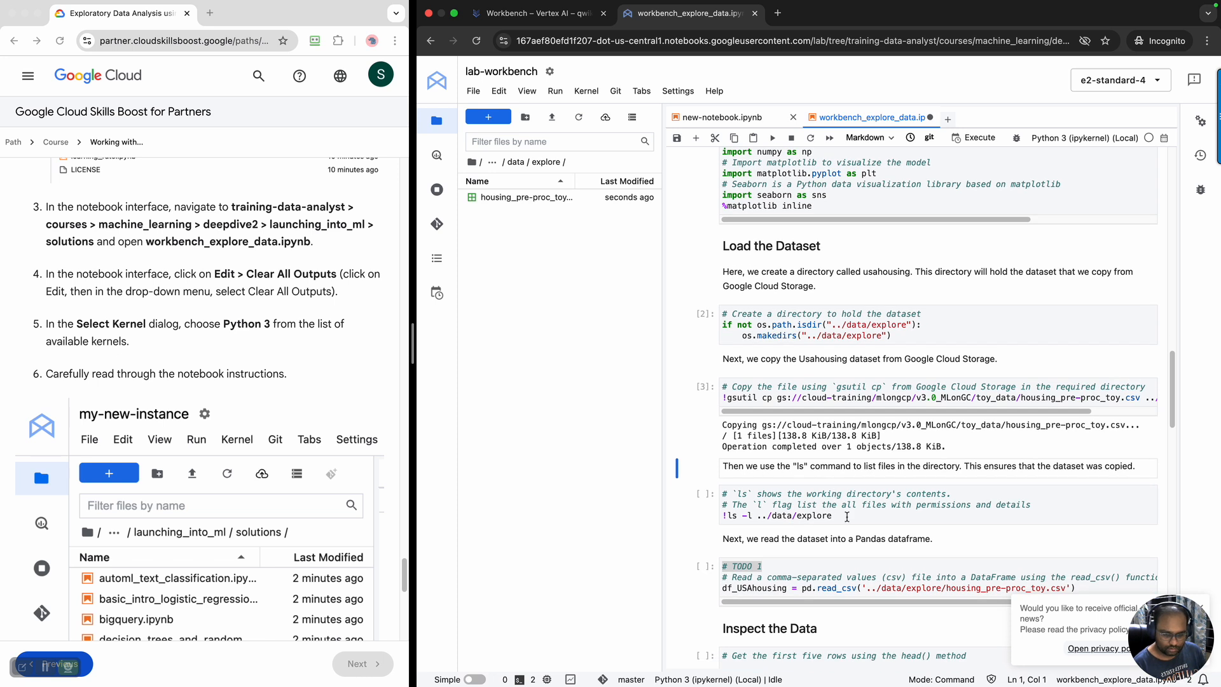
{"action": "left_click", "coordinate": [847, 517]}
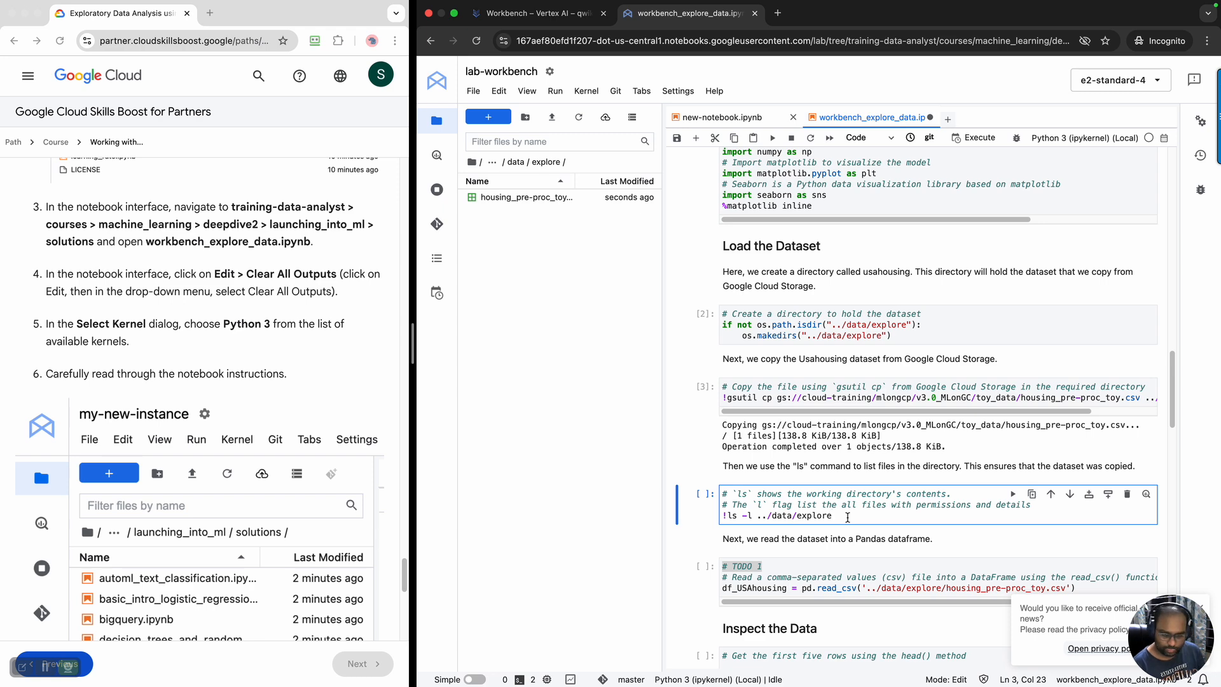
{"action": "key", "text": "shift+Return"}
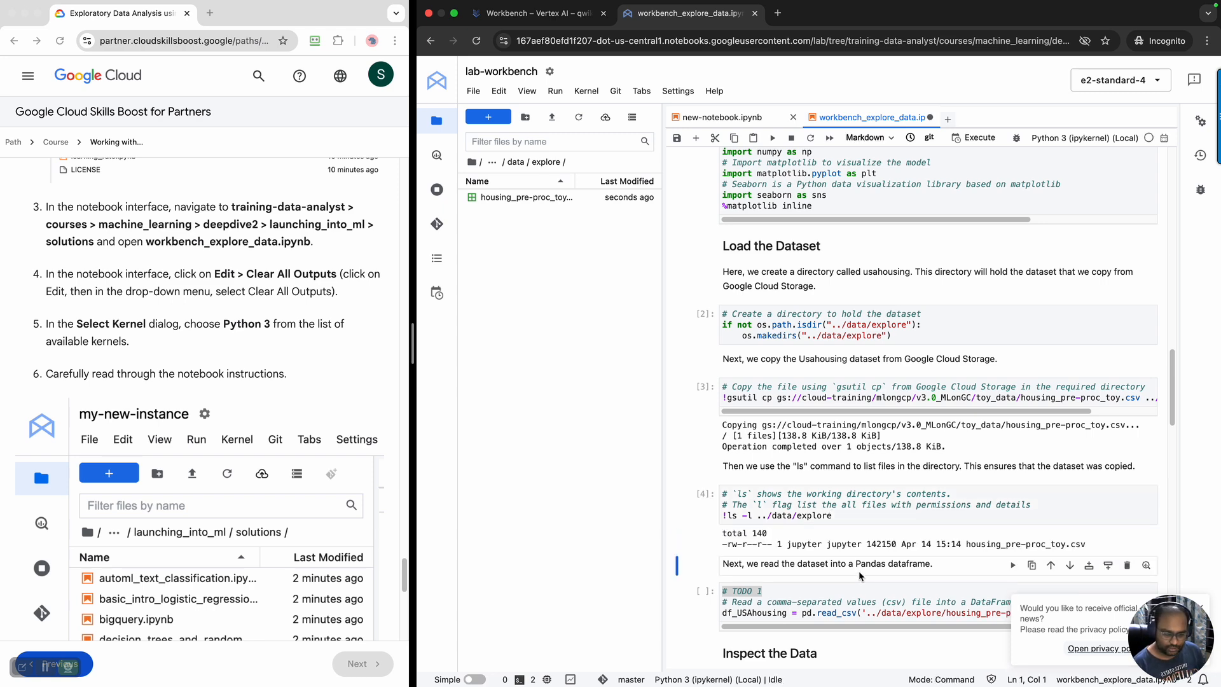
{"action": "scroll", "coordinate": [863, 578], "scroll_direction": "down", "scroll_amount": 3}
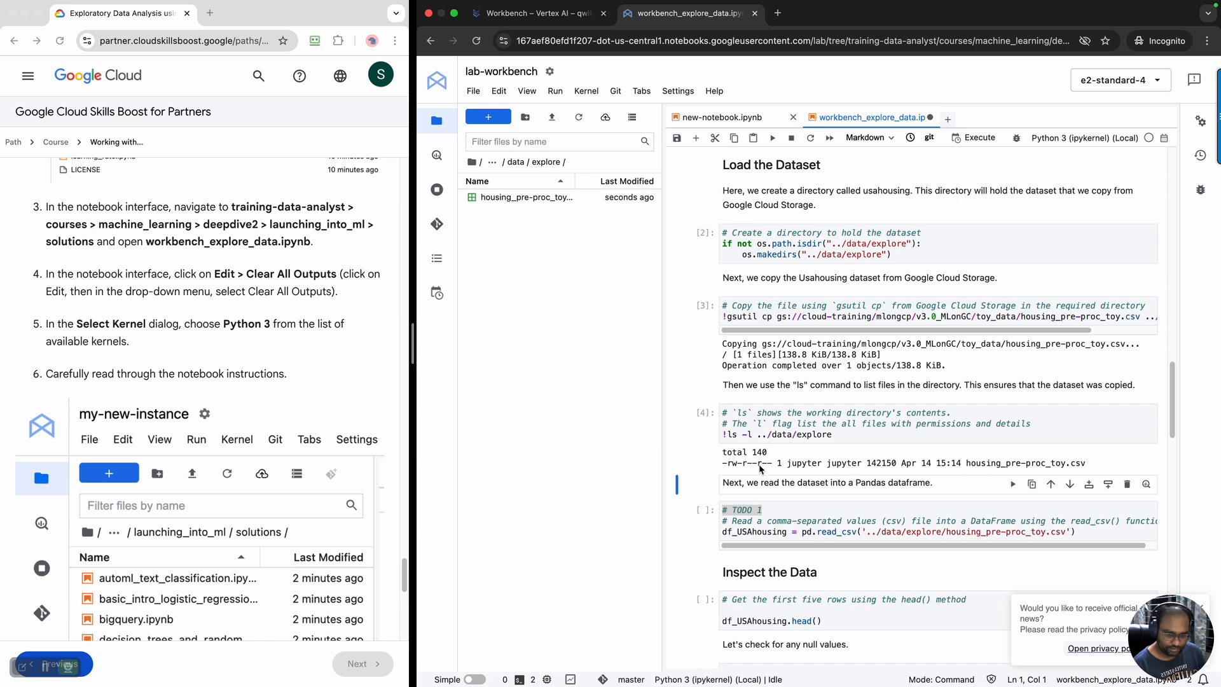
{"action": "left_click_drag", "start_coordinate": [971, 468], "coordinate": [1110, 470]}
Select the TODO 1 cell and open housing_pre-proc_toy.csv from the explore folder with the CSVTable viewer
{"action": "scroll", "coordinate": [993, 509], "scroll_direction": "down", "scroll_amount": 1}
{"action": "scroll", "coordinate": [993, 509], "scroll_direction": "down", "scroll_amount": 1}
{"action": "left_click", "coordinate": [812, 434]}
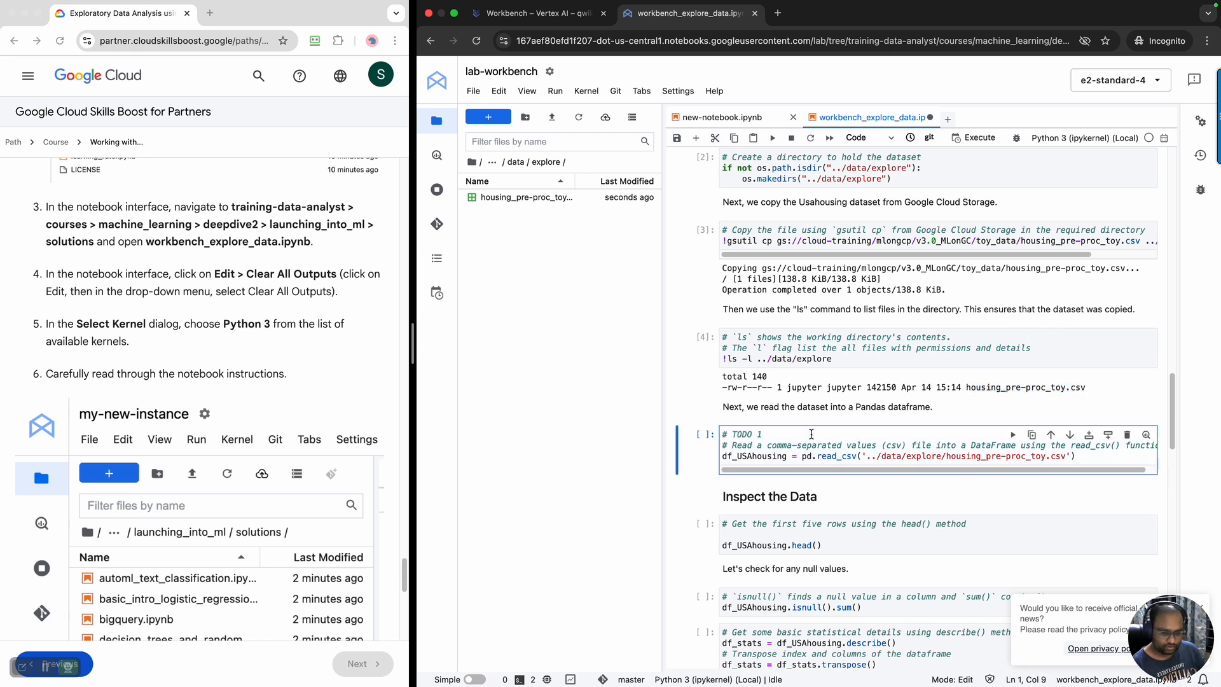
{"action": "left_click", "coordinate": [541, 203]}
{"action": "right_click", "coordinate": [541, 202]}
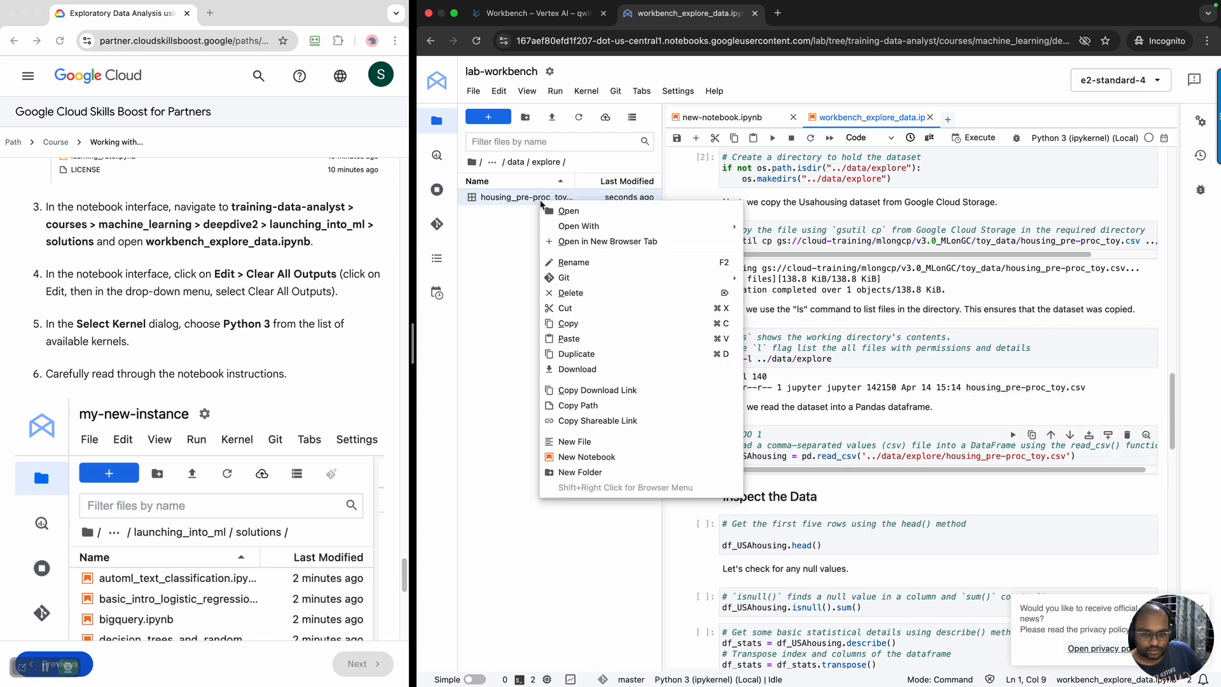
{"action": "mouse_move", "coordinate": [606, 226]}
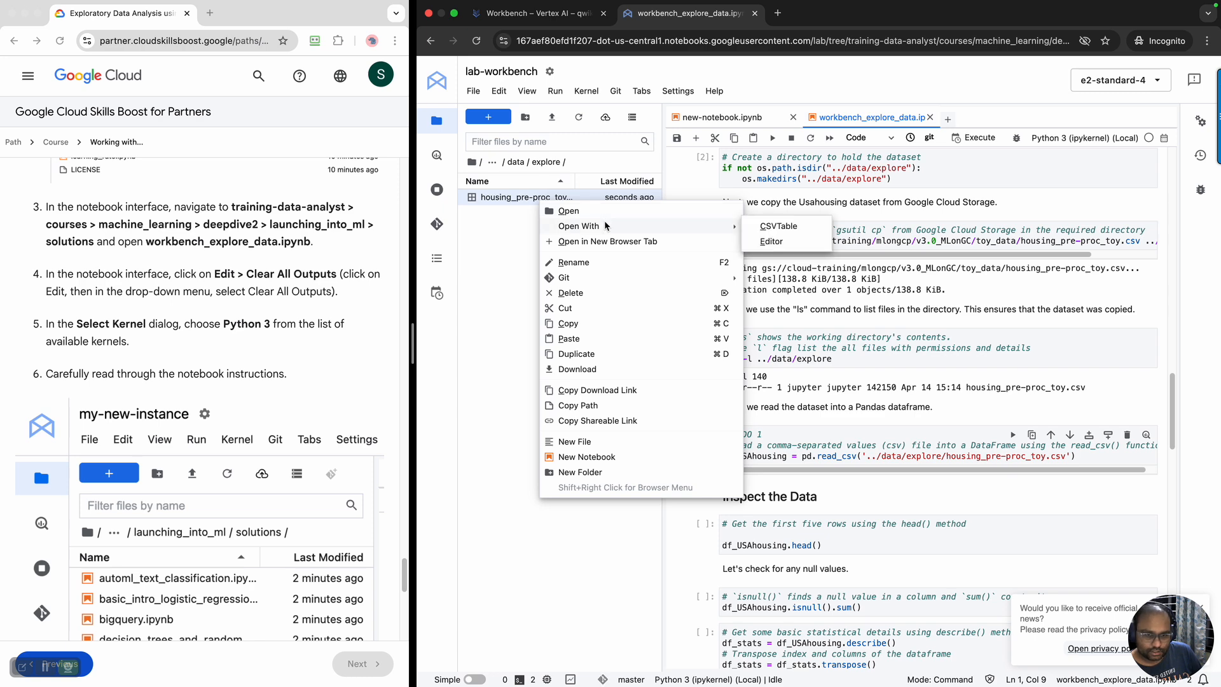
{"action": "left_click", "coordinate": [780, 226]}
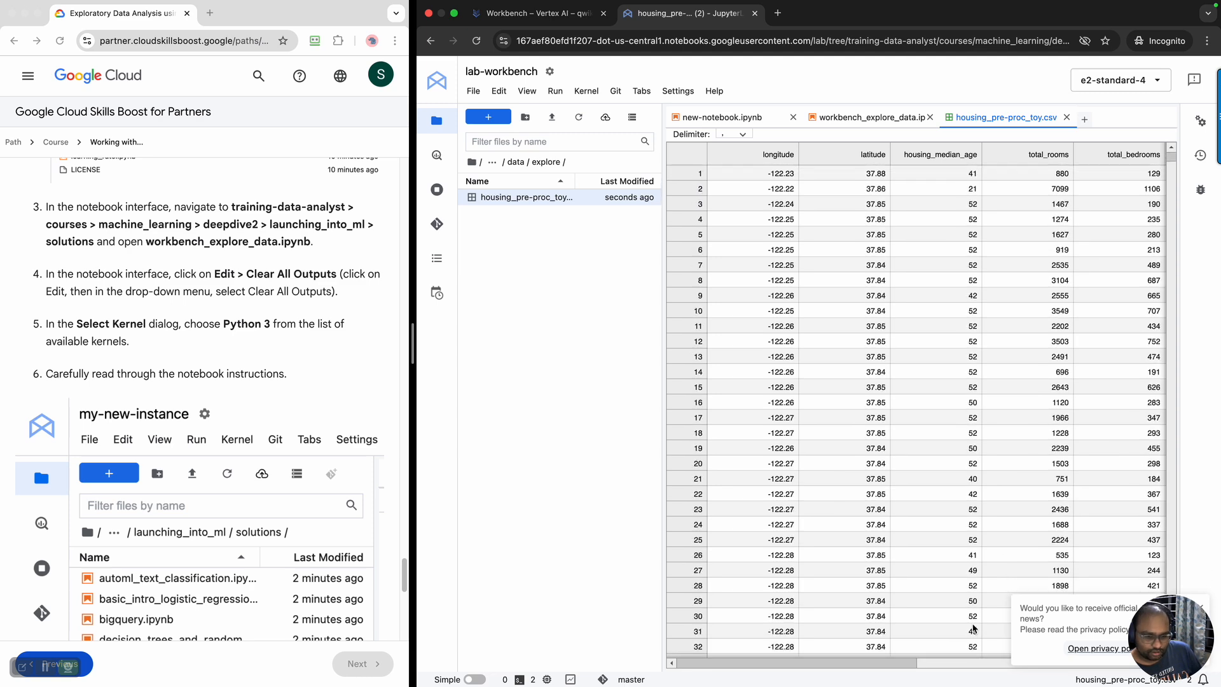
Return to workbench_explore_data.ipynb and run the TODO 1 read_csv cell and the df_USAhousing.head() cell
{"action": "mouse_move", "coordinate": [911, 664]}
{"action": "left_mouse_down"}
{"action": "mouse_move", "coordinate": [1131, 647]}
{"action": "mouse_move", "coordinate": [909, 658]}
{"action": "left_mouse_up"}
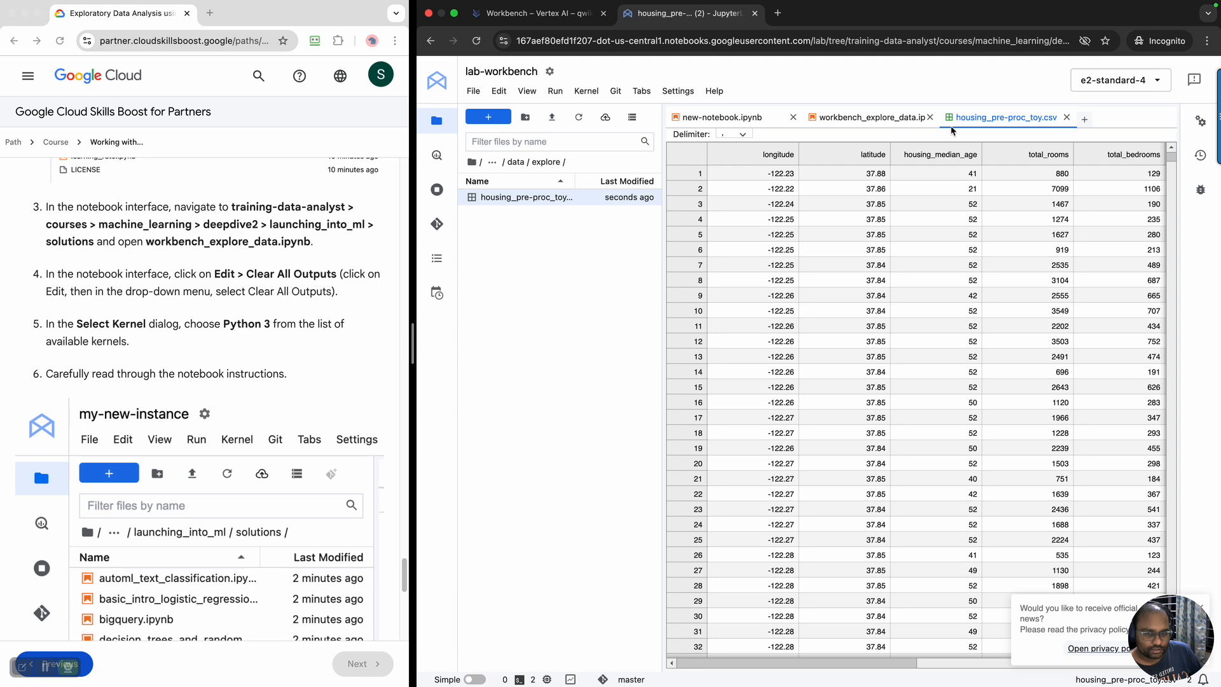
{"action": "left_click", "coordinate": [869, 121]}
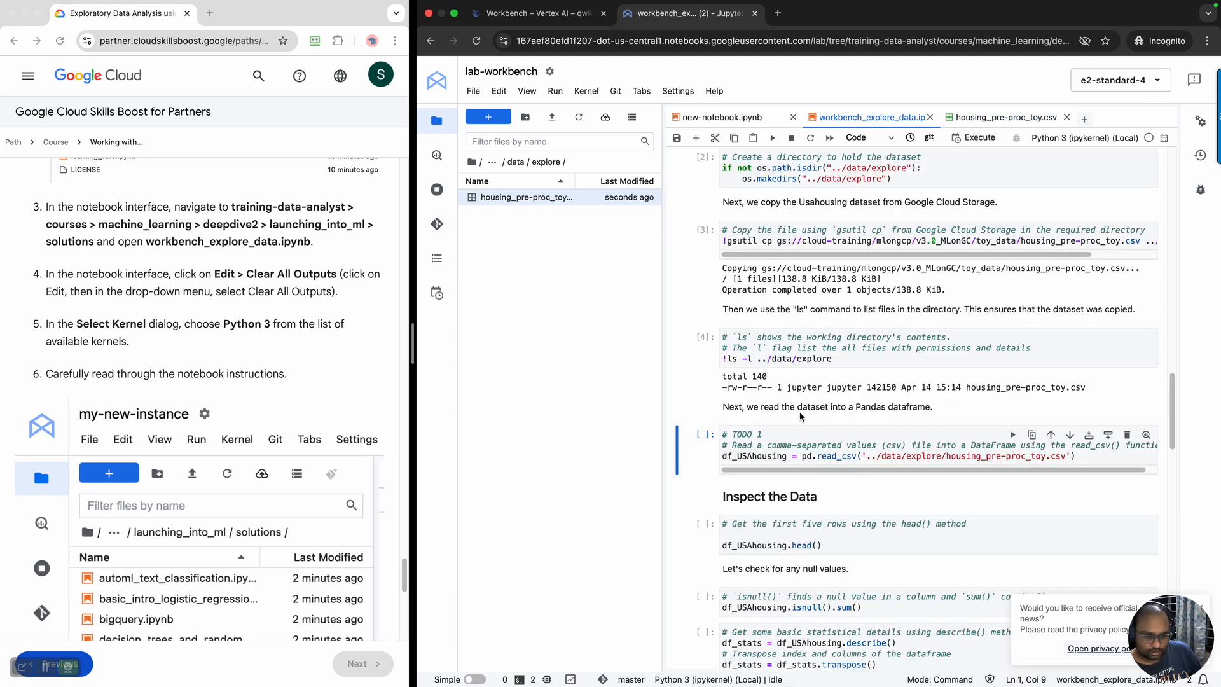
{"action": "left_click", "coordinate": [776, 434]}
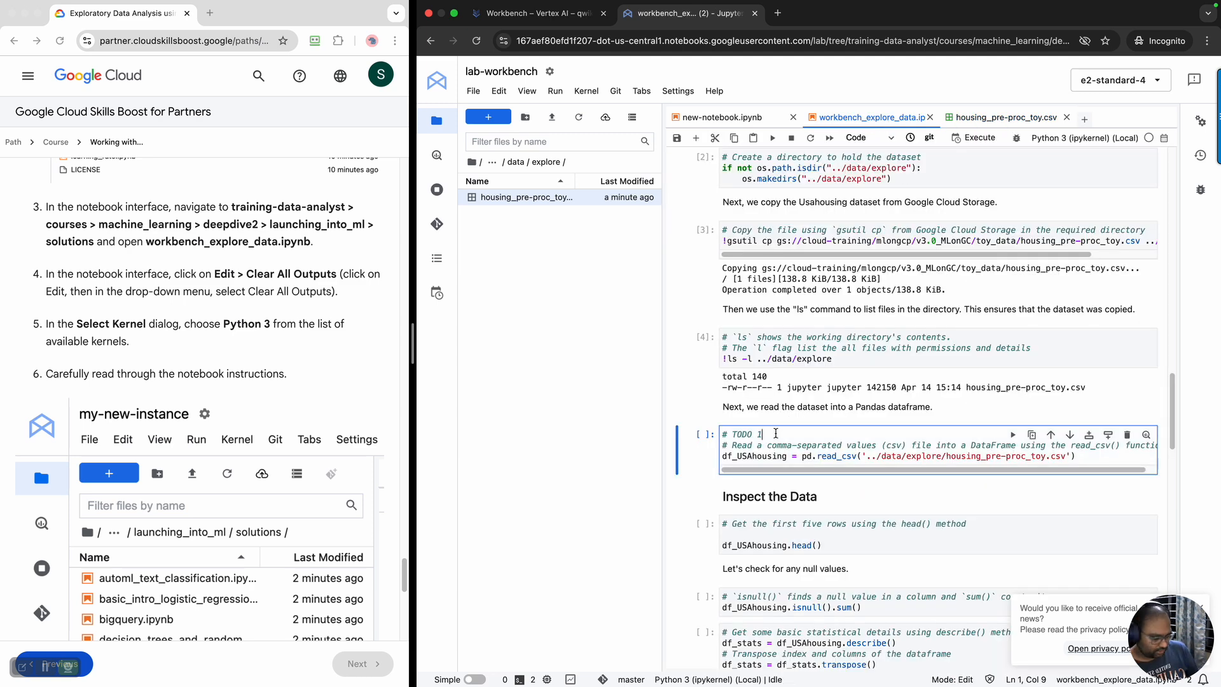
{"action": "key", "text": "shift+Return"}
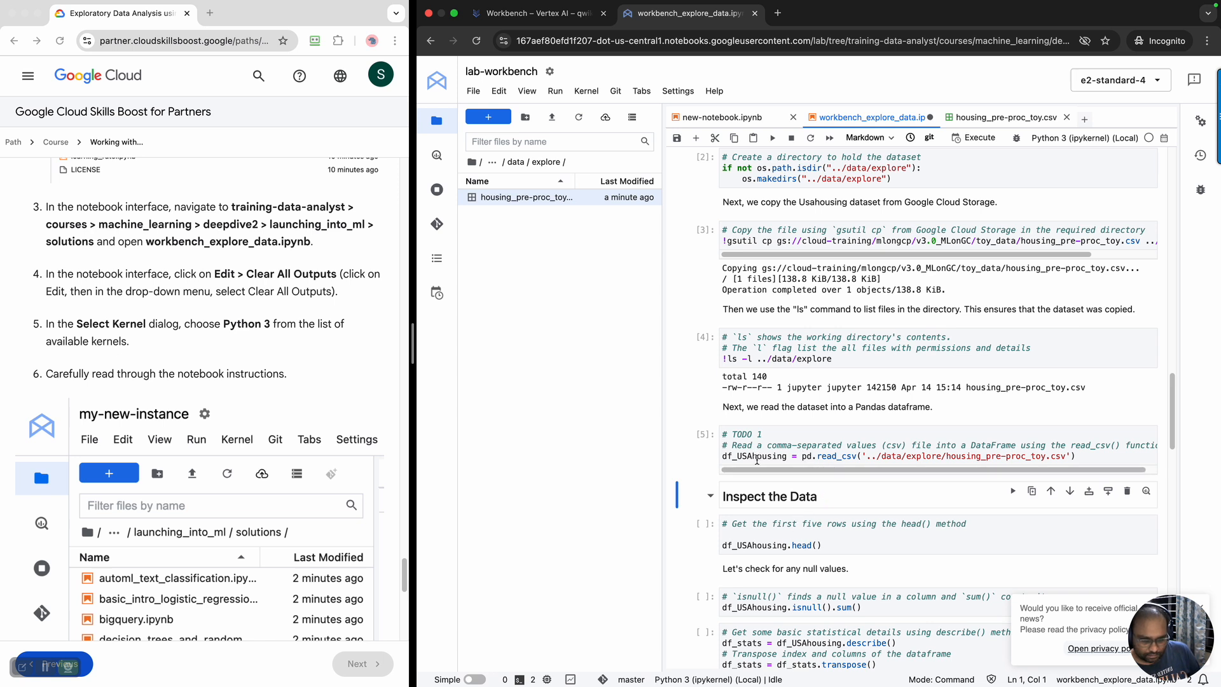
{"action": "left_click", "coordinate": [865, 553]}
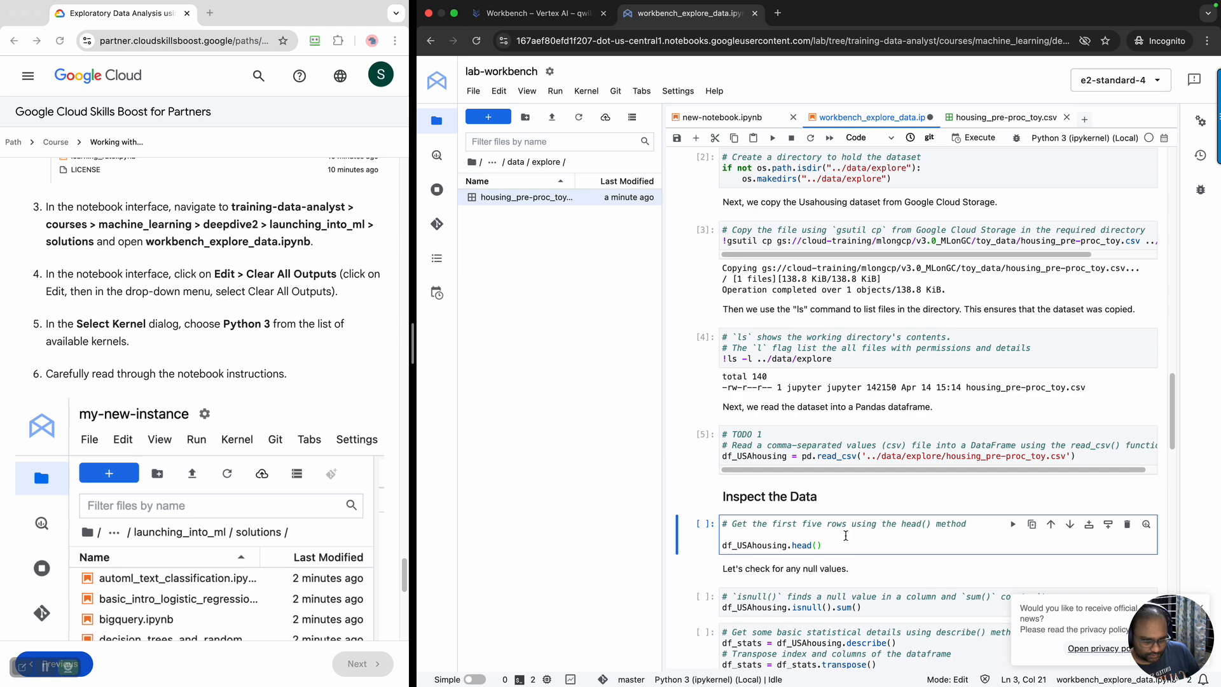
{"action": "key", "text": "shift+Return"}
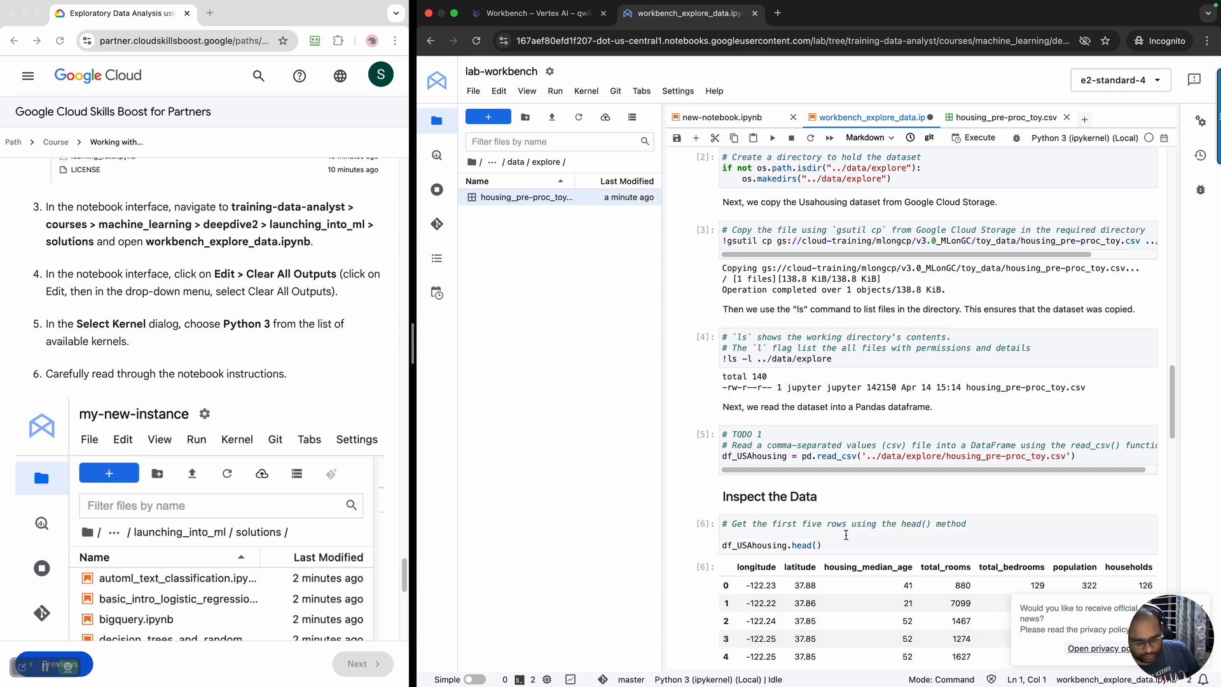
Compare the head() output with the first rows of housing_pre-proc_toy.csv and close the CSV file
{"action": "left_click", "coordinate": [1016, 119]}
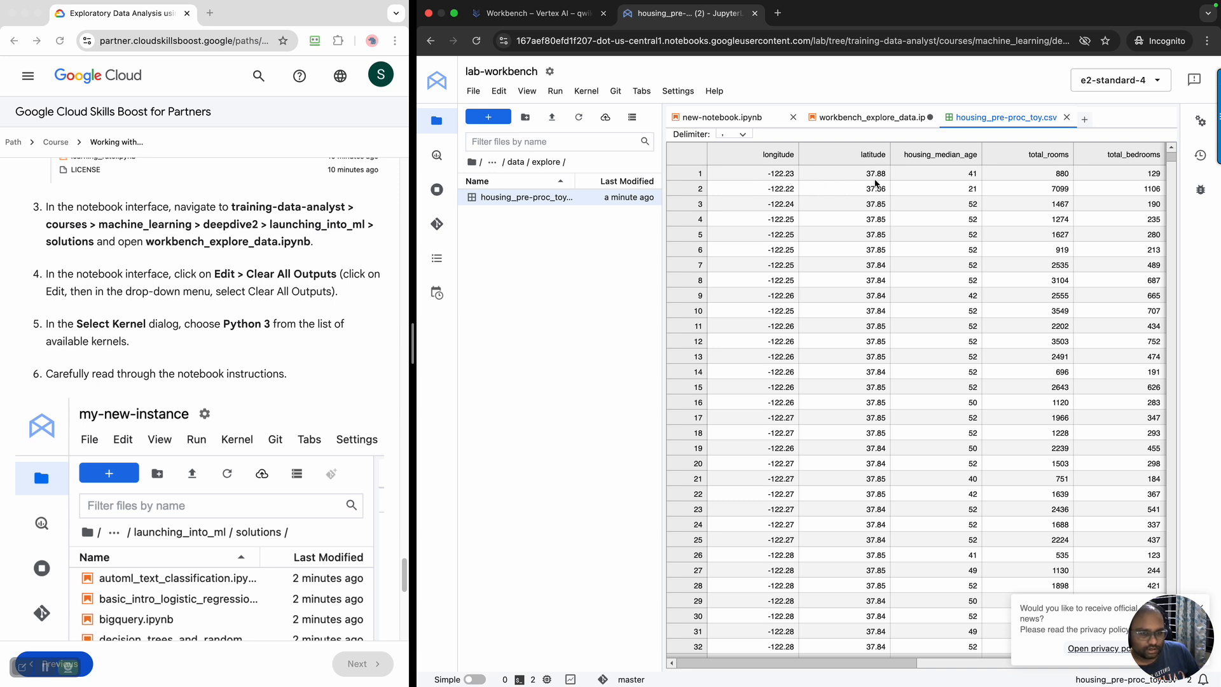
{"action": "left_click", "coordinate": [876, 120]}
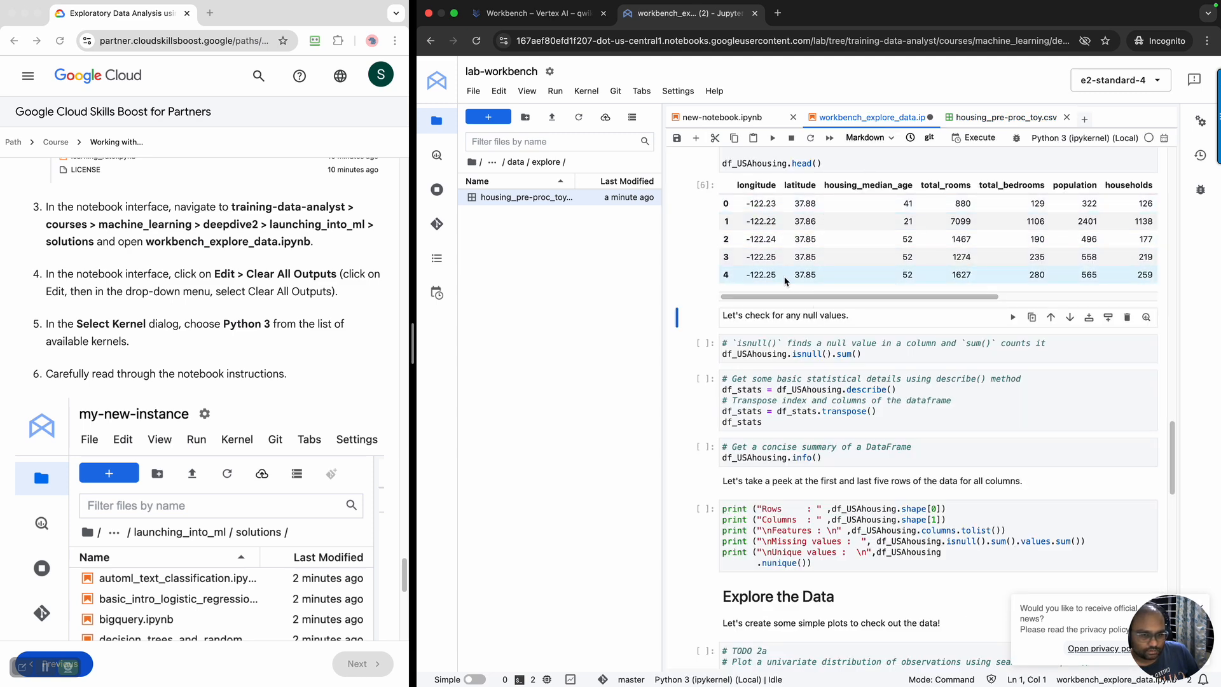
{"action": "left_click", "coordinate": [977, 125]}
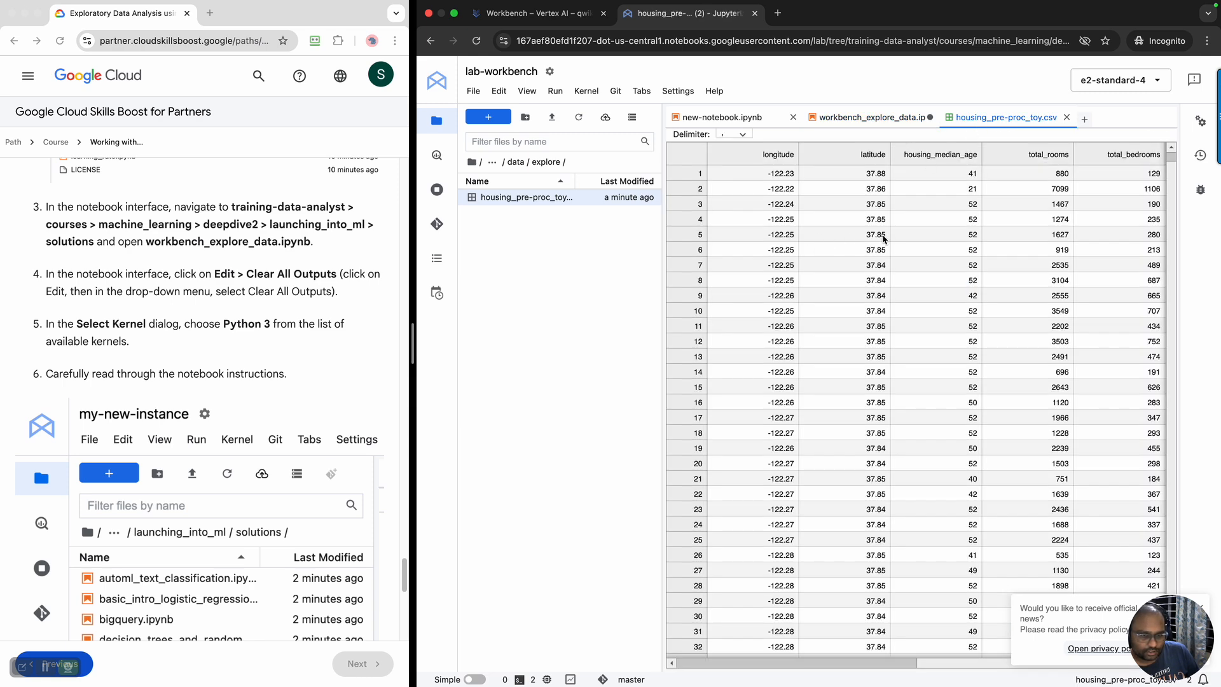
{"action": "left_click", "coordinate": [1066, 119]}
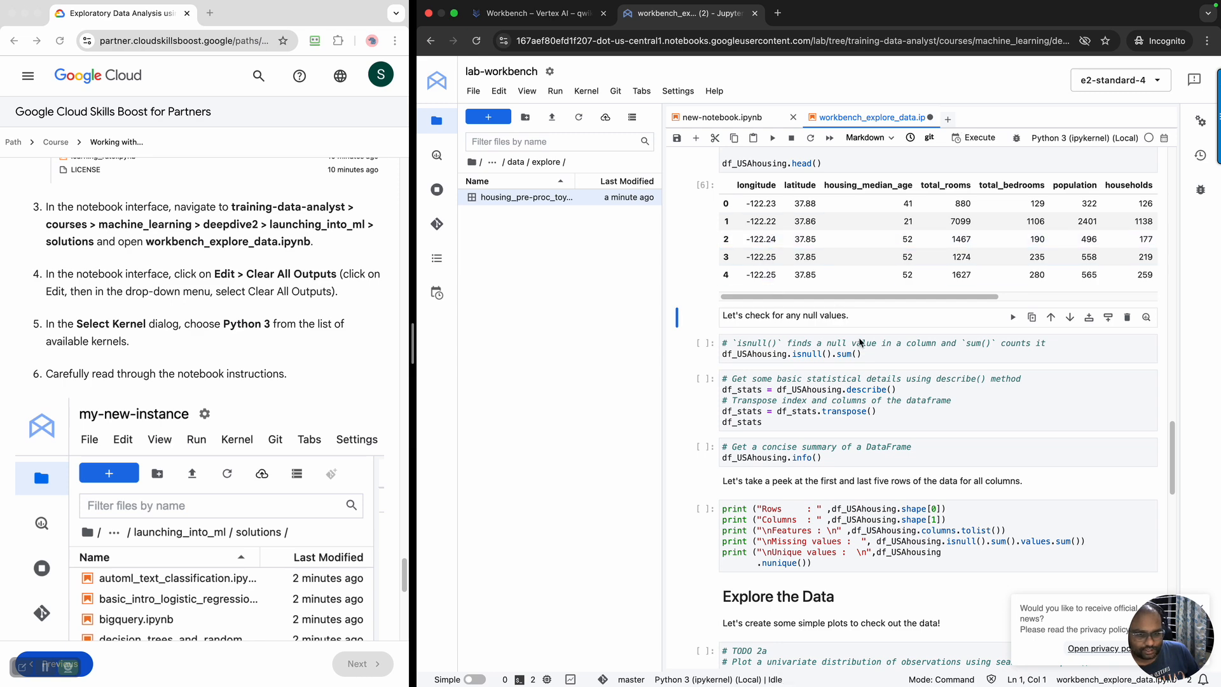
Run the df_USAhousing.isnull().sum() cell to count null values, and check the remaining lab instructions
{"action": "left_click", "coordinate": [886, 354]}
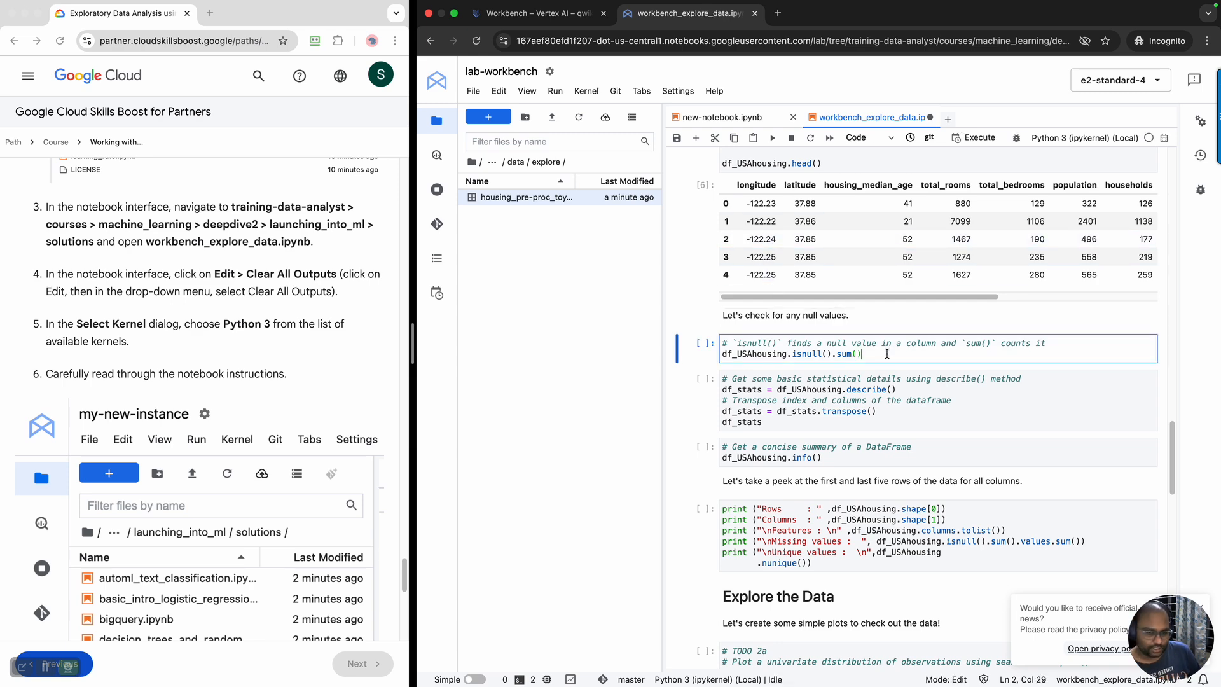
{"action": "key", "text": "shift+Return"}
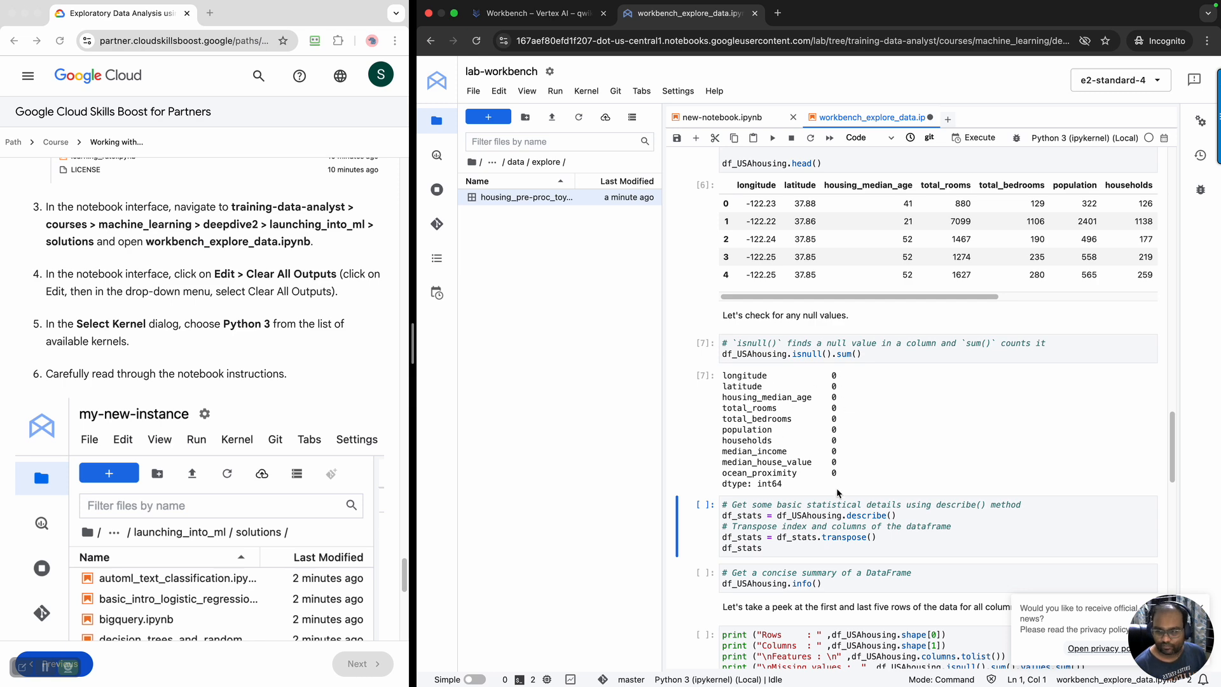
{"action": "scroll", "coordinate": [203, 412], "scroll_direction": "down", "scroll_amount": 5}
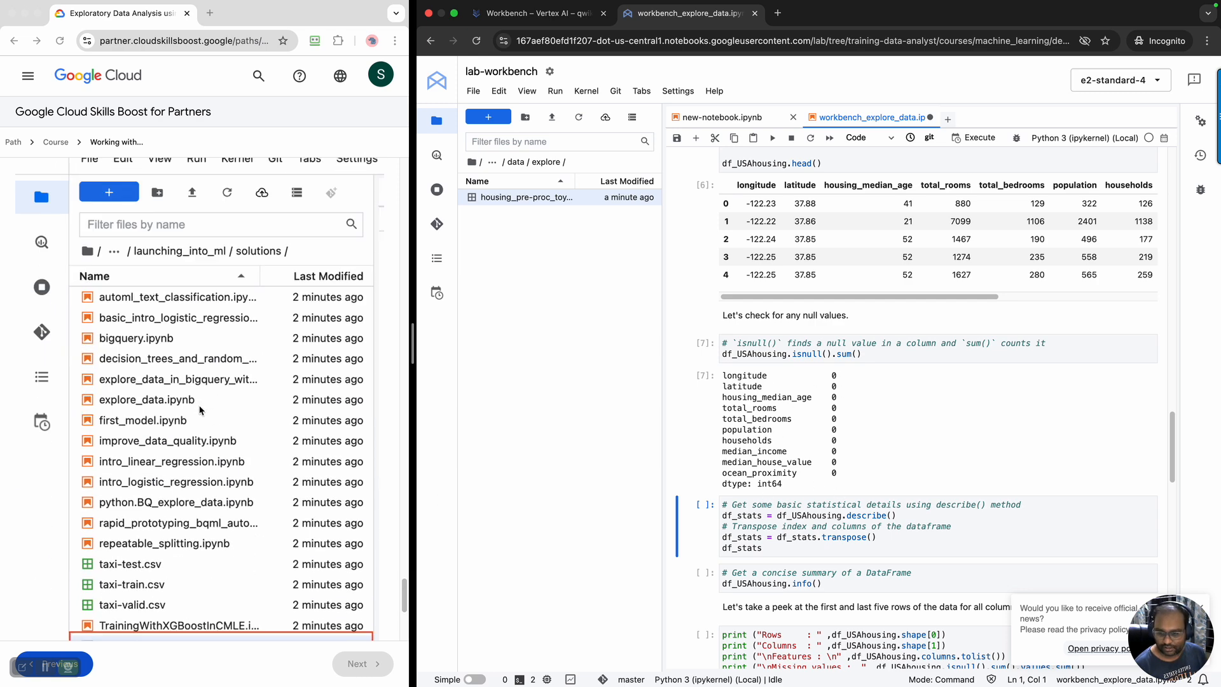
{"action": "scroll", "coordinate": [199, 410], "scroll_direction": "down", "scroll_amount": 4}
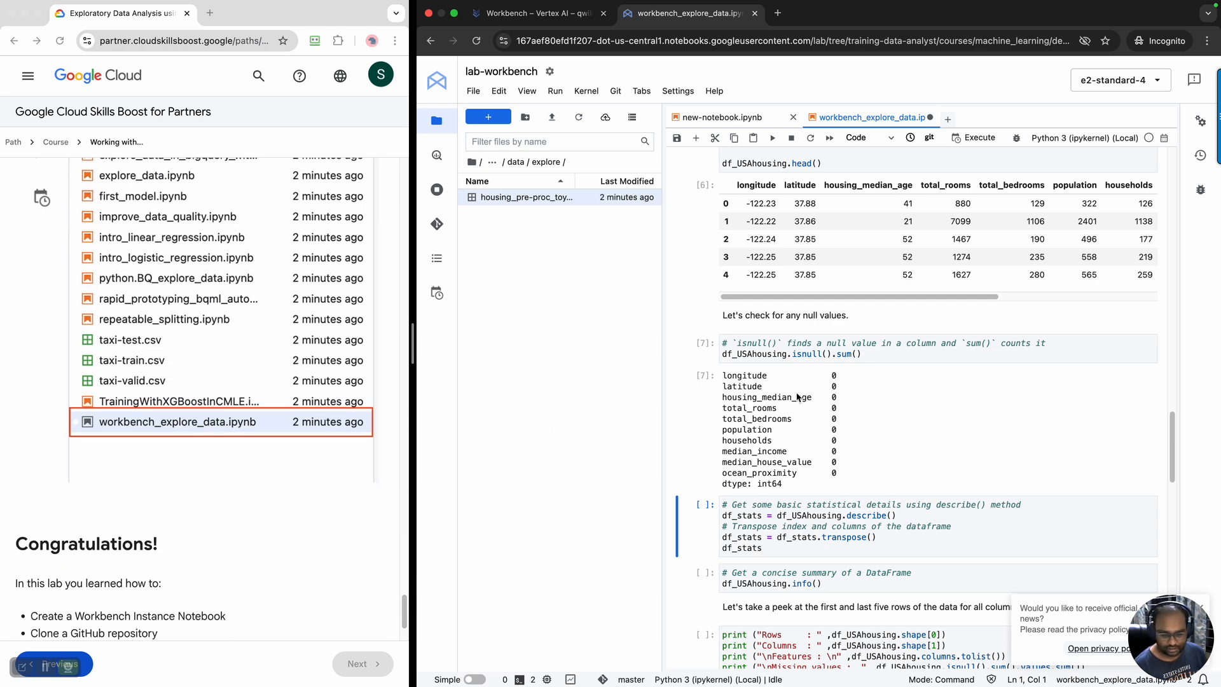
Run the cell that builds df_stats with describe() and transpose(), and review its statistics table
{"action": "scroll", "coordinate": [857, 430], "scroll_direction": "down", "scroll_amount": 2}
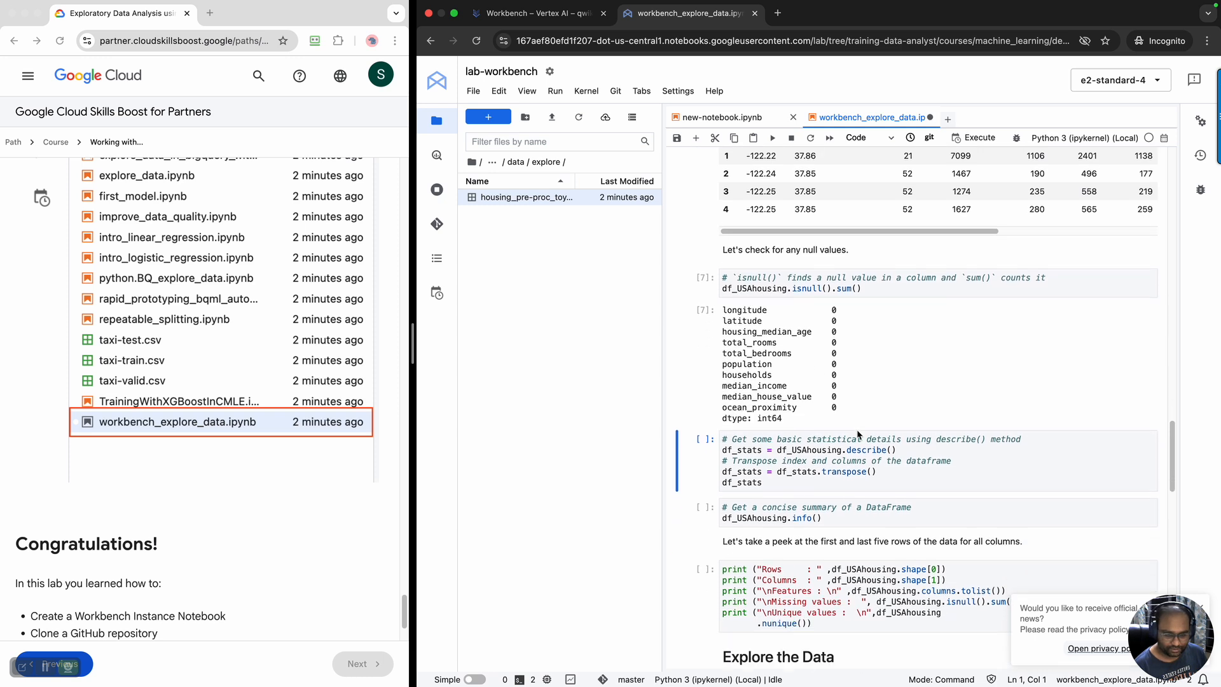
{"action": "scroll", "coordinate": [903, 469], "scroll_direction": "down", "scroll_amount": 1}
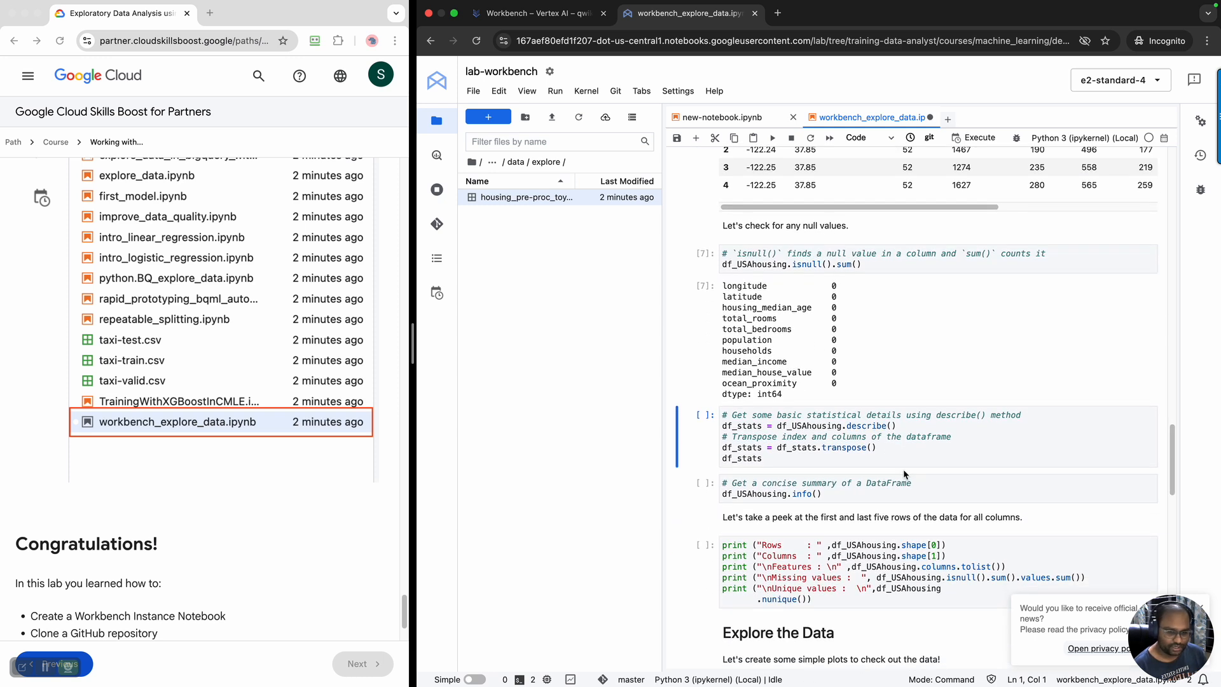
{"action": "left_click", "coordinate": [893, 457]}
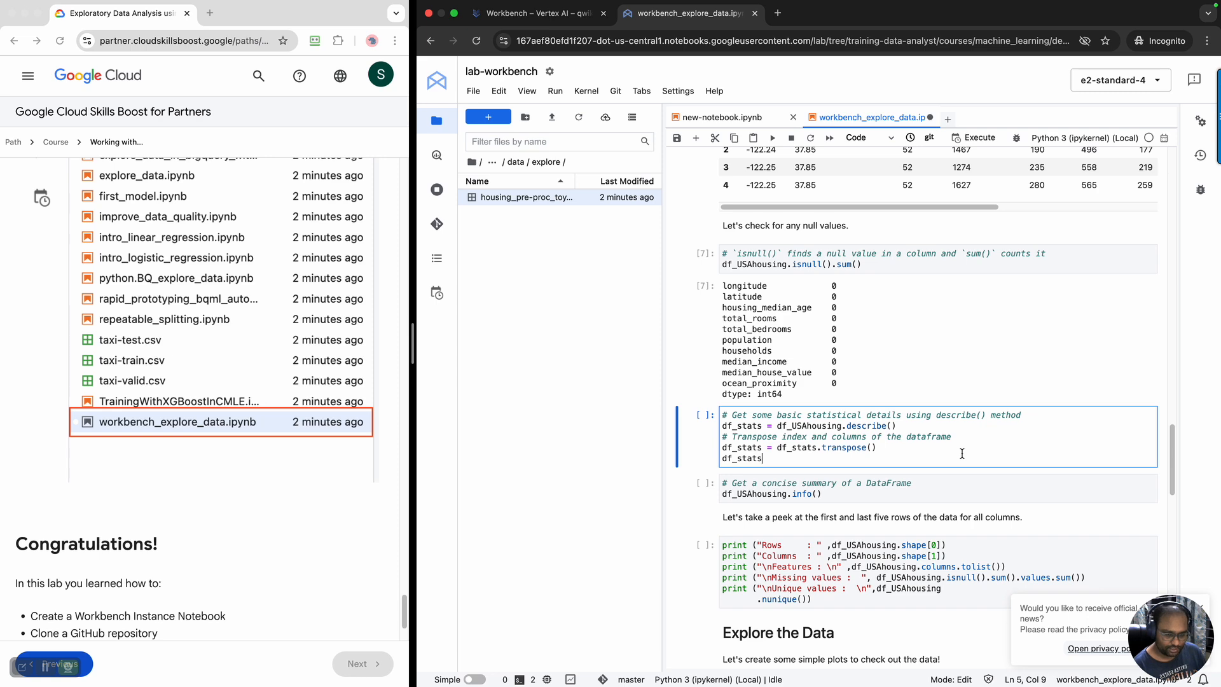
{"action": "key", "text": "shift+Return"}
{"action": "scroll", "coordinate": [939, 444], "scroll_direction": "down", "scroll_amount": 5}
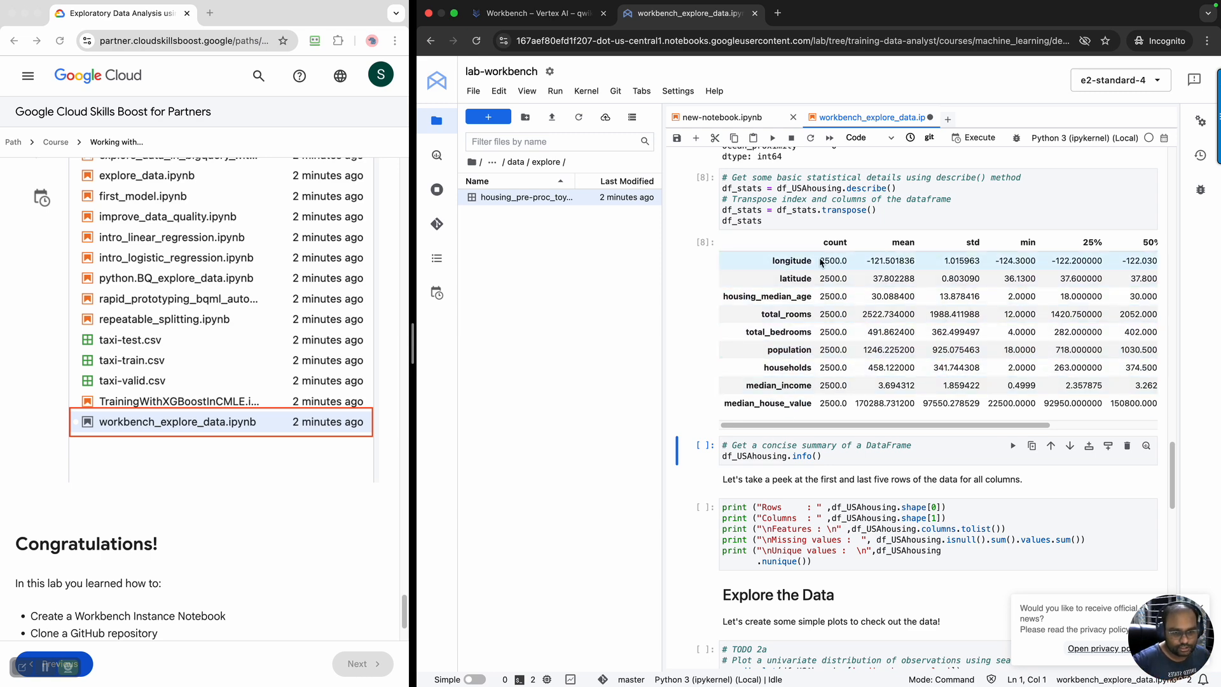
{"action": "left_click_drag", "start_coordinate": [831, 425], "coordinate": [714, 435]}
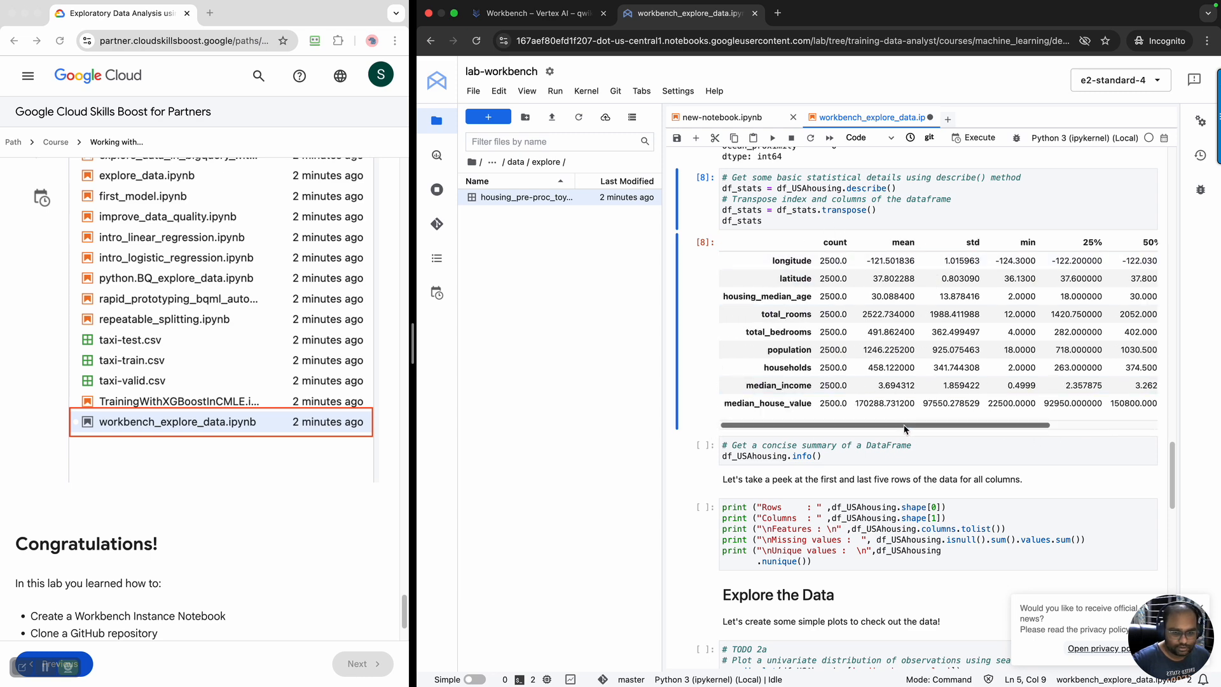
{"action": "scroll", "coordinate": [898, 407], "scroll_direction": "up", "scroll_amount": 3}
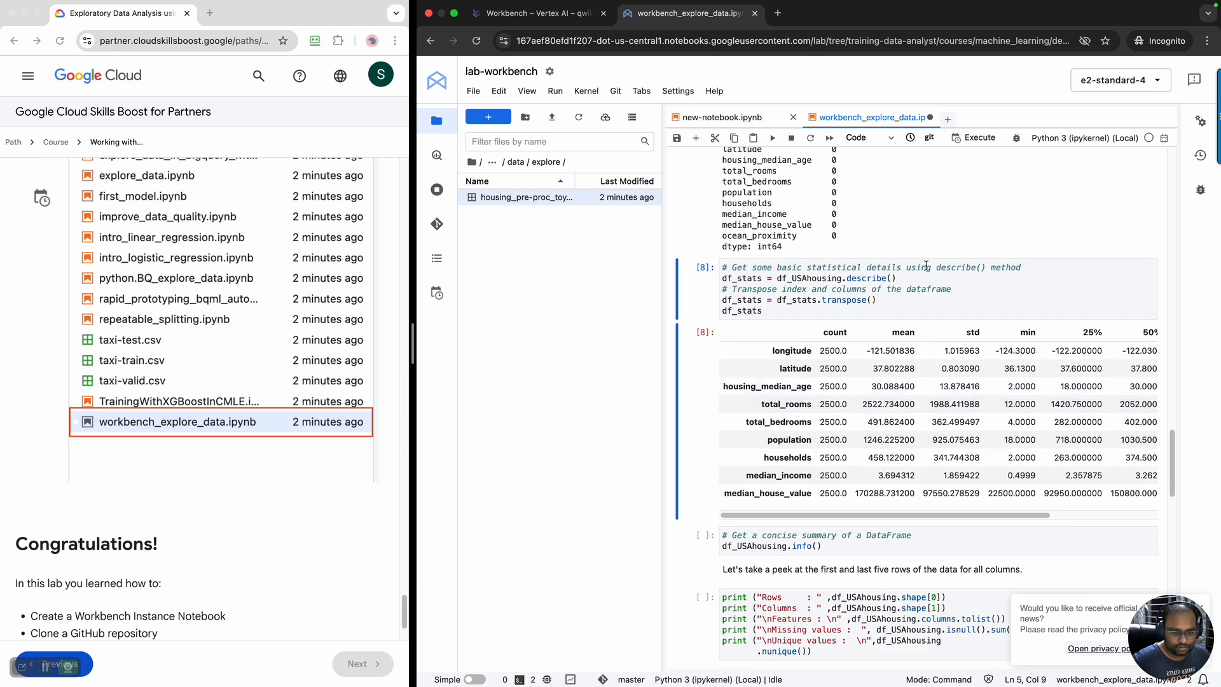
{"action": "scroll", "coordinate": [919, 356], "scroll_direction": "down", "scroll_amount": 4}
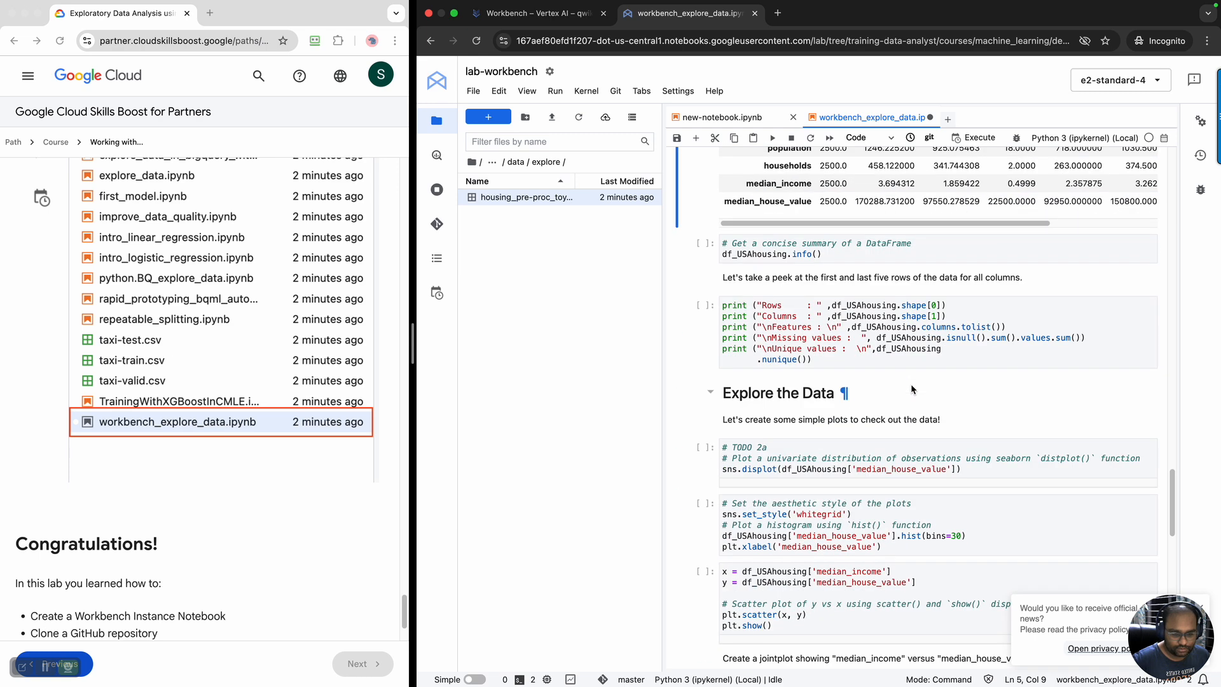
Insert a code cell below the df_stats output, copy df_USAhousing.describe() into it and run it
{"action": "scroll", "coordinate": [912, 389], "scroll_direction": "up", "scroll_amount": 3}
{"action": "scroll", "coordinate": [912, 389], "scroll_direction": "down", "scroll_amount": 2}
{"action": "scroll", "coordinate": [912, 382], "scroll_direction": "up", "scroll_amount": 1}
{"action": "scroll", "coordinate": [909, 306], "scroll_direction": "up", "scroll_amount": 2}
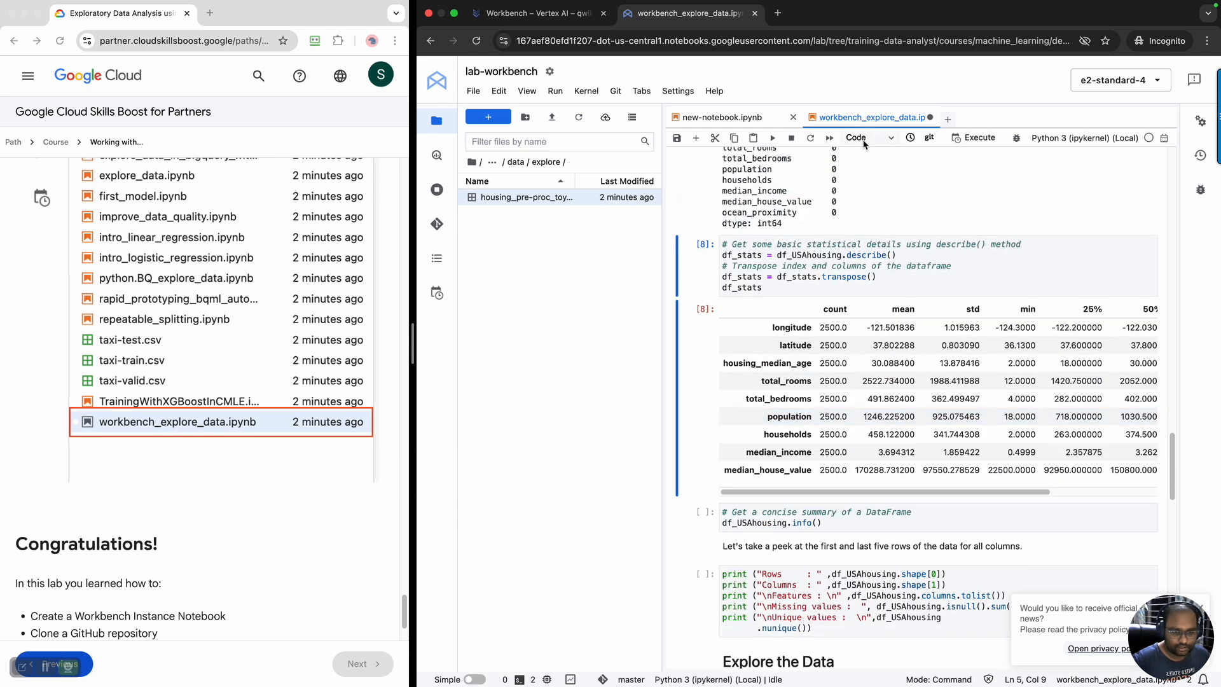
{"action": "left_click", "coordinate": [698, 140]}
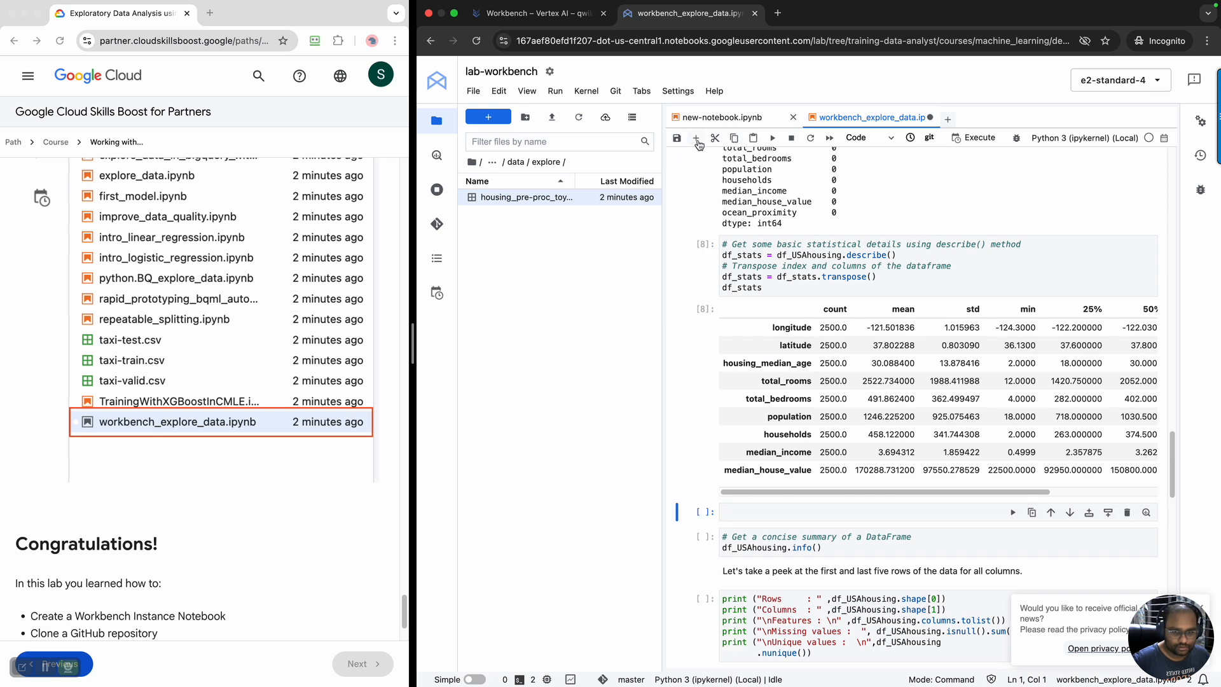
{"action": "left_click", "coordinate": [769, 505]}
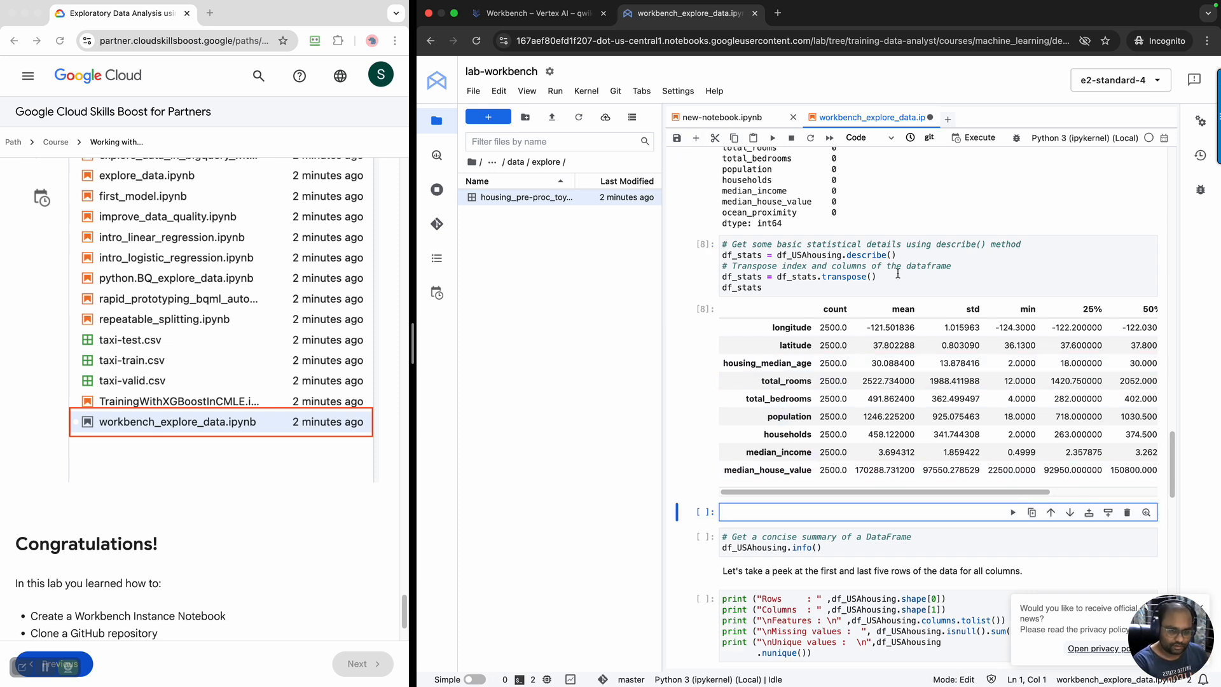
{"action": "left_click_drag", "start_coordinate": [904, 259], "coordinate": [777, 256]}
{"action": "key", "text": "ctrl+c"}
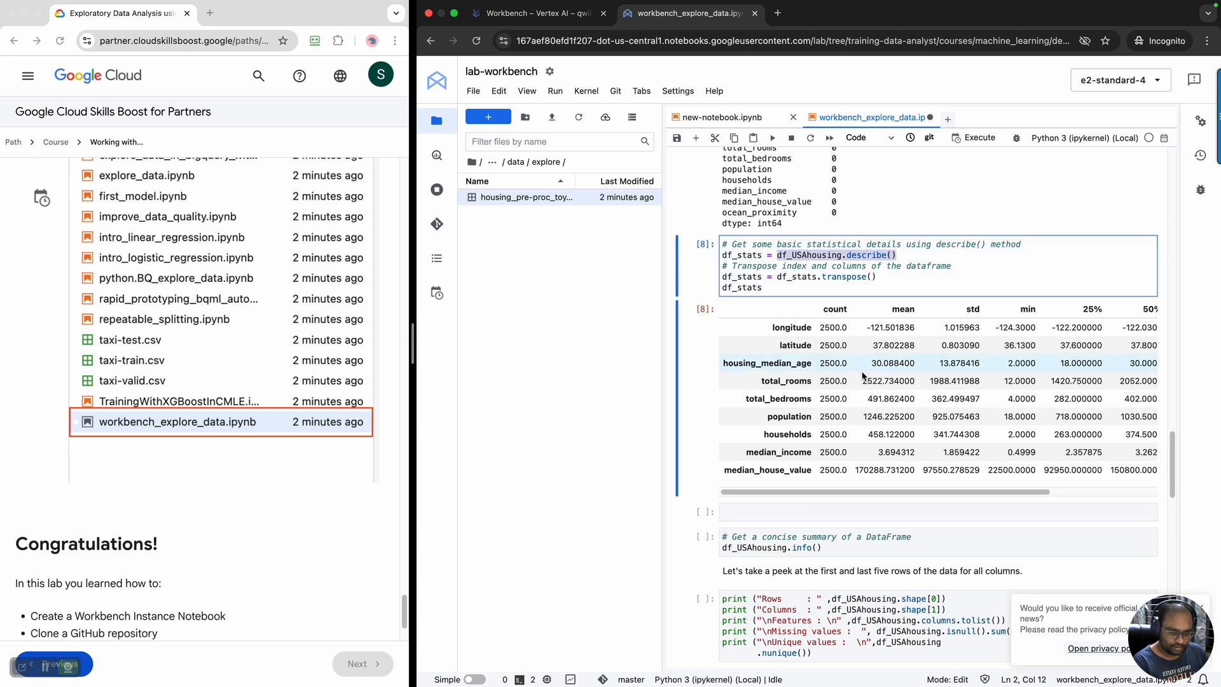
{"action": "left_click", "coordinate": [807, 509]}
{"action": "key", "text": "ctrl+v"}
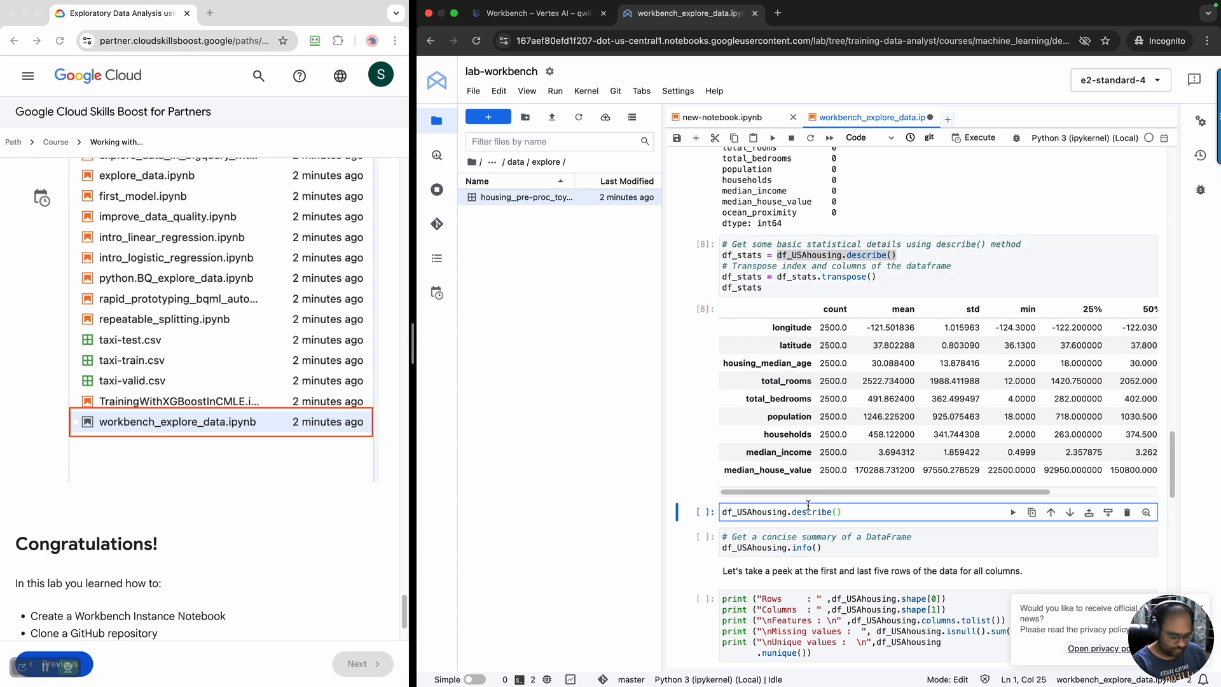
{"action": "key", "text": "shift+Return"}
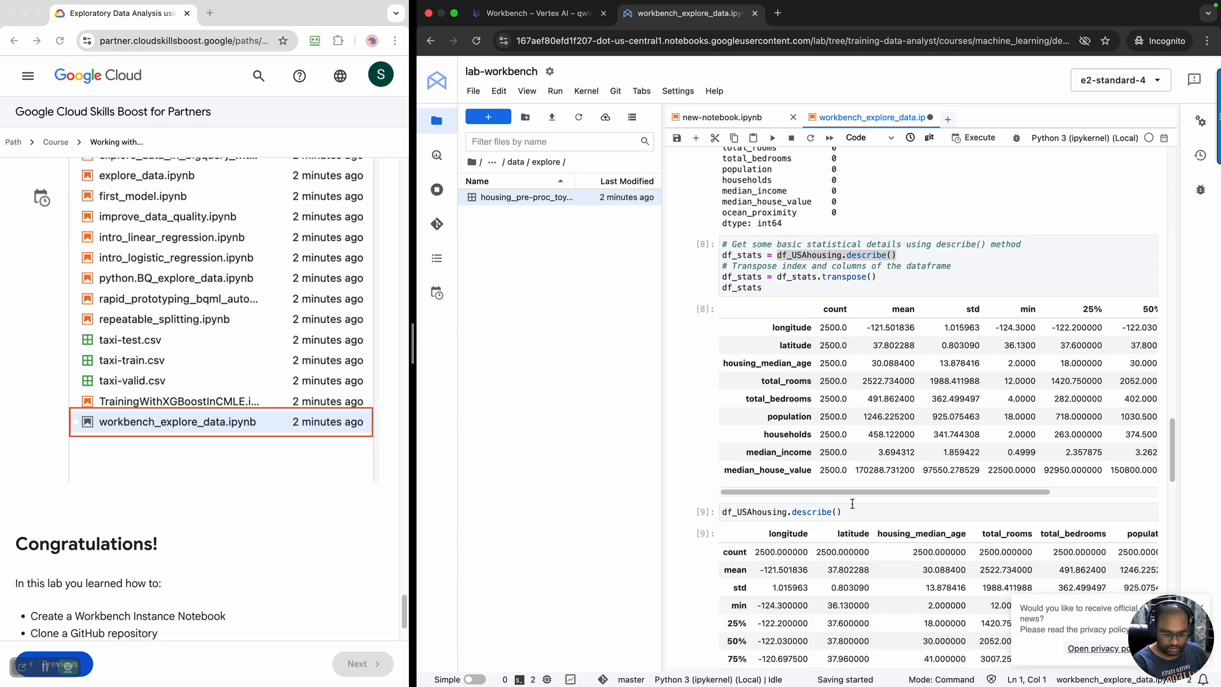
Compare the untransposed describe() output with the transposed df_stats table above it
{"action": "scroll", "coordinate": [850, 507], "scroll_direction": "up", "scroll_amount": 2}
{"action": "scroll", "coordinate": [830, 518], "scroll_direction": "down", "scroll_amount": 5}
{"action": "scroll", "coordinate": [827, 515], "scroll_direction": "down", "scroll_amount": 1}
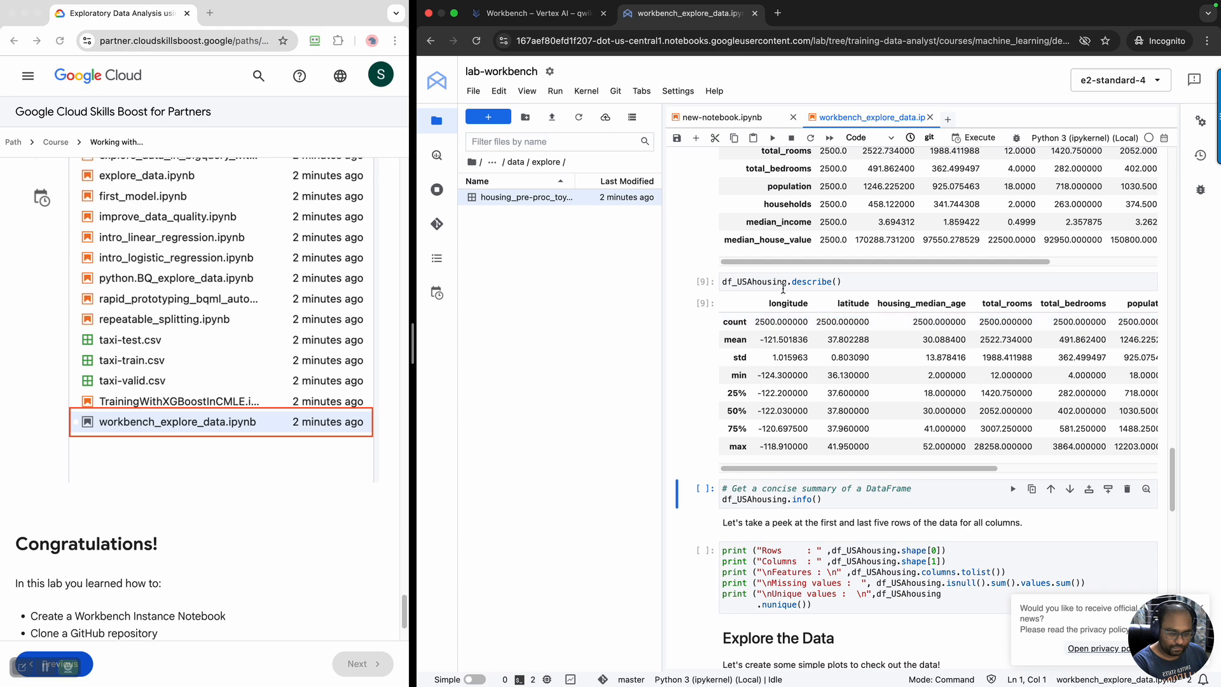
{"action": "scroll", "coordinate": [789, 407], "scroll_direction": "up", "scroll_amount": 1}
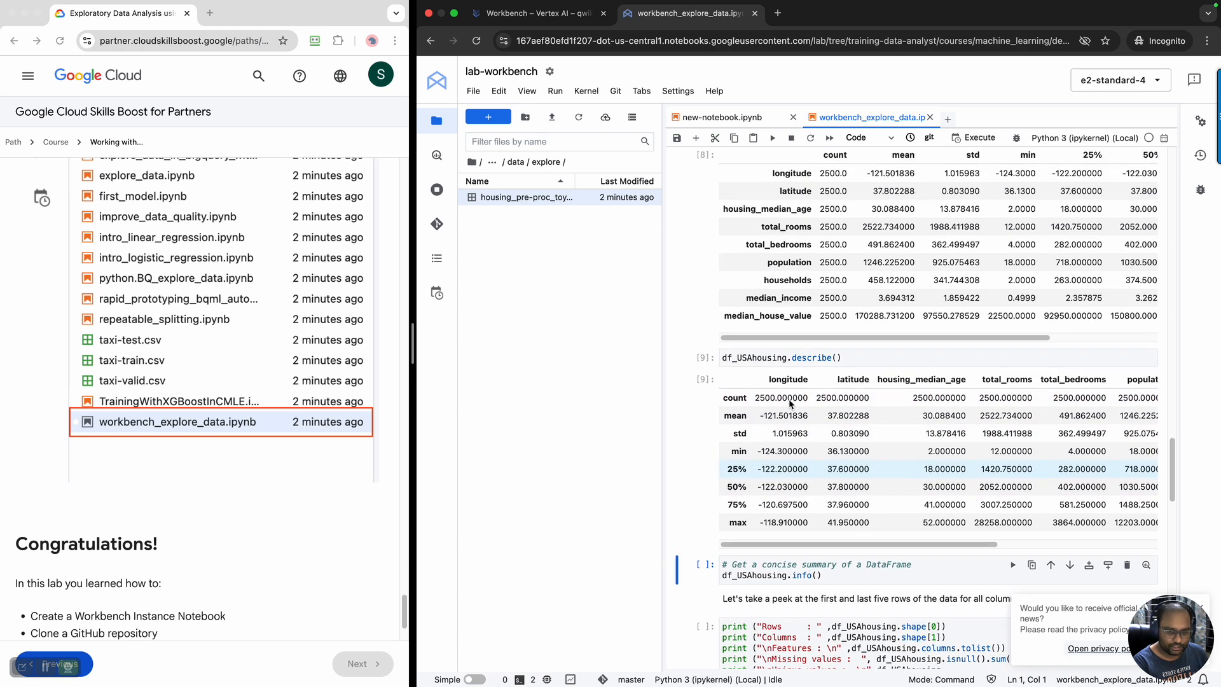
{"action": "scroll", "coordinate": [790, 403], "scroll_direction": "up", "scroll_amount": 1}
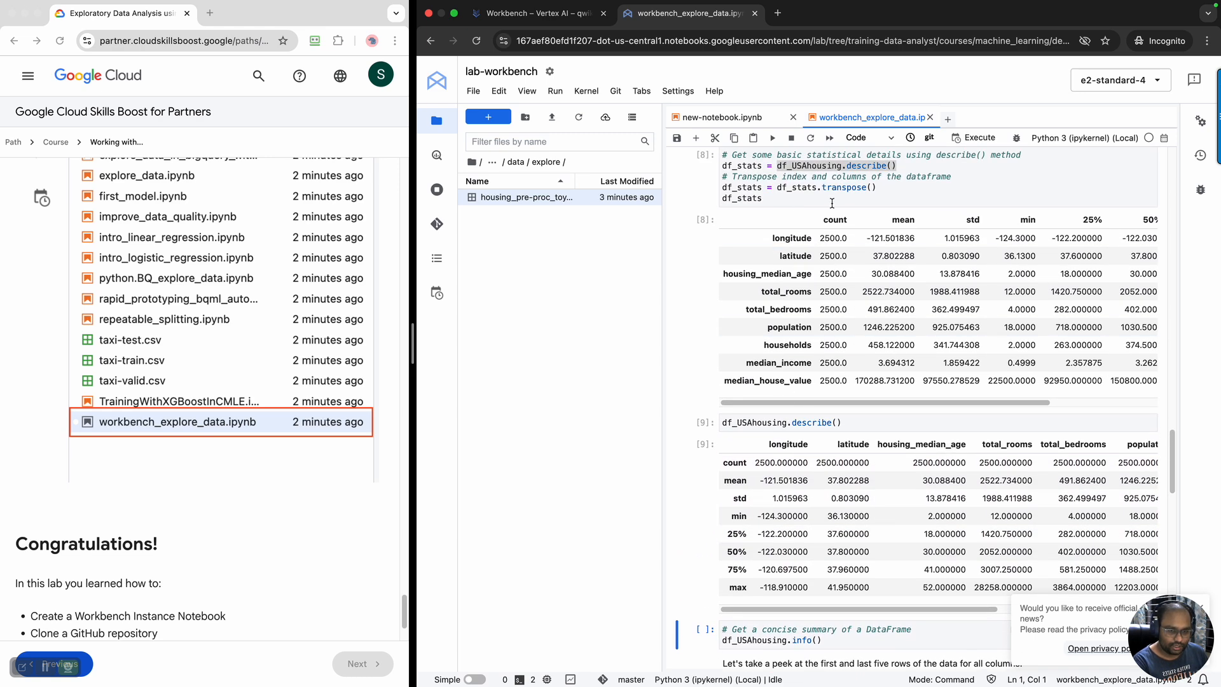
{"action": "double_click", "coordinate": [766, 203]}
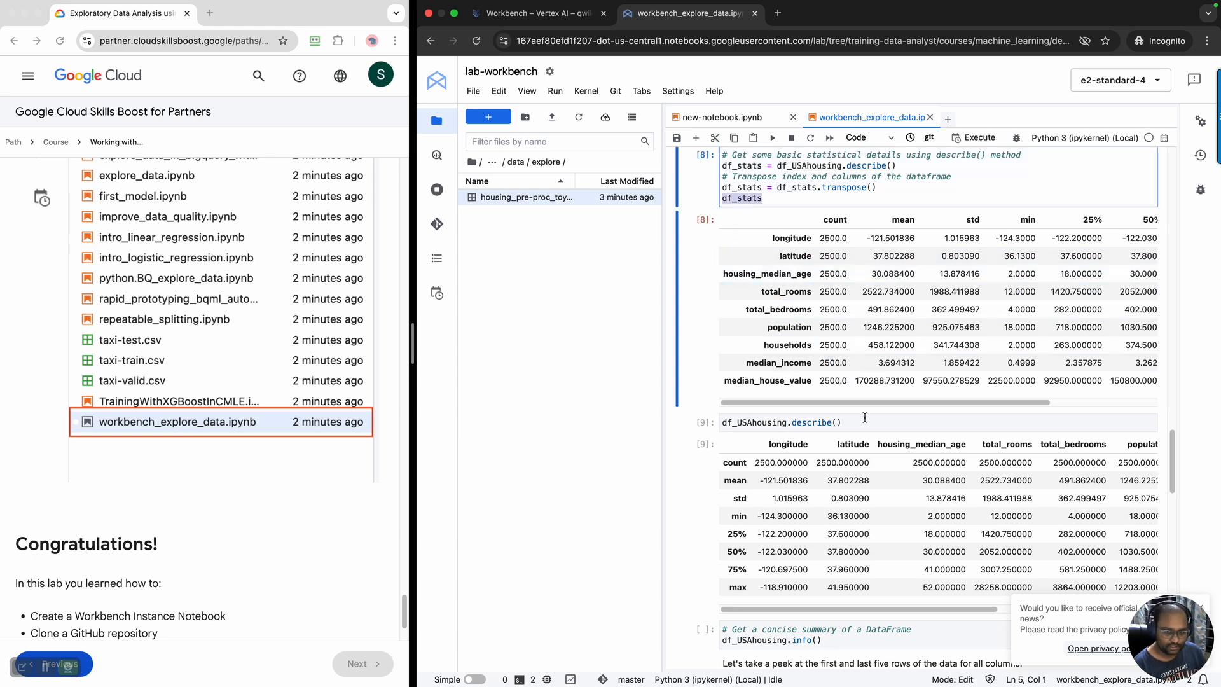
Run the df_USAhousing.info() cell and review the column summary and data types
{"action": "scroll", "coordinate": [865, 418], "scroll_direction": "down", "scroll_amount": 3}
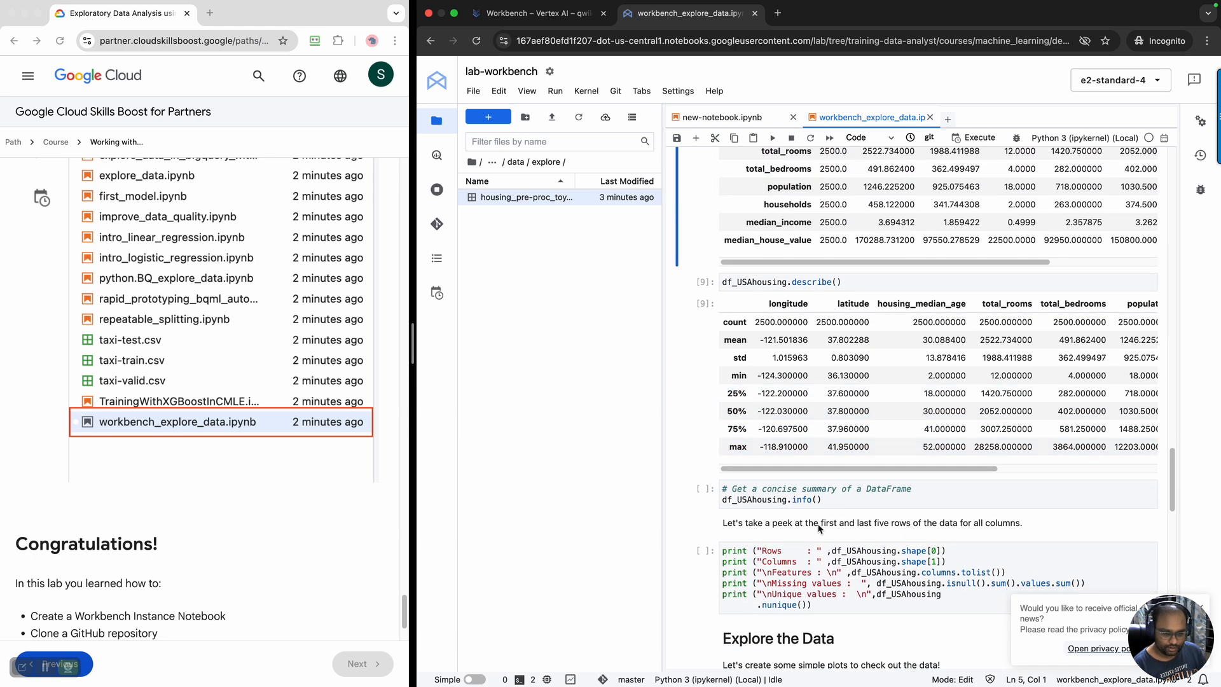
{"action": "left_click", "coordinate": [827, 501]}
{"action": "key", "text": "shift+Return"}
{"action": "scroll", "coordinate": [841, 501], "scroll_direction": "down", "scroll_amount": 5}
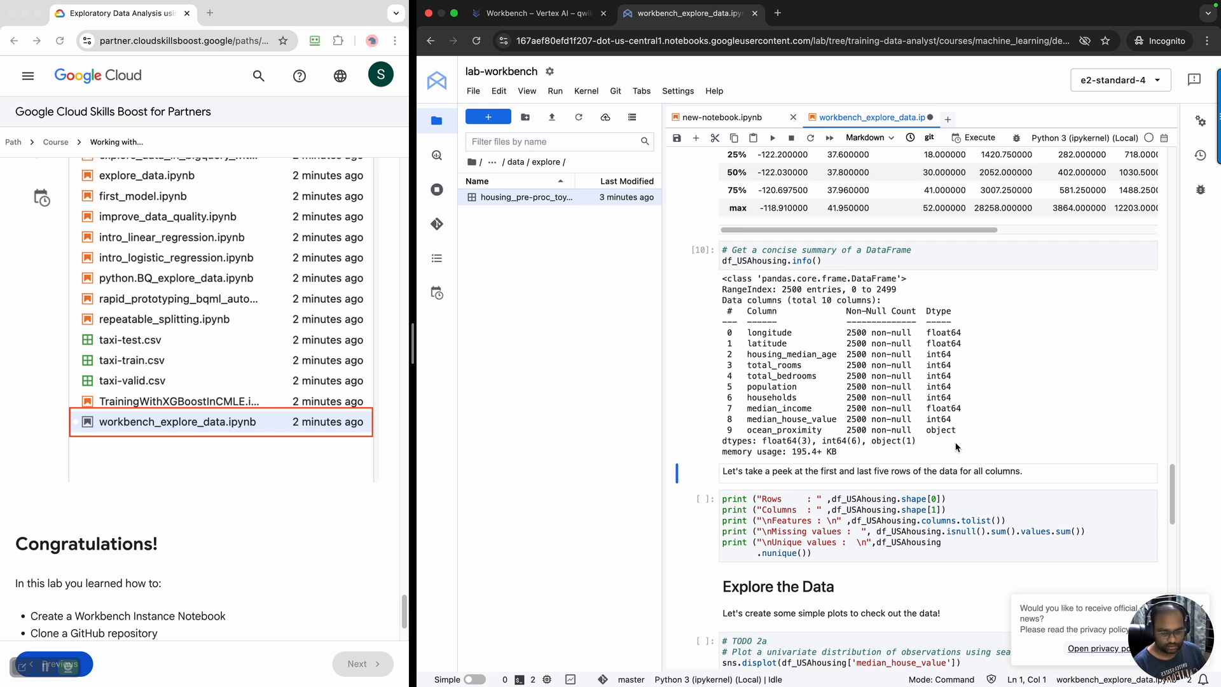
{"action": "scroll", "coordinate": [956, 448], "scroll_direction": "down", "scroll_amount": 2}
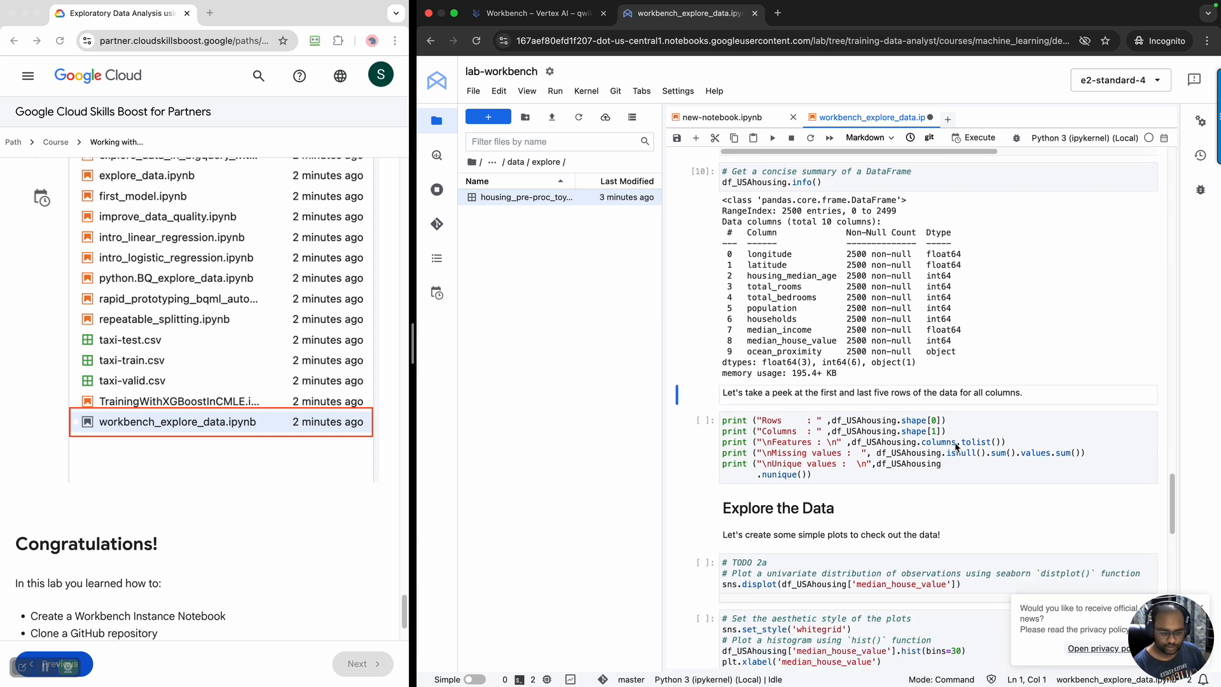
{"action": "scroll", "coordinate": [955, 443], "scroll_direction": "down", "scroll_amount": 1}
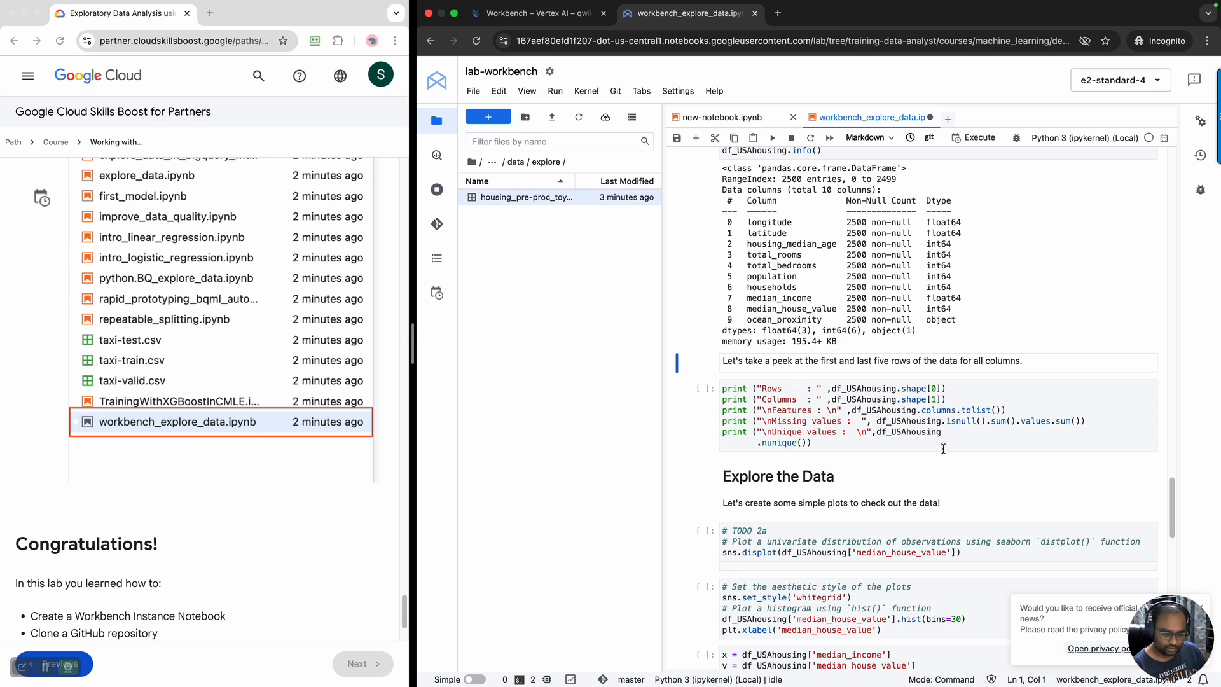
Run the cell that prints the row and column counts, features, missing values and unique values of df_USAhousing
{"action": "scroll", "coordinate": [943, 450], "scroll_direction": "up", "scroll_amount": 15}
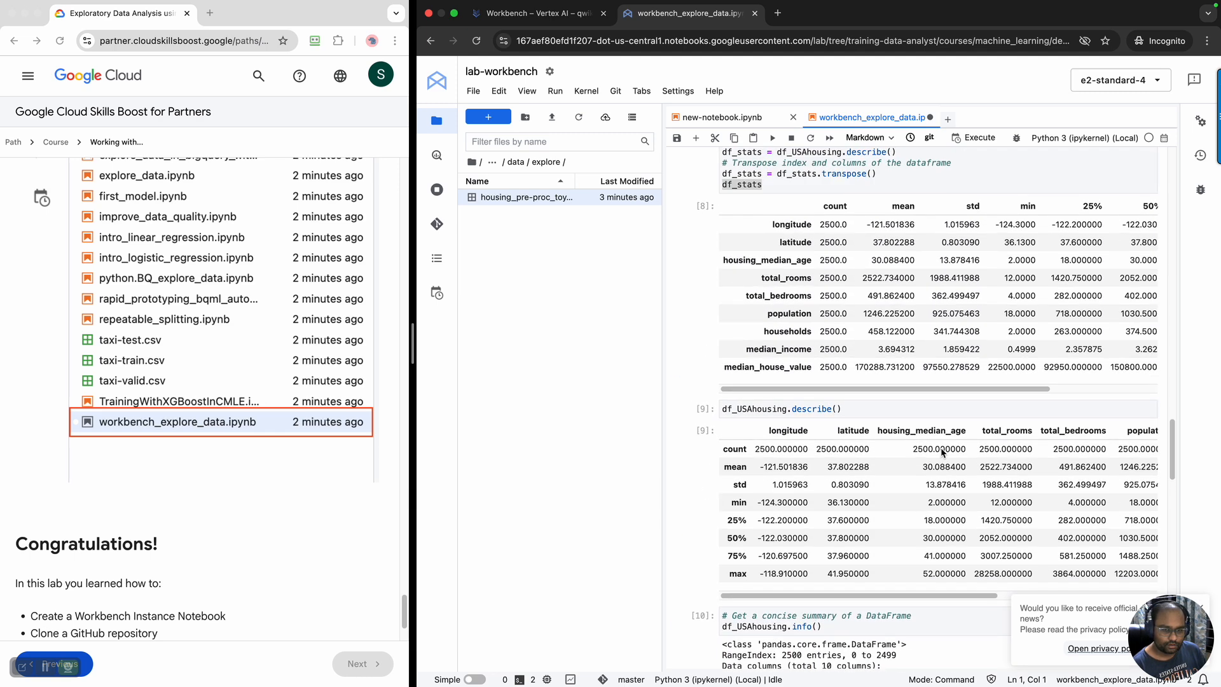
{"action": "scroll", "coordinate": [928, 407], "scroll_direction": "up", "scroll_amount": 1}
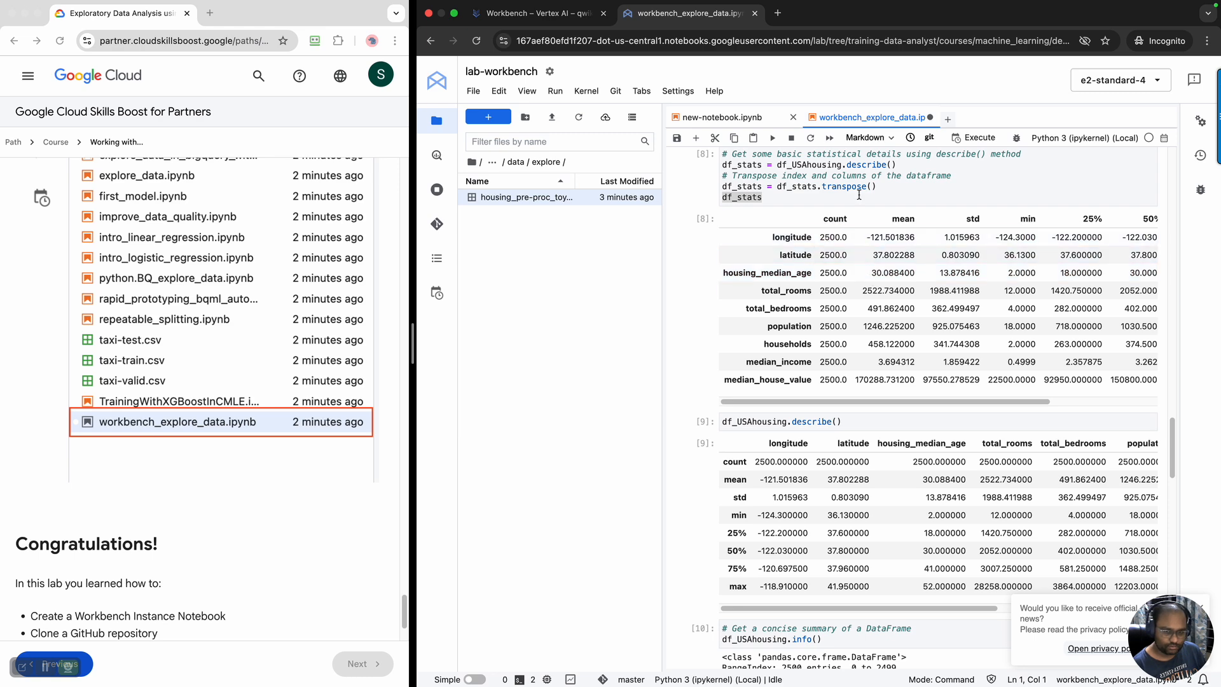
{"action": "scroll", "coordinate": [929, 488], "scroll_direction": "down", "scroll_amount": 15}
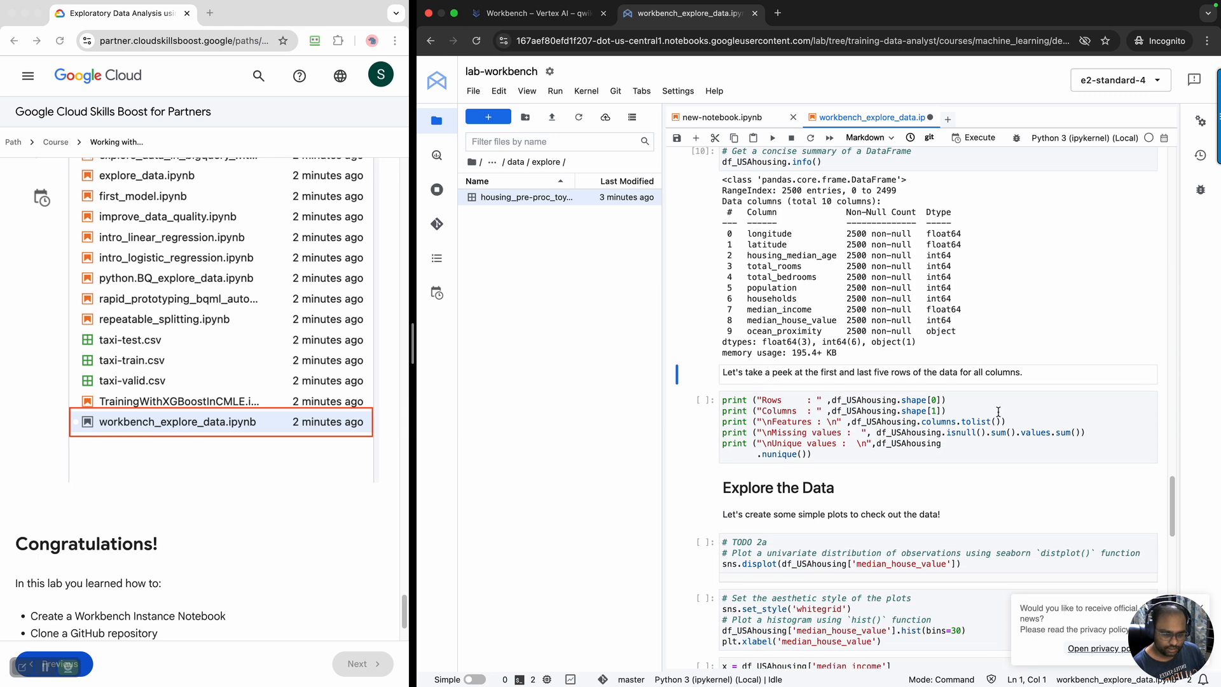
{"action": "left_click", "coordinate": [995, 405]}
{"action": "key", "text": "shift+Return"}
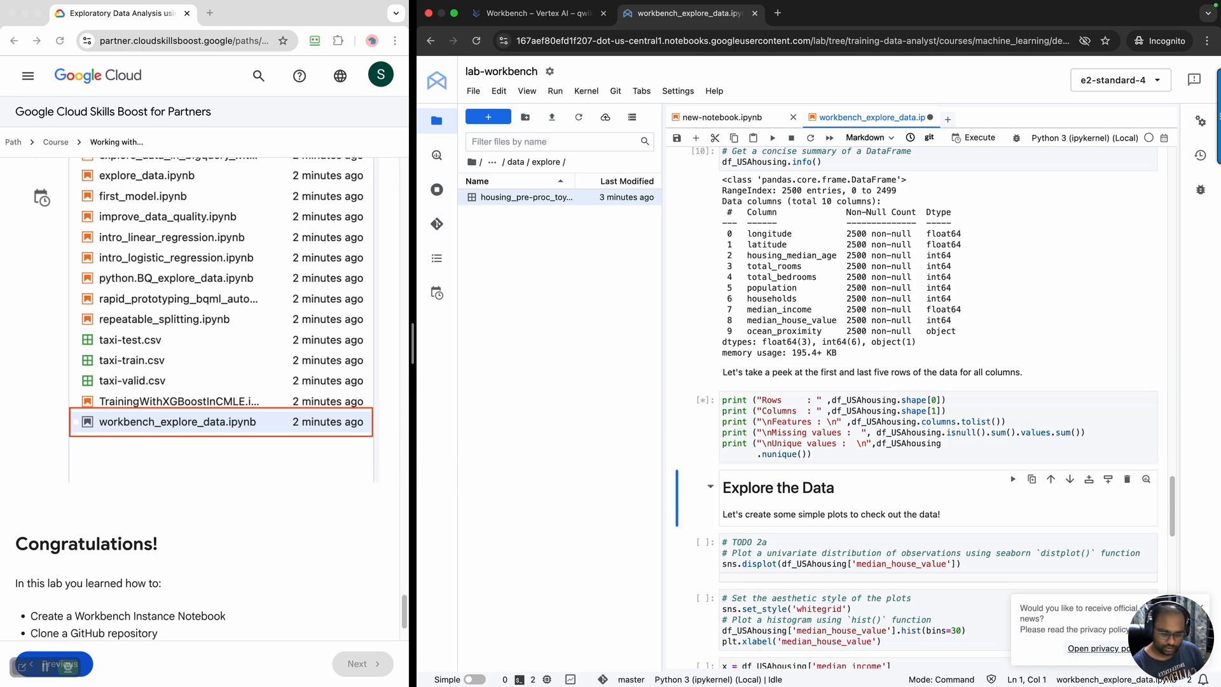
{"action": "scroll", "coordinate": [995, 414], "scroll_direction": "down", "scroll_amount": 6}
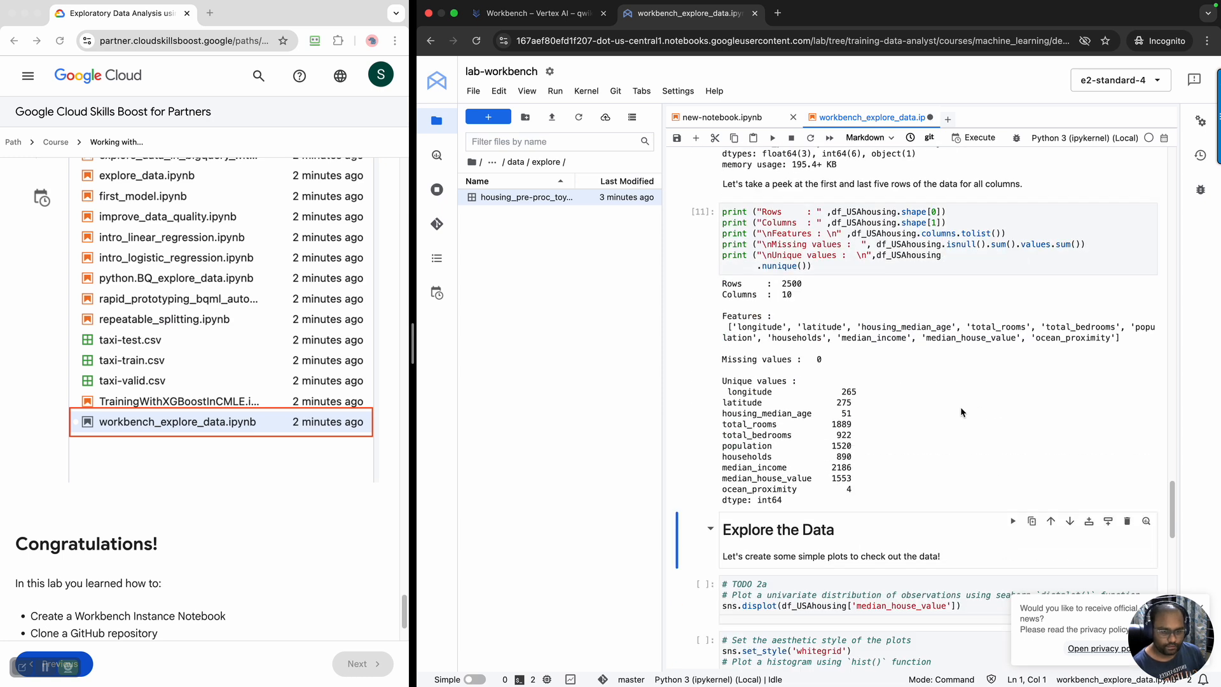
Review the printed row and column counts, feature list, missing values and unique values per column
{"action": "double_click", "coordinate": [792, 284]}
{"action": "double_click", "coordinate": [787, 295]}
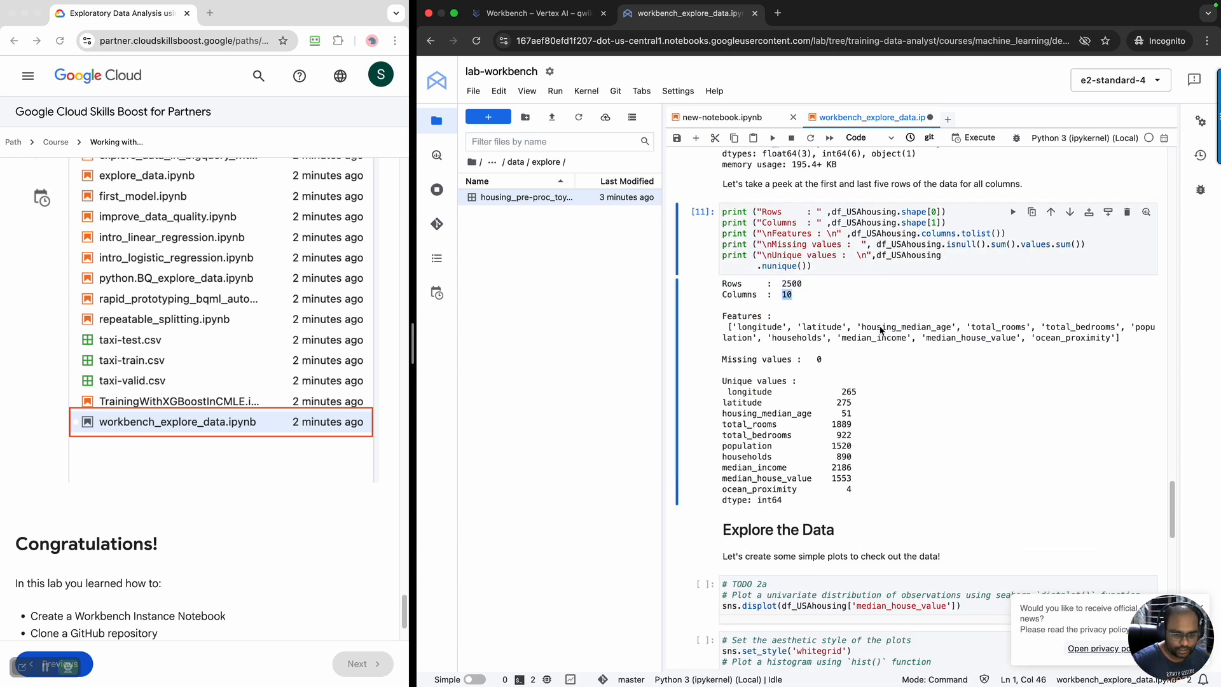
{"action": "left_click_drag", "start_coordinate": [724, 316], "coordinate": [1106, 343]}
{"action": "left_click_drag", "start_coordinate": [727, 360], "coordinate": [868, 365]}
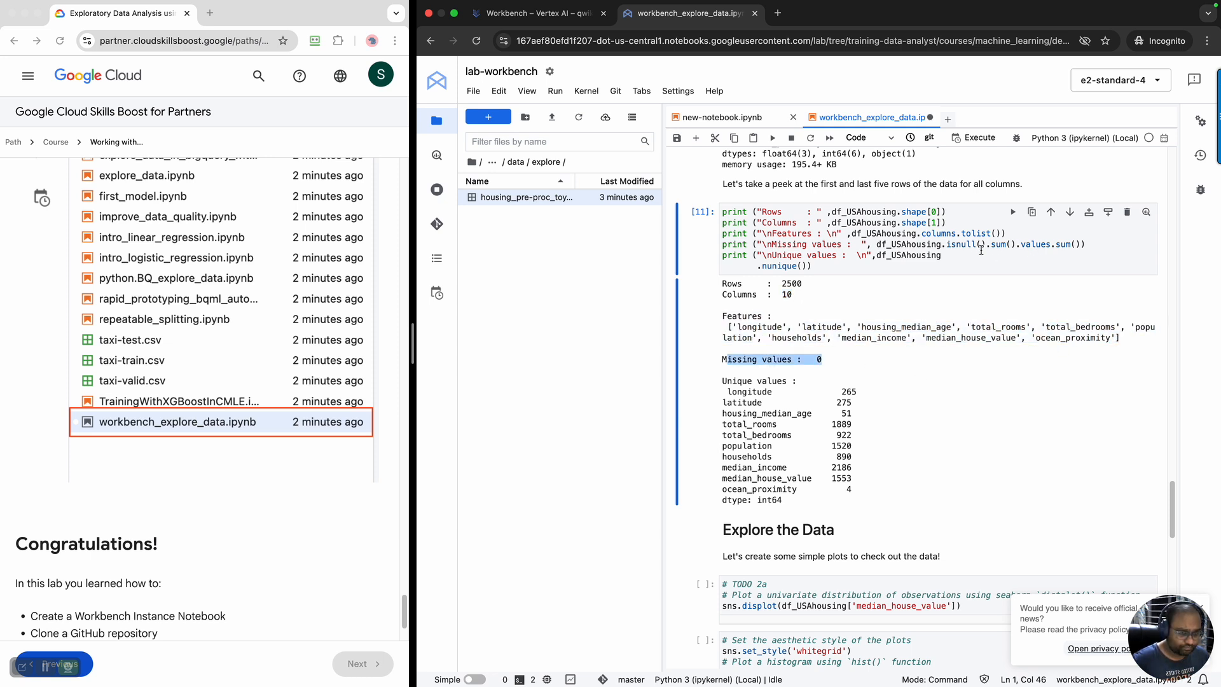
{"action": "left_click_drag", "start_coordinate": [726, 385], "coordinate": [880, 497]}
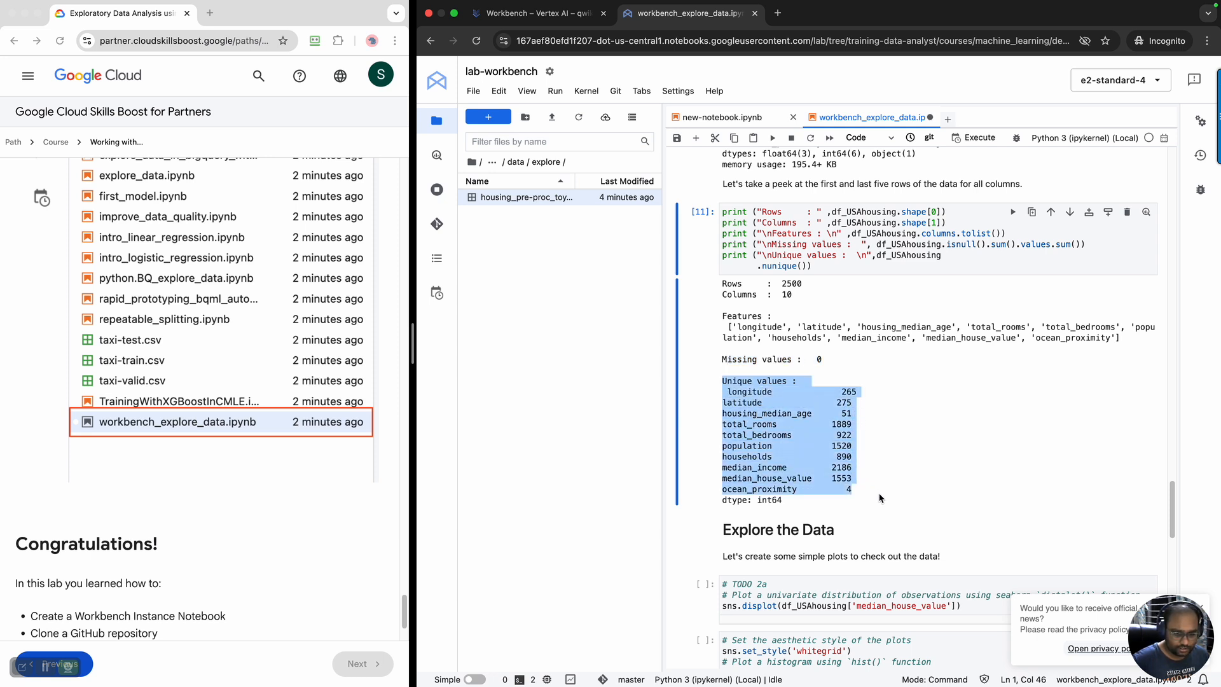
{"action": "left_click", "coordinate": [886, 495]}
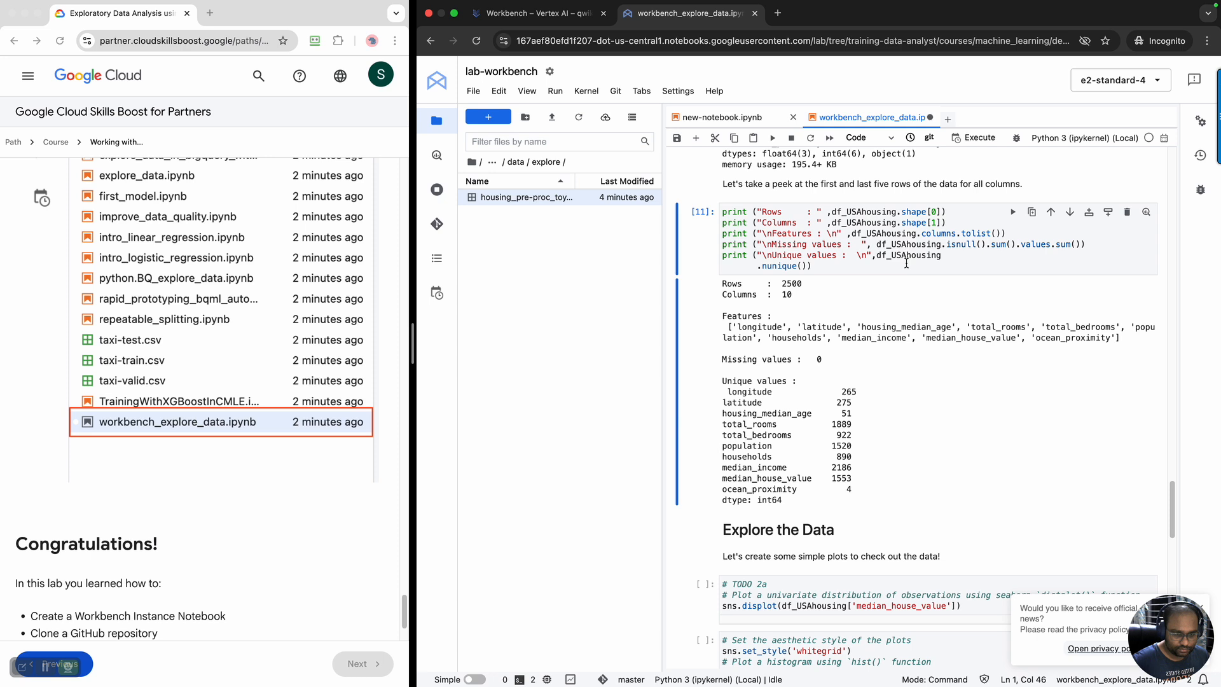
{"action": "double_click", "coordinate": [844, 394]}
{"action": "double_click", "coordinate": [844, 403]}
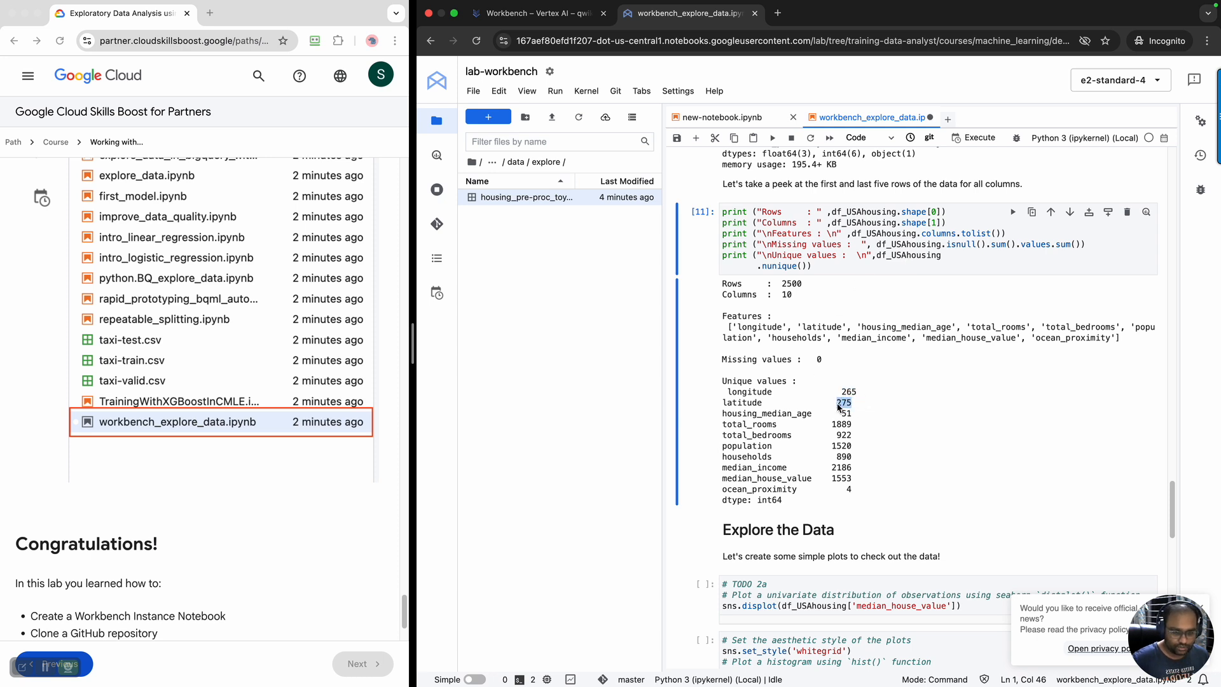
{"action": "scroll", "coordinate": [906, 457], "scroll_direction": "down", "scroll_amount": 5}
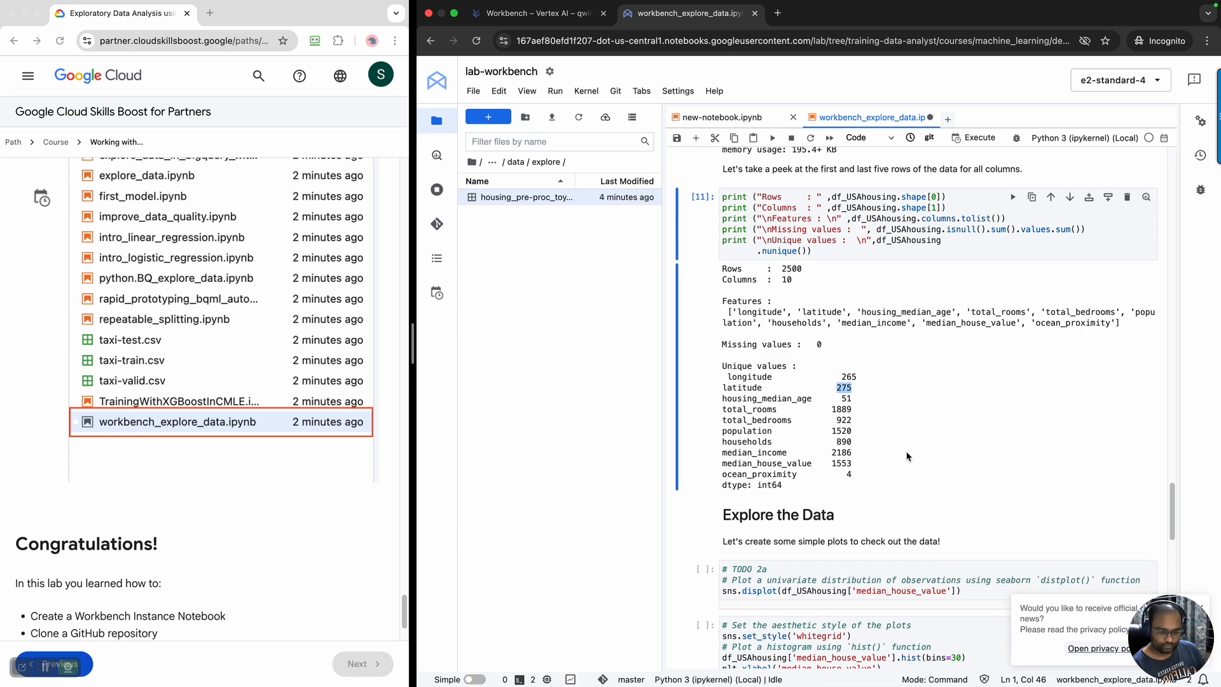
Check median_house_value in the feature list and unique values, and run the TODO 2a sns.displot cell for that column
{"action": "scroll", "coordinate": [907, 453], "scroll_direction": "down", "scroll_amount": 2}
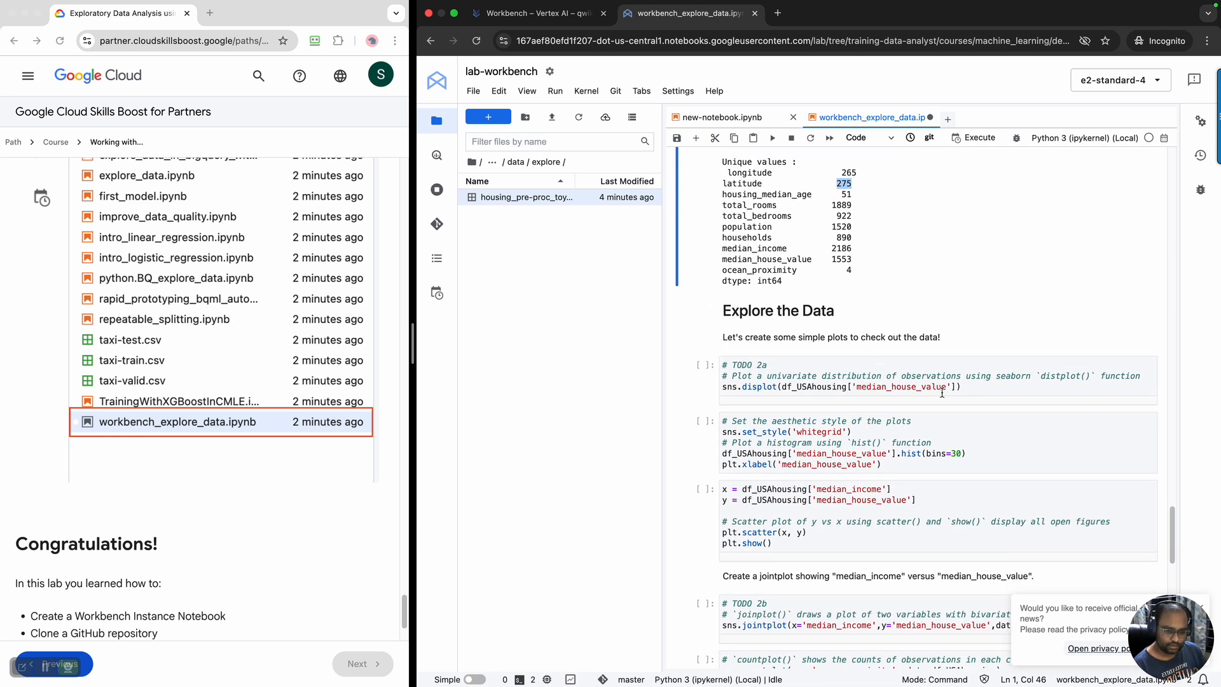
{"action": "left_click_drag", "start_coordinate": [871, 382], "coordinate": [930, 386]}
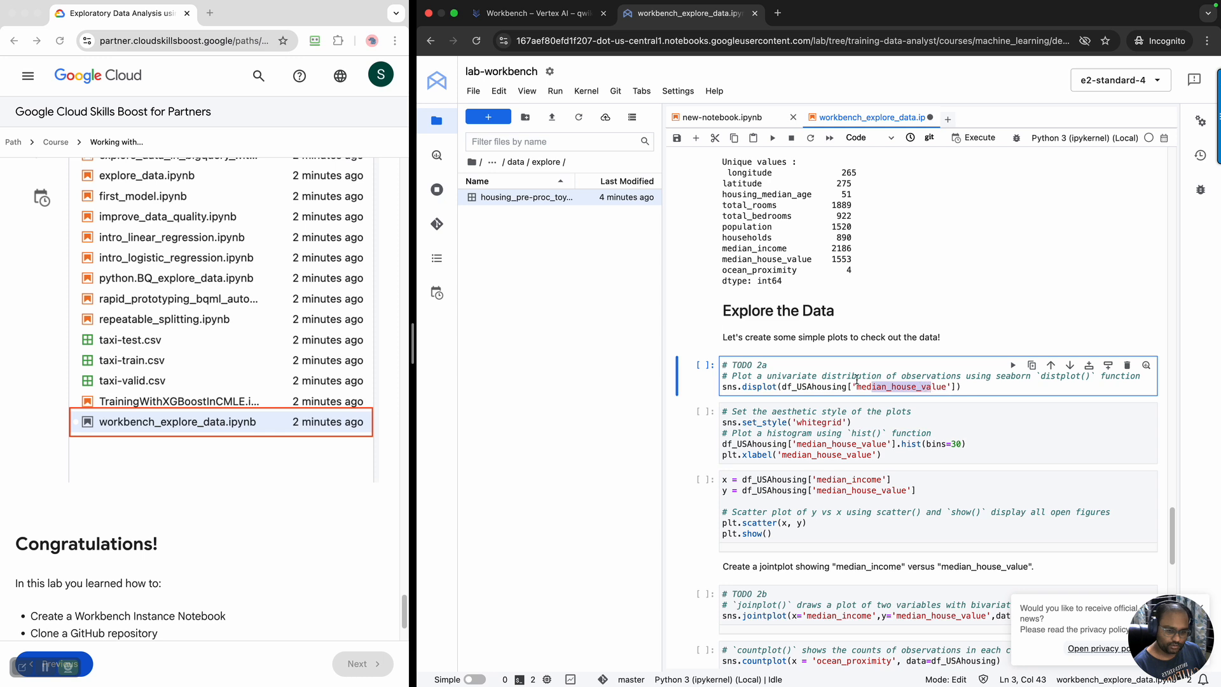
{"action": "scroll", "coordinate": [837, 341], "scroll_direction": "up", "scroll_amount": 4}
{"action": "scroll", "coordinate": [837, 345], "scroll_direction": "up", "scroll_amount": 1}
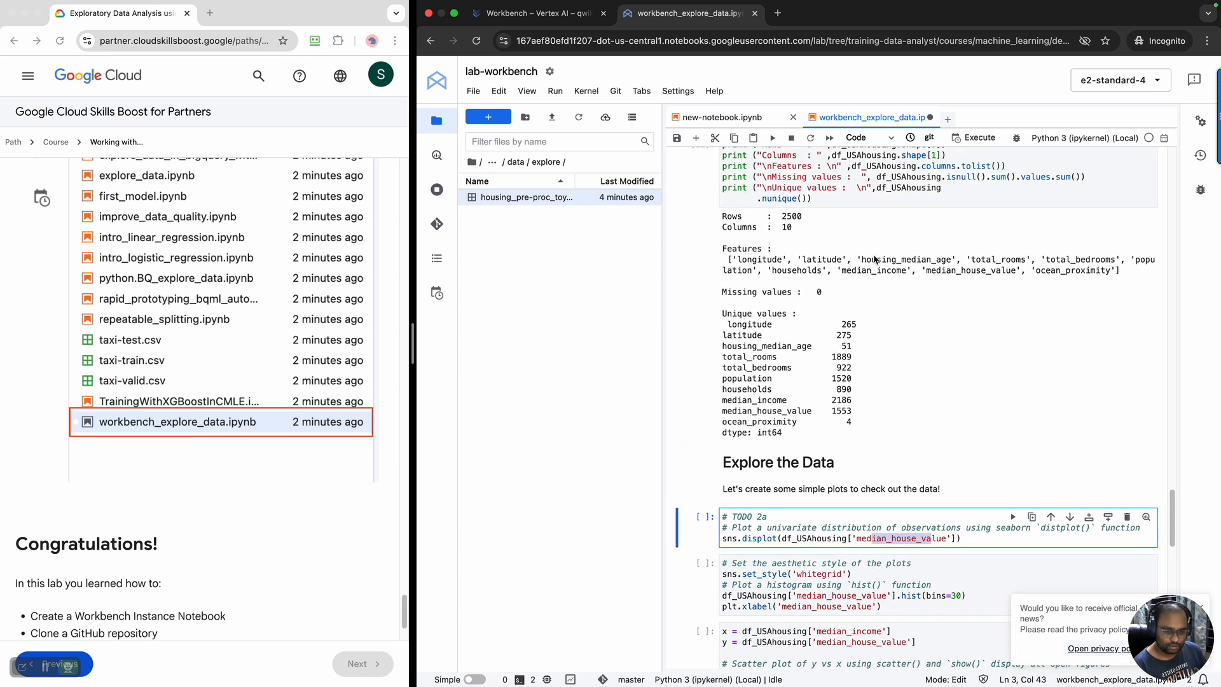
{"action": "left_click_drag", "start_coordinate": [927, 273], "coordinate": [1013, 275]}
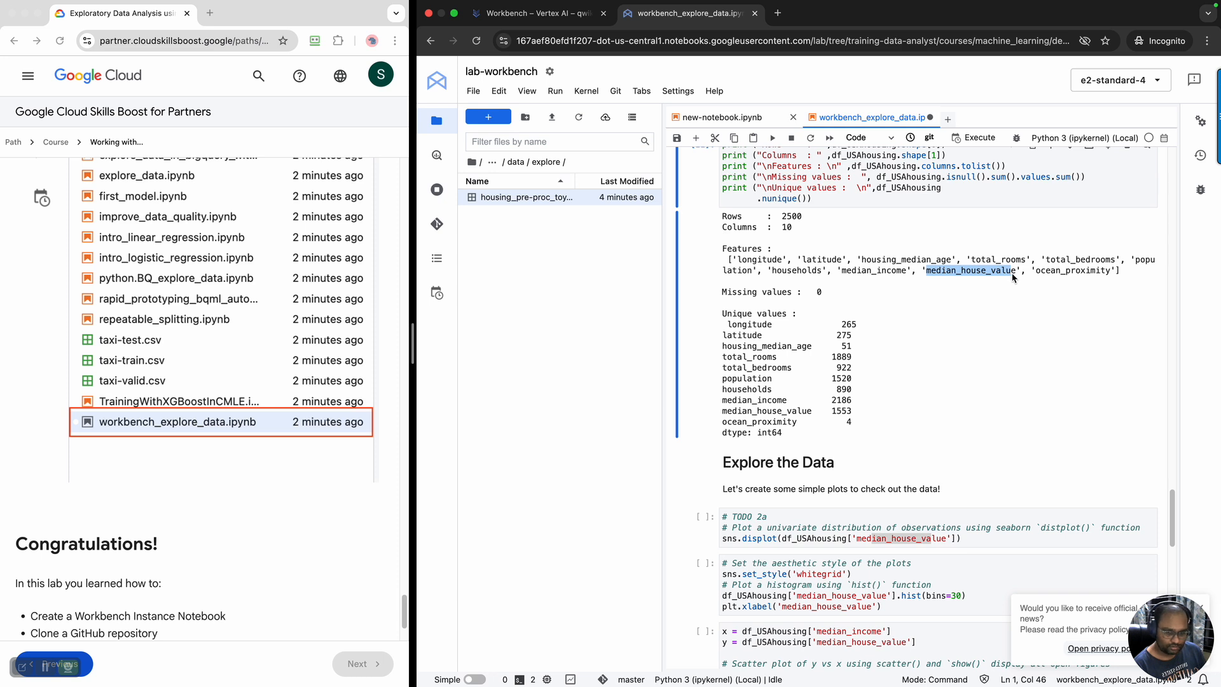
{"action": "left_click_drag", "start_coordinate": [729, 414], "coordinate": [874, 416]}
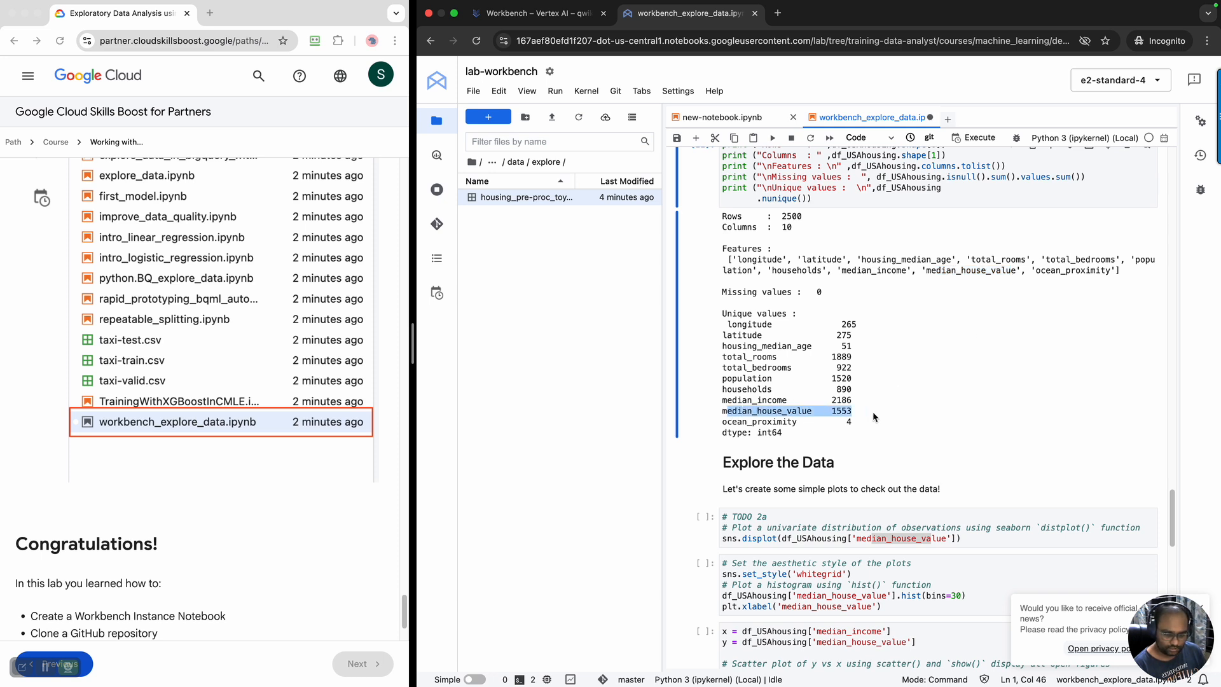
{"action": "left_click", "coordinate": [992, 542]}
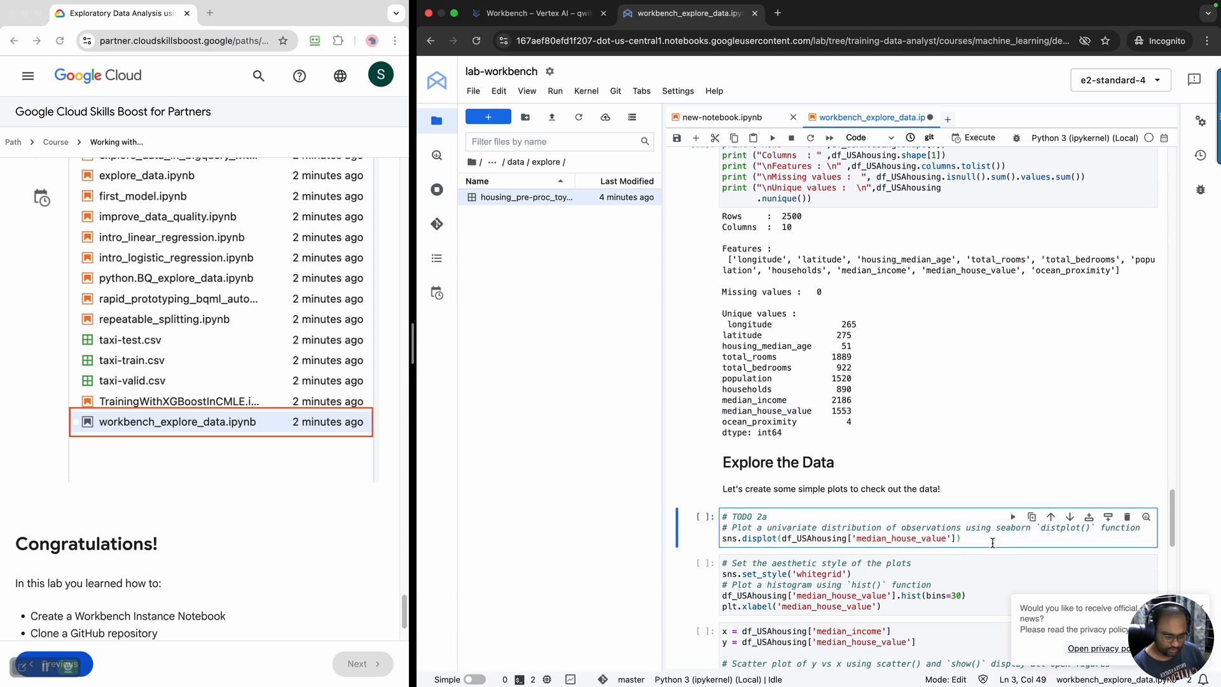
{"action": "key", "text": "shift+Return"}
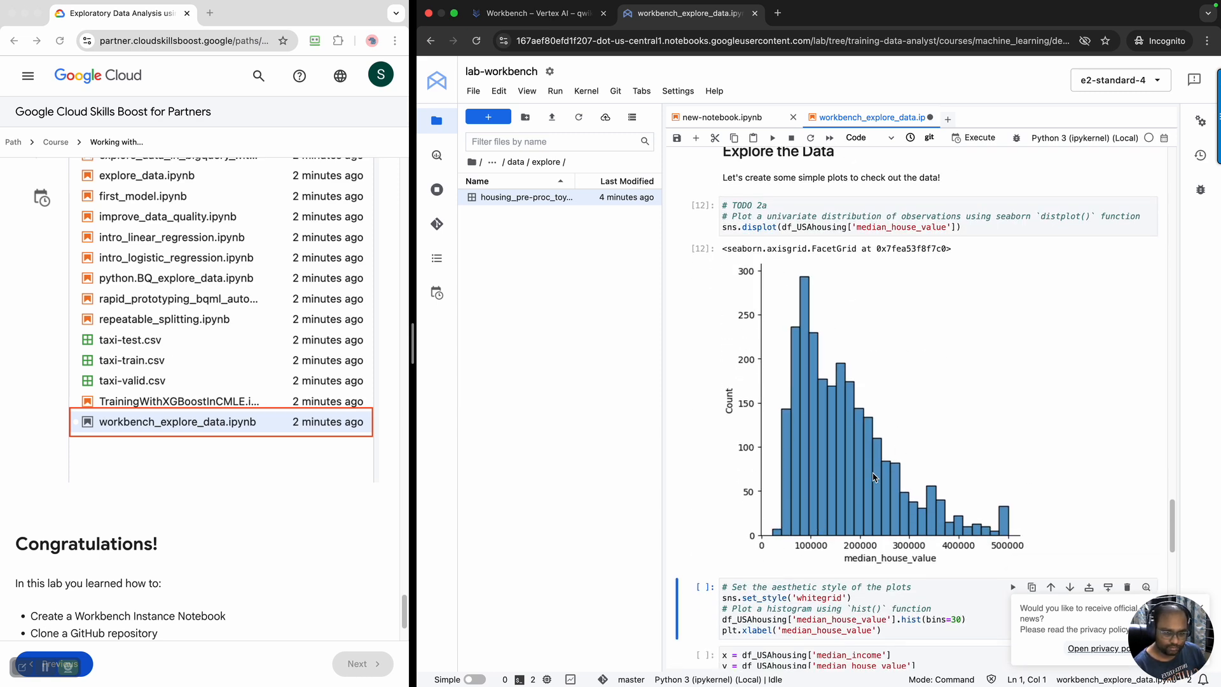
Run the cell that sets the whitegrid style and plots a 30-bin histogram of median_house_value
{"action": "scroll", "coordinate": [880, 471], "scroll_direction": "down", "scroll_amount": 5}
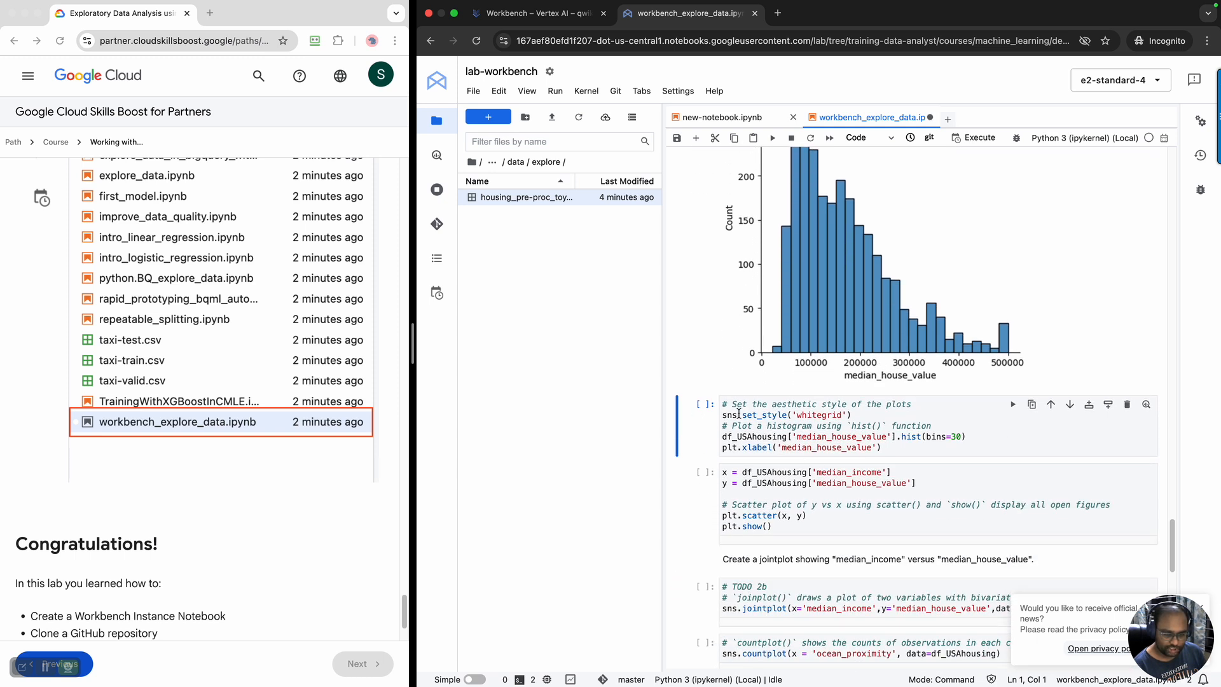
{"action": "left_click_drag", "start_coordinate": [725, 413], "coordinate": [869, 414]}
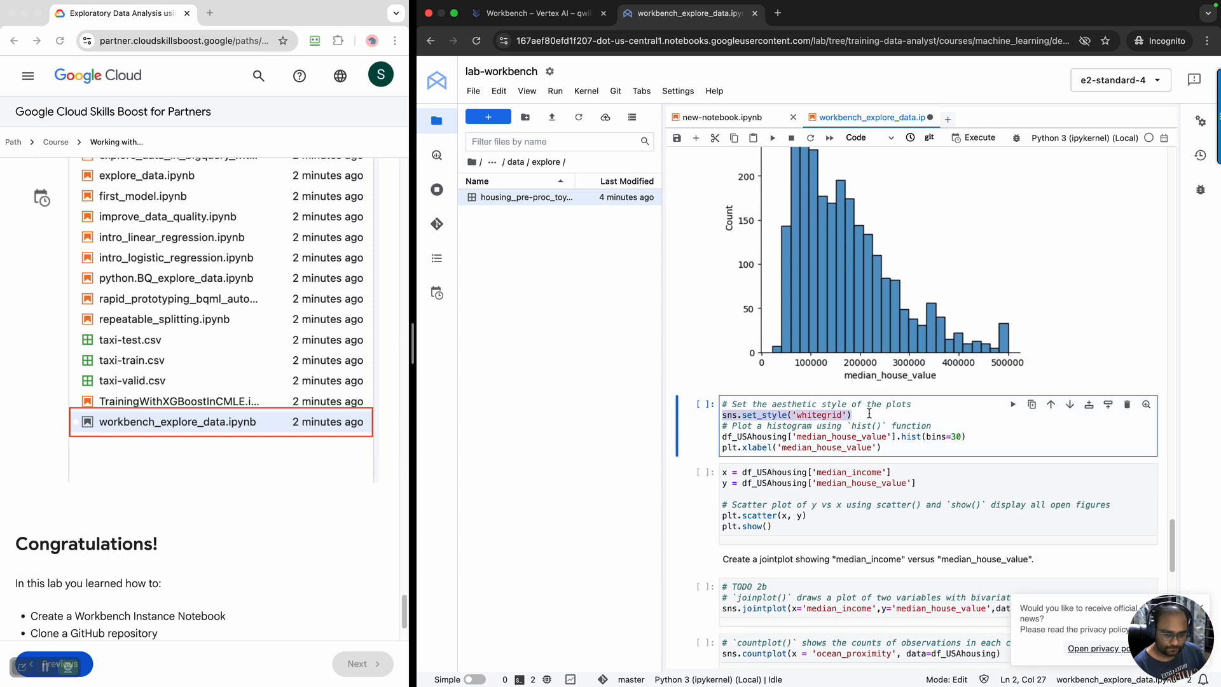
{"action": "left_click", "coordinate": [892, 449]}
{"action": "key", "text": "shift+Return"}
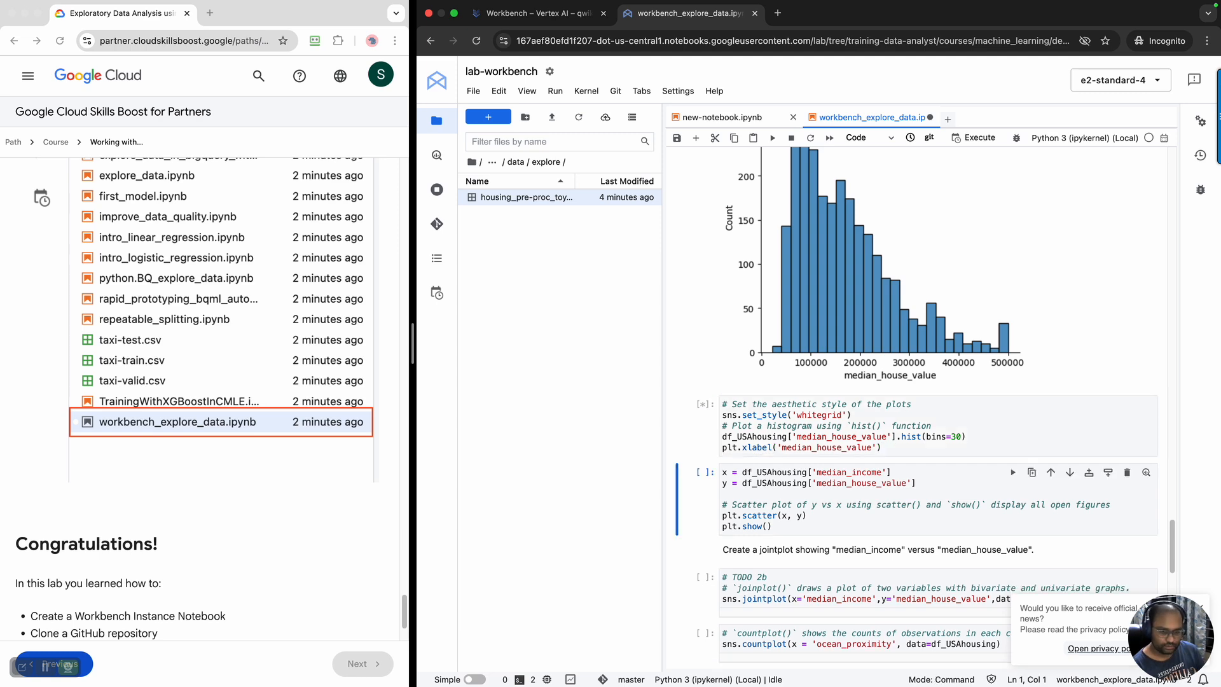
Compare the whitegrid median_house_value histogram with the displot output above it
{"action": "scroll", "coordinate": [893, 448], "scroll_direction": "down", "scroll_amount": 10}
{"action": "scroll", "coordinate": [893, 447], "scroll_direction": "up", "scroll_amount": 10}
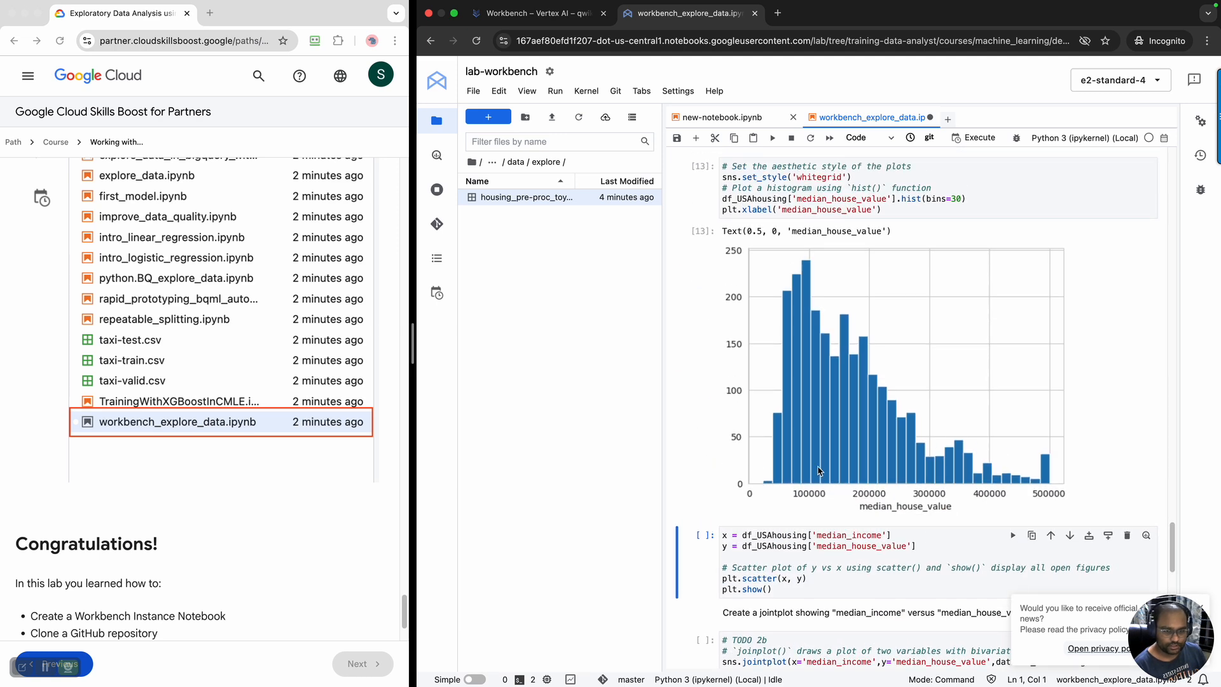
{"action": "scroll", "coordinate": [817, 482], "scroll_direction": "up", "scroll_amount": 5}
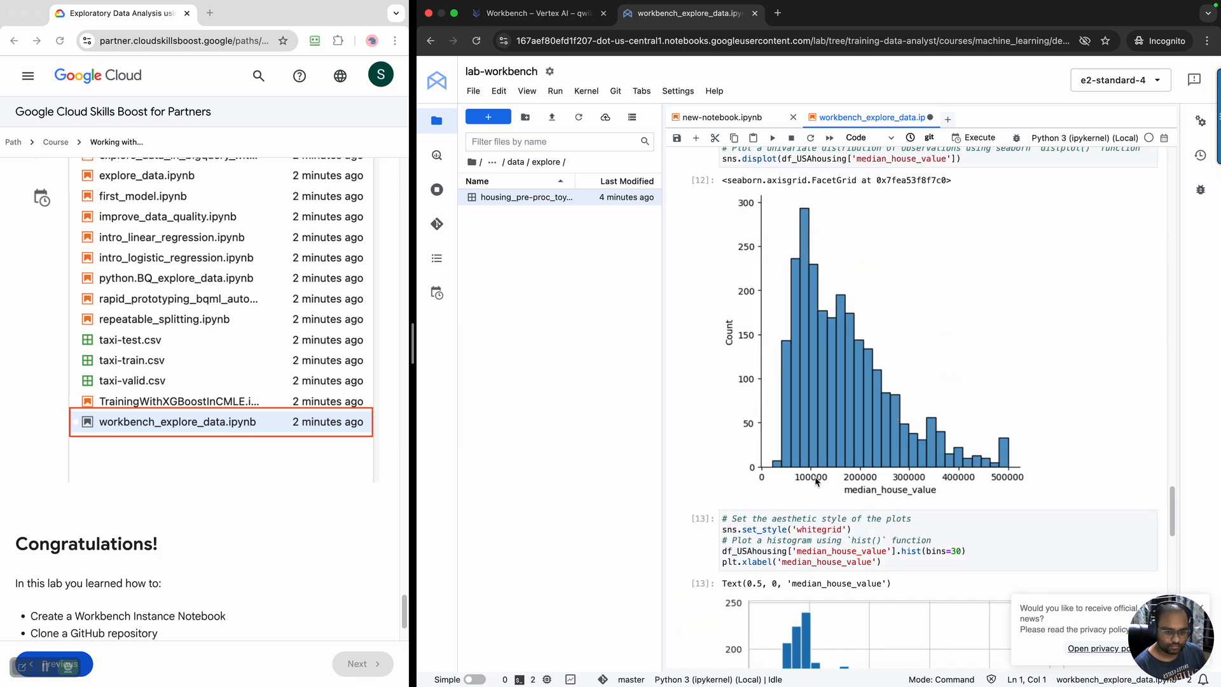
{"action": "scroll", "coordinate": [817, 482], "scroll_direction": "down", "scroll_amount": 4}
{"action": "scroll", "coordinate": [817, 481], "scroll_direction": "up", "scroll_amount": 5}
{"action": "scroll", "coordinate": [817, 481], "scroll_direction": "down", "scroll_amount": 5}
{"action": "scroll", "coordinate": [816, 481], "scroll_direction": "down", "scroll_amount": 4}
Run the cell that draws a scatter plot of median_house_value against median_income
{"action": "scroll", "coordinate": [816, 482], "scroll_direction": "down", "scroll_amount": 3}
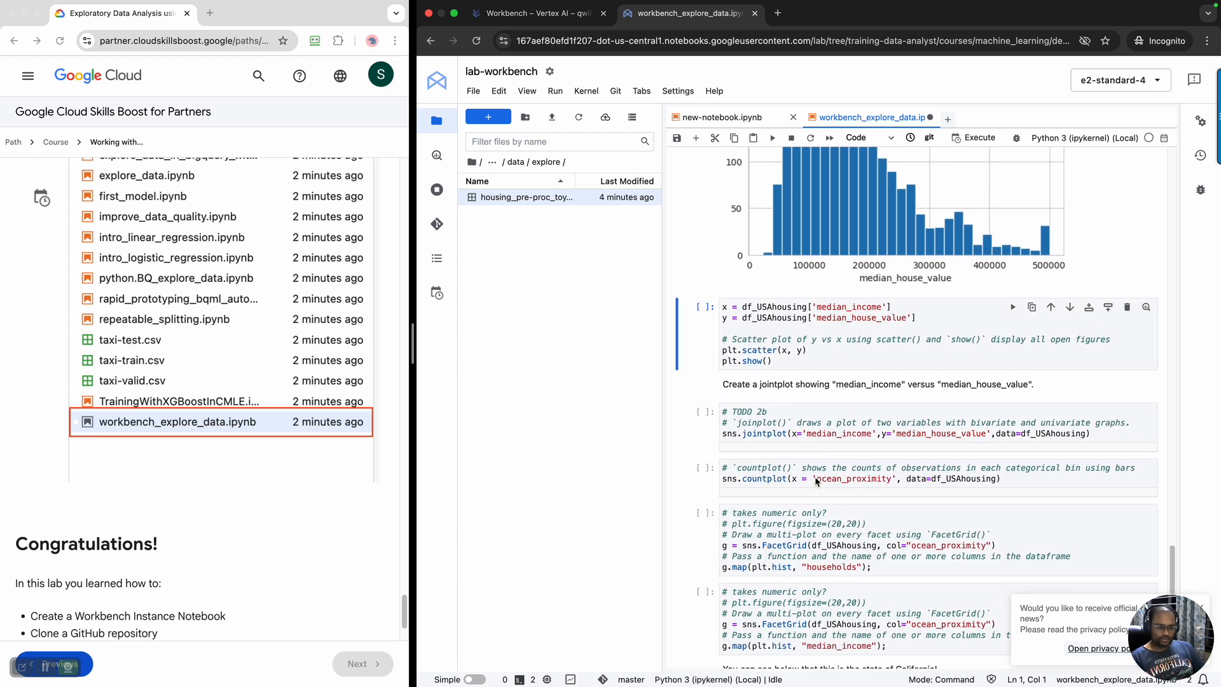
{"action": "scroll", "coordinate": [817, 482], "scroll_direction": "down", "scroll_amount": 2}
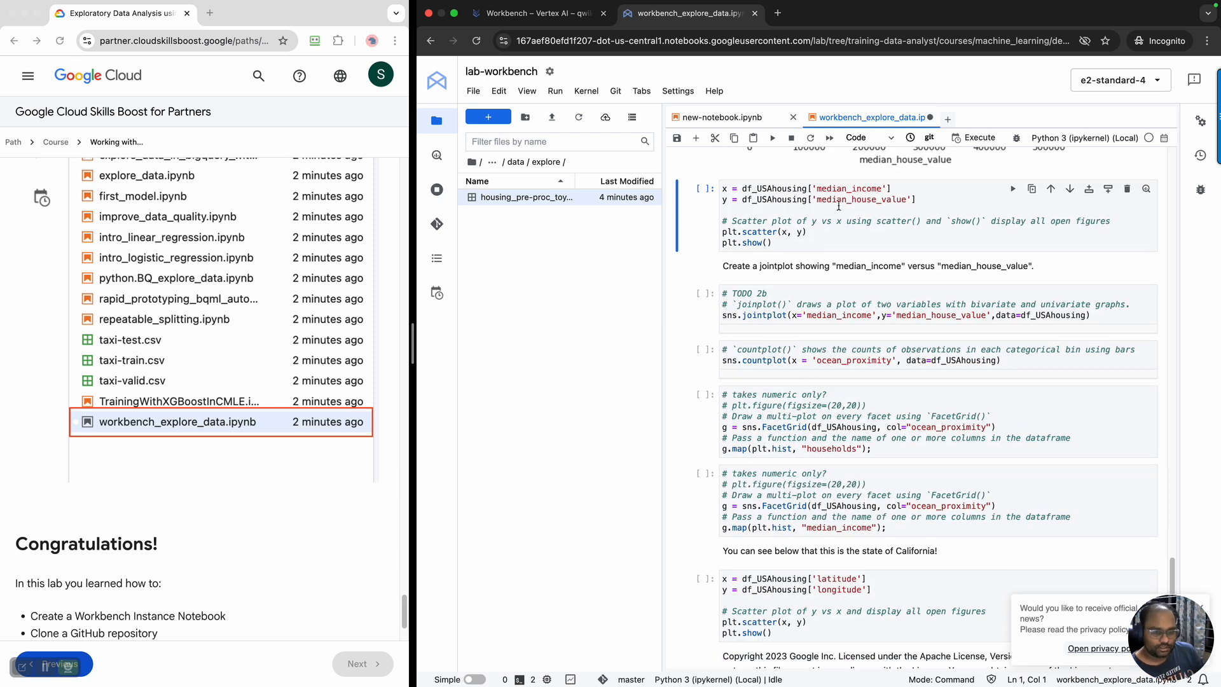
{"action": "left_click", "coordinate": [813, 242]}
{"action": "key", "text": "shift+Return"}
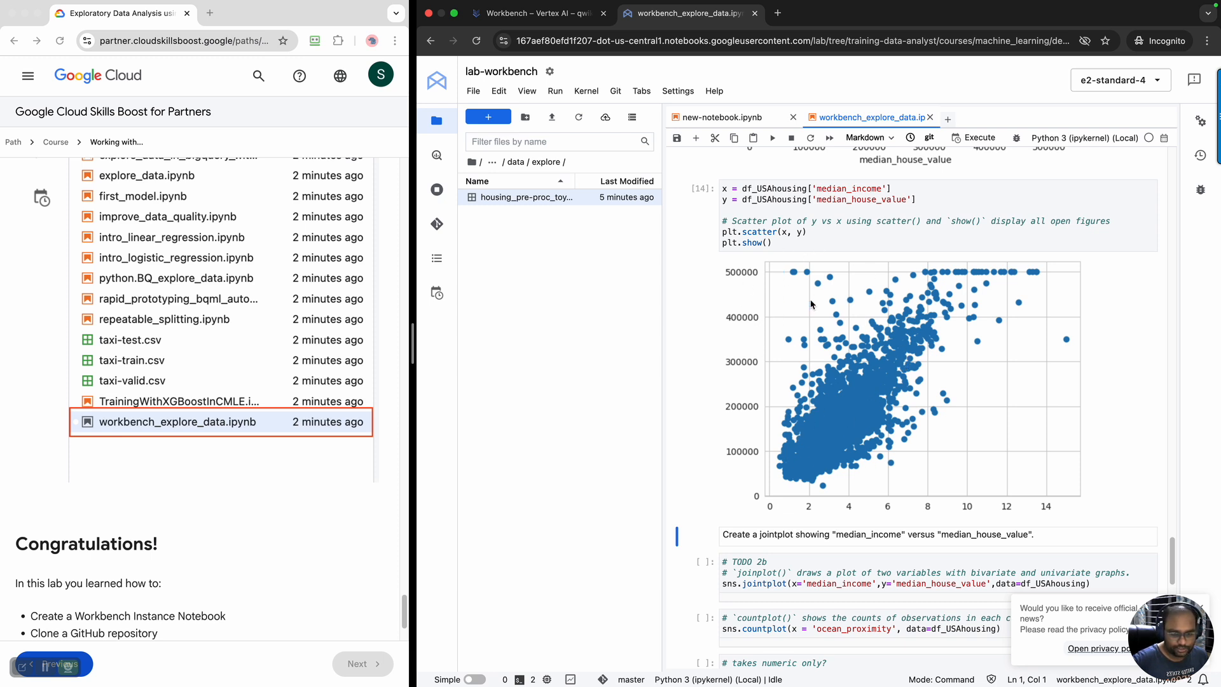
Run the TODO 2b sns.jointplot cell for median_income versus median_house_value and view its plot
{"action": "scroll", "coordinate": [842, 410], "scroll_direction": "down", "scroll_amount": 5}
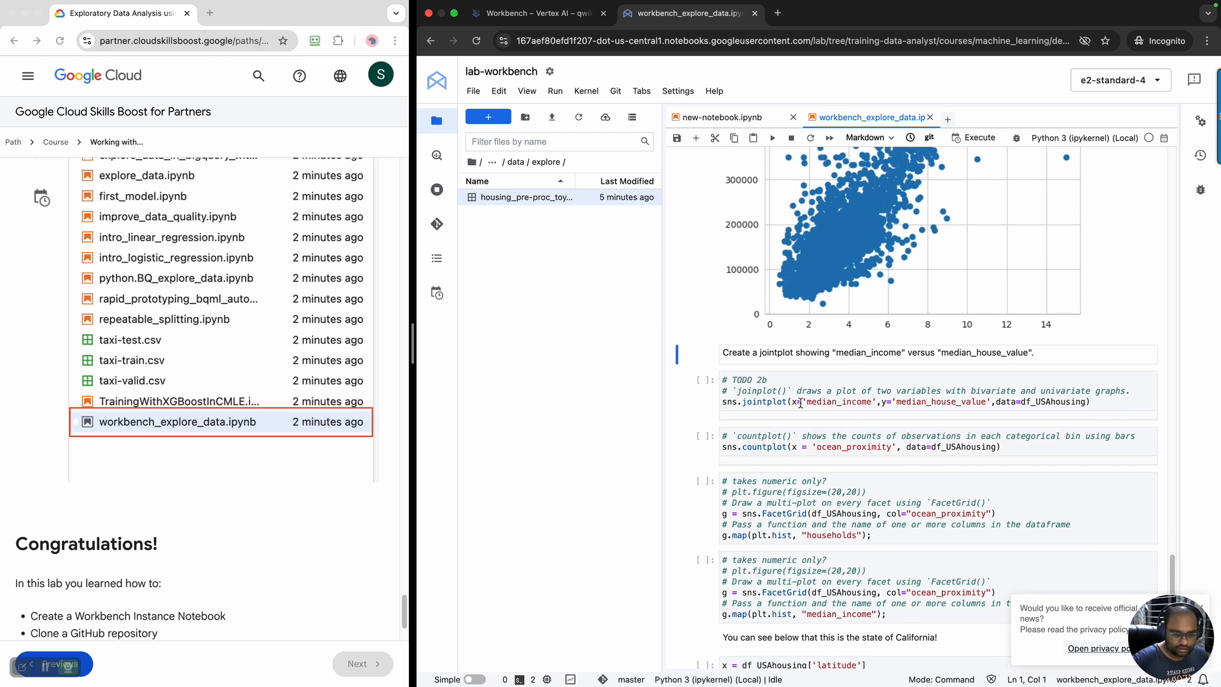
{"action": "left_click", "coordinate": [800, 402]}
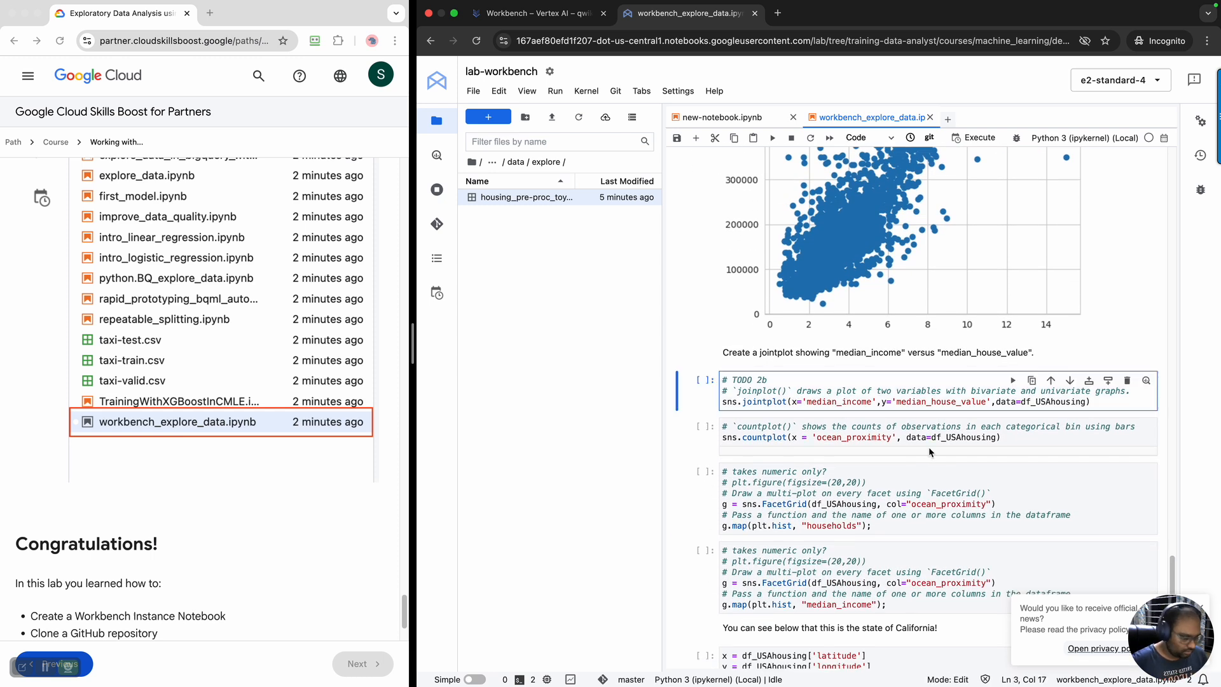
{"action": "key", "text": "shift+Return"}
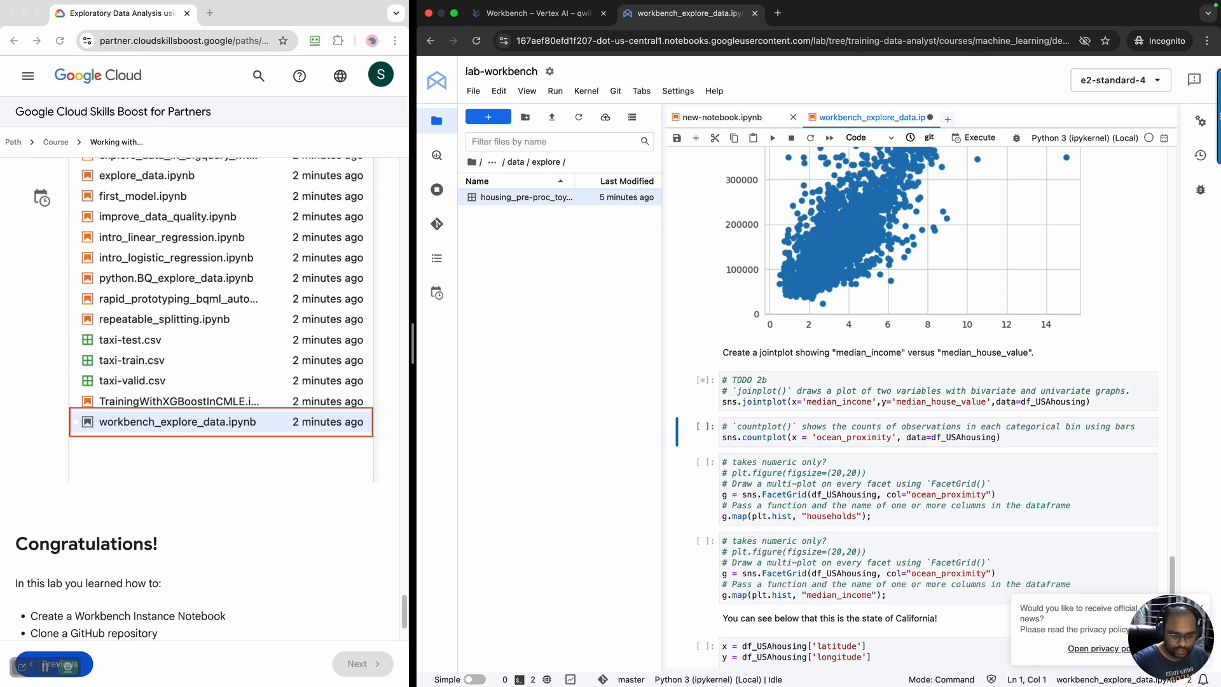
{"action": "scroll", "coordinate": [892, 416], "scroll_direction": "down", "scroll_amount": 6}
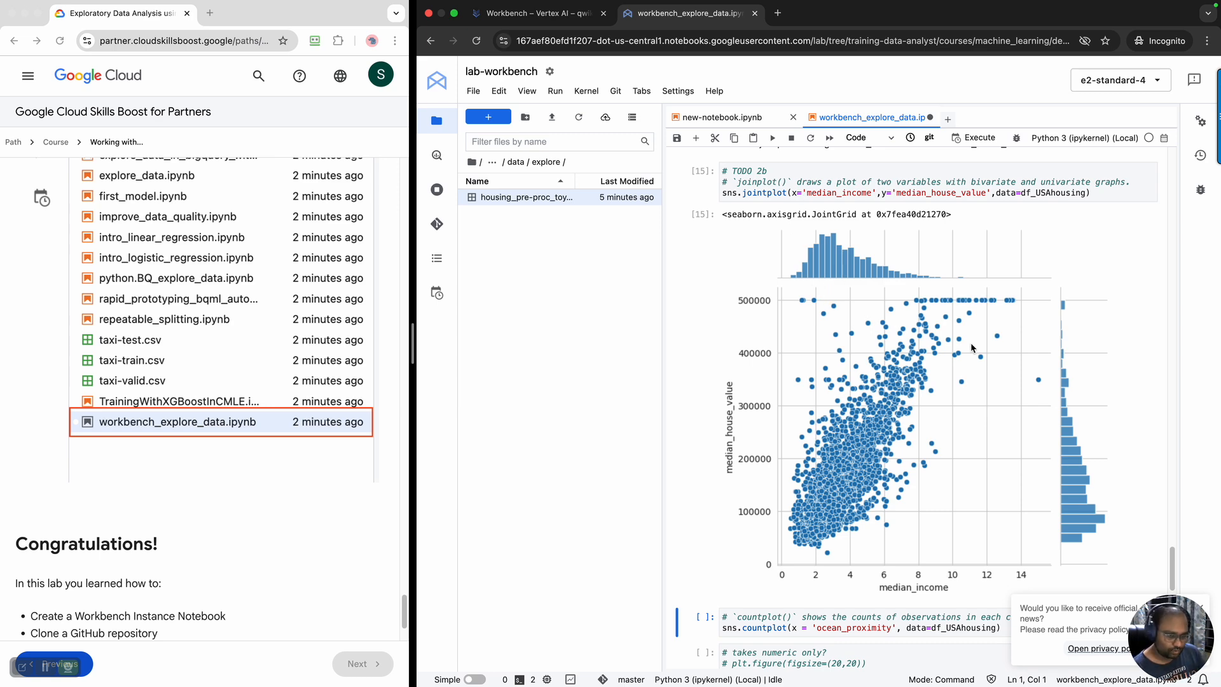
Run the sns.countplot cell for ocean_proximity and view the resulting bar chart
{"action": "scroll", "coordinate": [1062, 525], "scroll_direction": "down", "scroll_amount": 8}
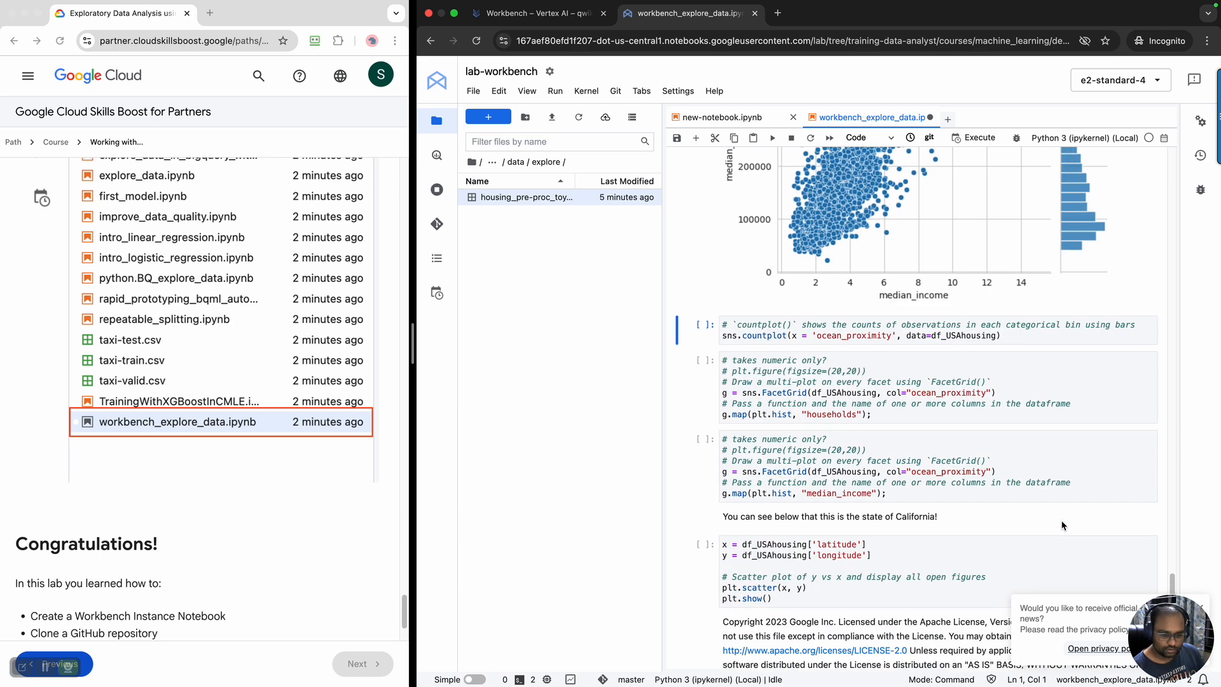
{"action": "left_click", "coordinate": [1039, 341]}
{"action": "key", "text": "shift+Return"}
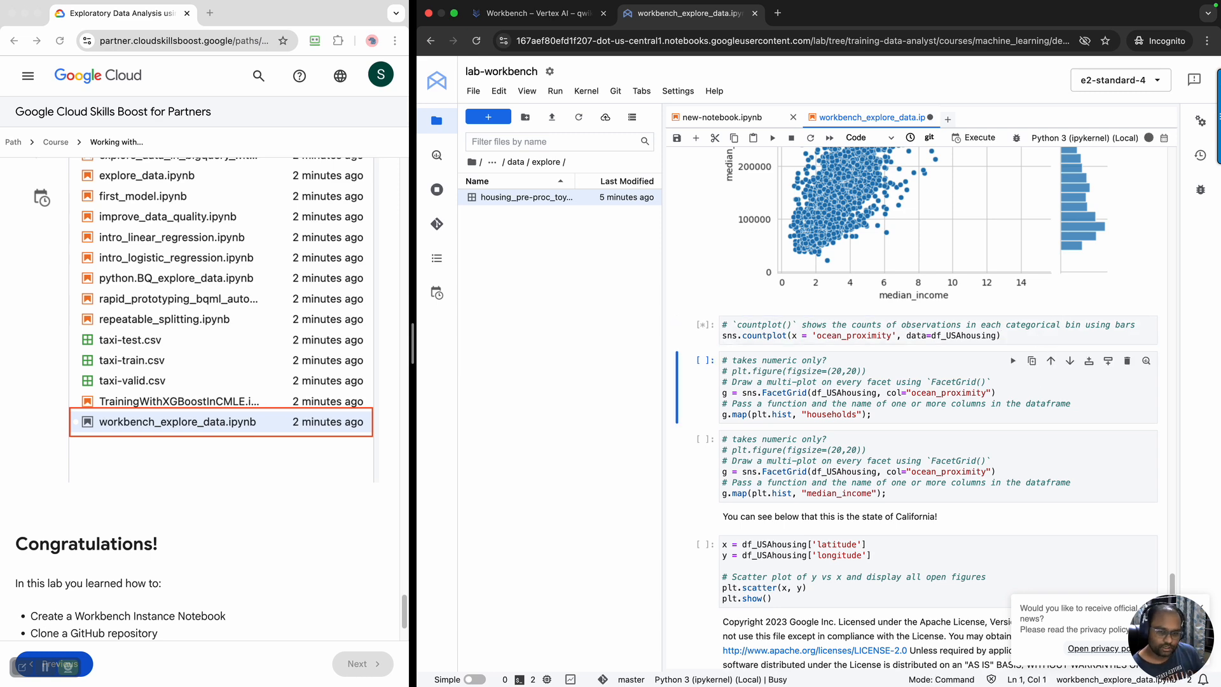
{"action": "scroll", "coordinate": [969, 491], "scroll_direction": "down", "scroll_amount": 5}
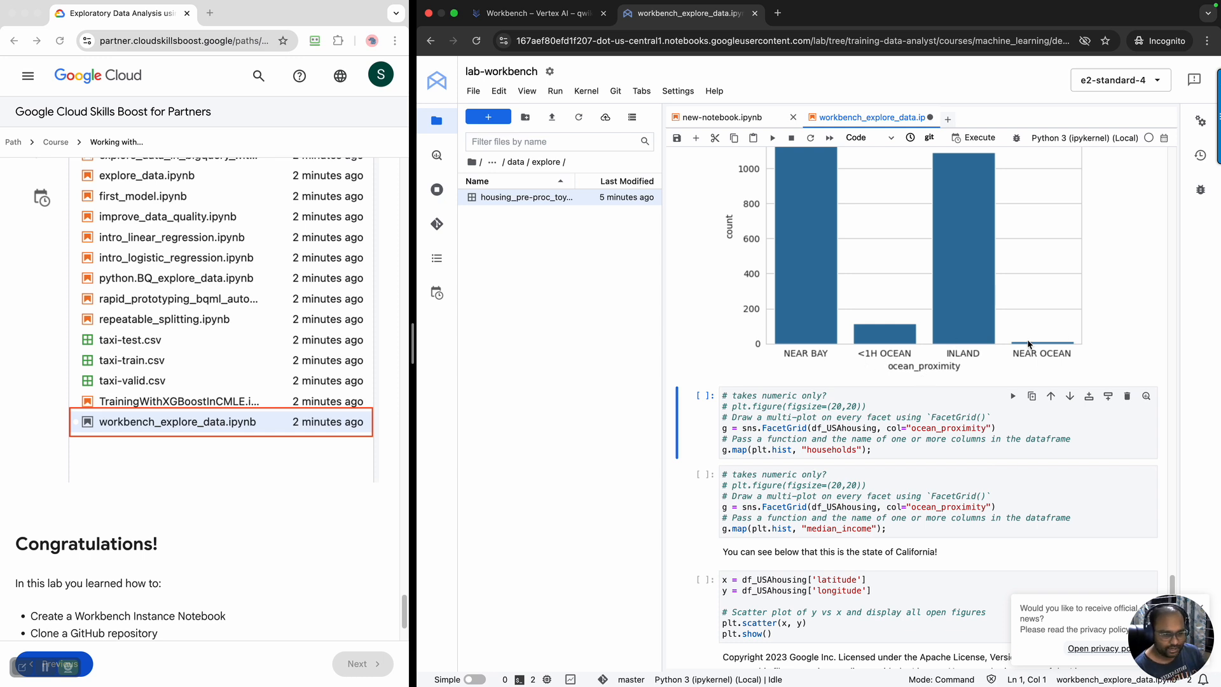
Run the FacetGrid cell that draws histograms of households for each ocean_proximity category
{"action": "scroll", "coordinate": [898, 422], "scroll_direction": "down", "scroll_amount": 2}
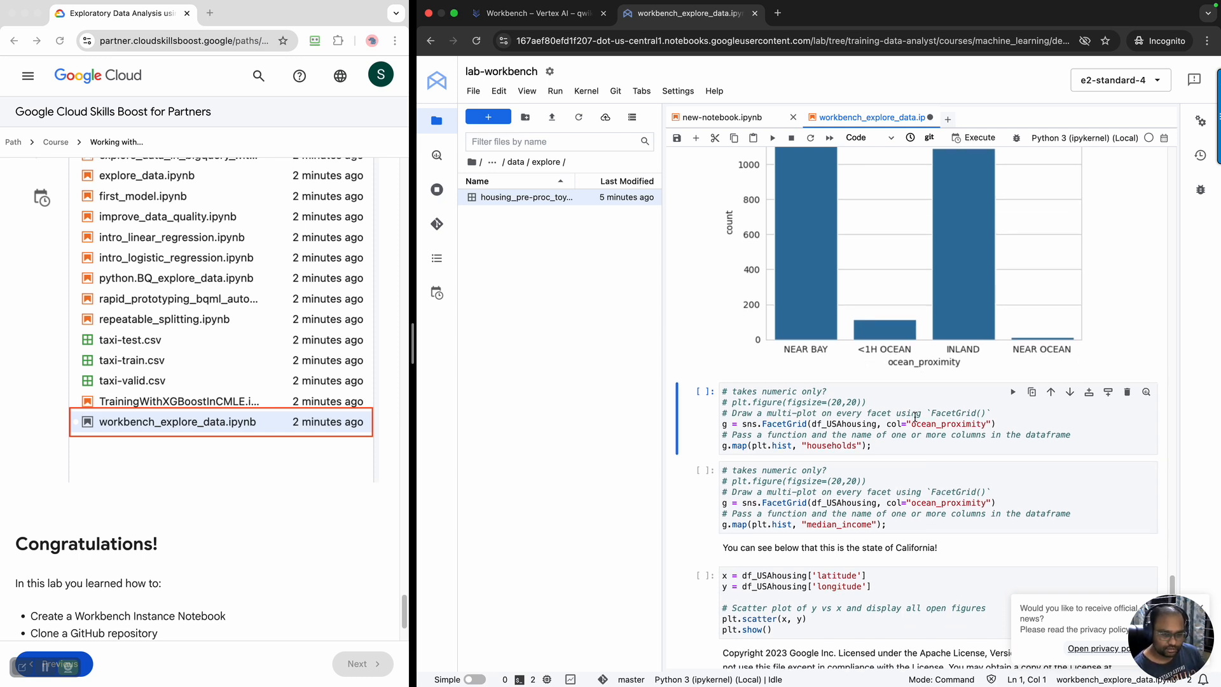
{"action": "scroll", "coordinate": [893, 351], "scroll_direction": "down", "scroll_amount": 2}
{"action": "left_click", "coordinate": [895, 358]}
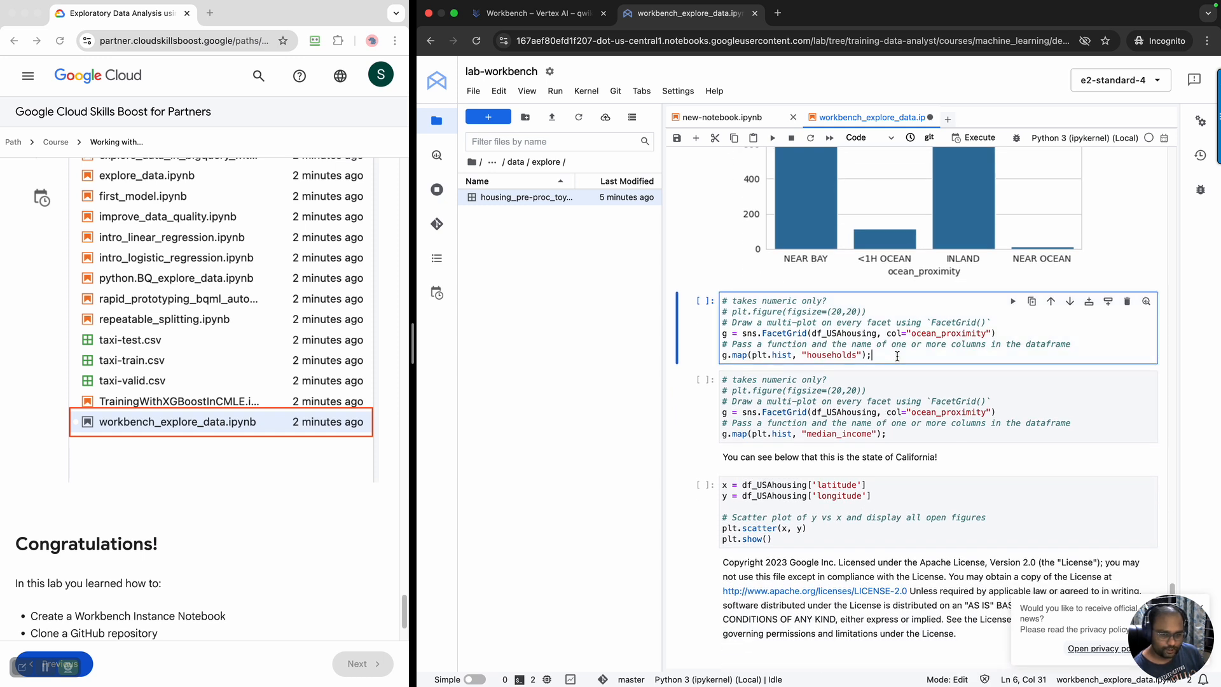
{"action": "scroll", "coordinate": [897, 356], "scroll_direction": "down", "scroll_amount": 1}
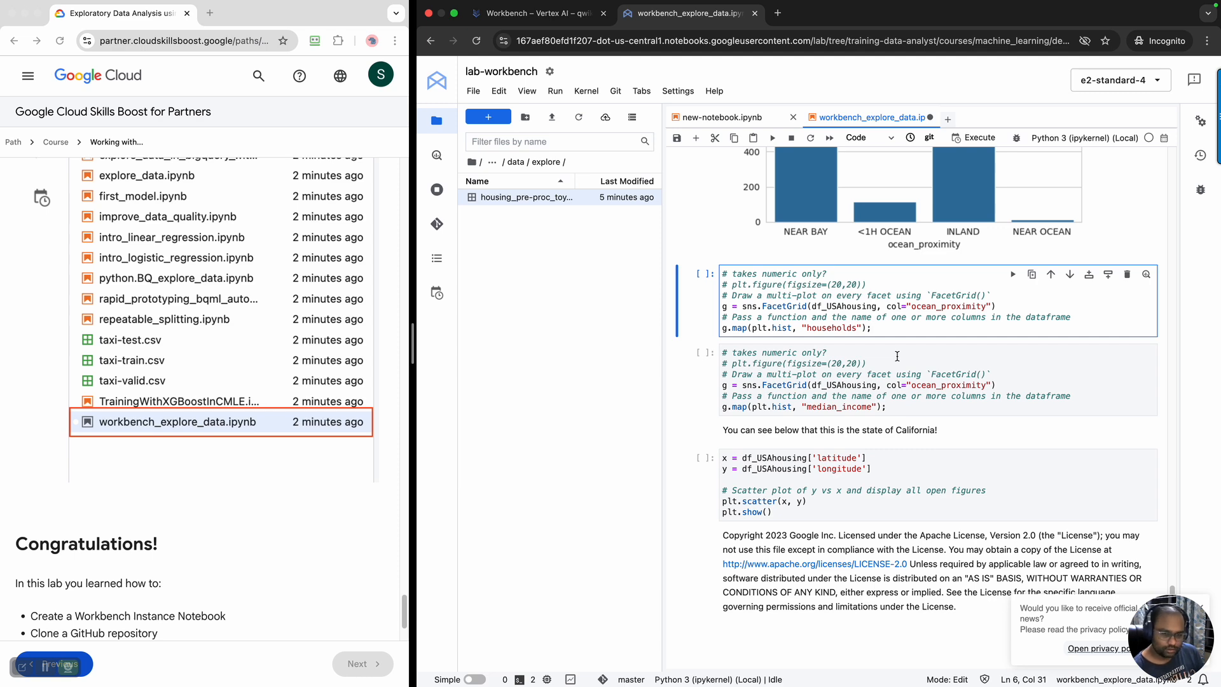
{"action": "key", "text": "shift+Return"}
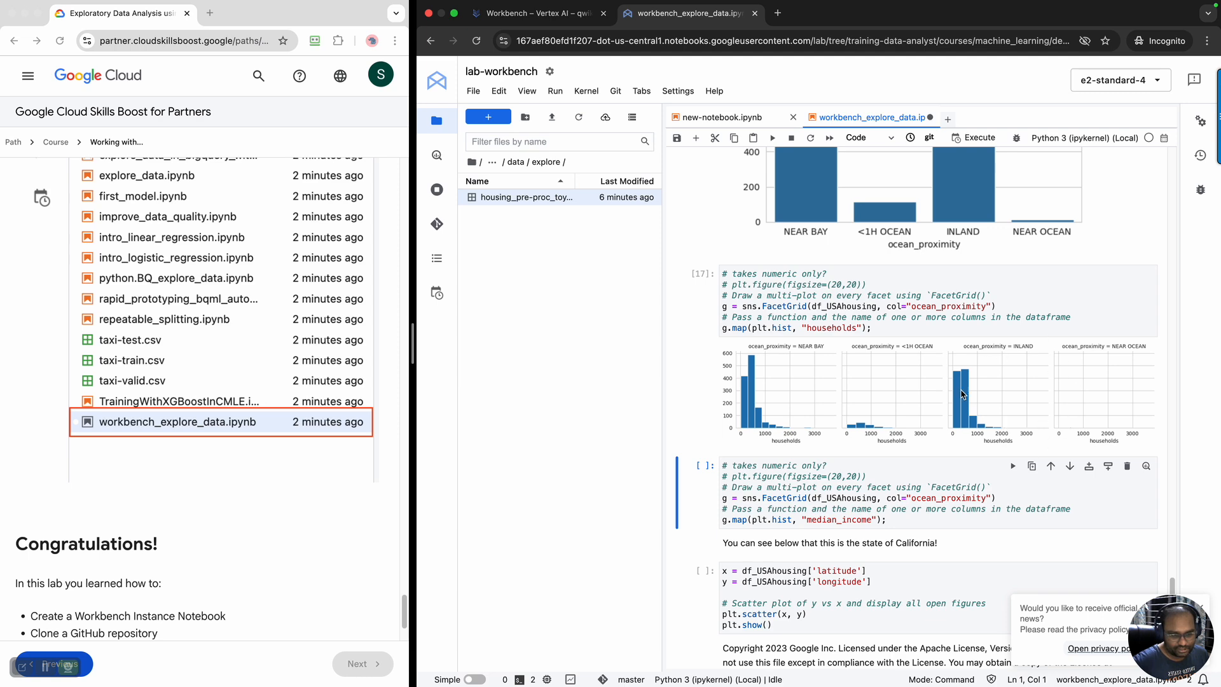
Run the FacetGrid cell for median_income by ocean_proximity and compare its histograms with the households ones
{"action": "scroll", "coordinate": [993, 434], "scroll_direction": "down", "scroll_amount": 1}
{"action": "scroll", "coordinate": [993, 434], "scroll_direction": "down", "scroll_amount": 4}
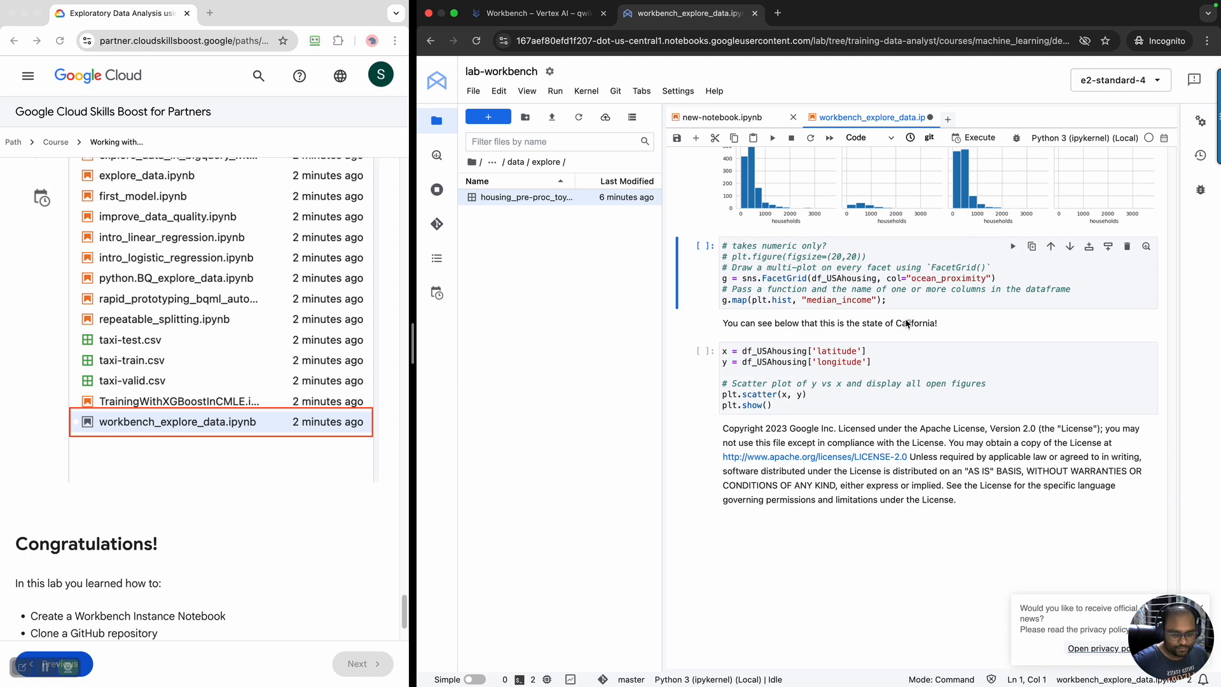
{"action": "left_click", "coordinate": [909, 305]}
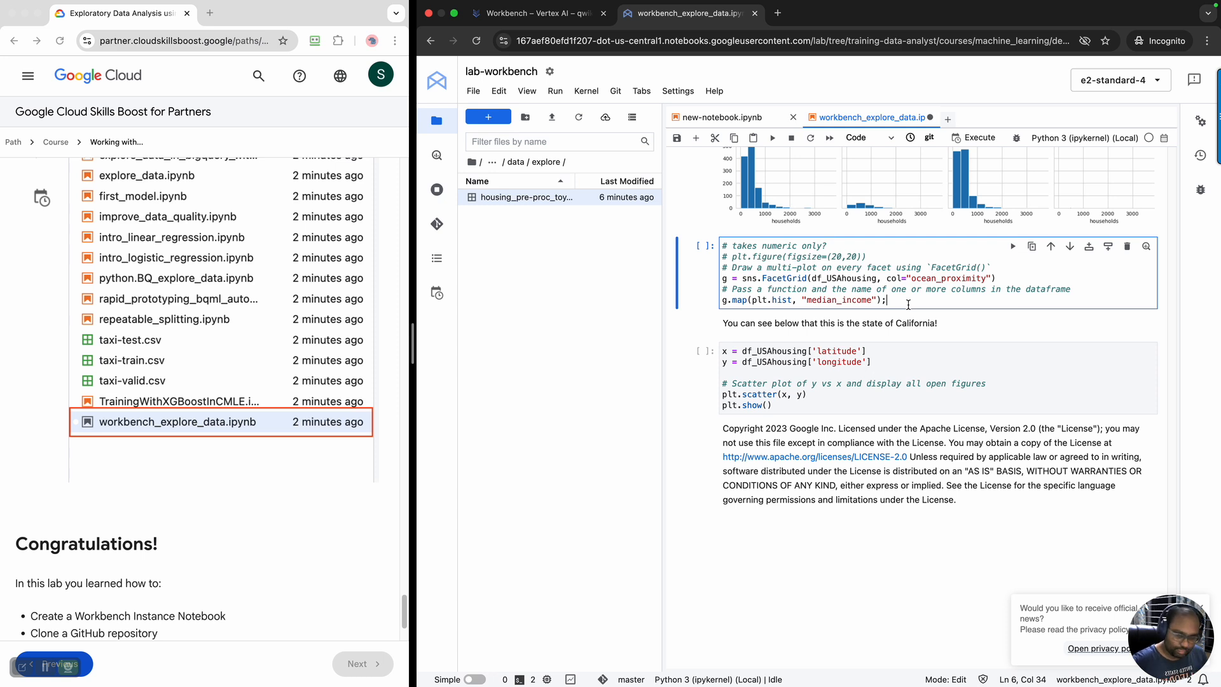
{"action": "key", "text": "shift+Return"}
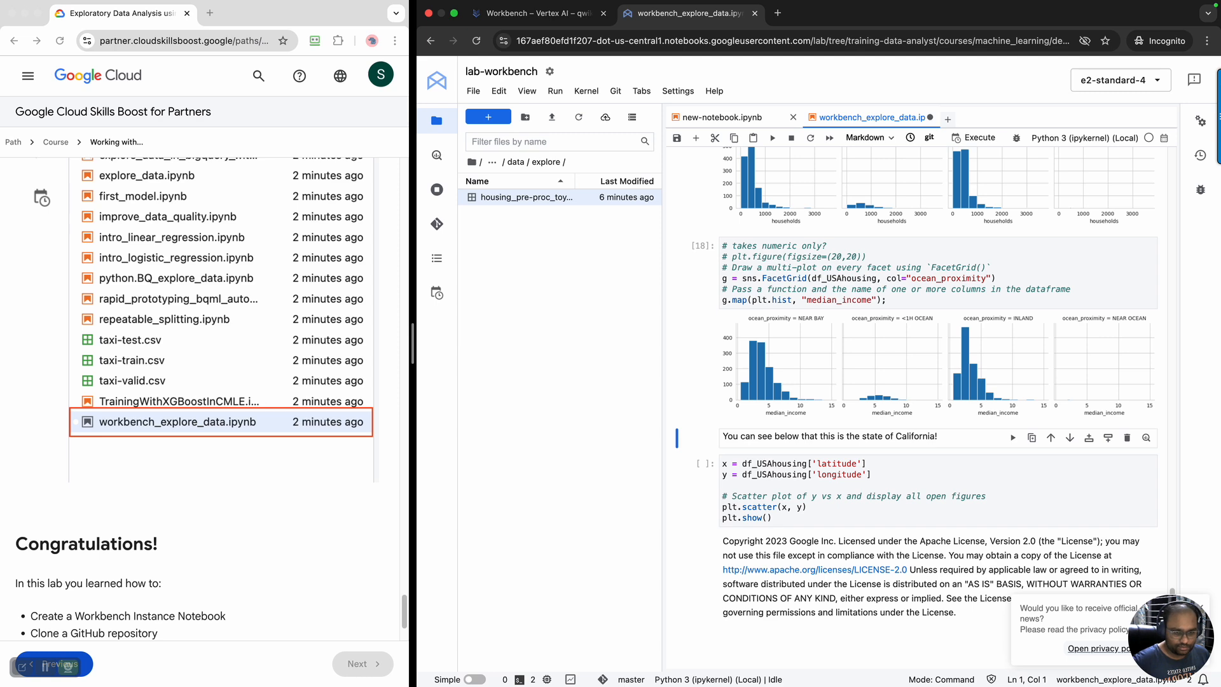
{"action": "scroll", "coordinate": [891, 298], "scroll_direction": "up", "scroll_amount": 2}
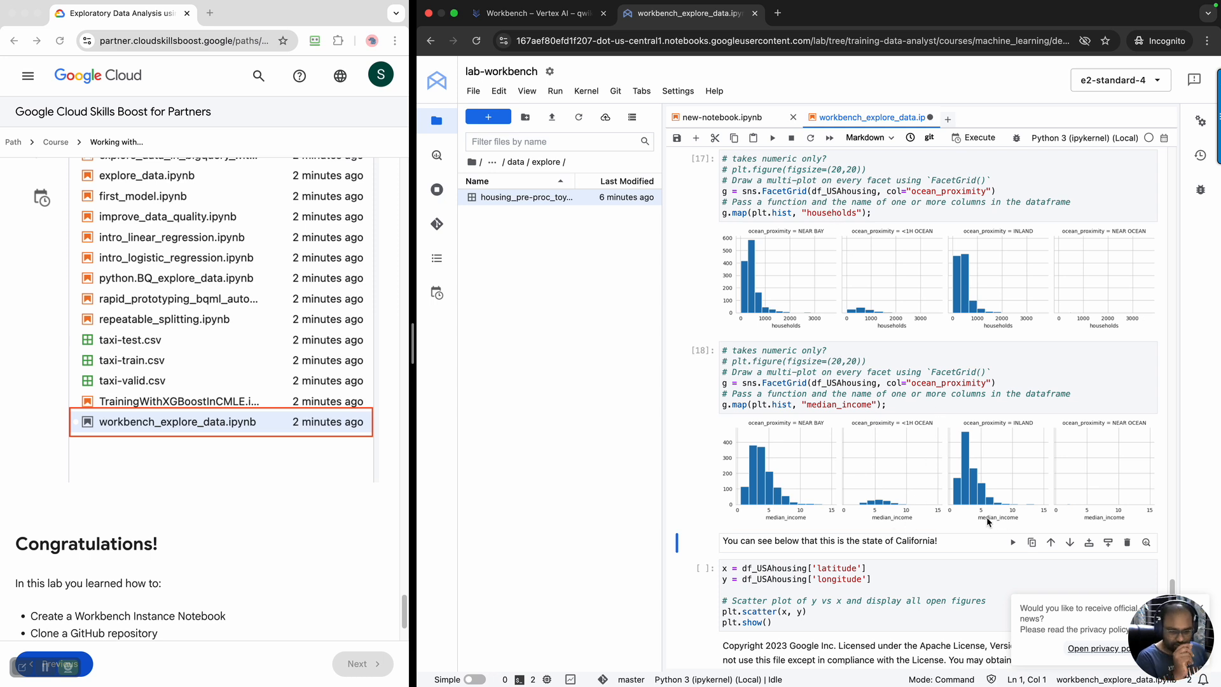
Run the last code cell to draw the scatter plot of longitude against latitude from df_USAhousing
{"action": "scroll", "coordinate": [1051, 507], "scroll_direction": "down", "scroll_amount": 3}
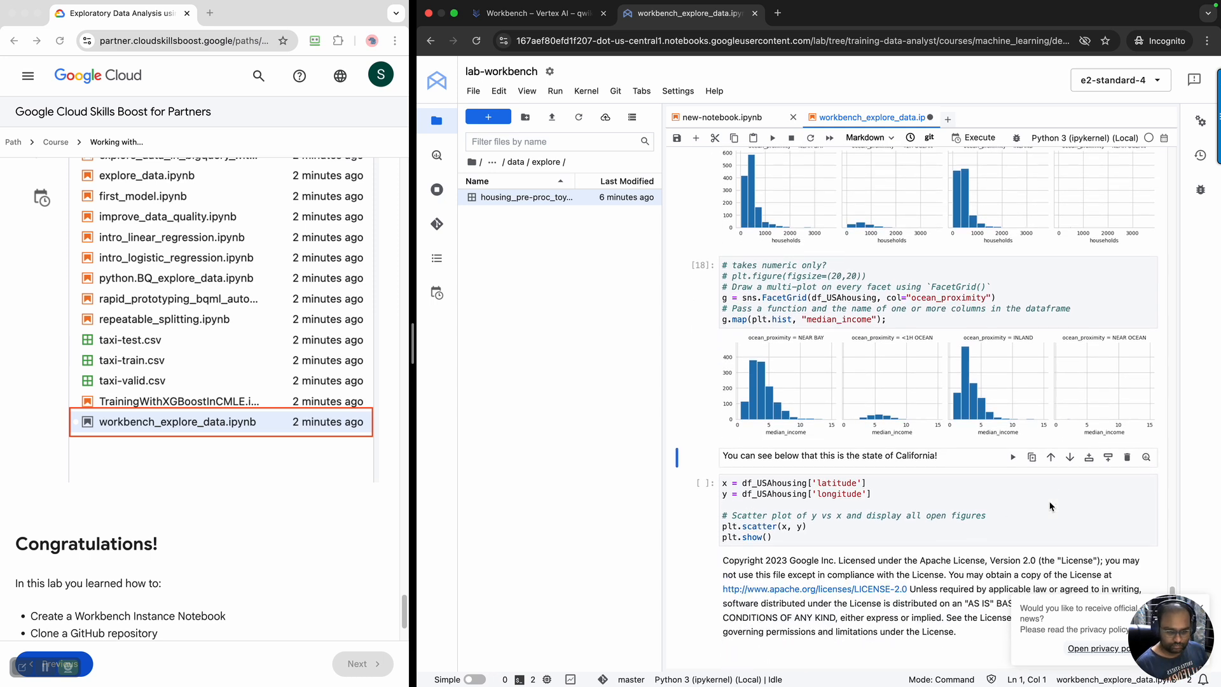
{"action": "left_click", "coordinate": [941, 444]}
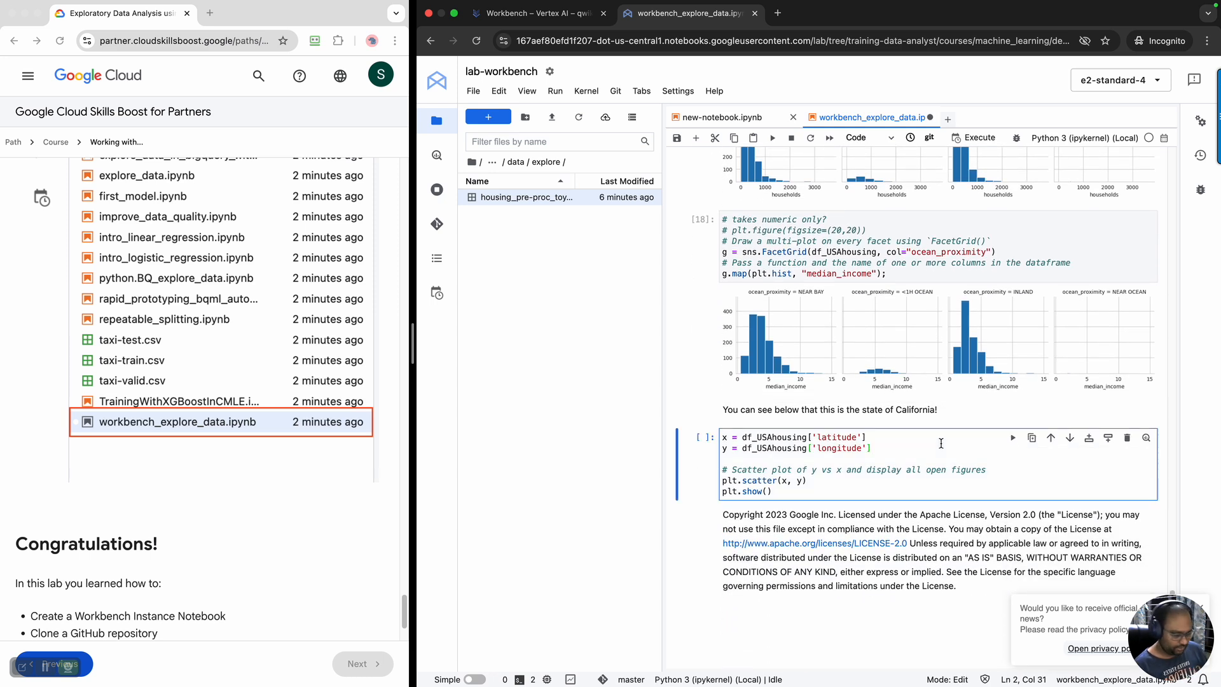
{"action": "key", "text": "shift+Return"}
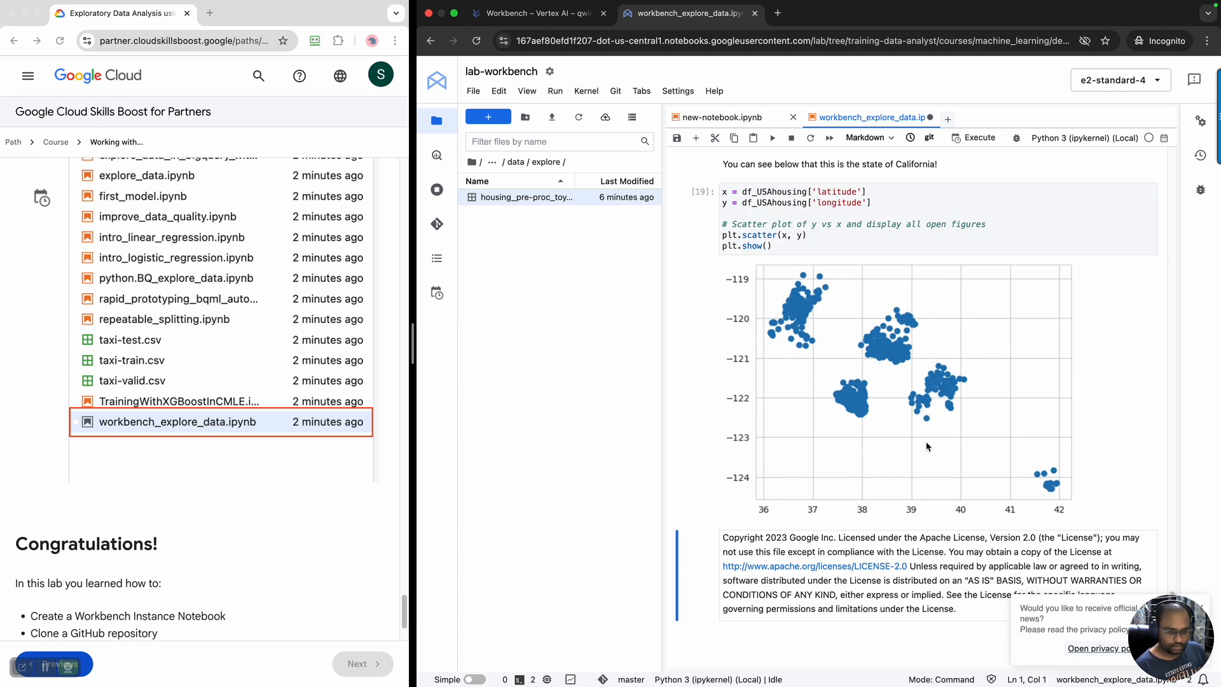
{"action": "scroll", "coordinate": [927, 447], "scroll_direction": "down", "scroll_amount": 4}
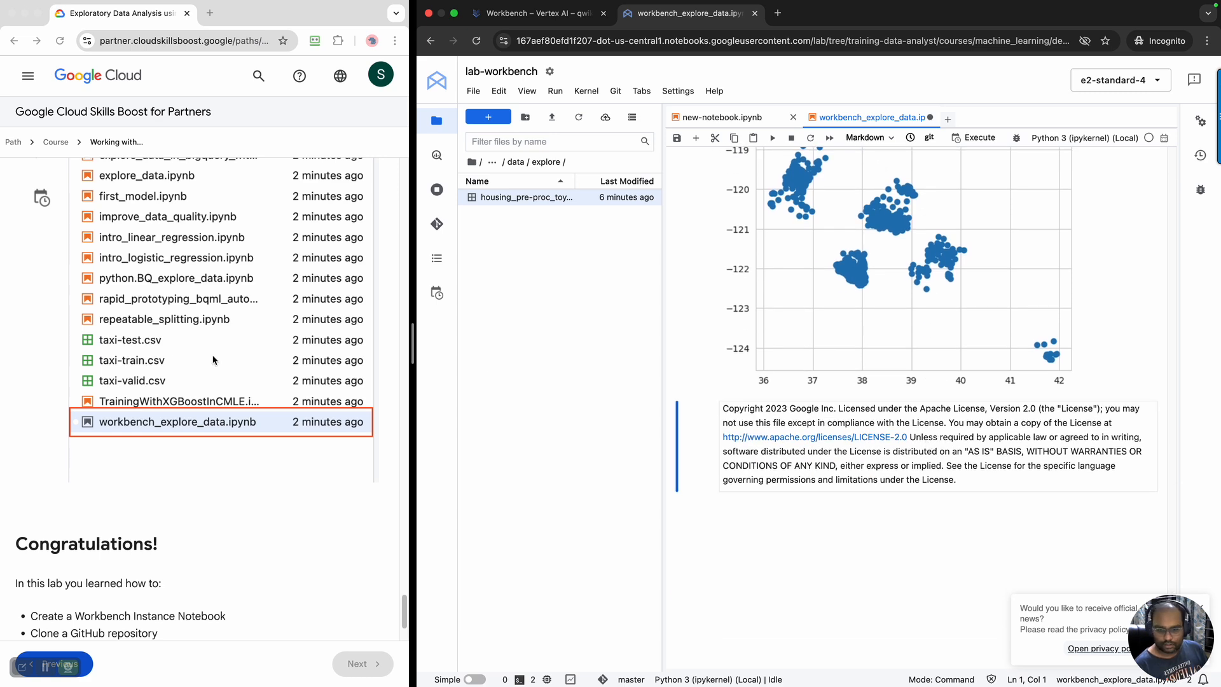
Read the lab's closing summary, save workbench_explore_data.ipynb, and go back through the notebook to its import and dataset-loading cells
{"action": "scroll", "coordinate": [212, 357], "scroll_direction": "down", "scroll_amount": 3}
{"action": "scroll", "coordinate": [881, 342], "scroll_direction": "down", "scroll_amount": 10}
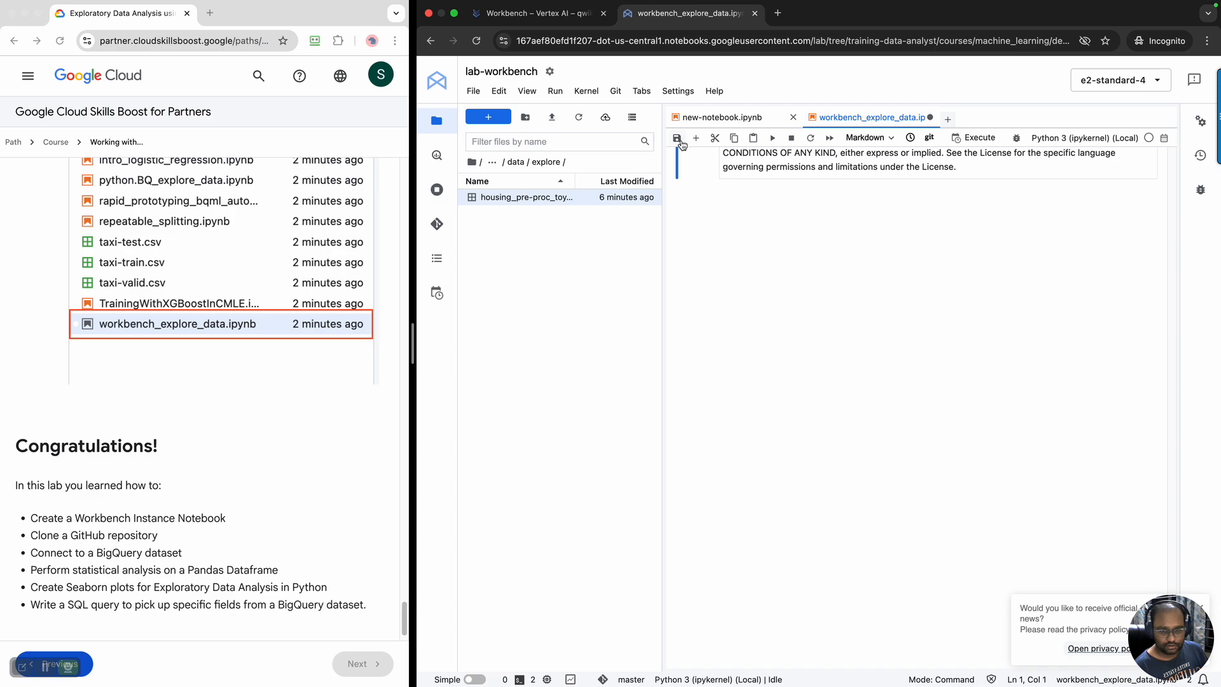
{"action": "scroll", "coordinate": [987, 359], "scroll_direction": "up", "scroll_amount": 15}
{"action": "scroll", "coordinate": [987, 358], "scroll_direction": "up", "scroll_amount": 20}
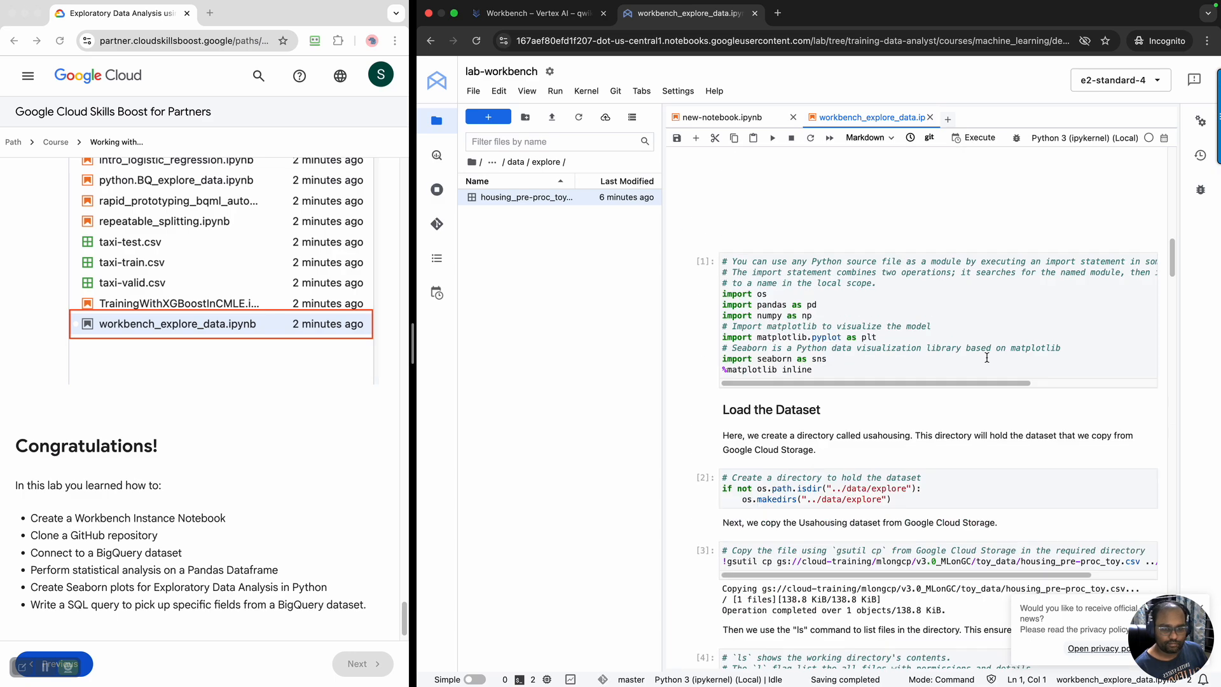